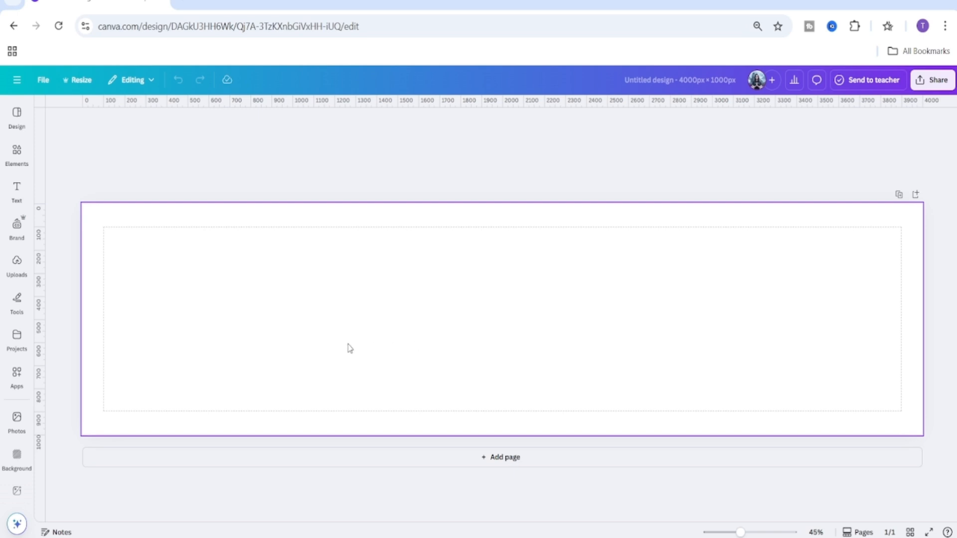
Add vertical ruler guides at 1000, 2000 and 3000 px to split the 4000 px wide page into four sections.
drag(36, 354, 293, 363)
drag(740, 532, 768, 532)
drag(570, 523, 382, 506)
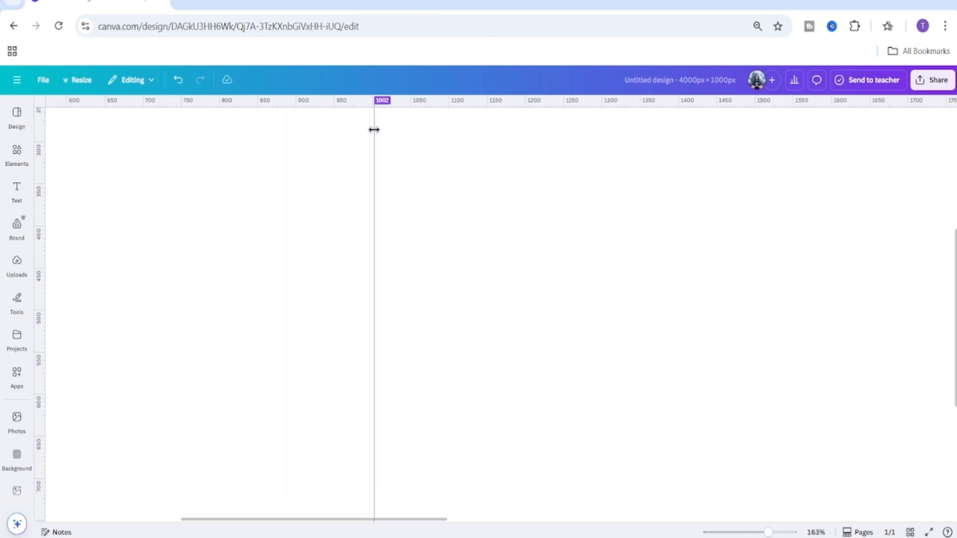
drag(373, 130, 372, 130)
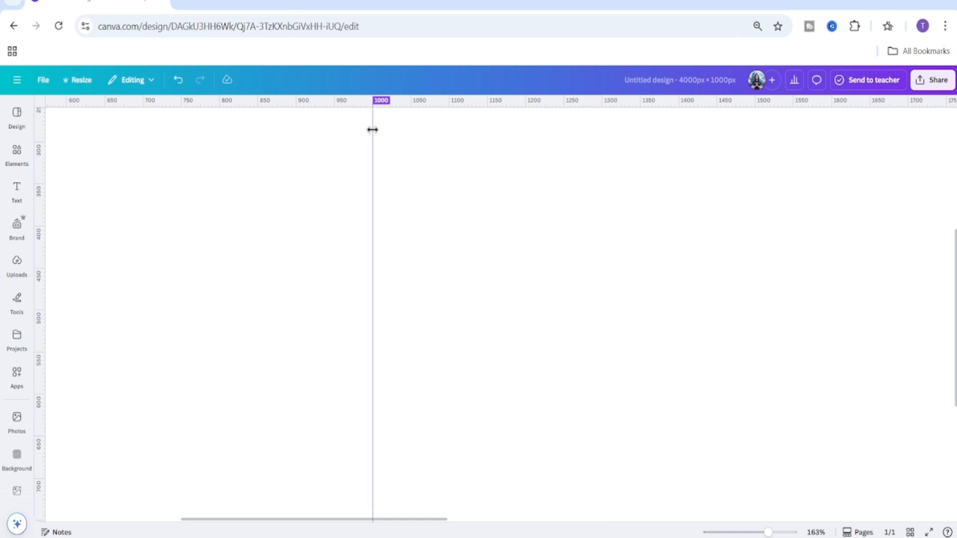
drag(444, 519, 652, 532)
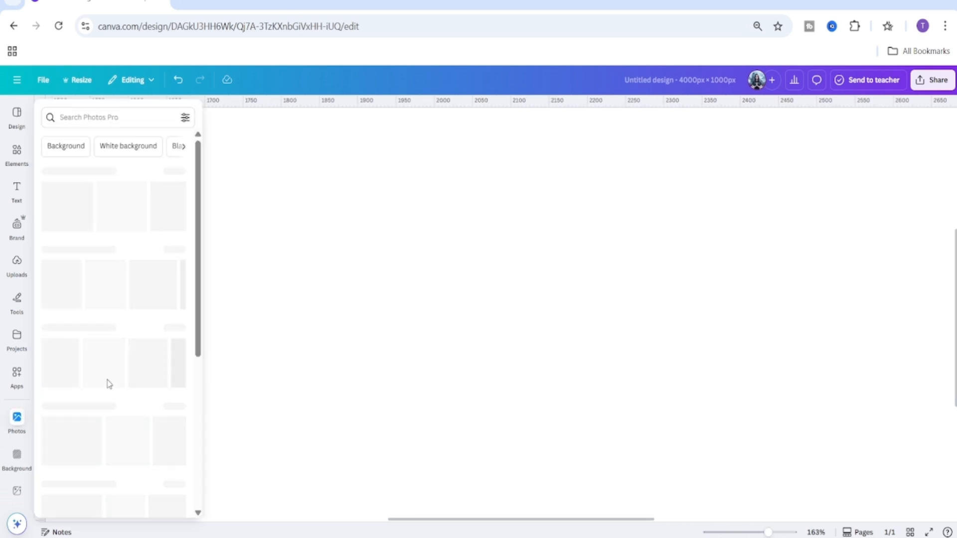
drag(38, 289, 435, 284)
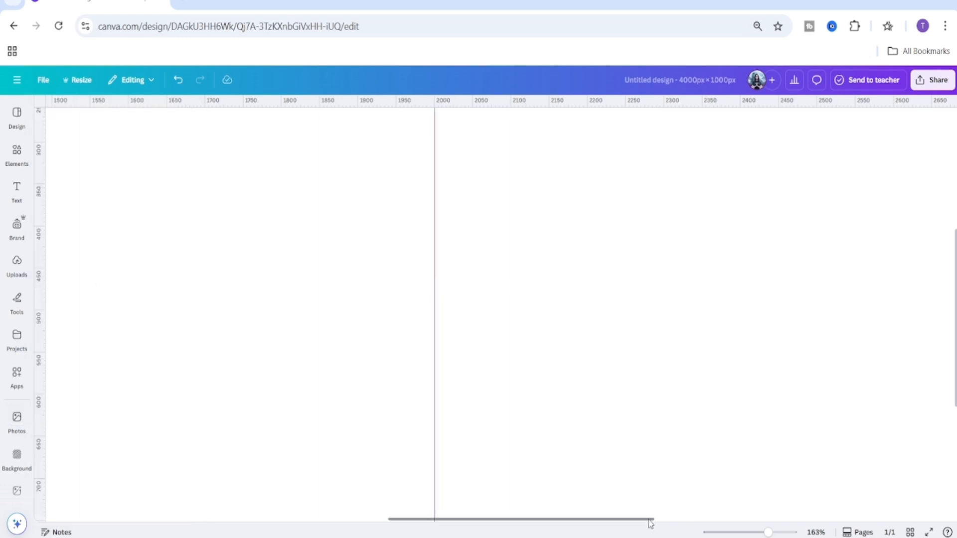
drag(650, 521, 846, 511)
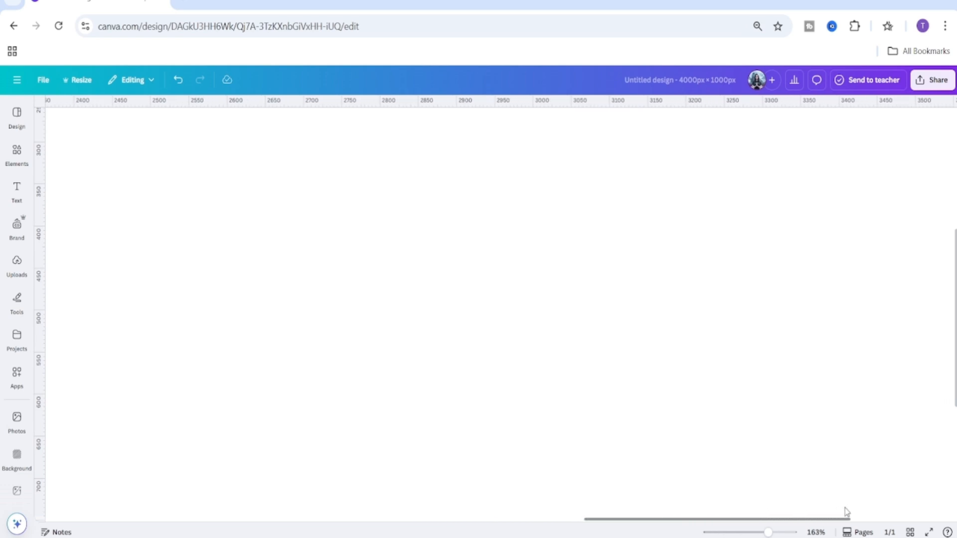
drag(43, 365, 533, 368)
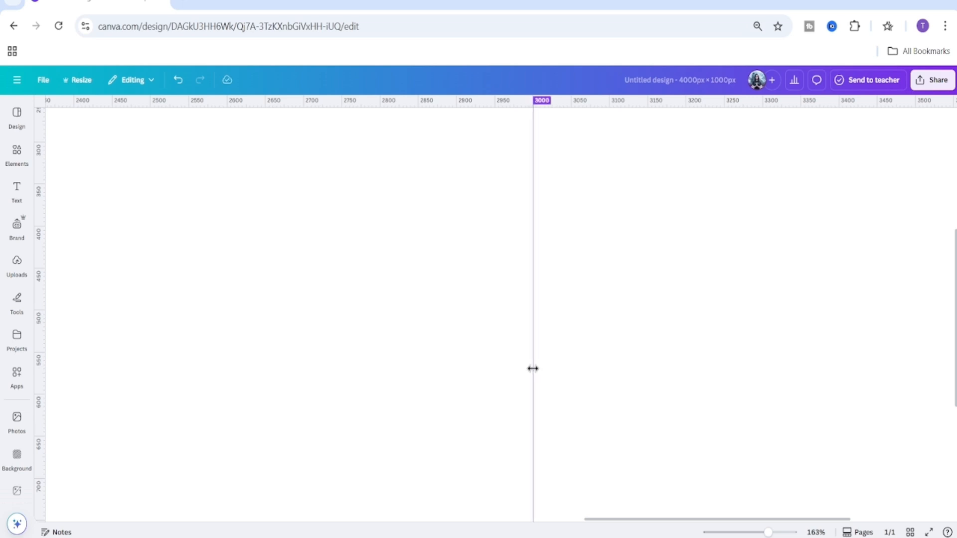
drag(765, 533, 739, 532)
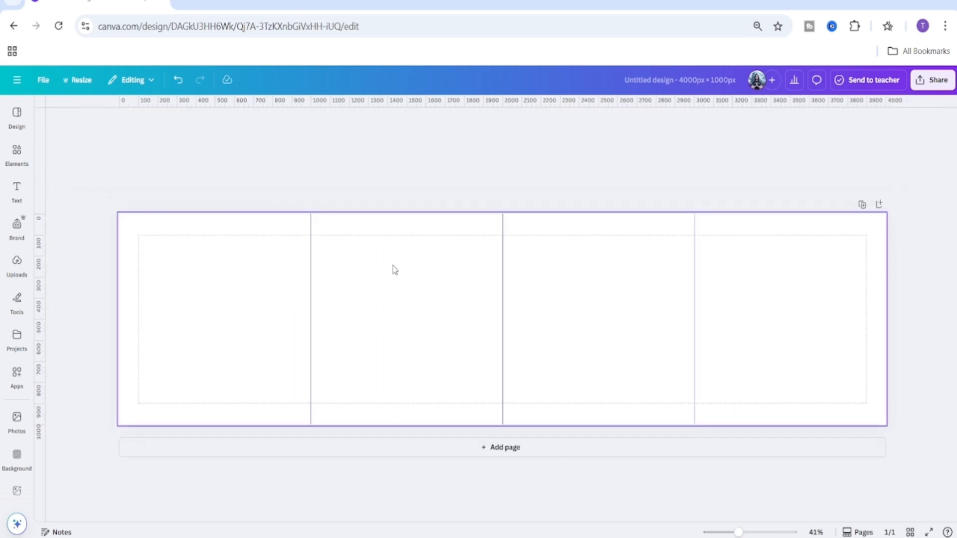
Search the elements for 'red background' and set a red gradient photo as the page background.
click(815, 308)
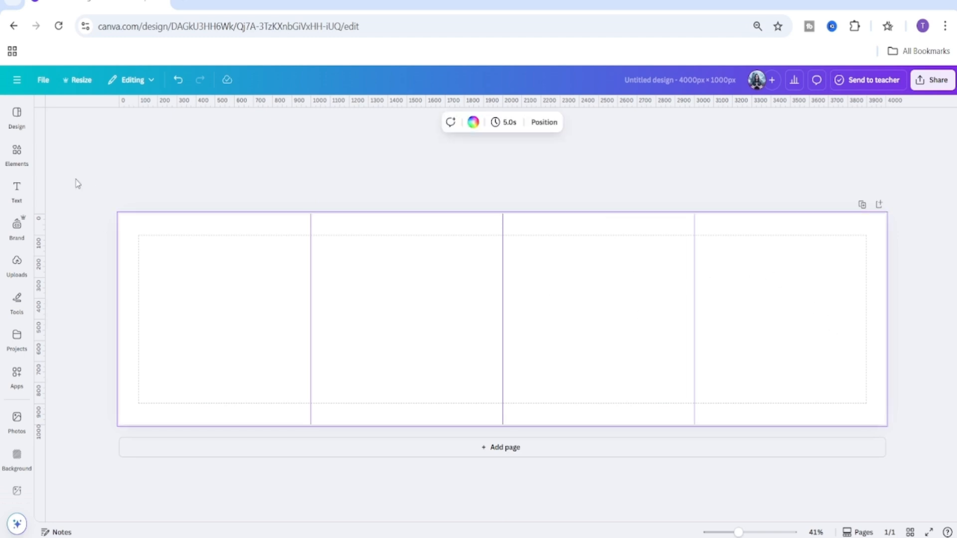
click(16, 152)
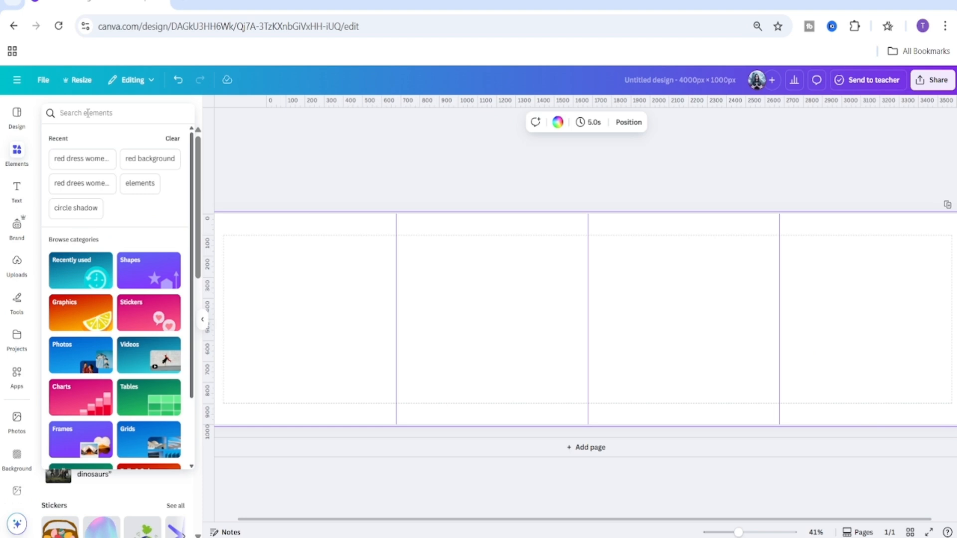
click(88, 113)
text(red bac)
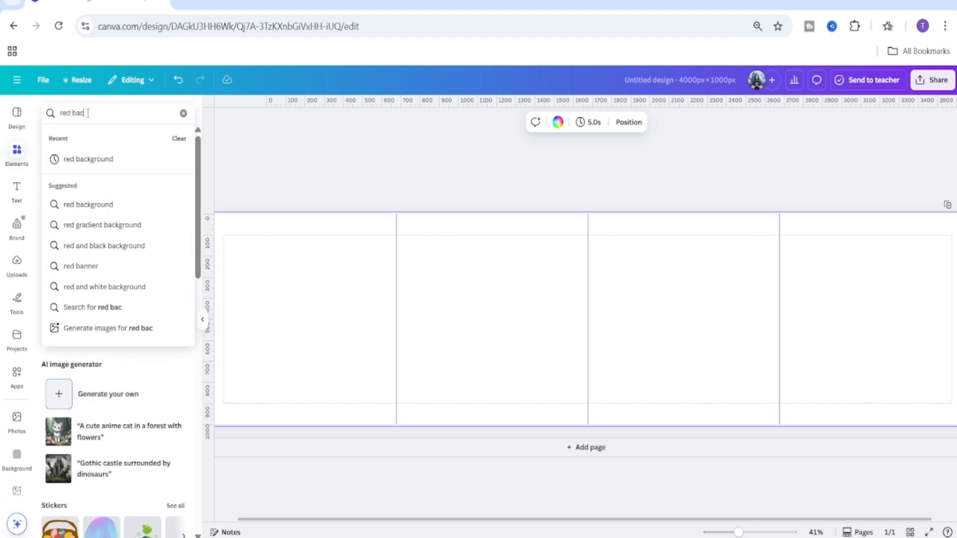
text(kground)
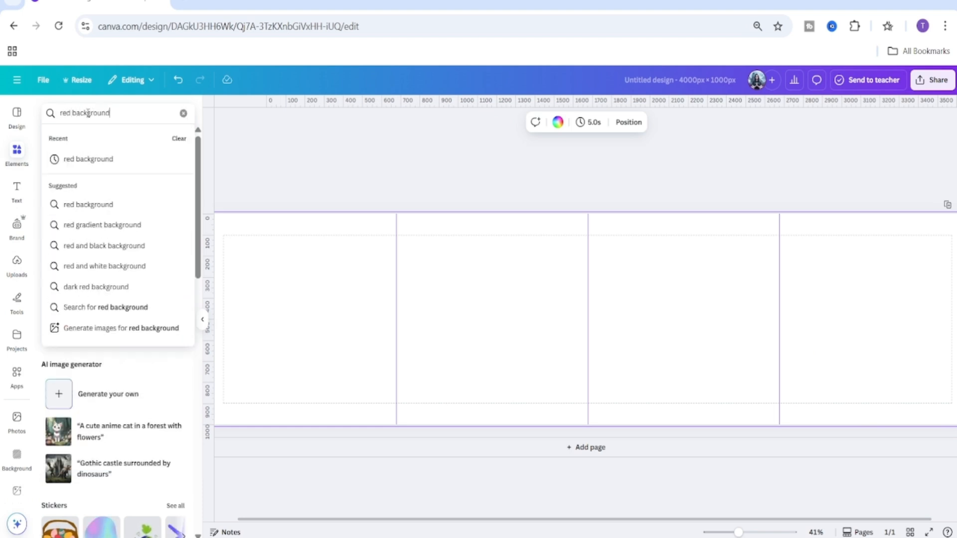
key(Return)
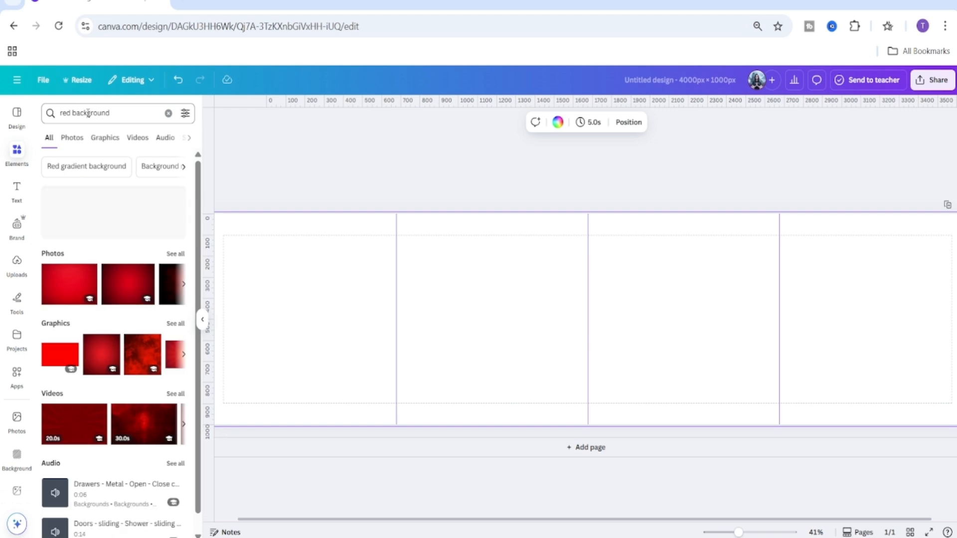
click(73, 139)
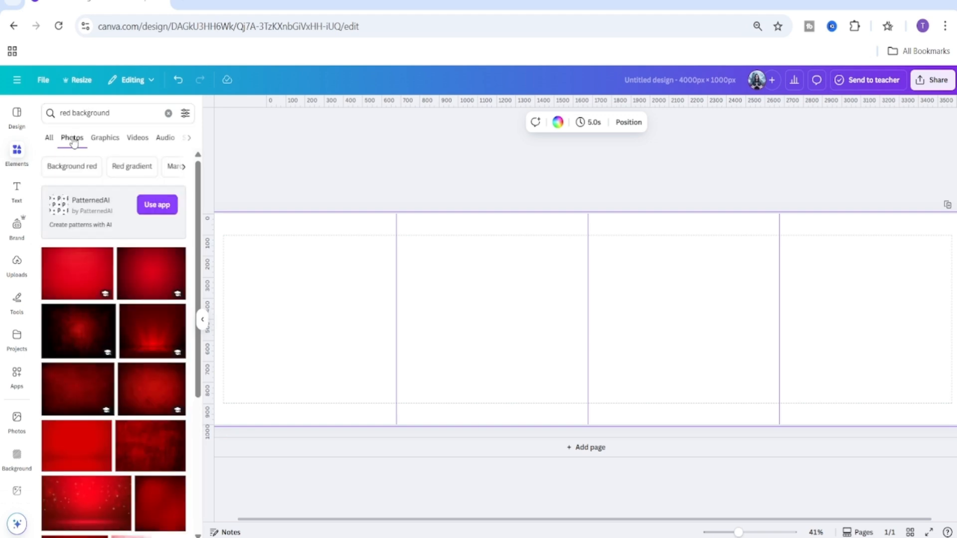
scroll(105, 309, down, 3)
scroll(115, 335, up, 3)
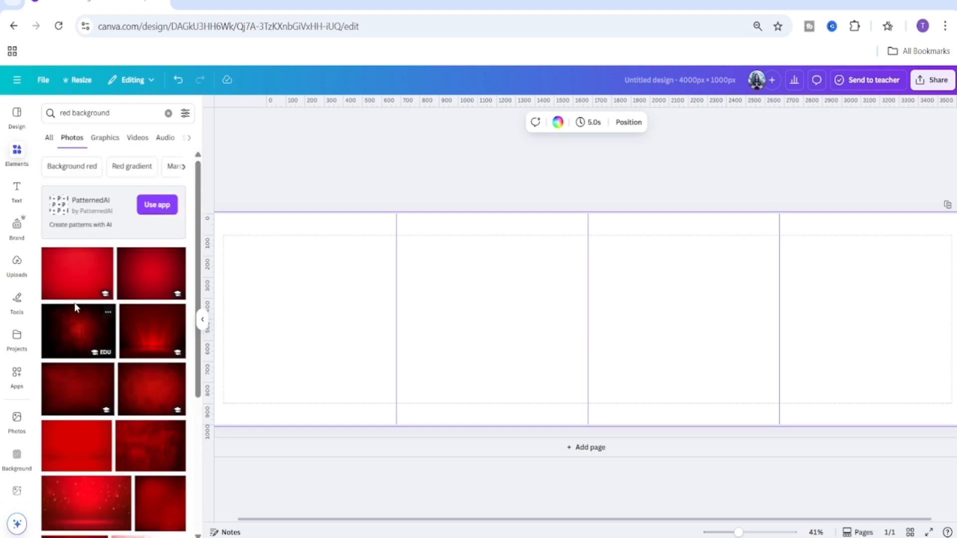
click(76, 275)
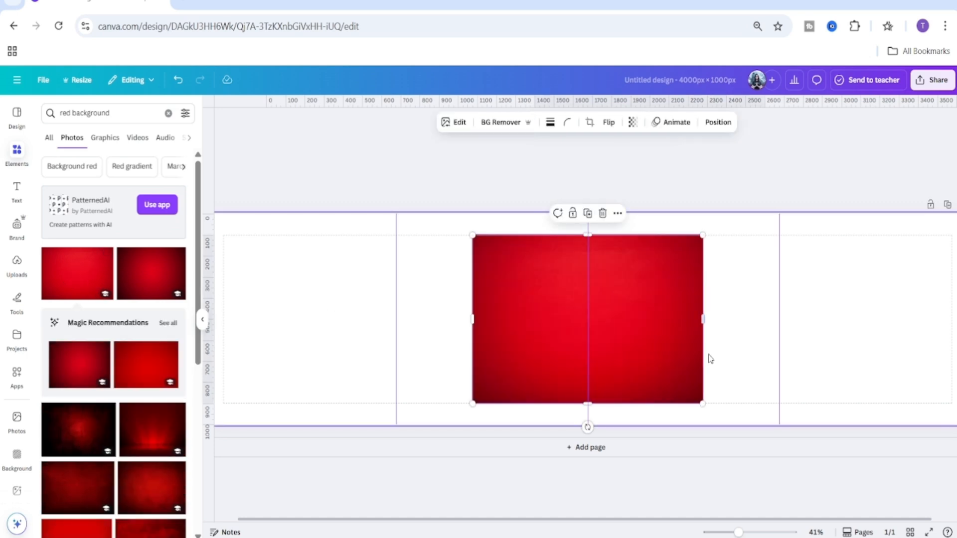
right_click(667, 340)
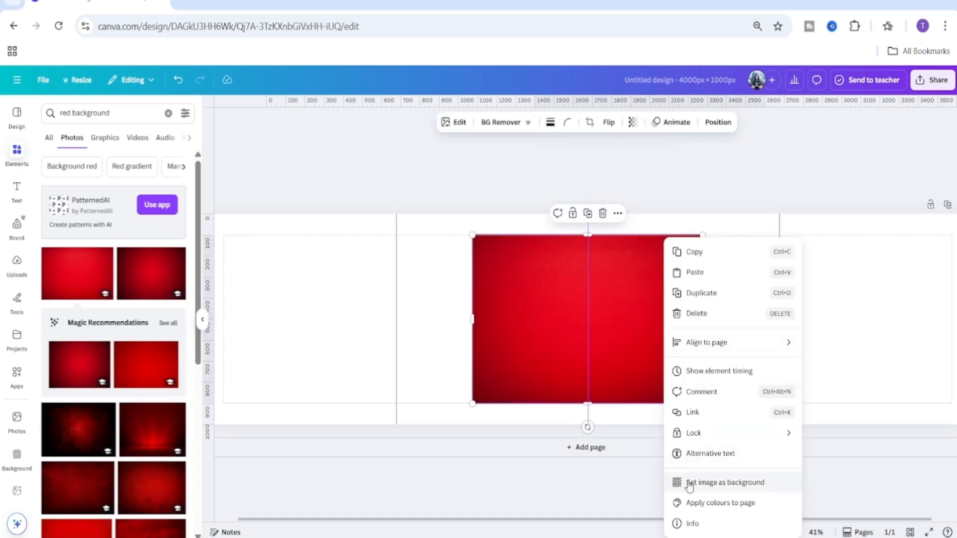
click(726, 483)
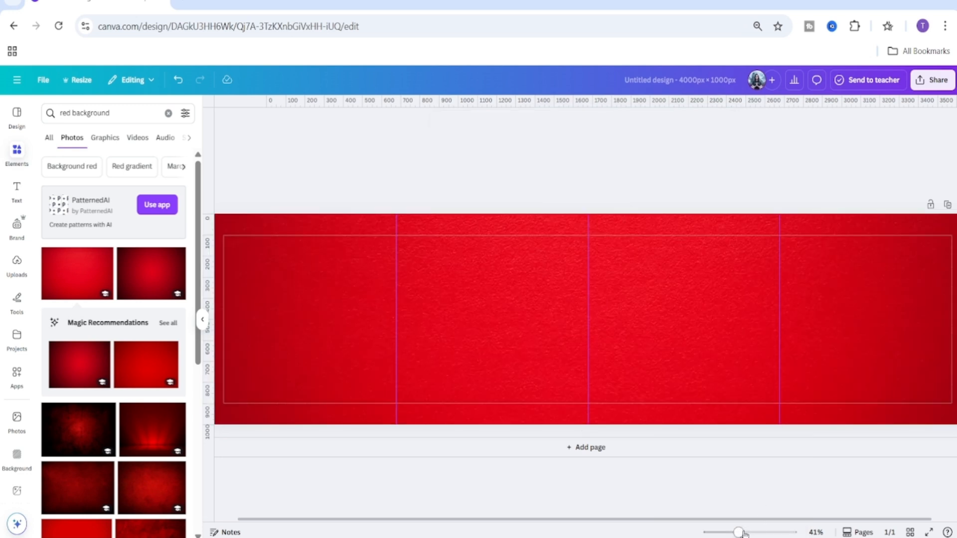
Shift the background photo upward within its crop and apply the crop.
drag(741, 532, 735, 533)
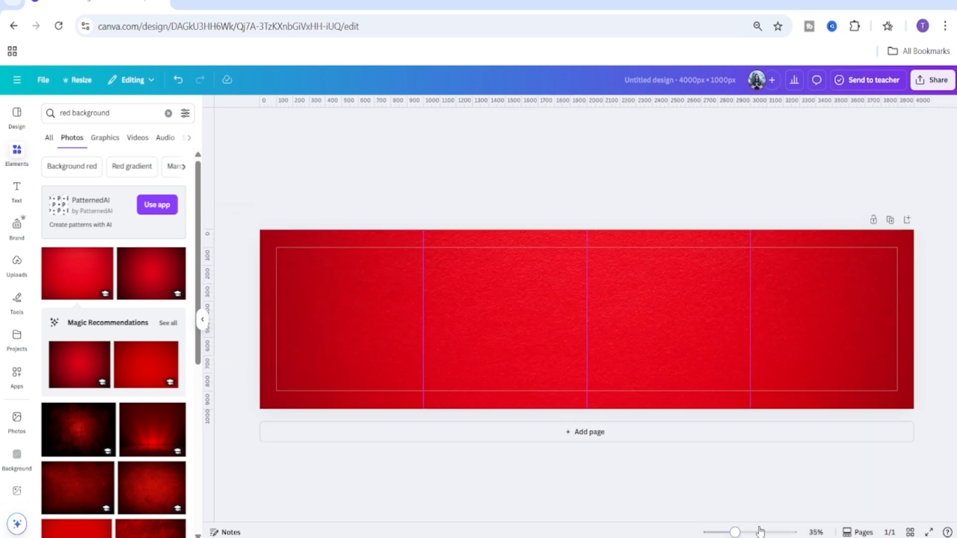
click(673, 306)
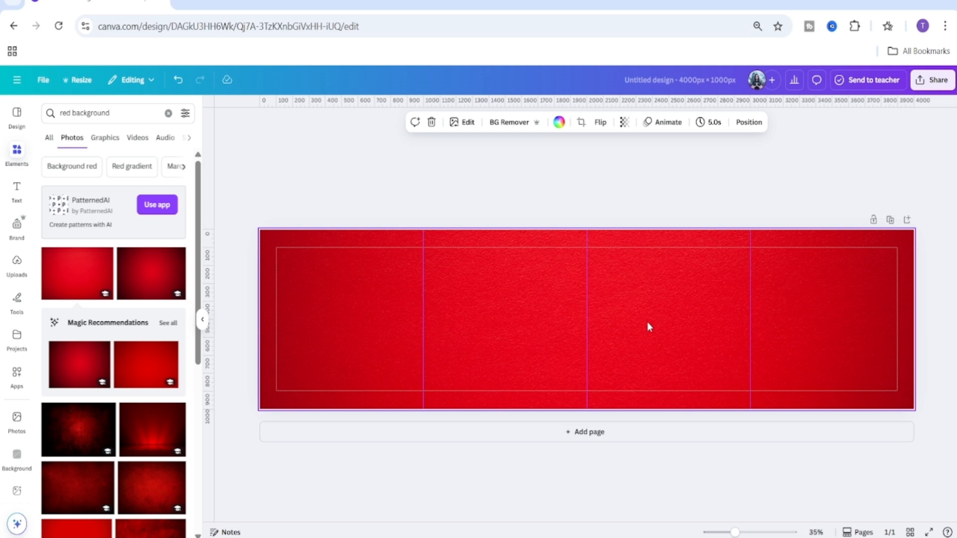
double_click(674, 319)
drag(678, 331, 667, 196)
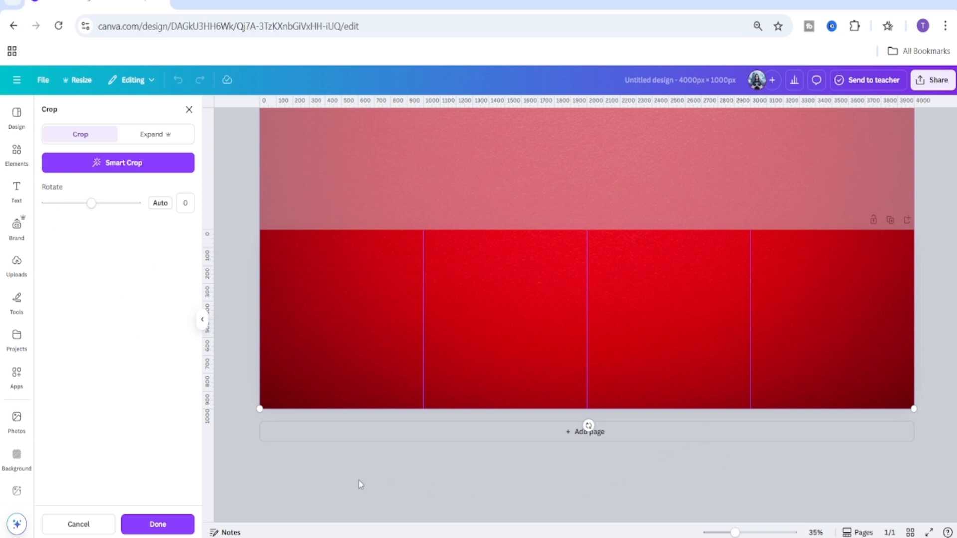
click(175, 526)
click(630, 499)
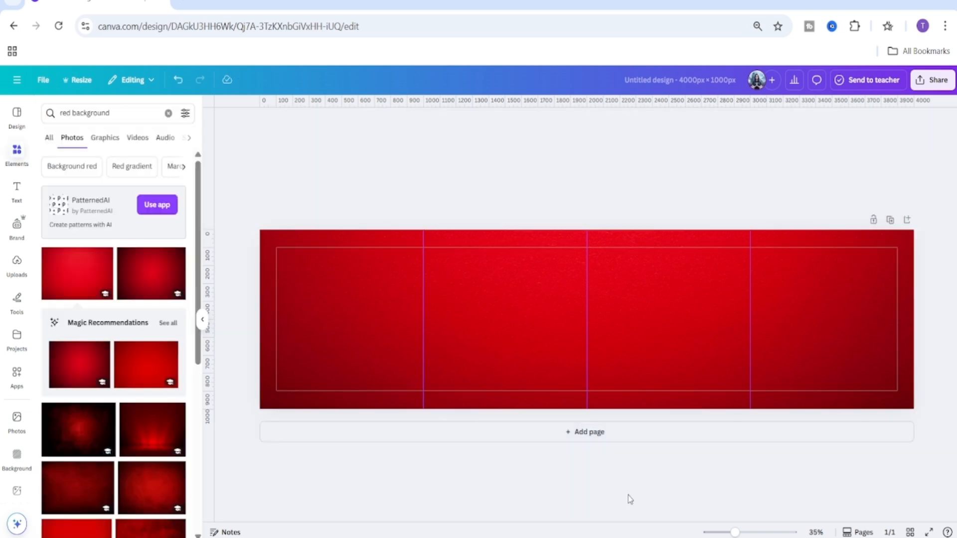
Search element photos for 'red dress women model' and add a photo of a woman in a red dress.
drag(734, 532, 736, 532)
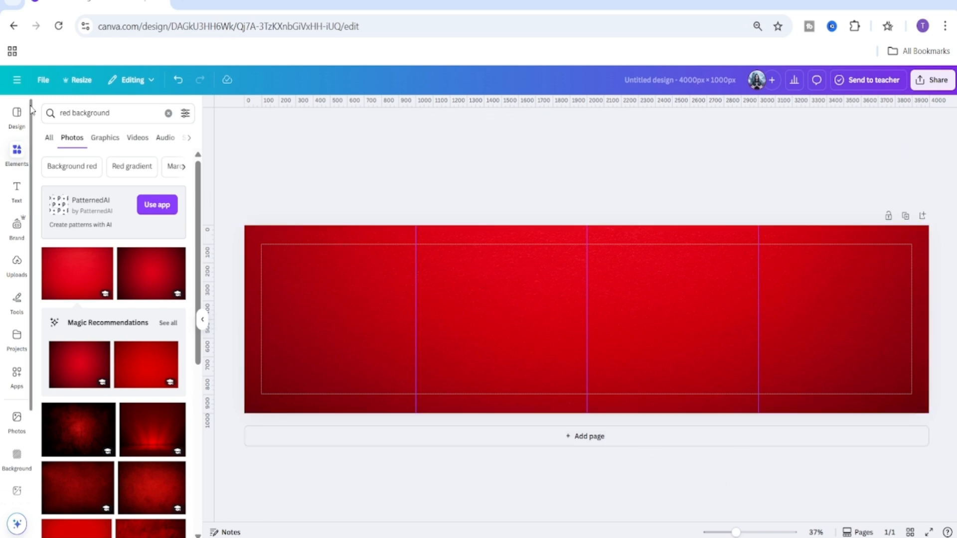
click(17, 150)
drag(124, 121, 45, 112)
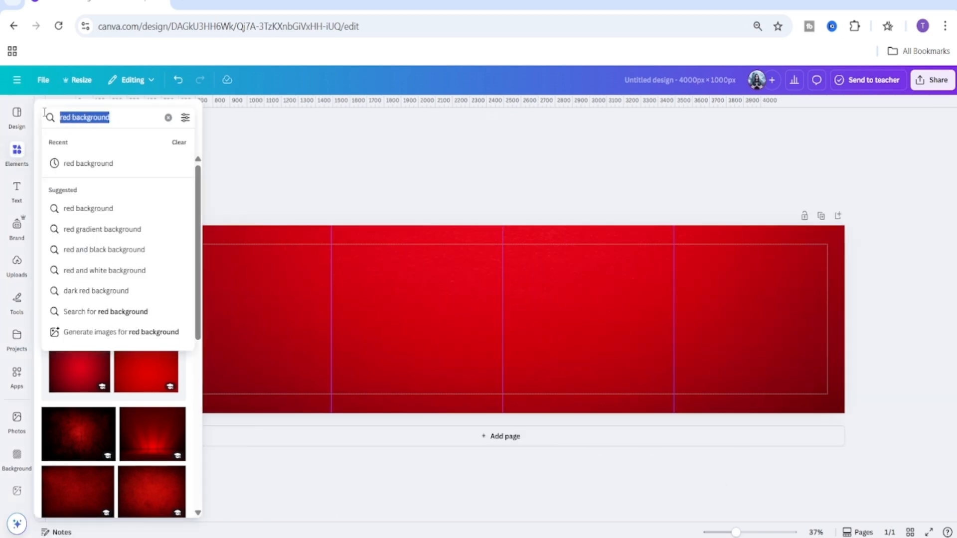
click(168, 119)
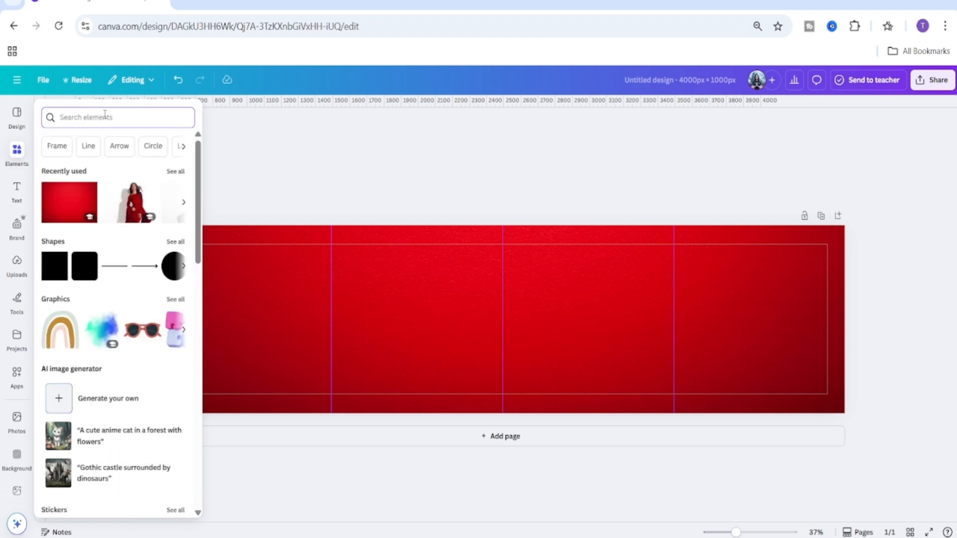
text(red)
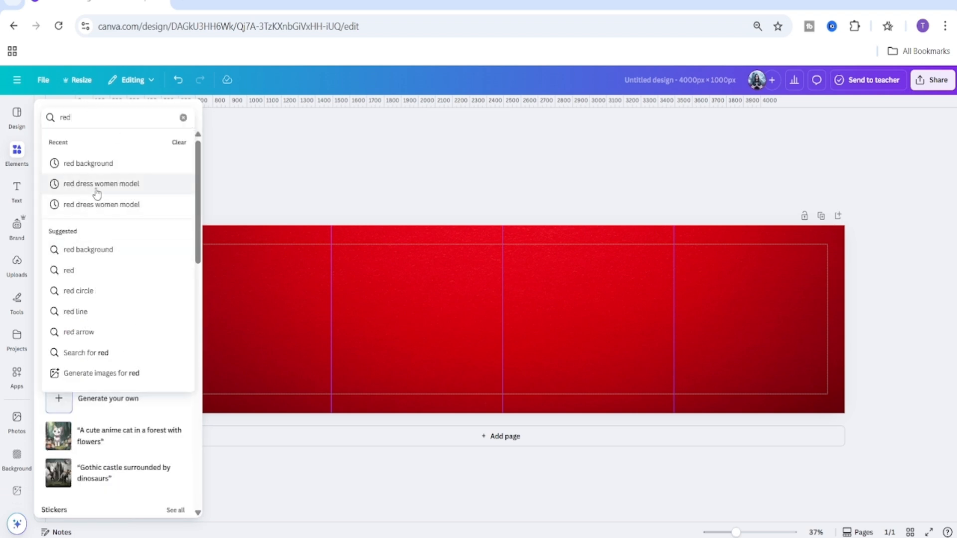
click(158, 189)
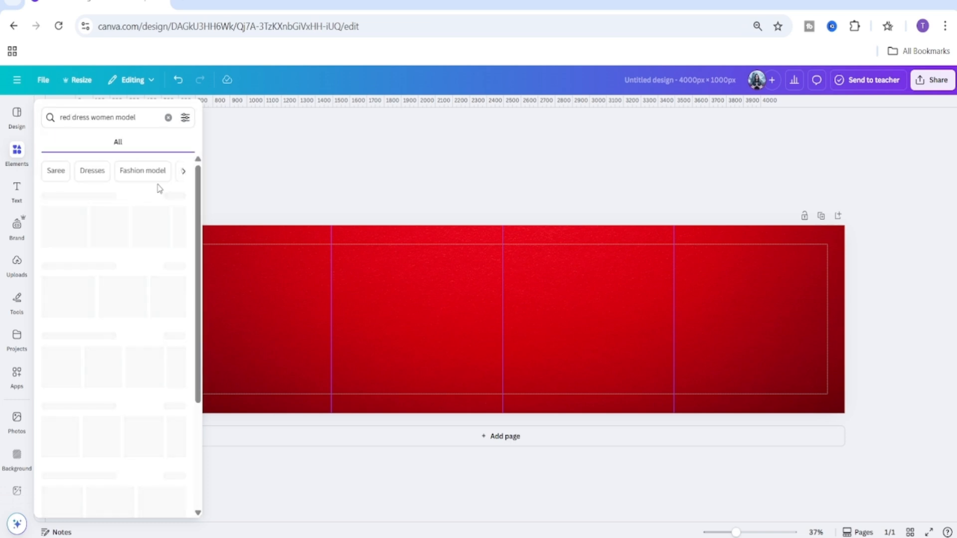
click(17, 161)
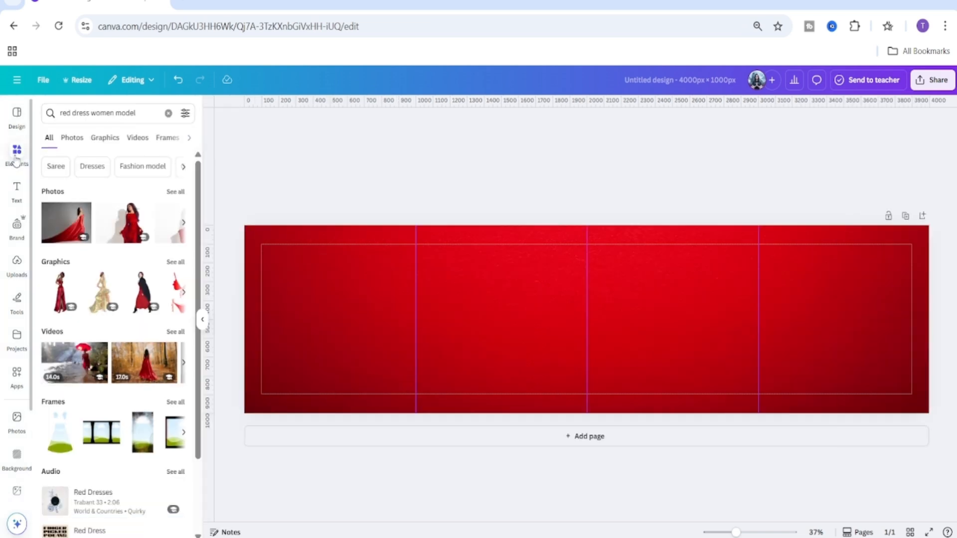
click(70, 141)
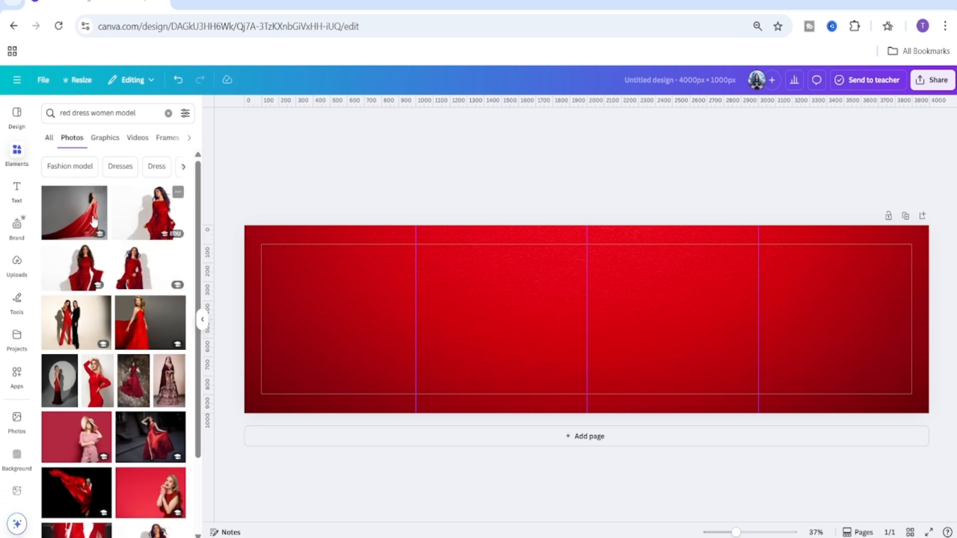
click(150, 214)
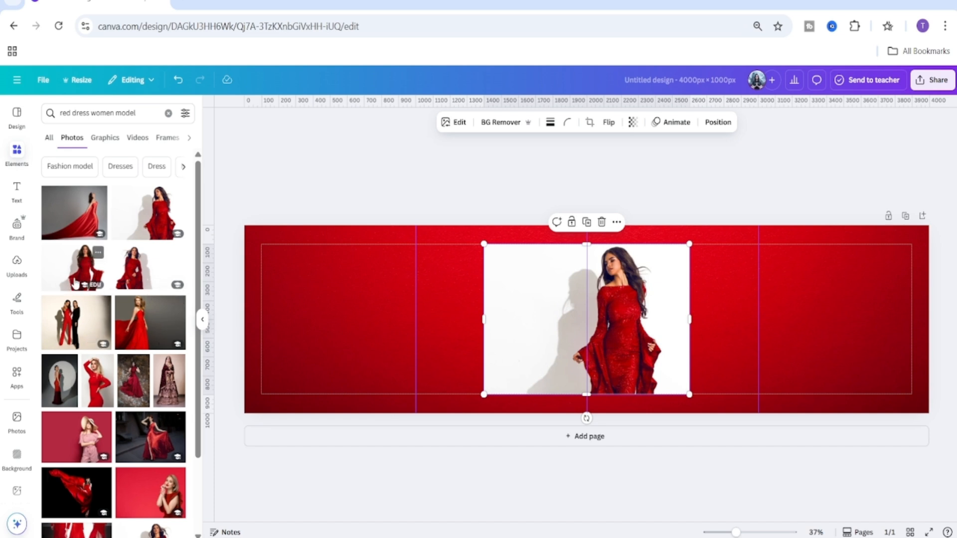
Replace the added photo with another red-dress model photo by dropping it onto the image.
drag(76, 284, 647, 317)
scroll(161, 448, down, 2)
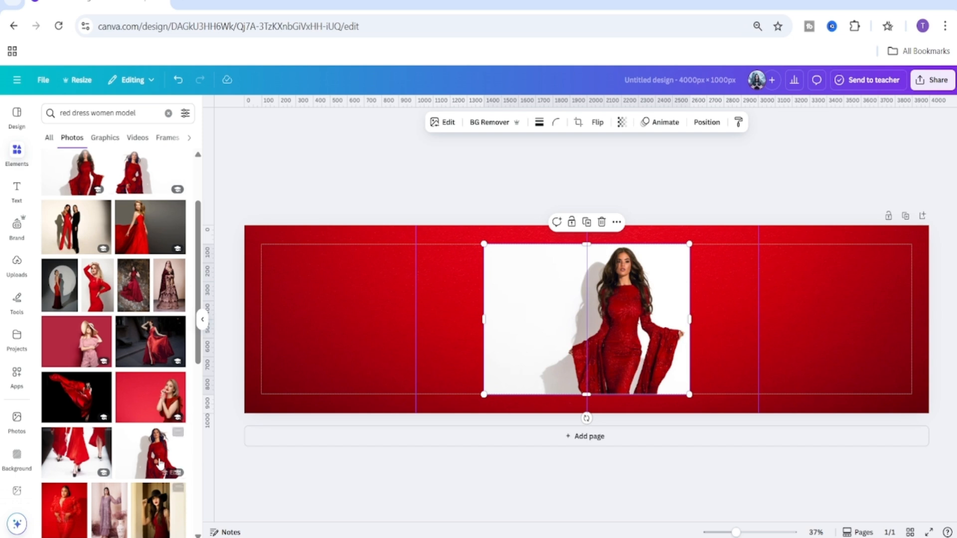
mouse_move(642, 367)
mouse_down()
mouse_move(641, 375)
mouse_move(639, 355)
mouse_up()
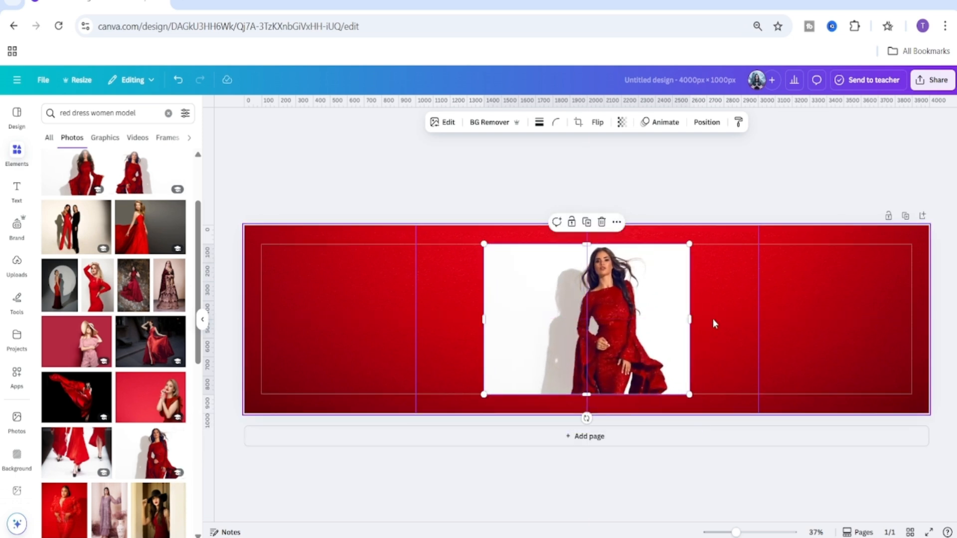
click(713, 323)
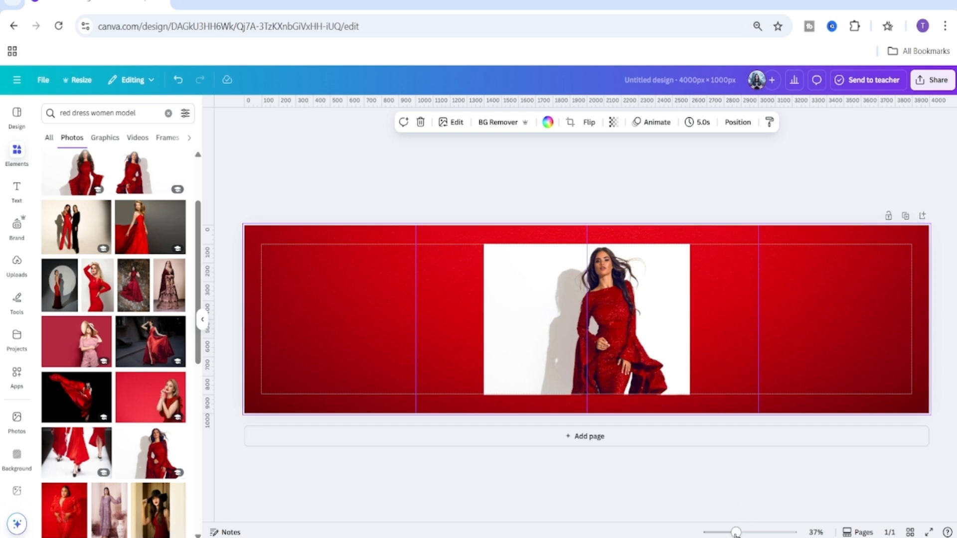
Resize the model photo smaller from its lower corners, keeping it around the centre of the banner.
click(696, 497)
drag(455, 279, 541, 332)
drag(484, 394, 493, 387)
click(688, 508)
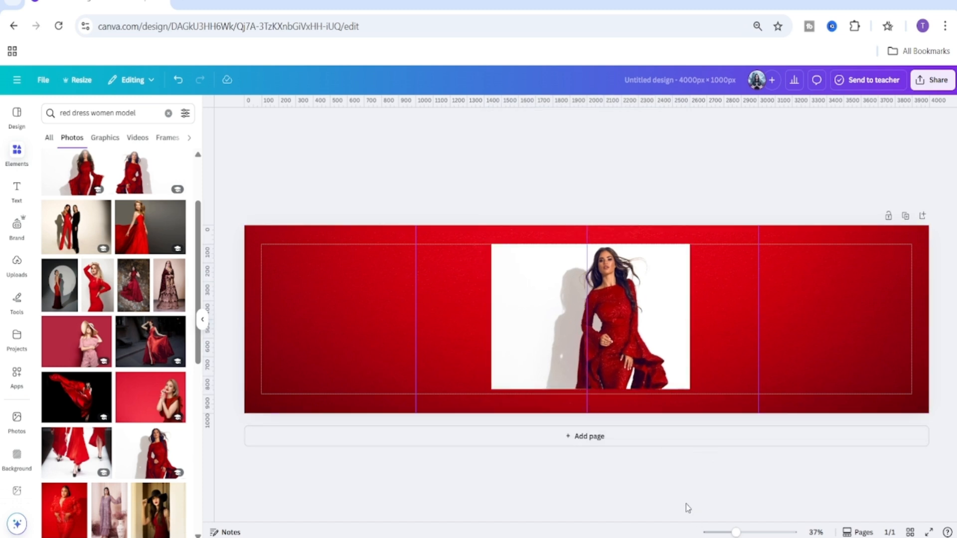
drag(651, 367, 641, 346)
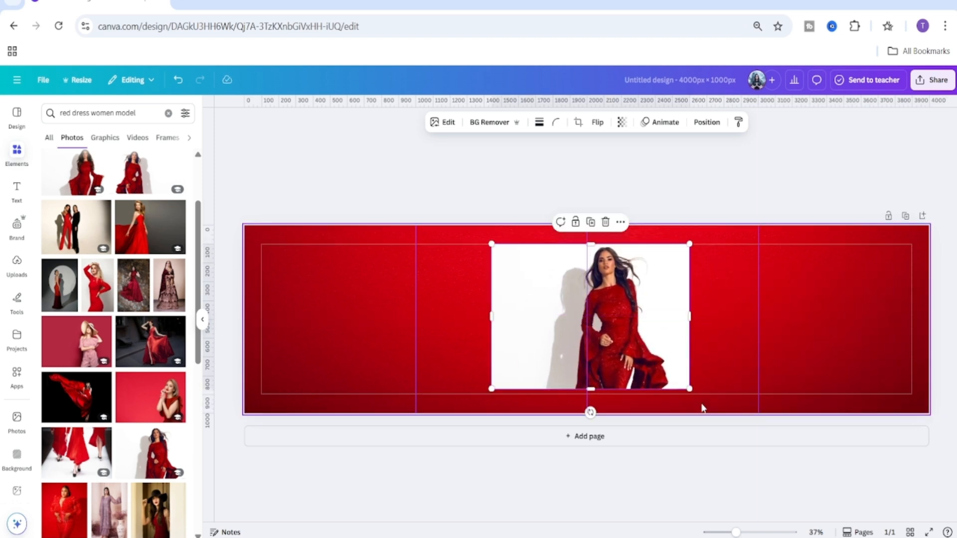
drag(691, 390, 670, 375)
click(695, 325)
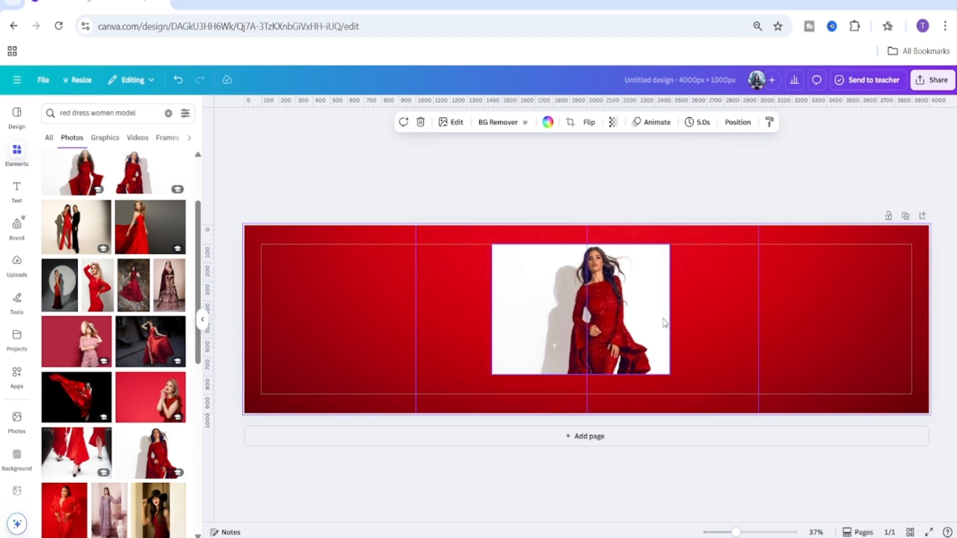
Duplicate the model photo, place the copy to the right and crop in its left edge.
click(641, 308)
drag(672, 309, 830, 337)
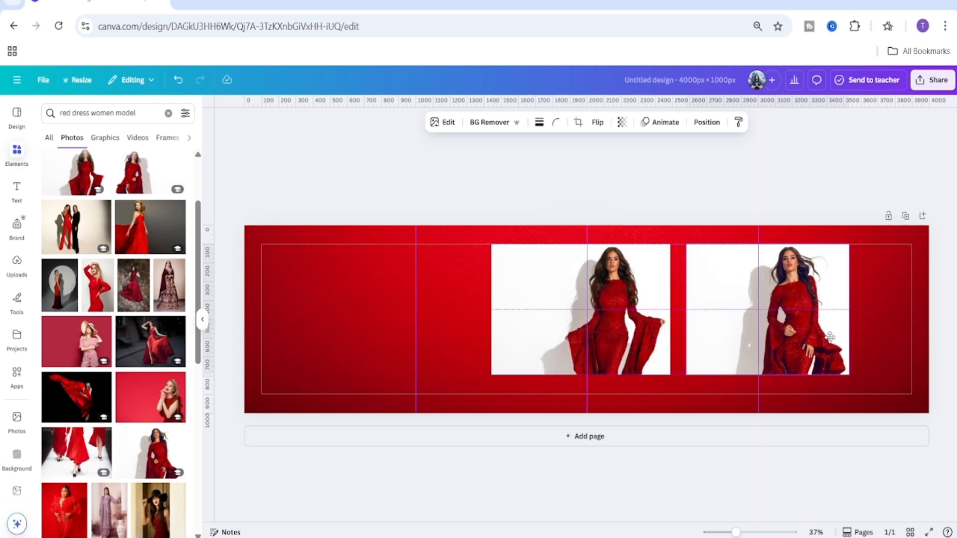
drag(685, 308, 722, 306)
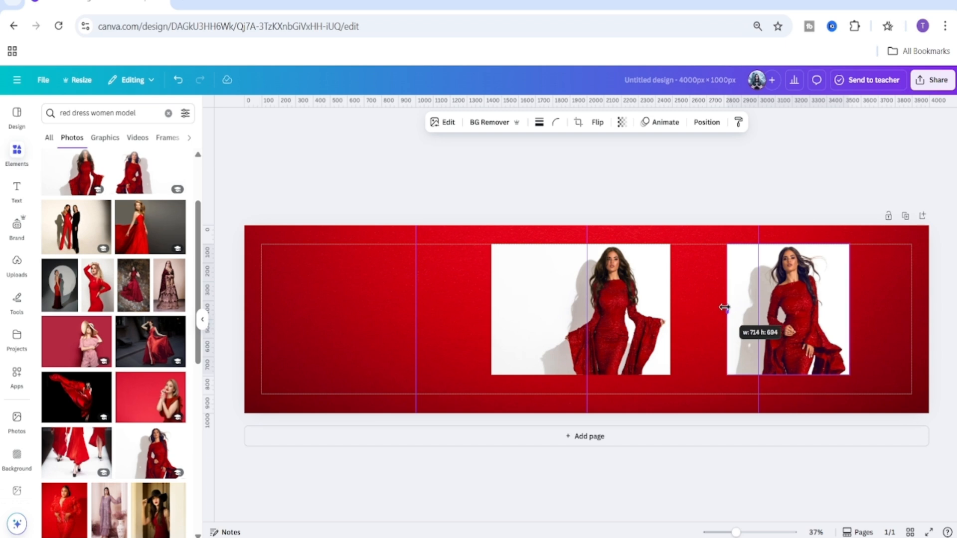
Duplicate the central model photo again and place the copy in the left part of the banner.
click(494, 314)
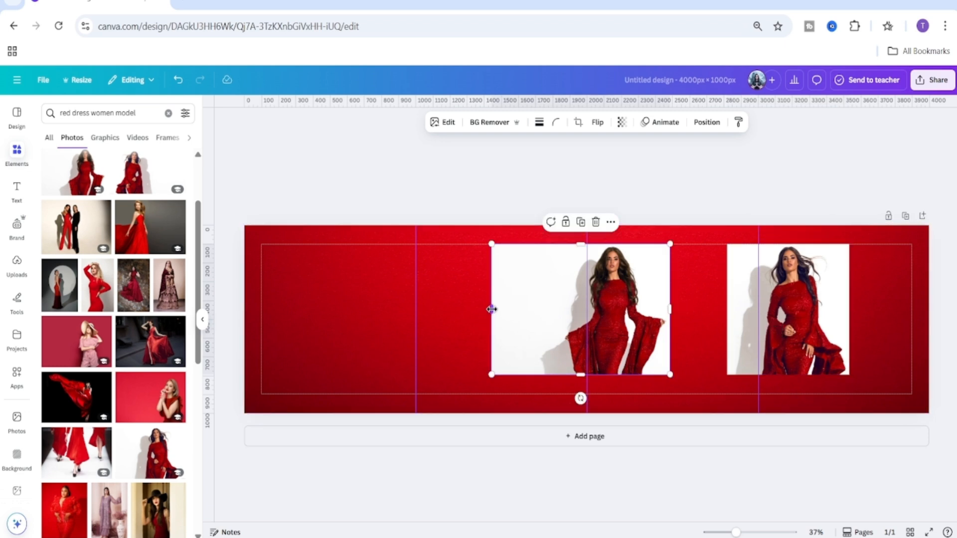
drag(491, 309, 538, 309)
drag(628, 322, 374, 317)
click(509, 314)
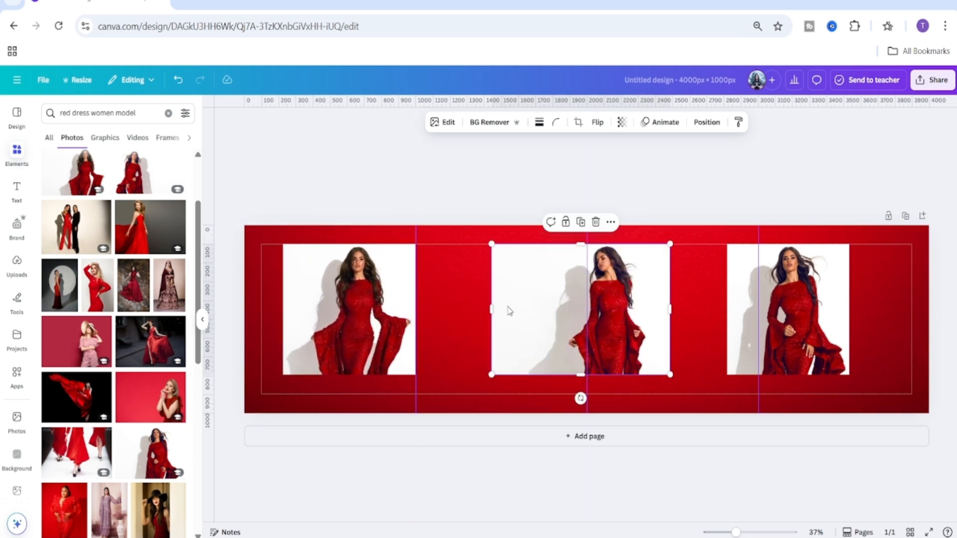
Crop and rearrange the three model photos into an evenly sized row along the top of the banner.
drag(489, 310, 525, 309)
drag(631, 315, 386, 450)
drag(369, 319, 357, 308)
drag(391, 397, 529, 263)
drag(557, 312, 405, 435)
drag(349, 441, 502, 306)
drag(821, 293, 366, 417)
drag(360, 445, 408, 310)
drag(362, 311, 359, 436)
drag(277, 434, 272, 434)
drag(369, 388, 689, 247)
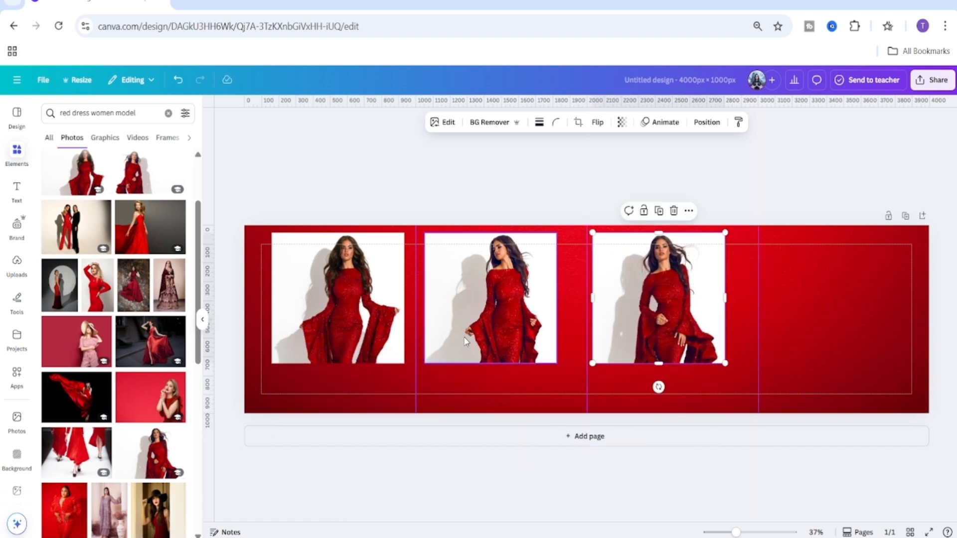
Move the rightmost model photo down into the banner's lower-right corner.
click(470, 327)
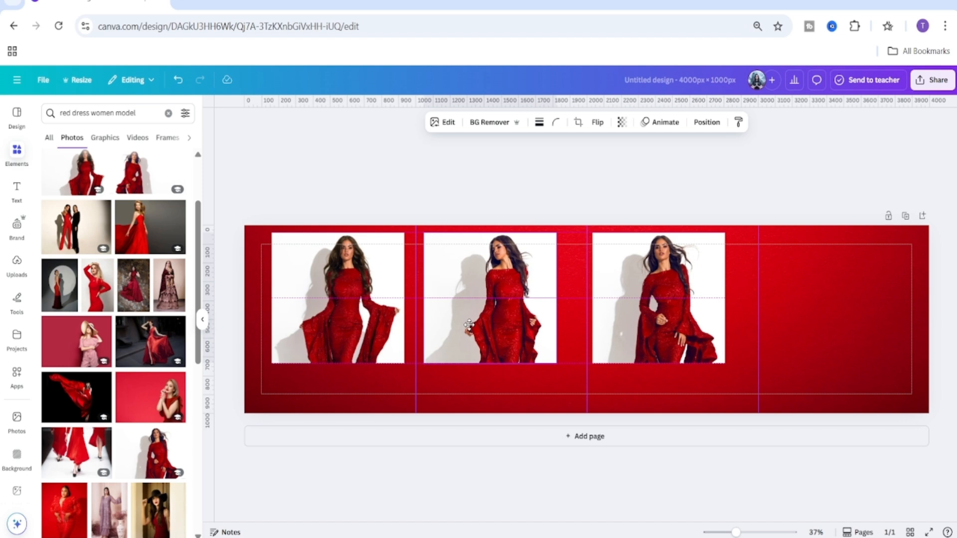
click(635, 329)
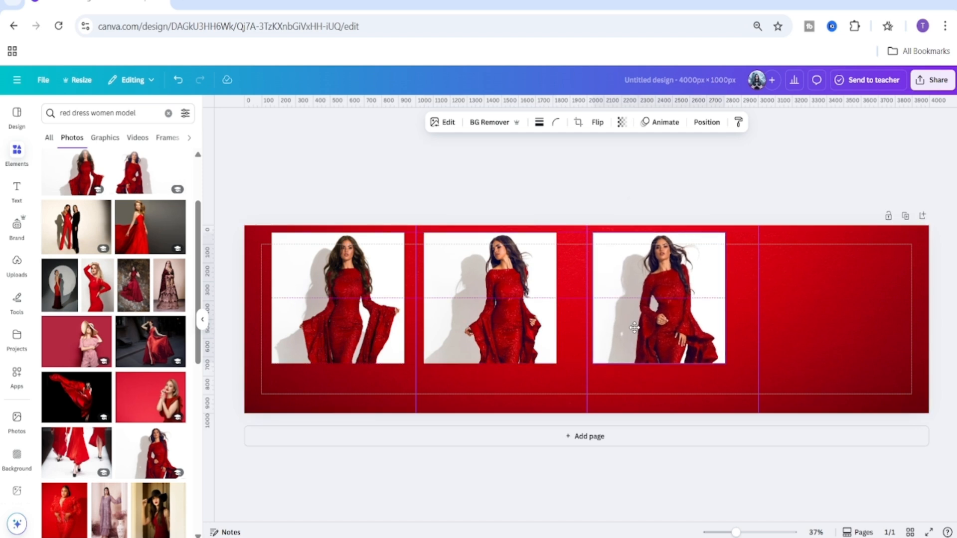
click(627, 500)
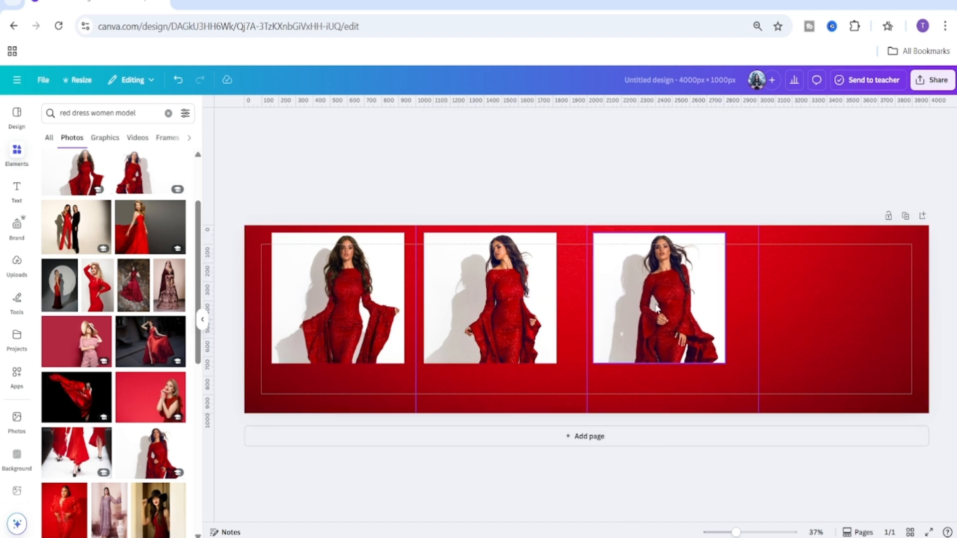
drag(680, 301, 932, 345)
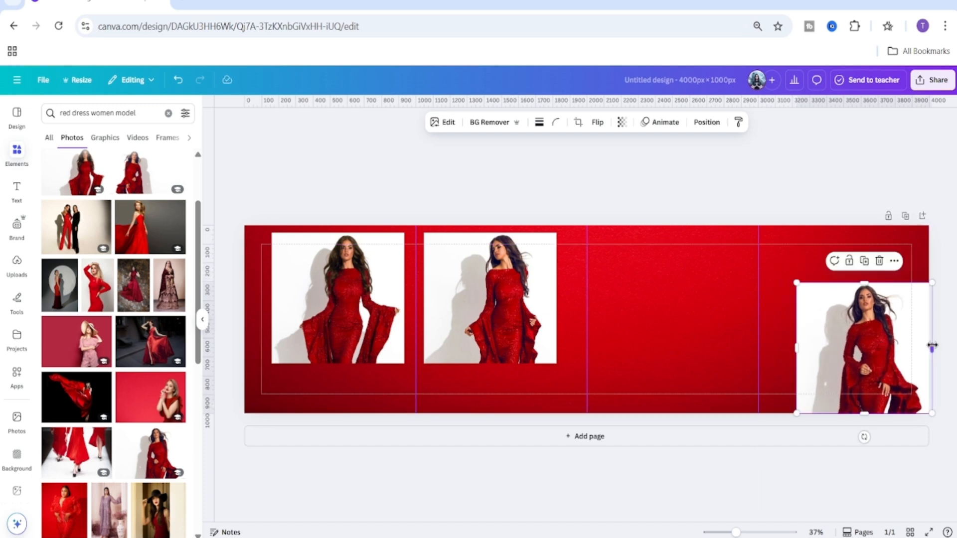
click(942, 263)
Raise the middle photo to the top centre and lower the left photo to the bottom-left area.
click(514, 282)
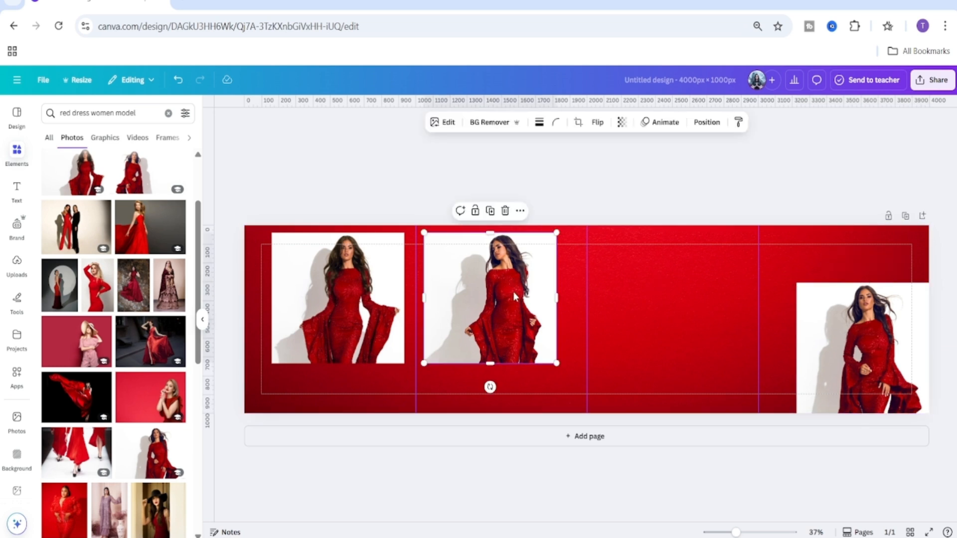
drag(513, 292, 552, 294)
click(353, 295)
drag(353, 295, 399, 344)
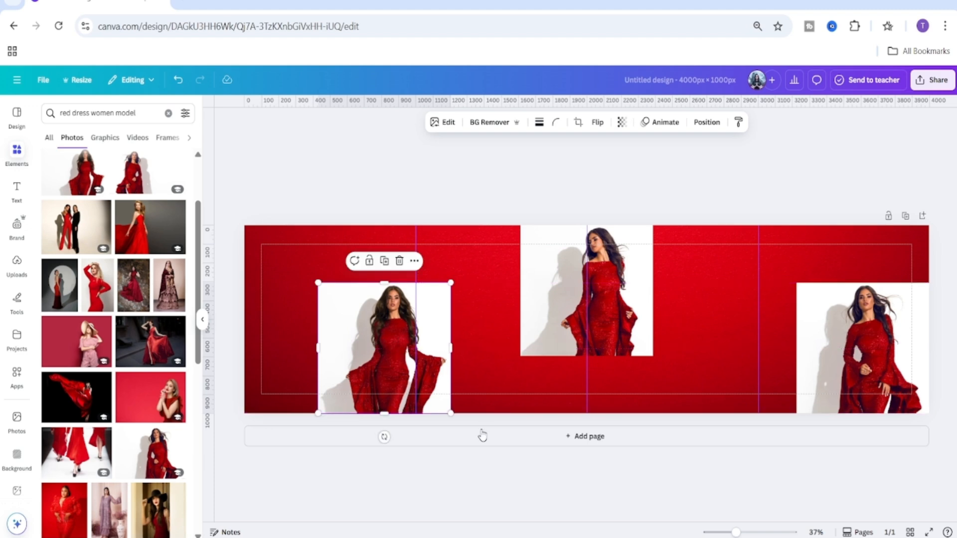
Zoom in to check how the staggered photos line up with the banner edges, then zoom back out.
click(453, 494)
drag(736, 533, 756, 533)
scroll(753, 378, up, 2)
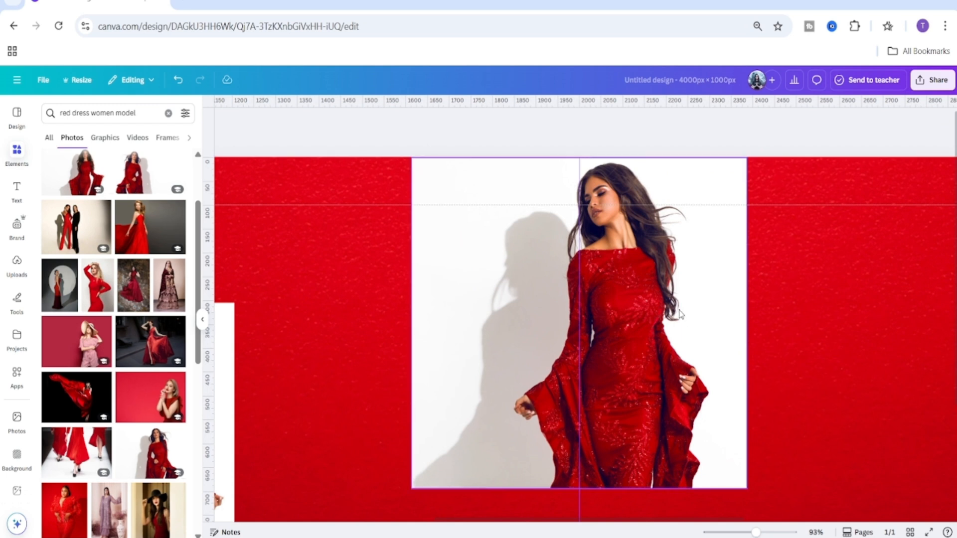
drag(680, 309, 677, 313)
drag(540, 520, 354, 522)
scroll(489, 415, down, 3)
click(489, 414)
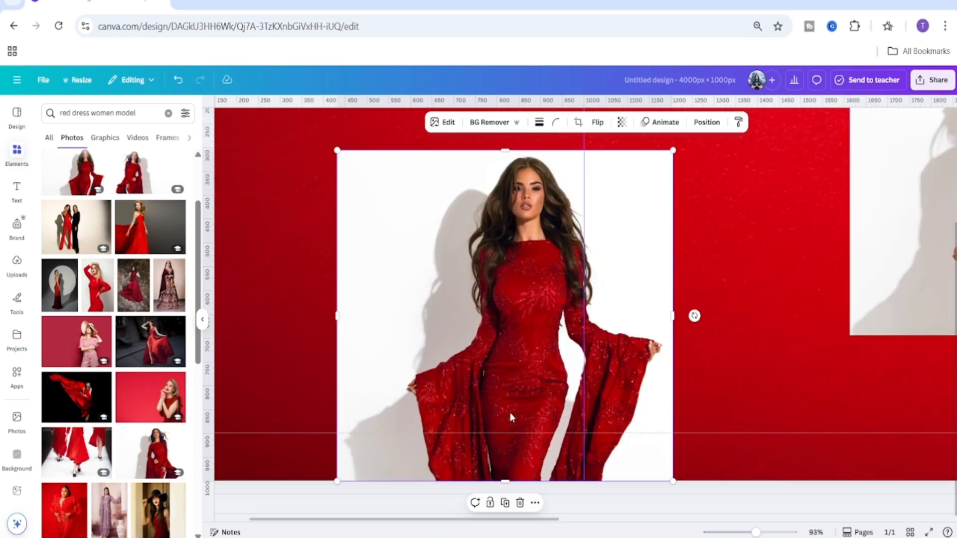
drag(510, 413, 510, 415)
drag(559, 522, 945, 528)
drag(756, 532, 736, 532)
click(728, 178)
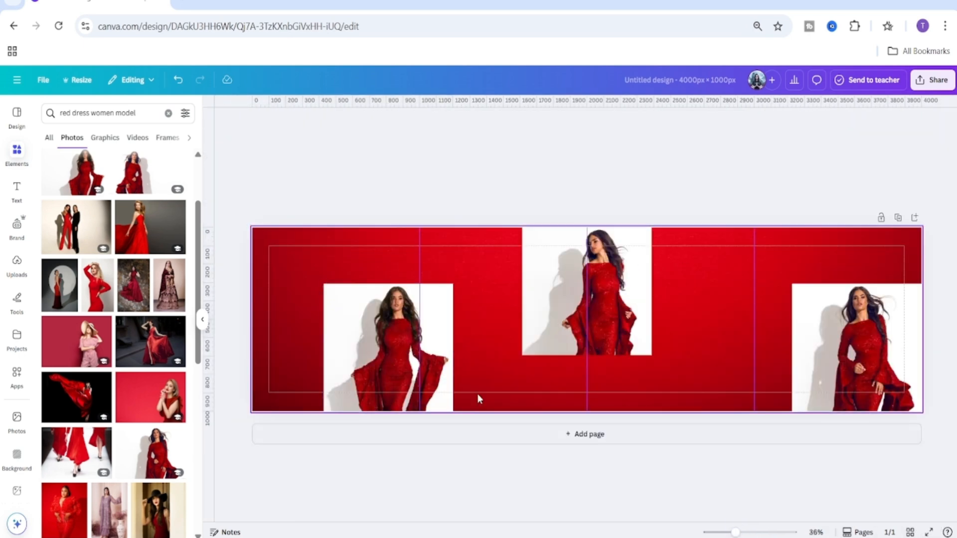
click(835, 365)
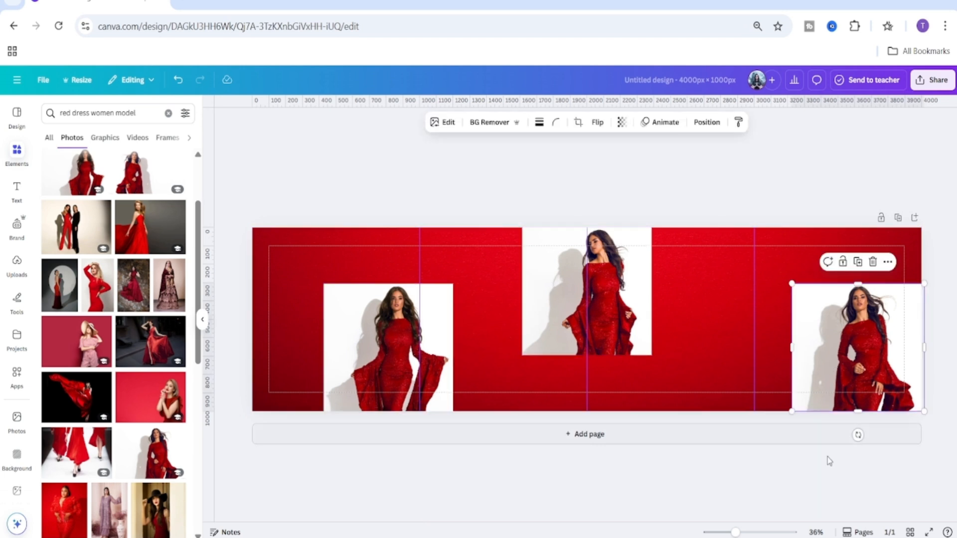
click(826, 470)
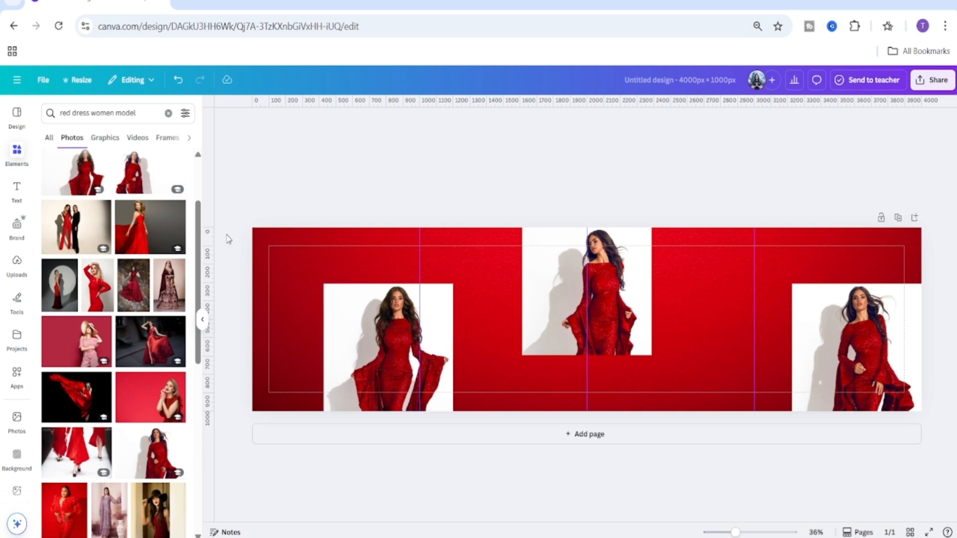
Add a title text box, enlarge it and enter the text 'Big Sale'.
click(169, 114)
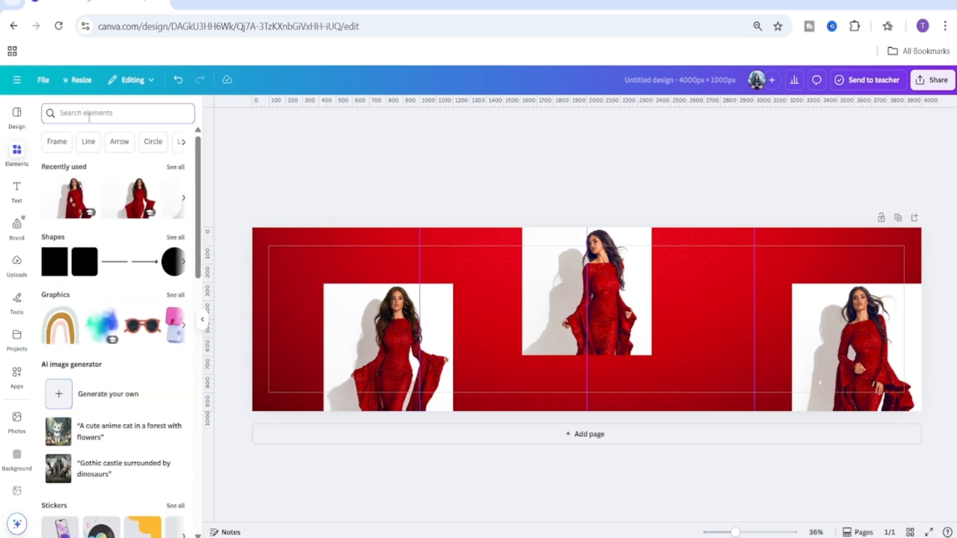
click(20, 193)
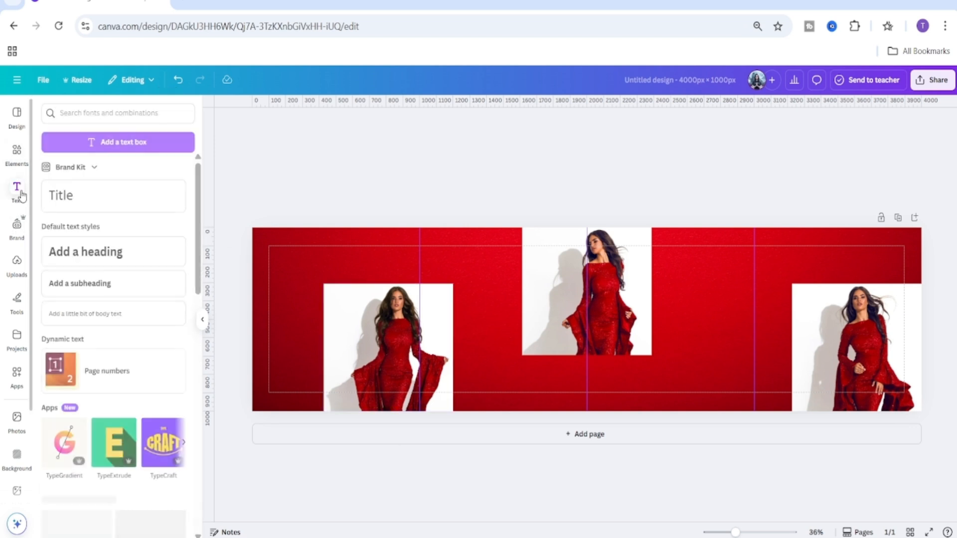
click(97, 205)
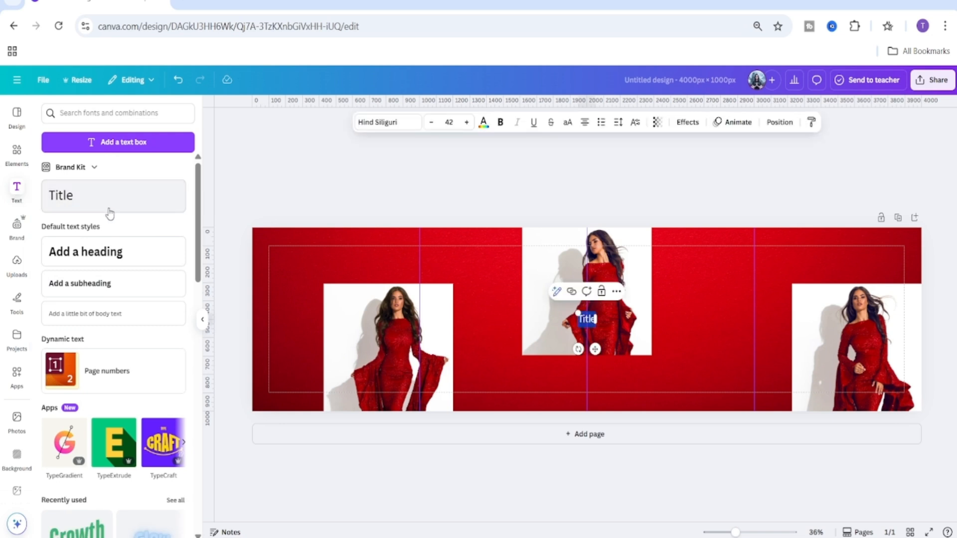
drag(578, 313, 531, 280)
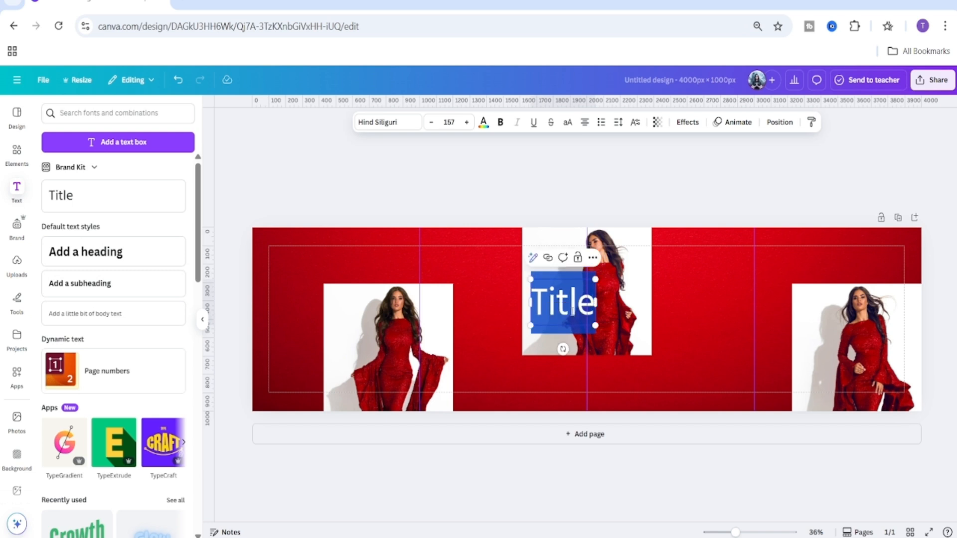
text(Bi)
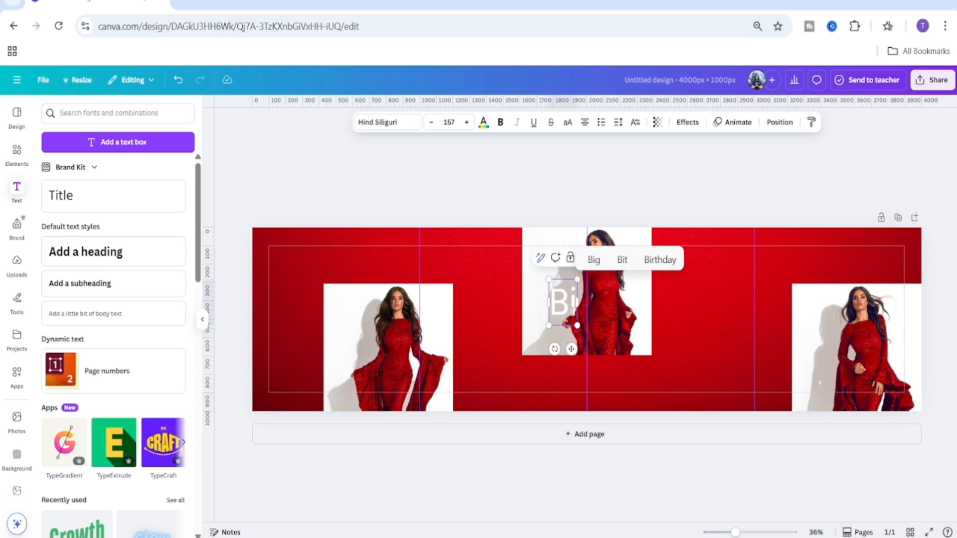
text(g)
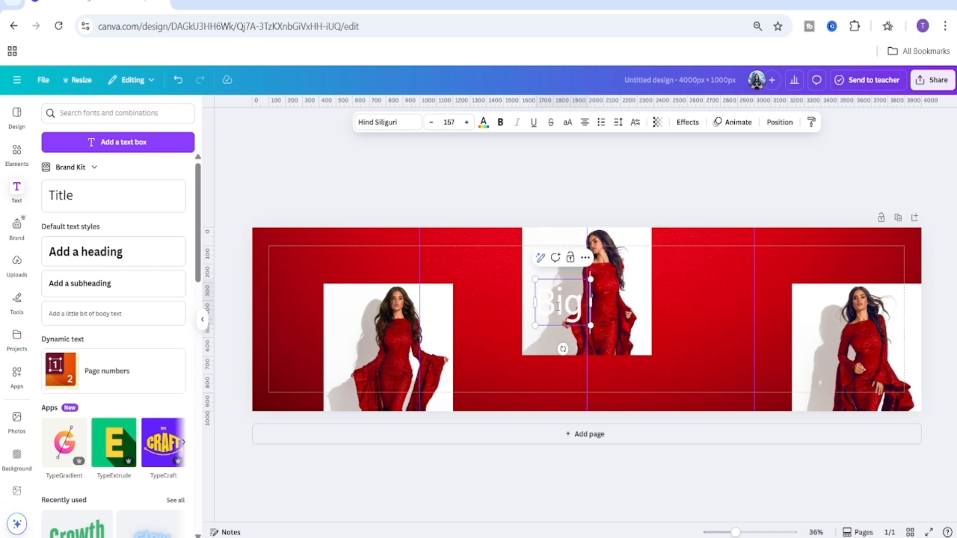
text( S)
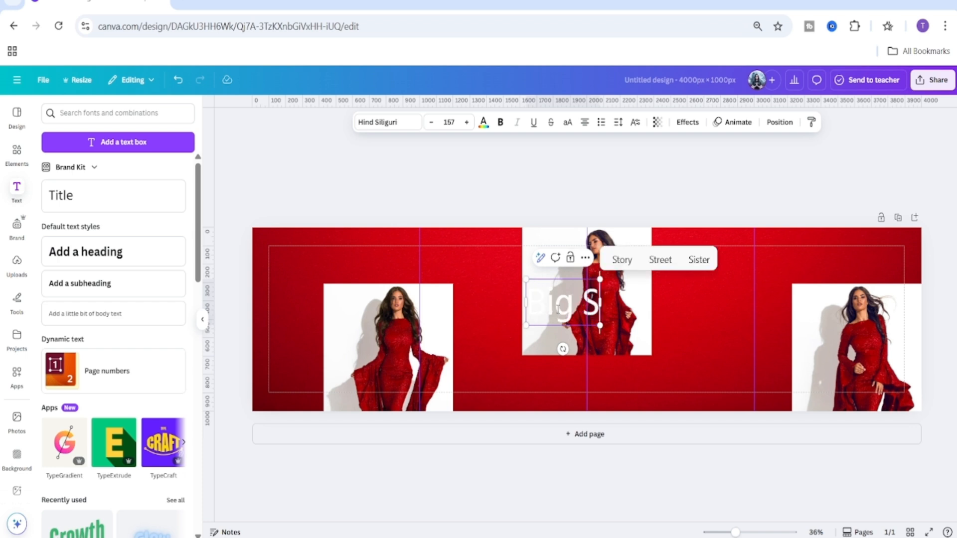
text(ale)
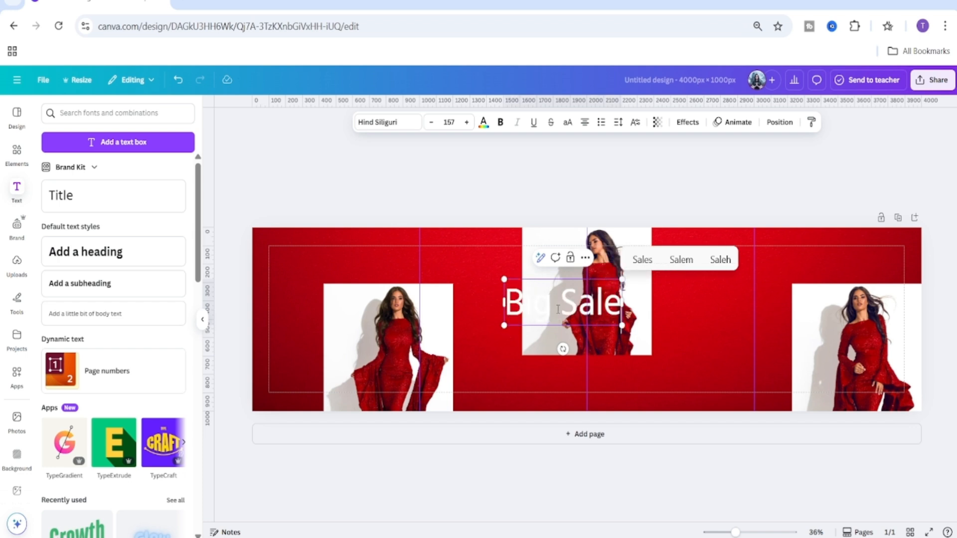
click(641, 474)
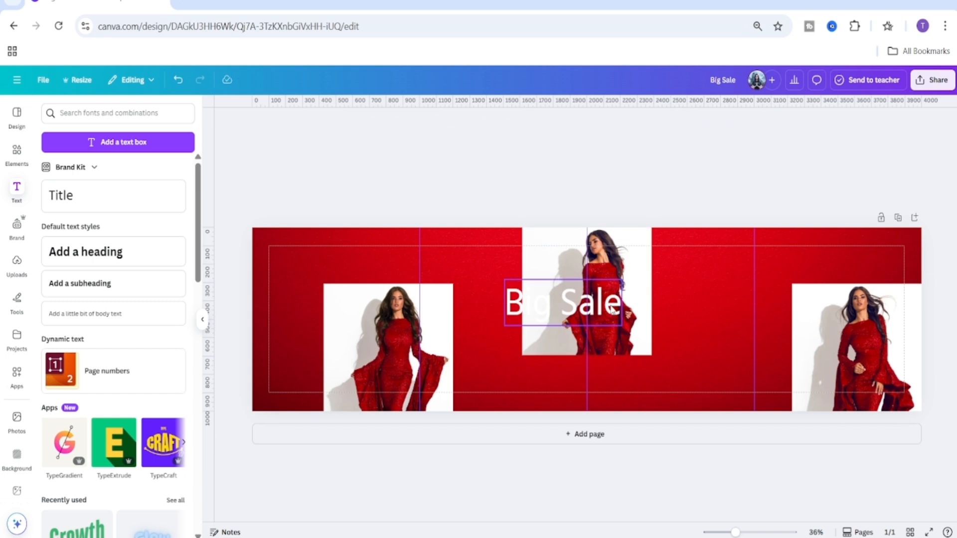
Move the 'Big Sale' text to the upper-left corner and set its font size to 70.
drag(610, 305, 376, 270)
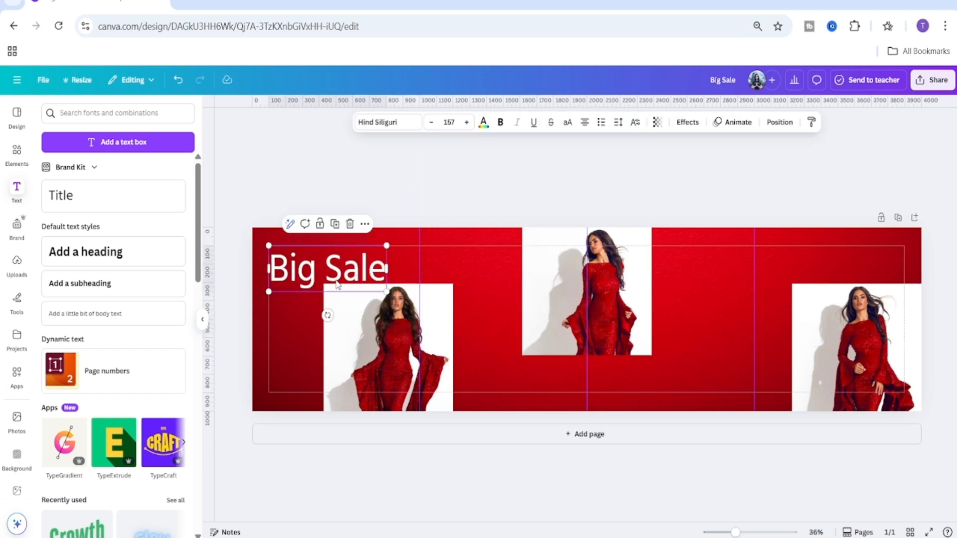
click(451, 122)
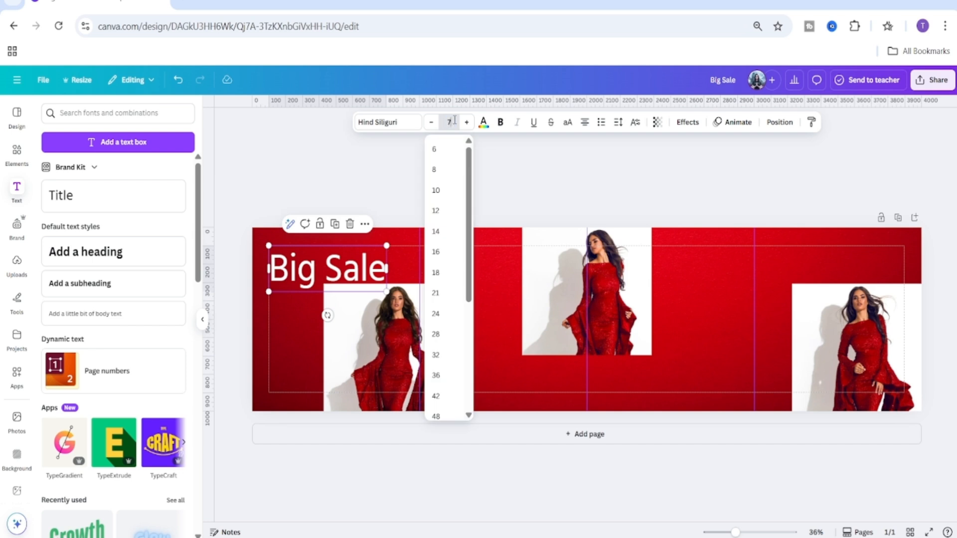
key(Return)
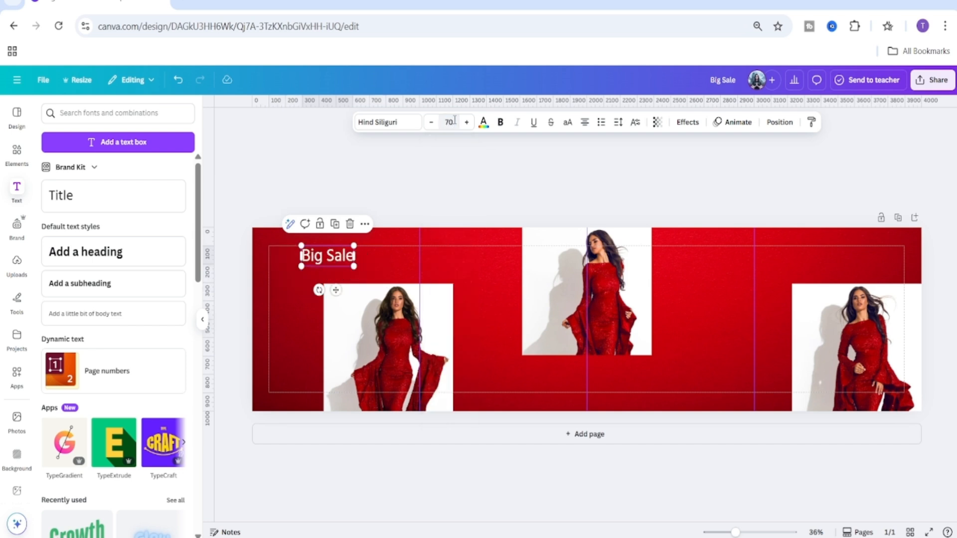
drag(336, 290, 312, 295)
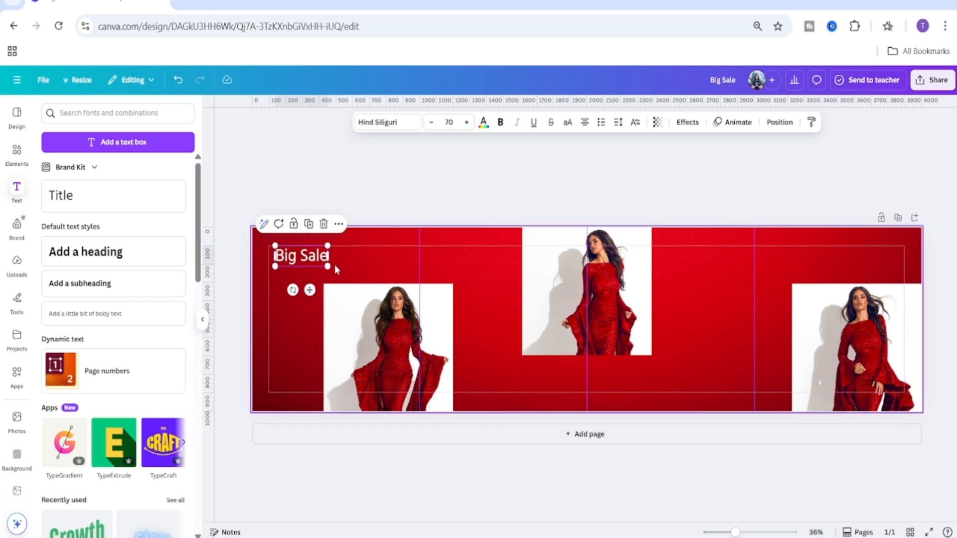
Set the text font to SwashingtonCP Regular, make it uppercase and left-align it.
click(387, 124)
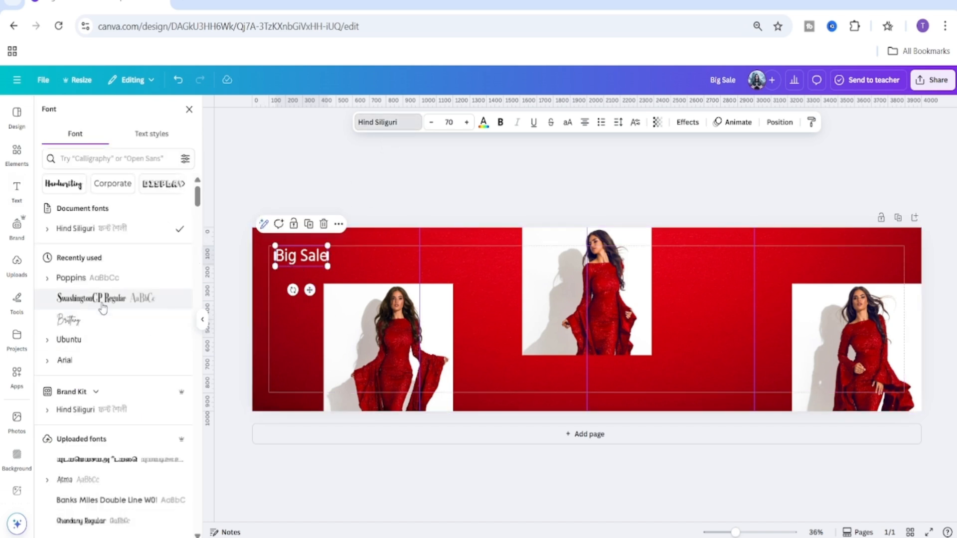
click(107, 305)
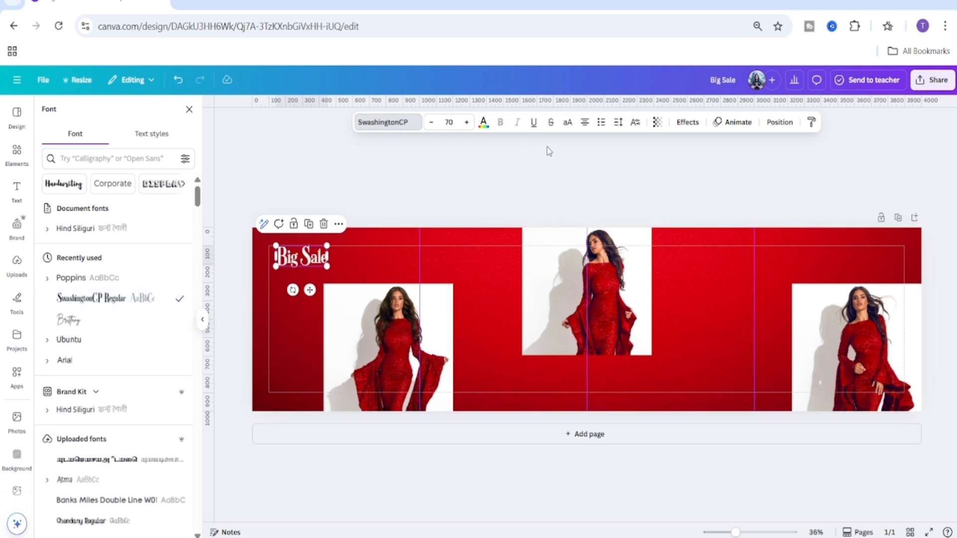
click(568, 123)
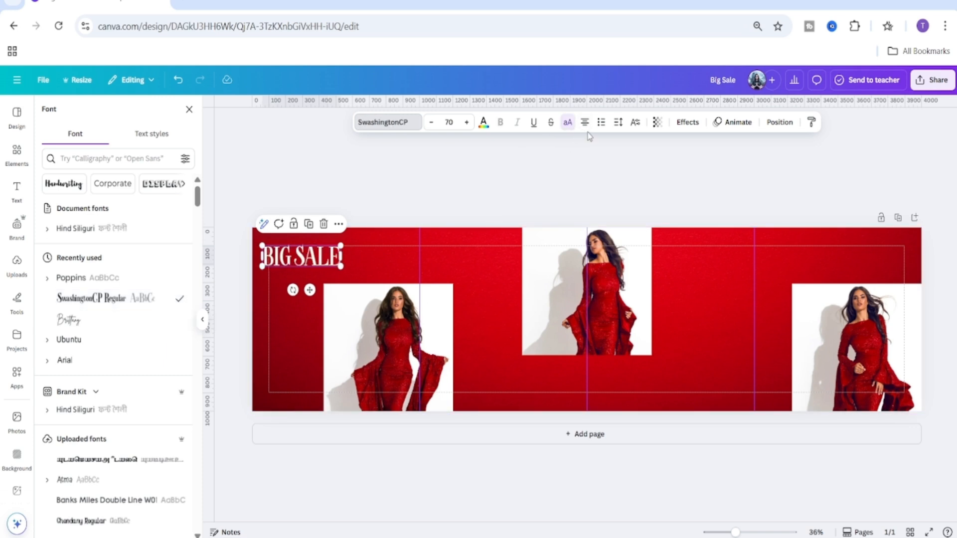
click(584, 124)
click(585, 125)
click(585, 124)
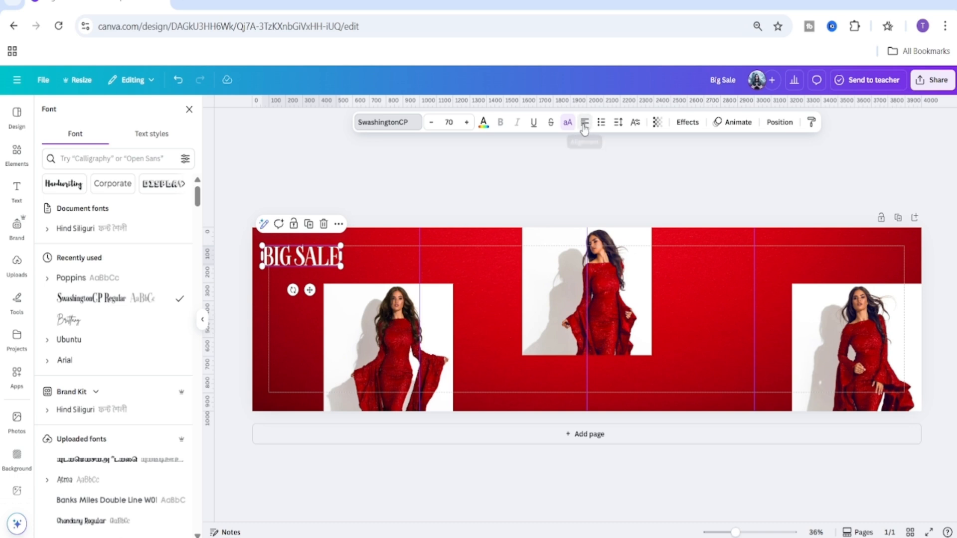
Narrow the text box so 'BIG SALE' wraps onto two lines.
drag(343, 257, 298, 273)
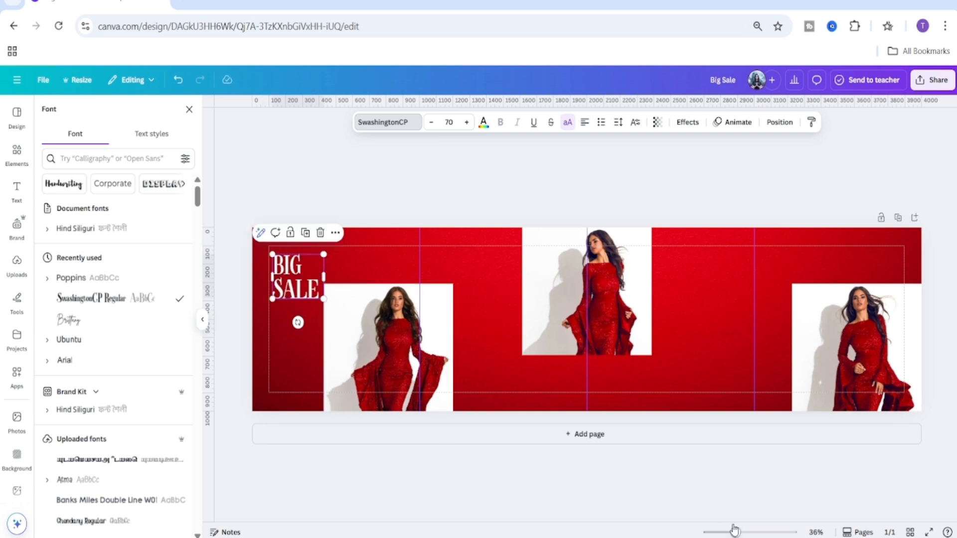
drag(734, 529, 750, 531)
drag(618, 519, 423, 519)
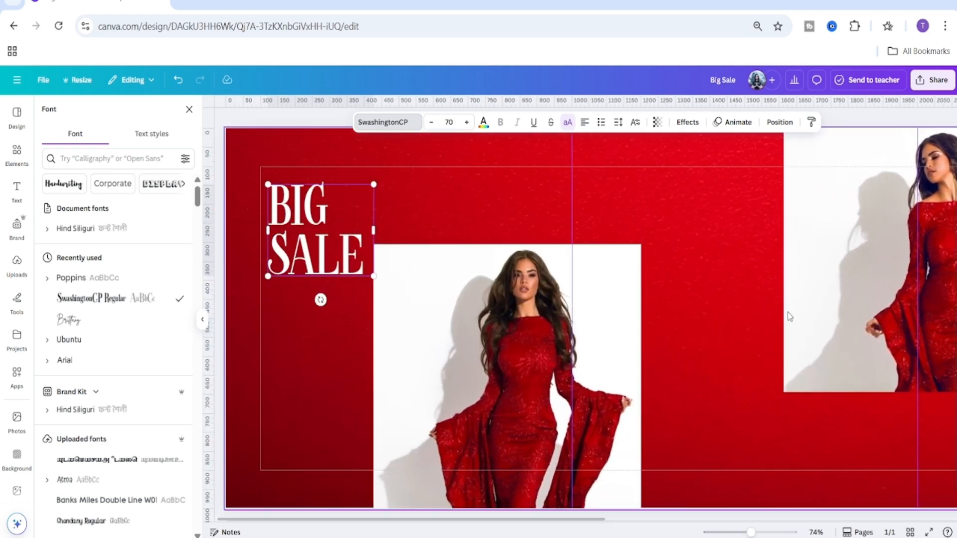
Set the line spacing of the 'BIG SALE' text to 1.32.
click(331, 360)
scroll(331, 361, down, 1)
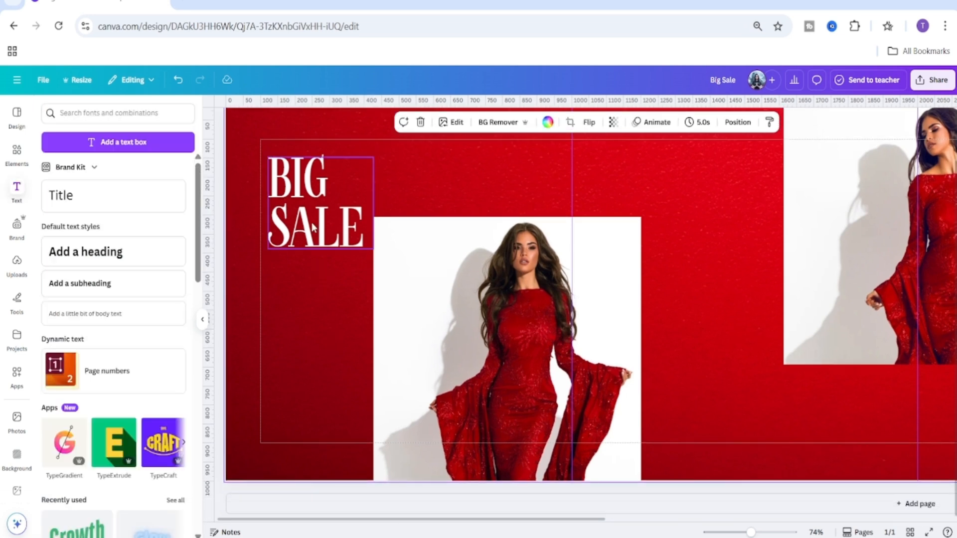
click(312, 224)
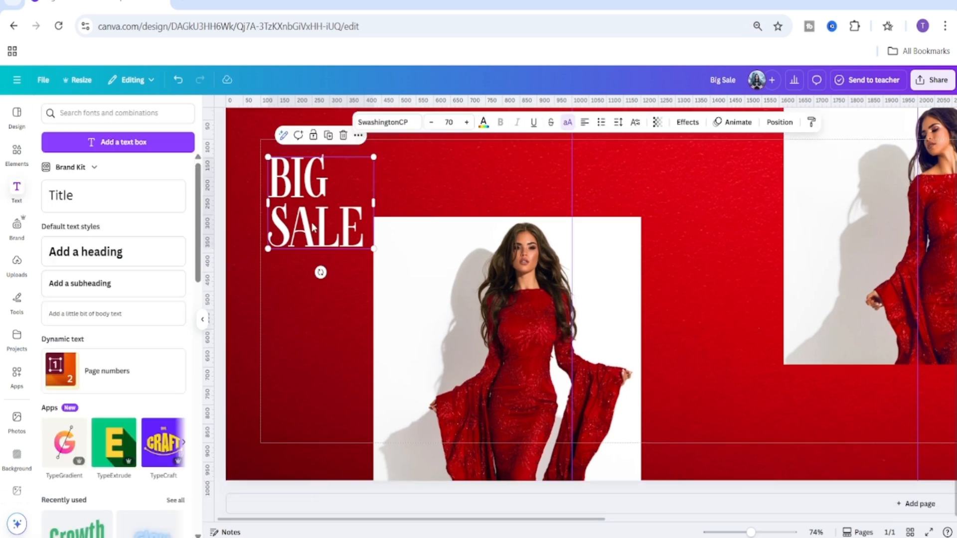
click(618, 123)
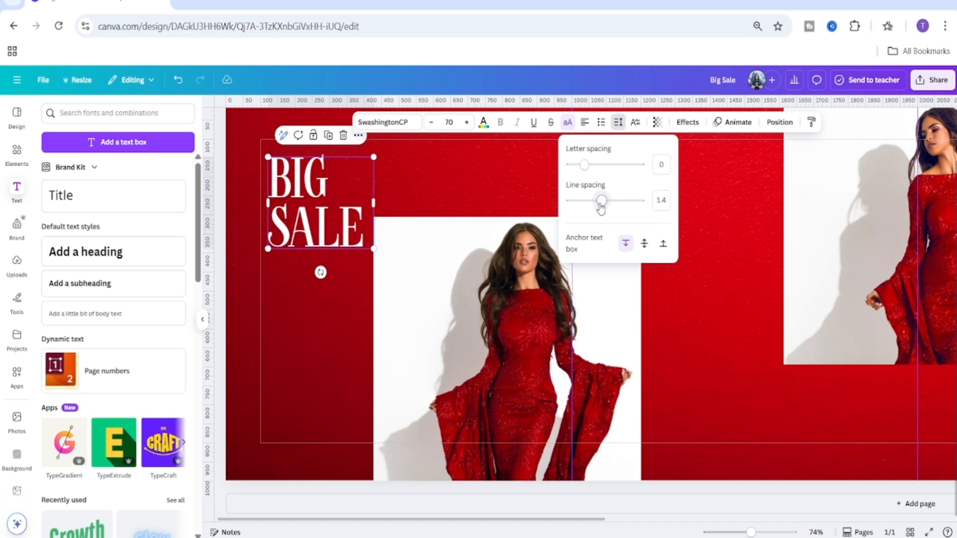
drag(600, 209, 600, 210)
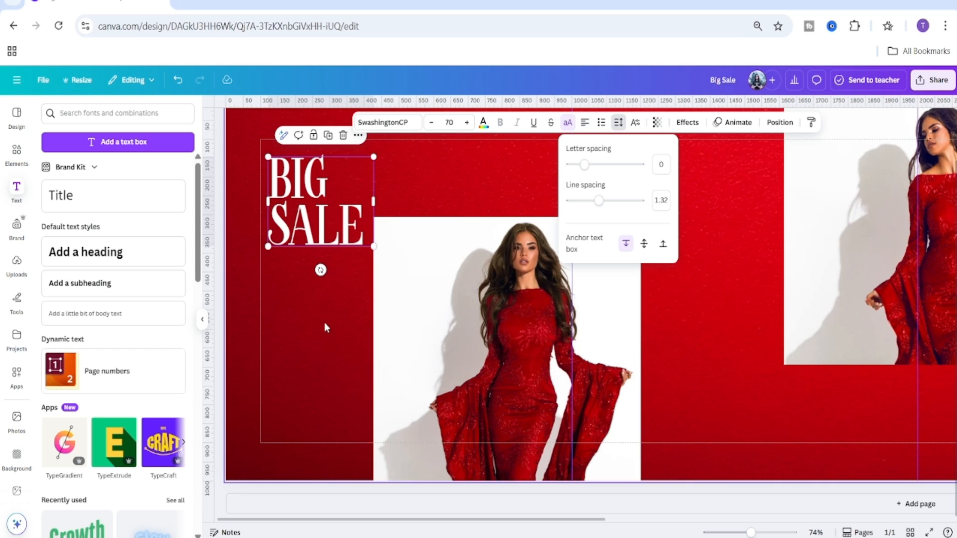
Nudge the 'BIG SALE' text box slightly downward in the upper-left corner.
click(285, 314)
double_click(285, 315)
click(159, 524)
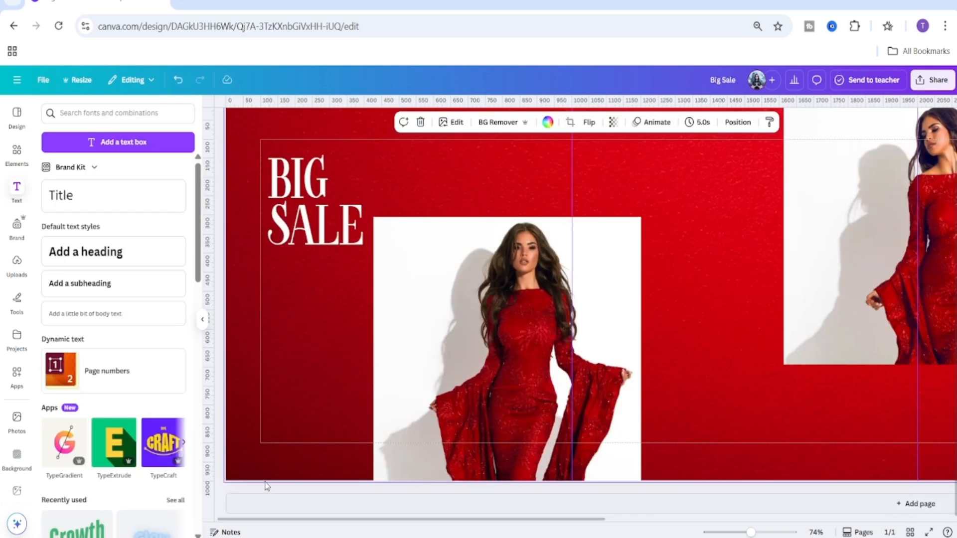
click(334, 222)
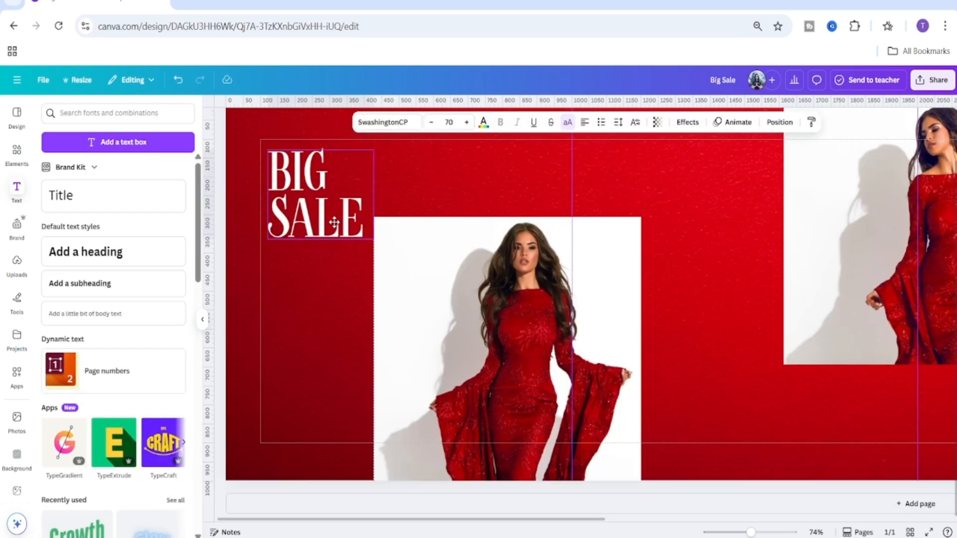
drag(334, 222, 334, 232)
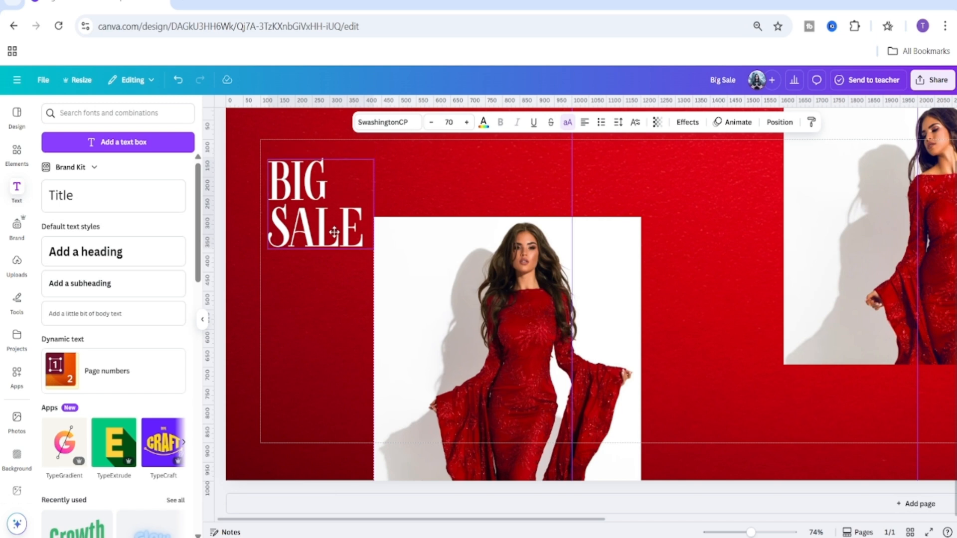
click(291, 356)
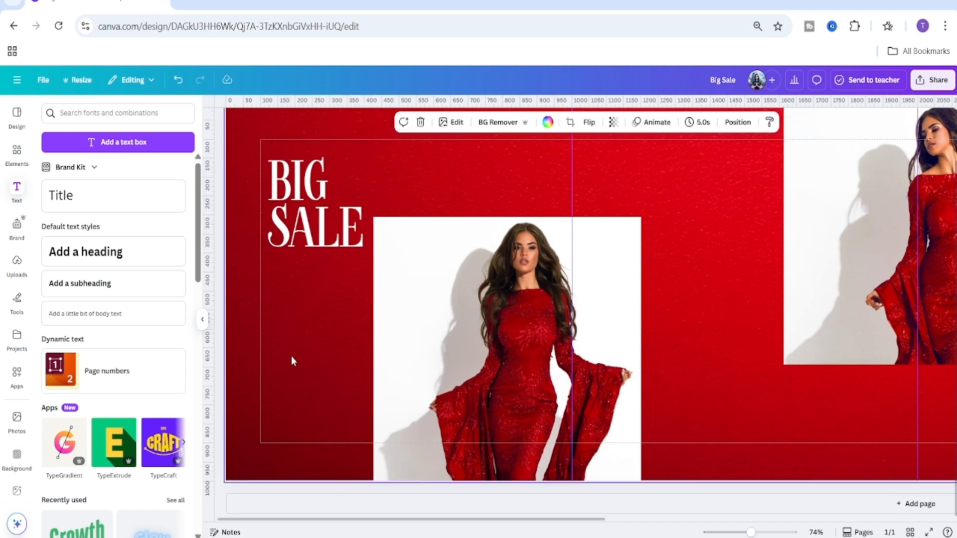
Add a square shape at the banner's left edge below the title and colour it white.
click(17, 152)
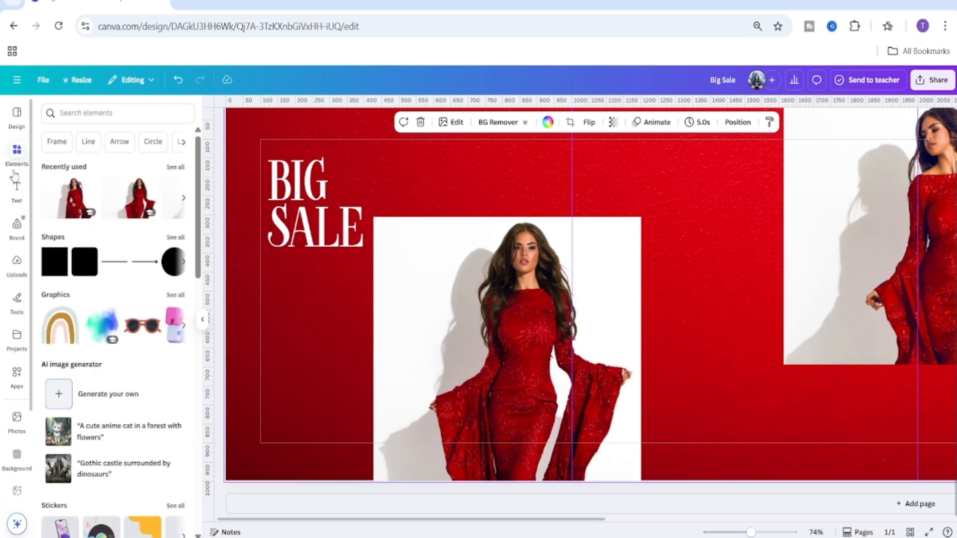
click(53, 275)
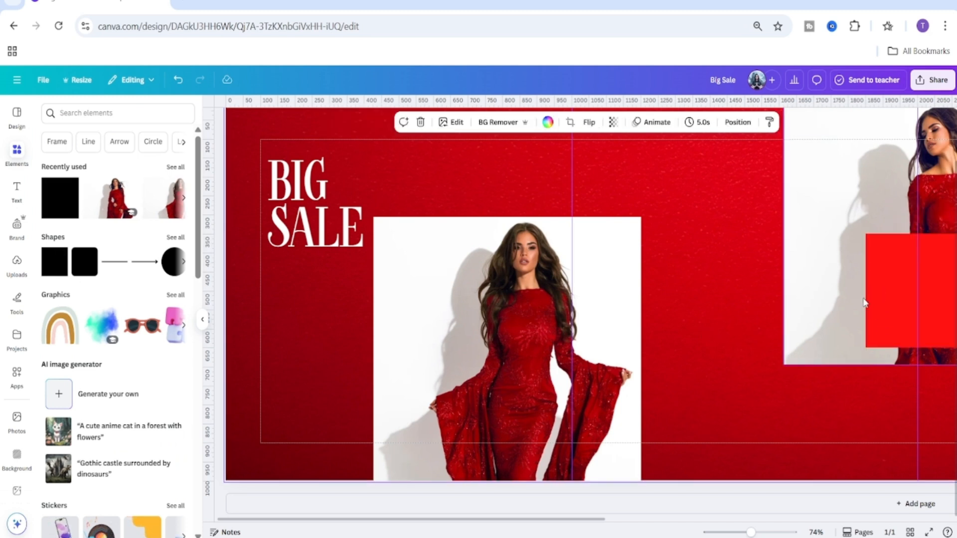
drag(893, 283, 255, 317)
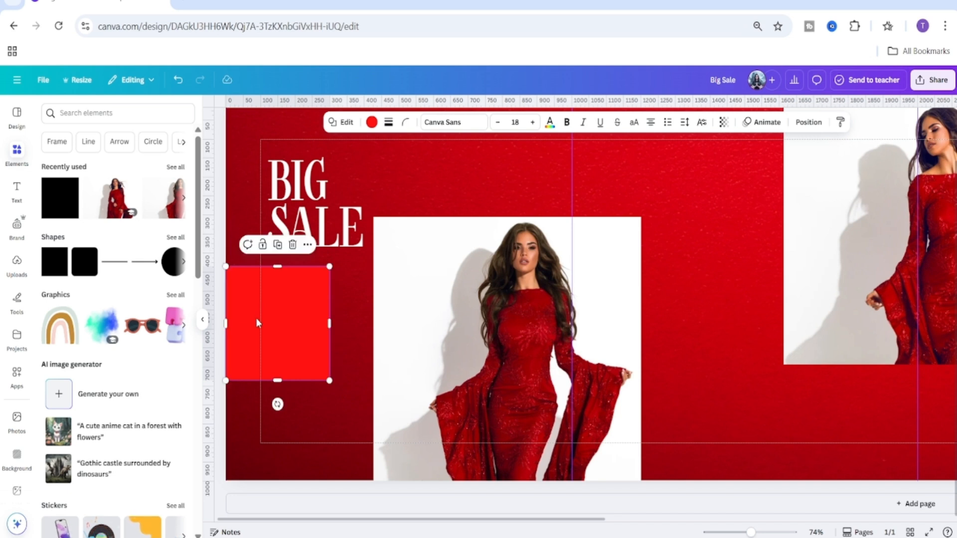
click(371, 122)
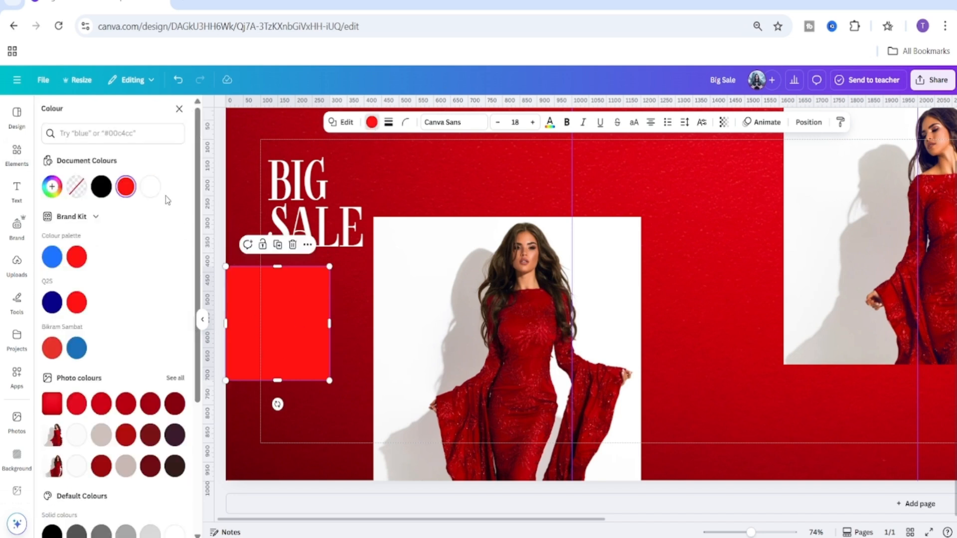
click(149, 186)
click(309, 421)
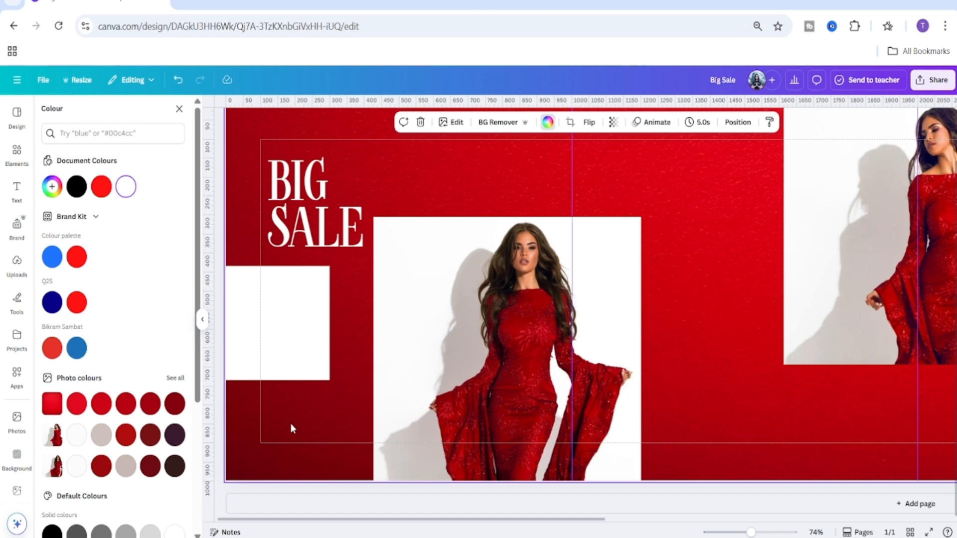
Widen the white square into a rectangle about 588 px wide reaching behind the model photo, and shorten its height slightly.
click(274, 321)
drag(274, 322, 270, 312)
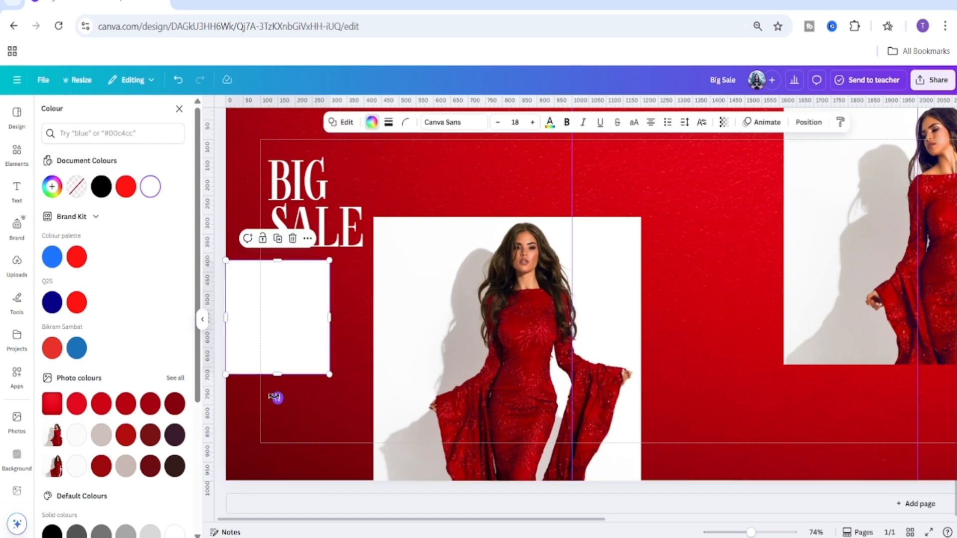
drag(329, 318, 430, 317)
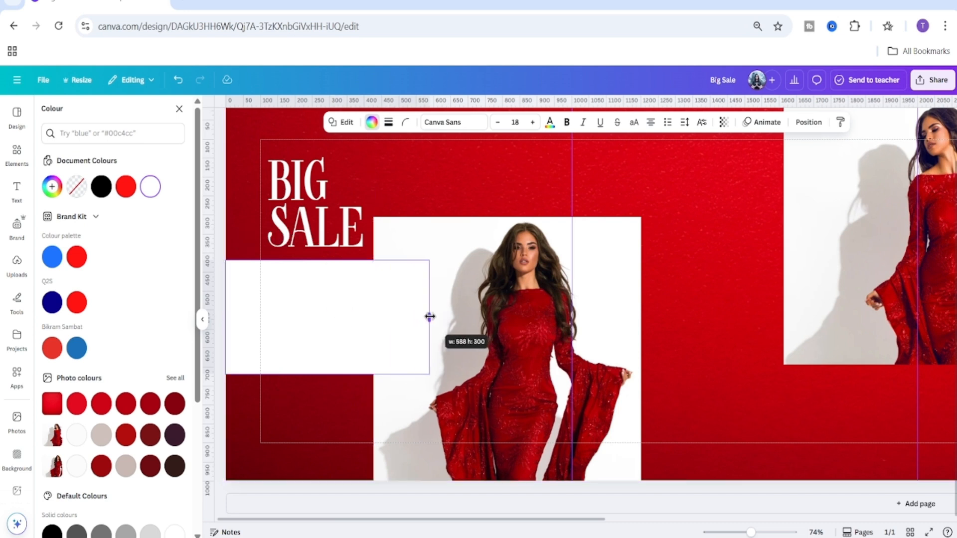
click(317, 431)
click(318, 316)
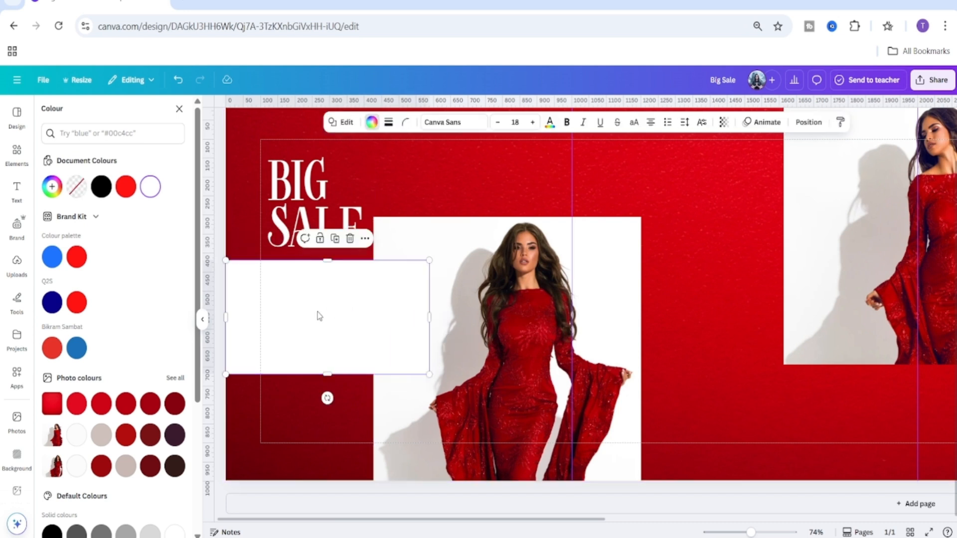
drag(327, 372, 328, 362)
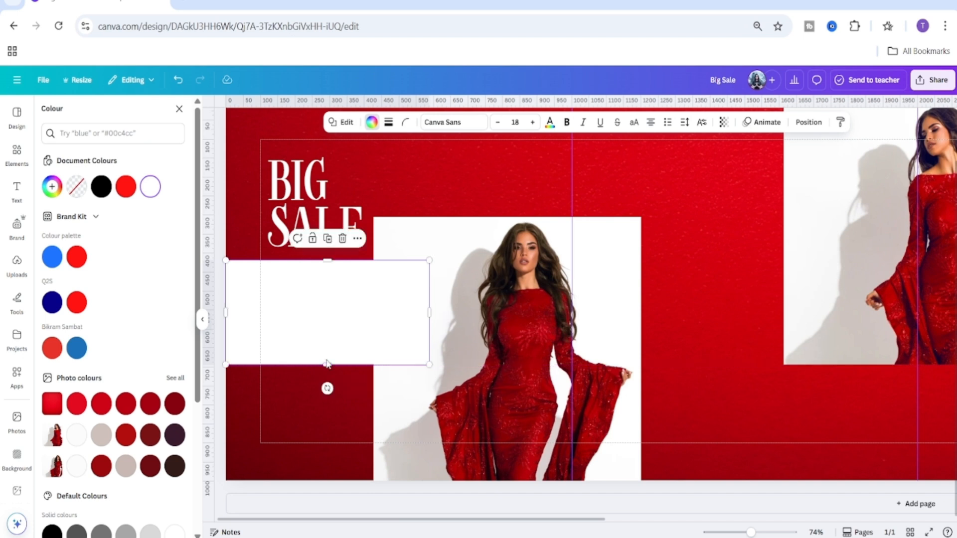
click(279, 428)
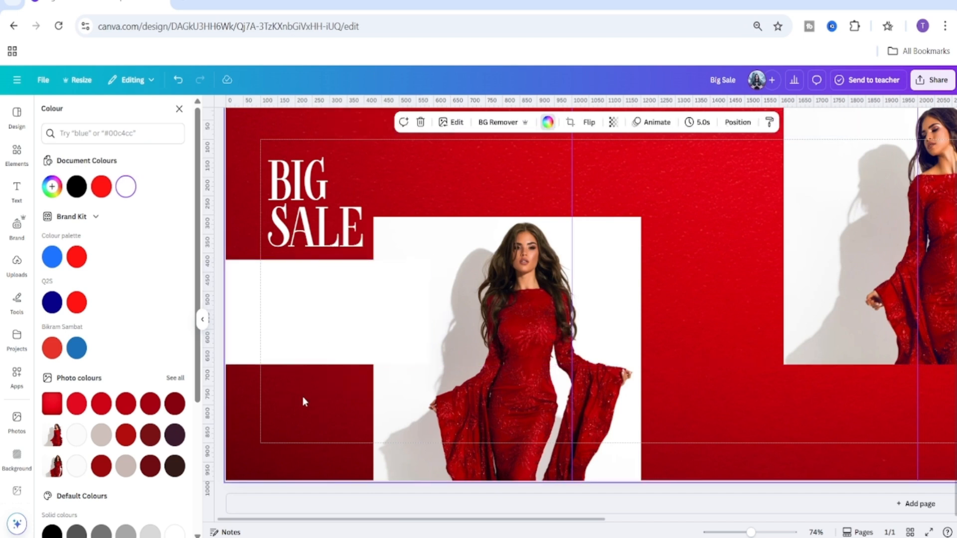
Open a new browser tab and search Google for 'fashion'.
click(300, 336)
click(185, 2)
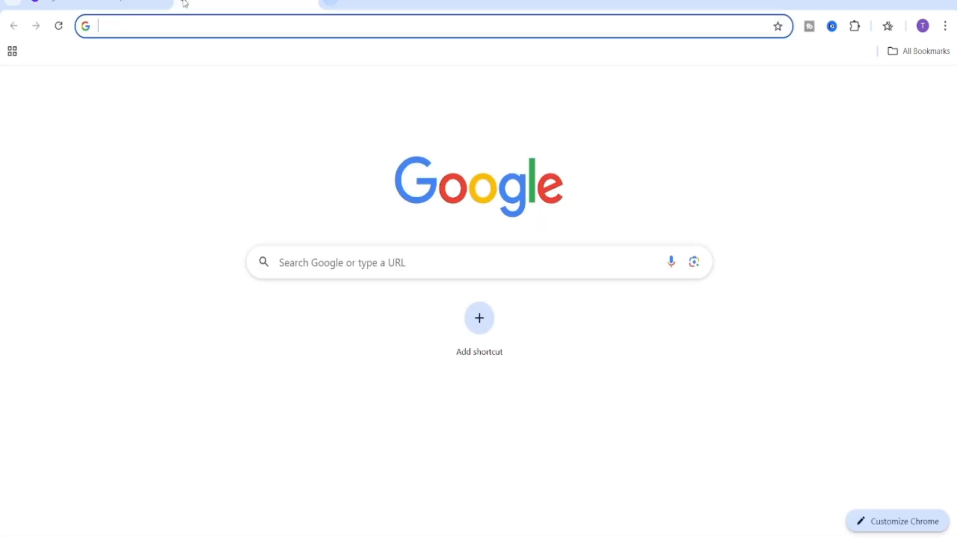
click(325, 265)
text(fashion)
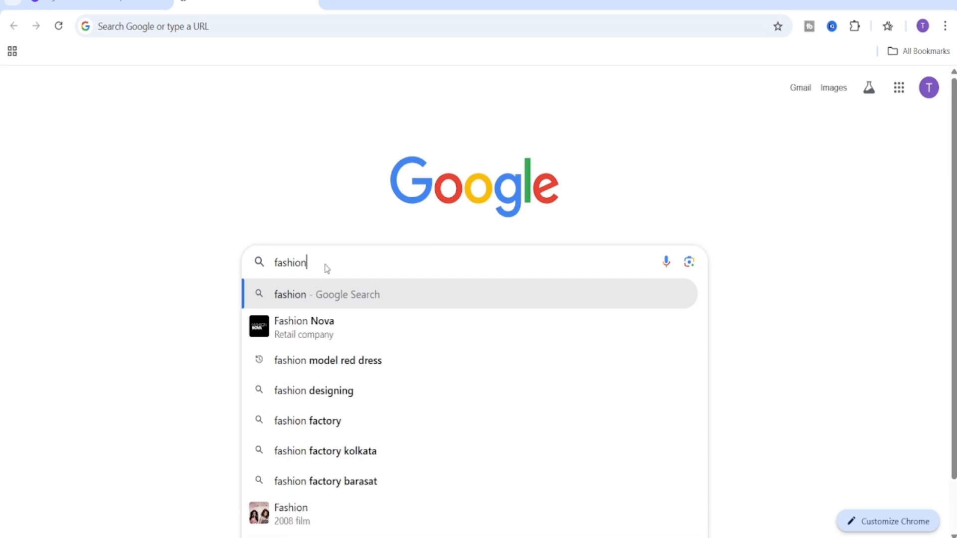
key(Return)
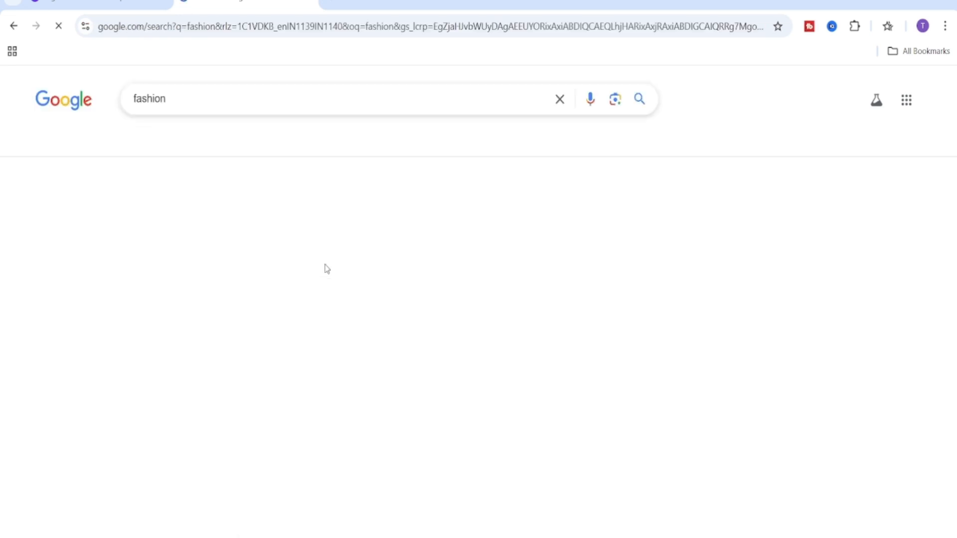
Open the Wikipedia 'Fashion' article and copy its opening paragraph.
scroll(264, 251, down, 1)
scroll(264, 252, down, 10)
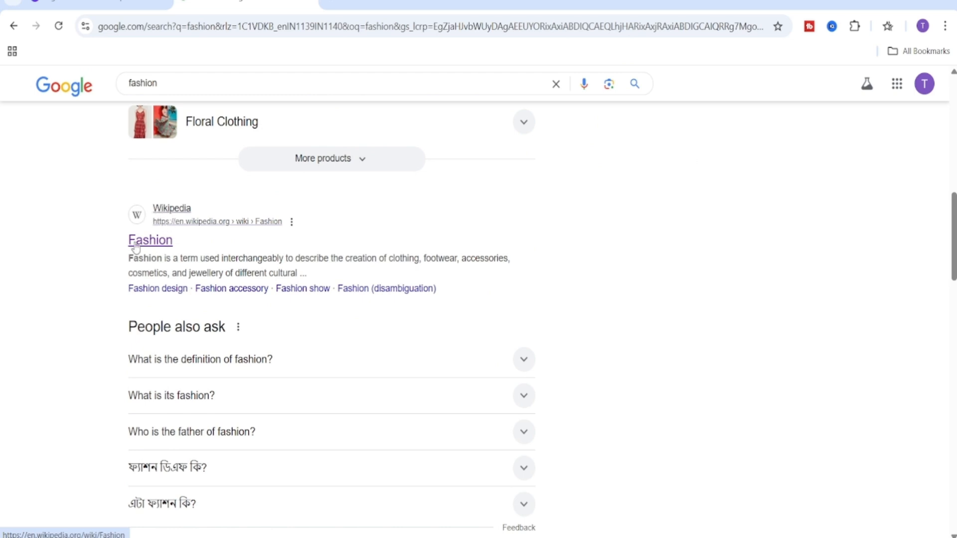
click(141, 243)
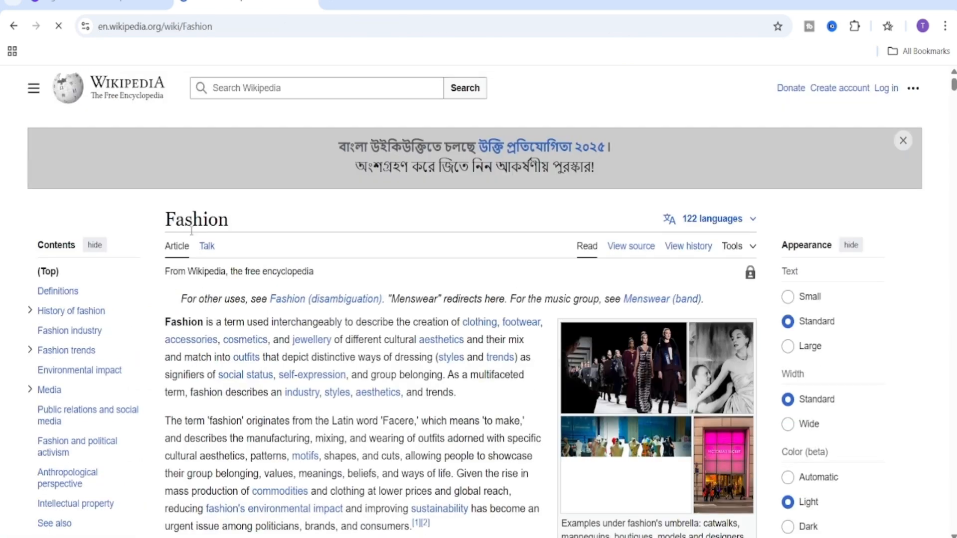
scroll(218, 254, down, 1)
scroll(218, 254, down, 1)
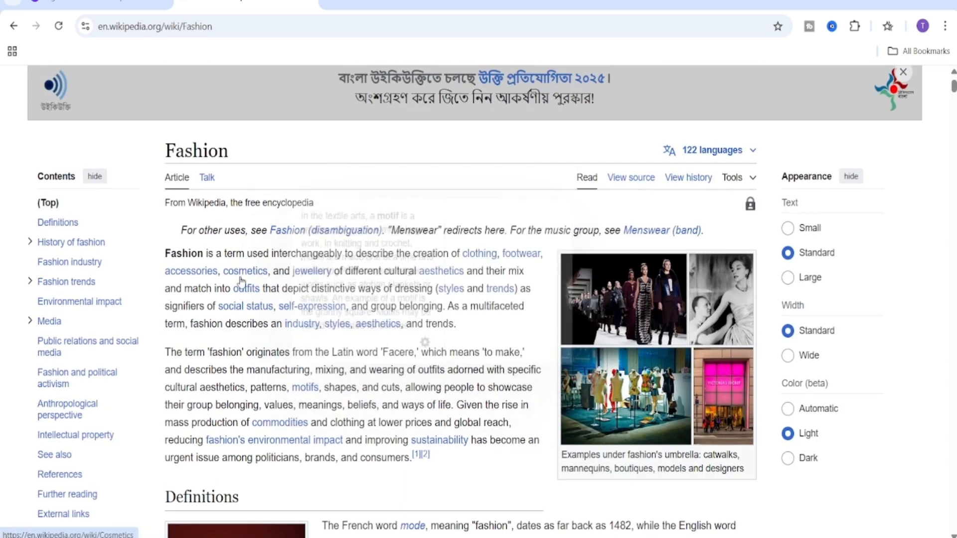
drag(165, 253, 456, 326)
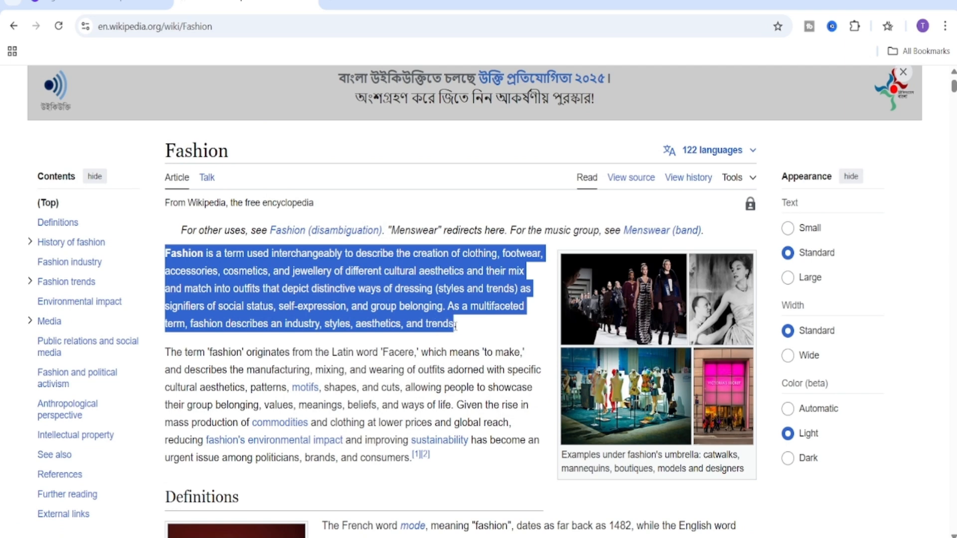
right_click(443, 302)
click(473, 320)
Return to the design, add a body text box and move it onto the white rectangle.
click(110, 4)
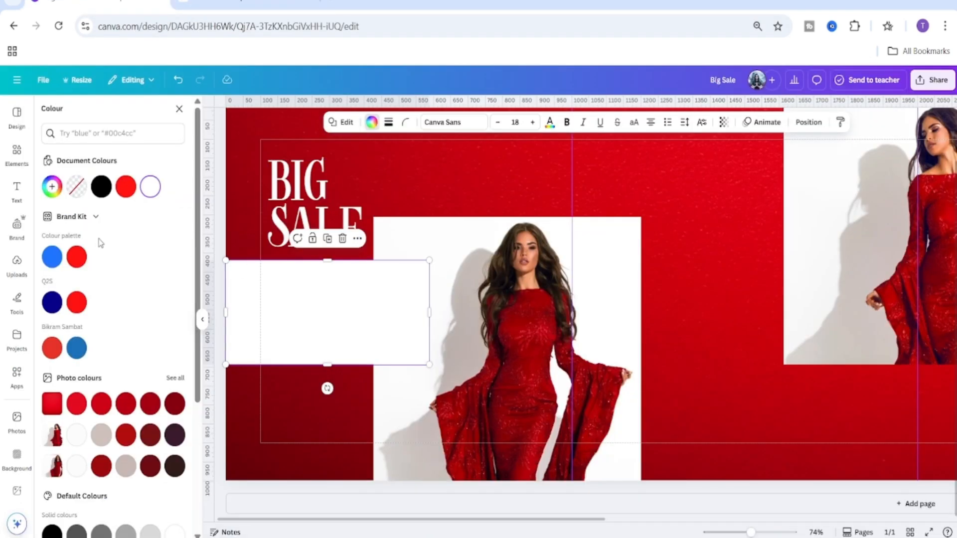
click(16, 188)
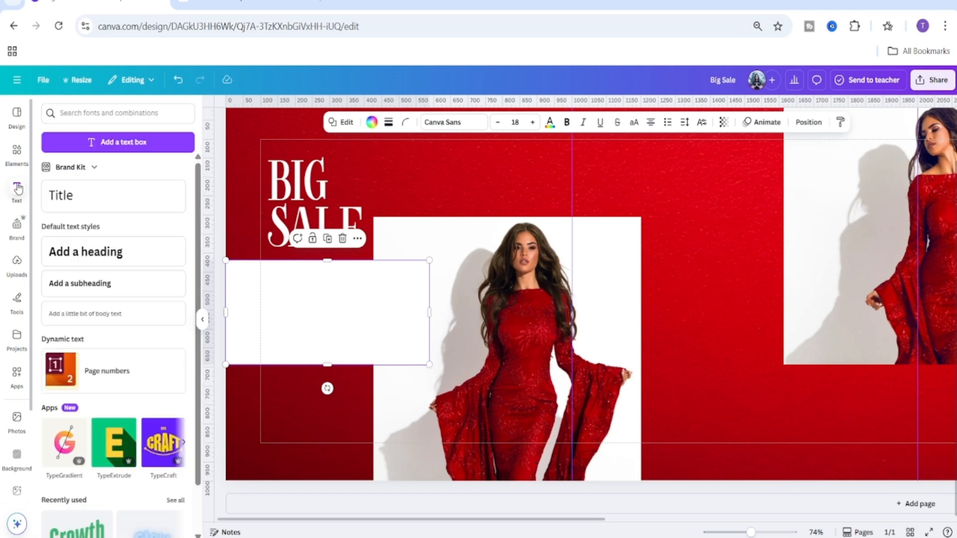
click(99, 315)
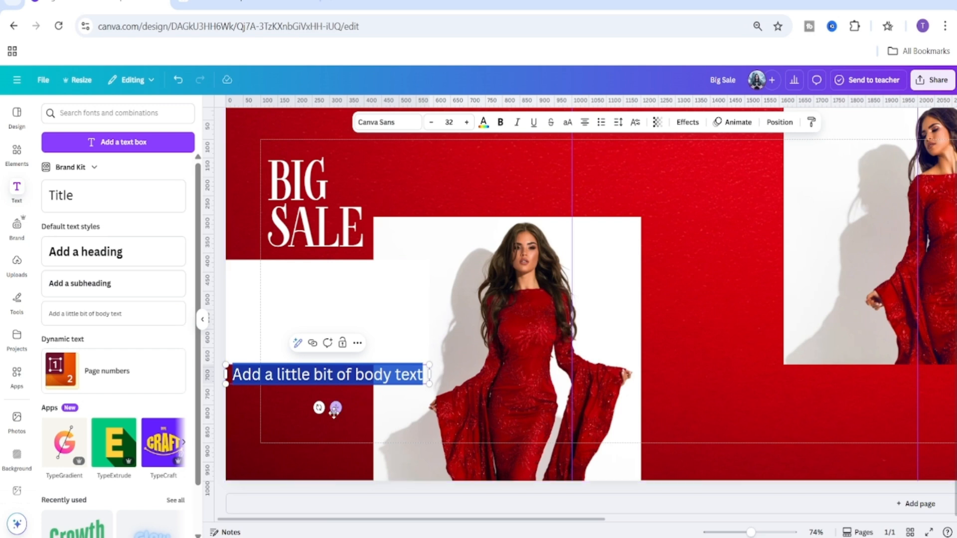
drag(334, 408, 370, 325)
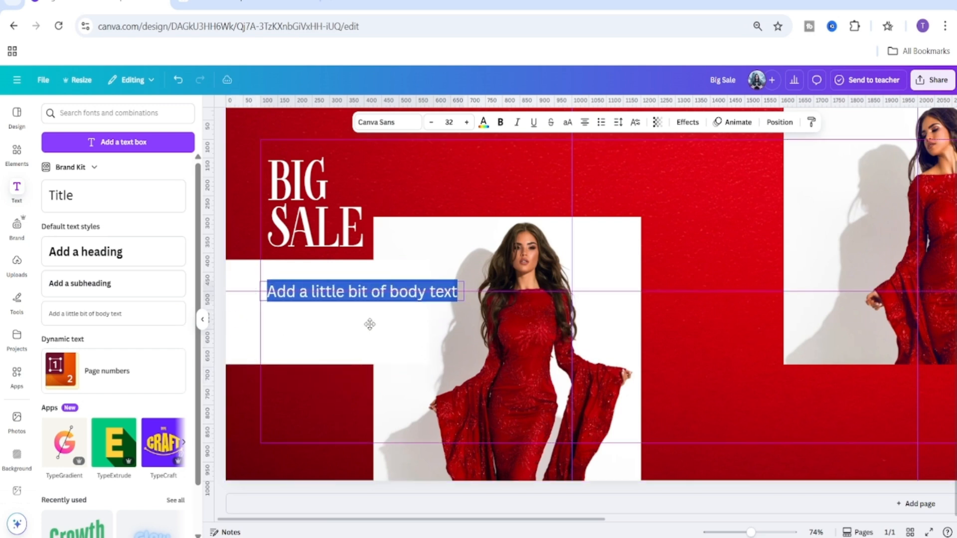
Left-align the body text and set its font size to 12.
click(585, 122)
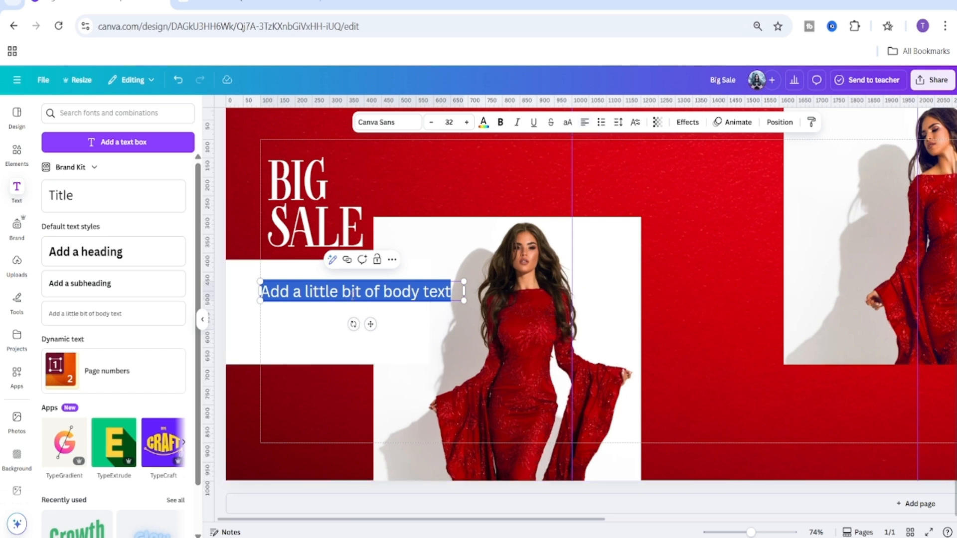
click(449, 122)
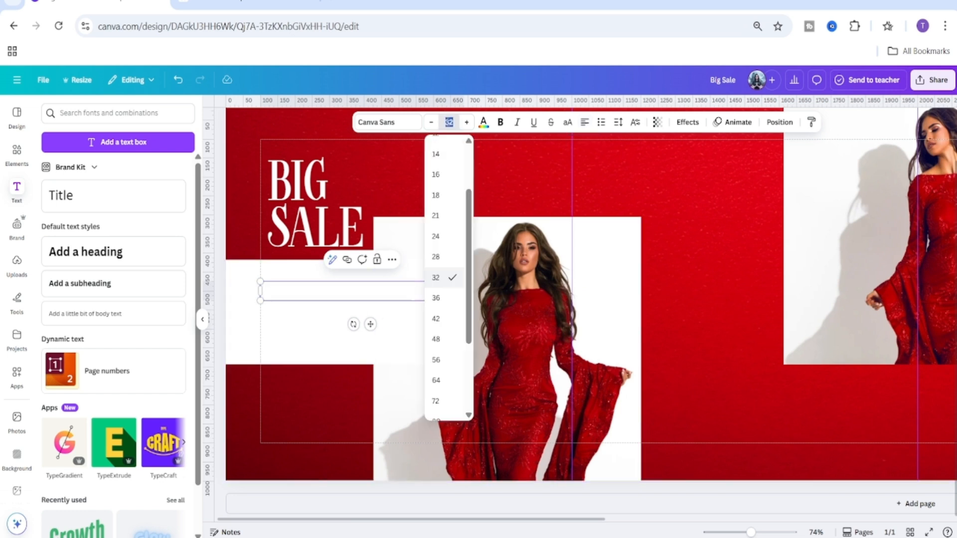
key(Return)
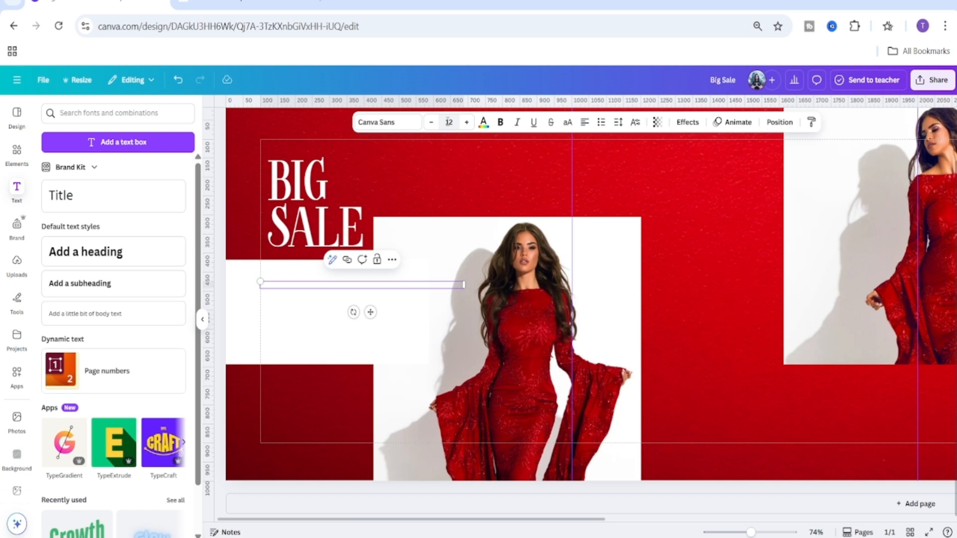
Replace the placeholder body text with the copied Wikipedia paragraph.
double_click(418, 285)
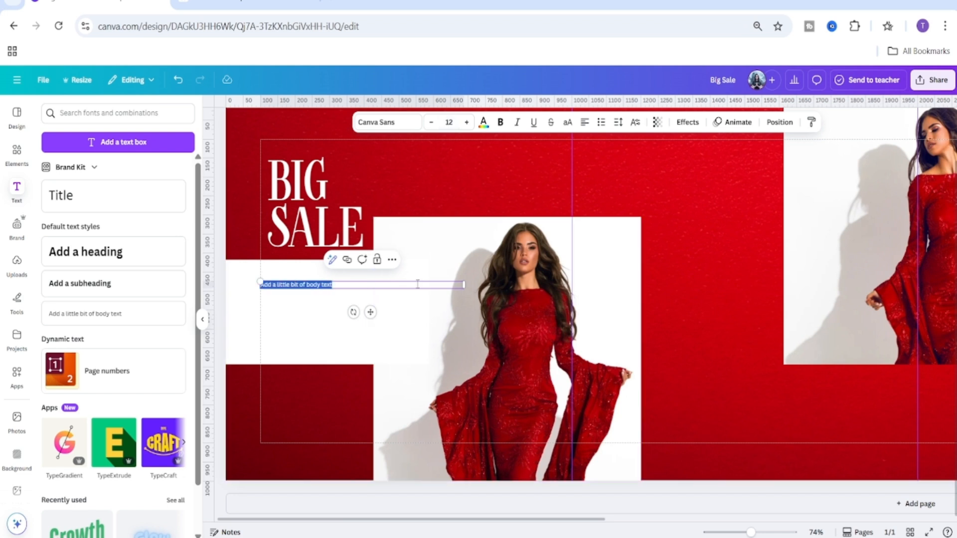
right_click(418, 284)
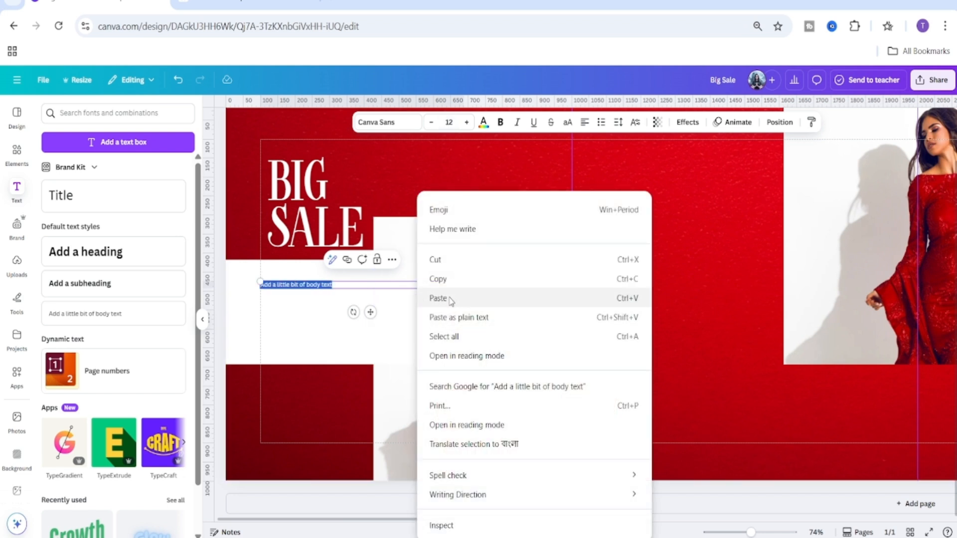
click(439, 298)
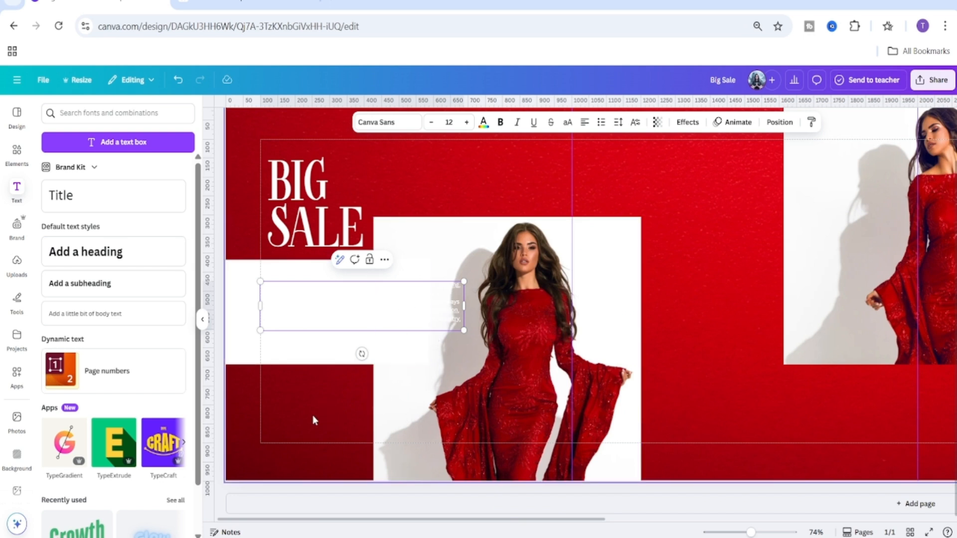
Set the body text colour to a dark red from the photo colours.
click(483, 122)
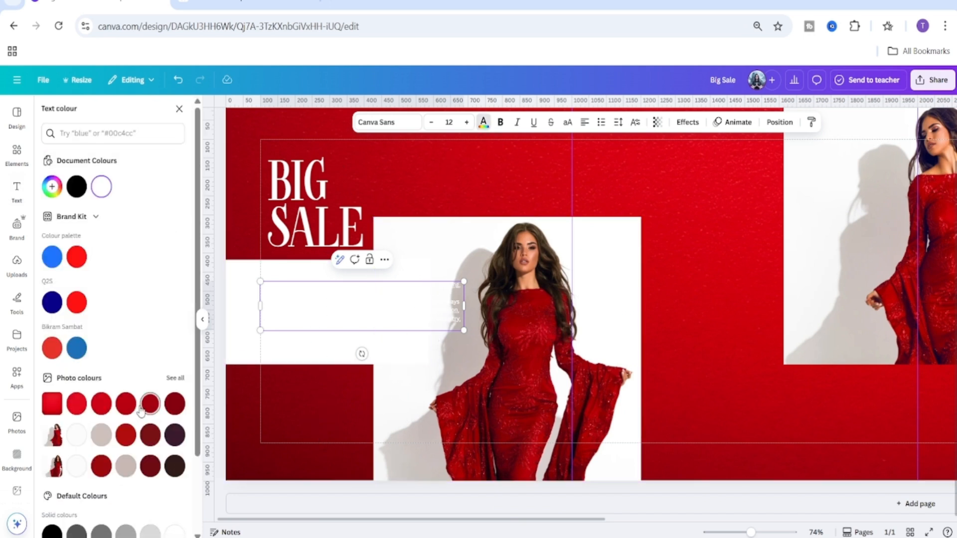
click(126, 404)
double_click(335, 302)
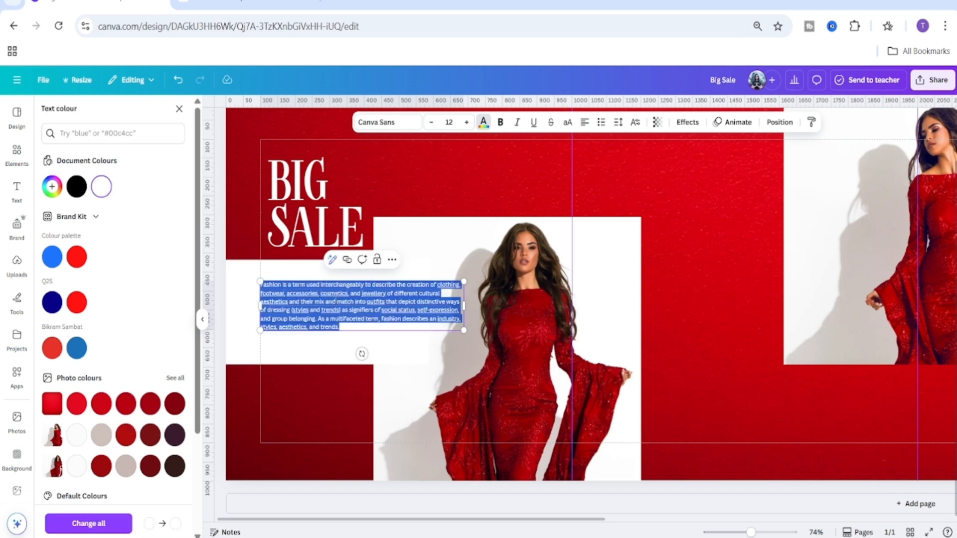
click(268, 399)
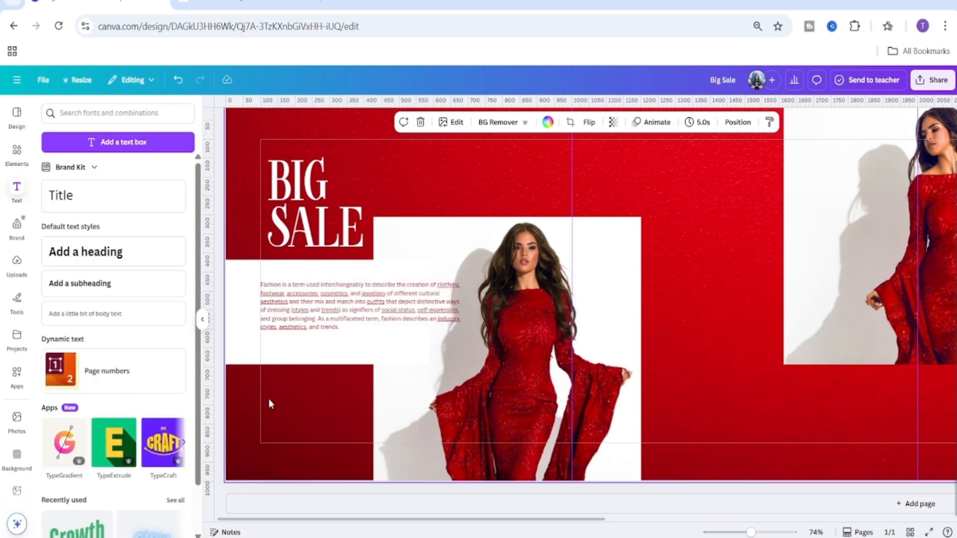
Narrow the body text box from its right edge and shift it slightly right.
click(289, 301)
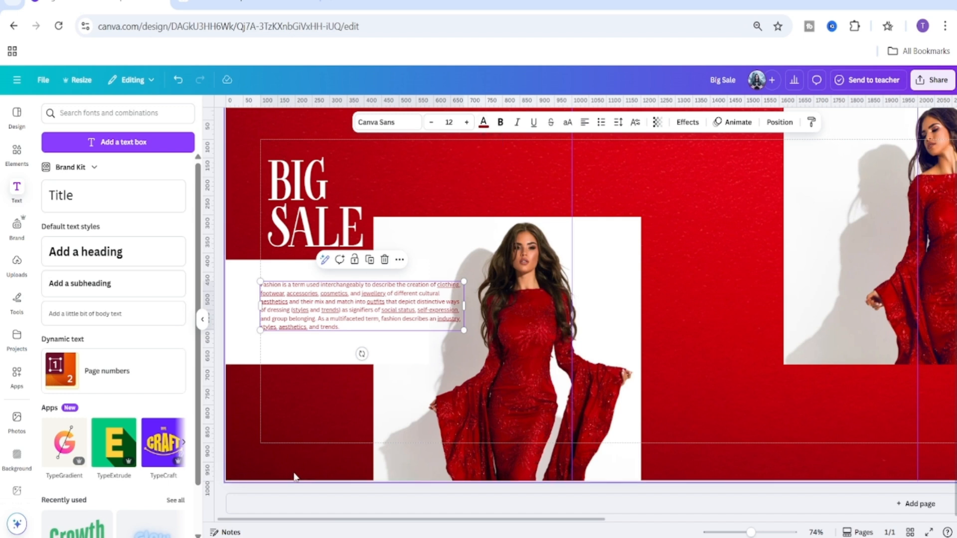
click(277, 435)
click(304, 304)
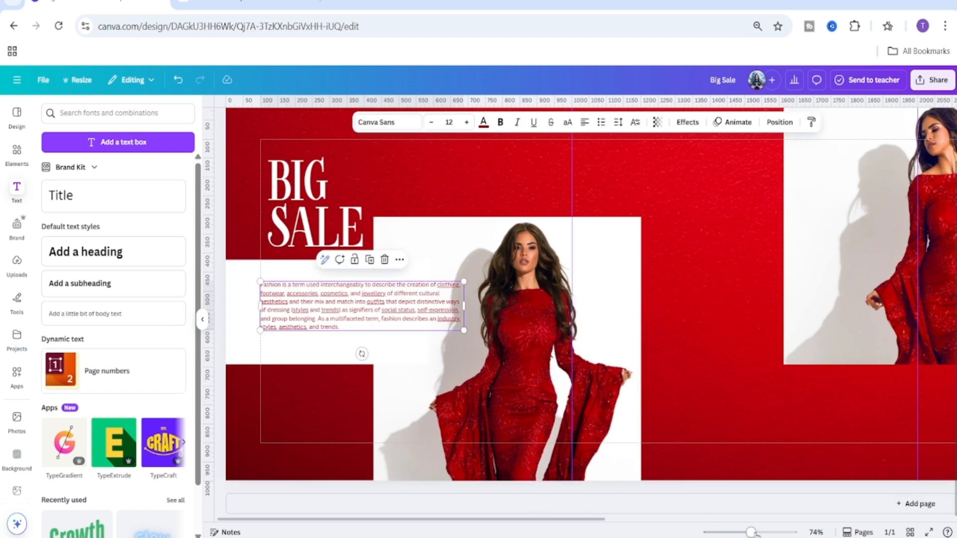
drag(752, 533, 761, 533)
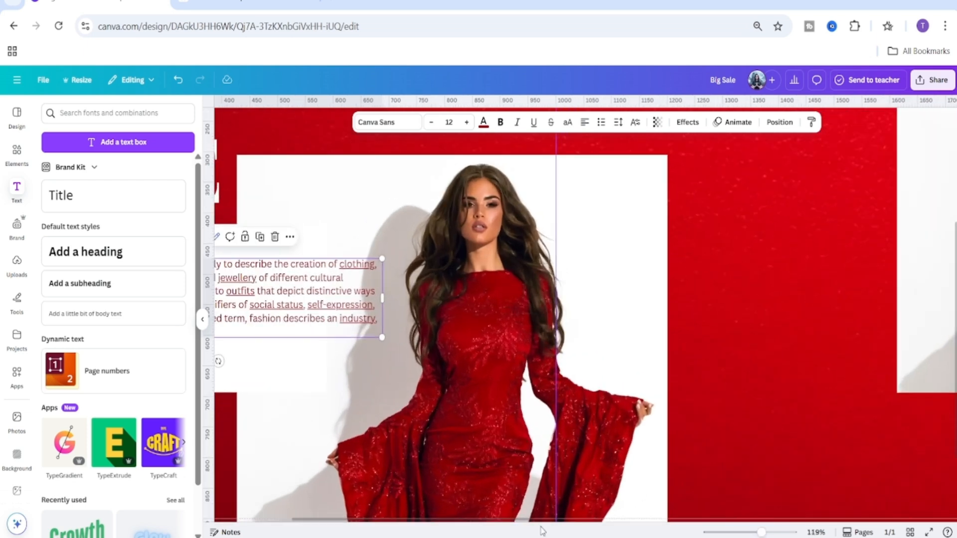
drag(531, 520, 394, 532)
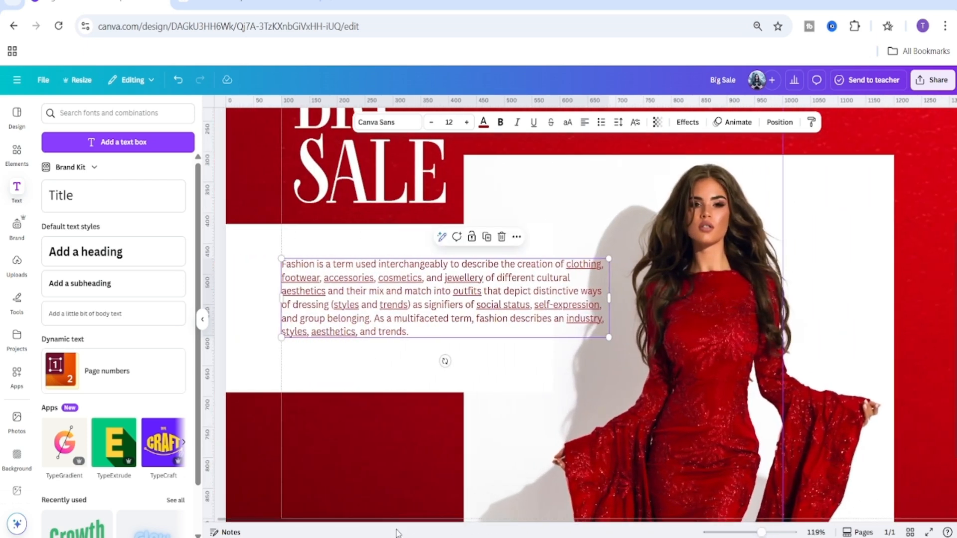
click(339, 467)
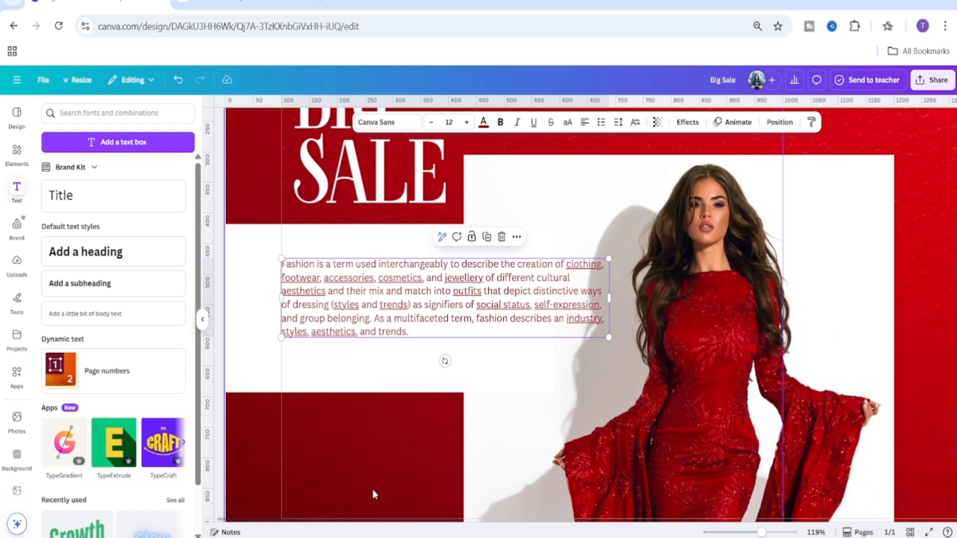
click(383, 333)
drag(382, 332, 390, 333)
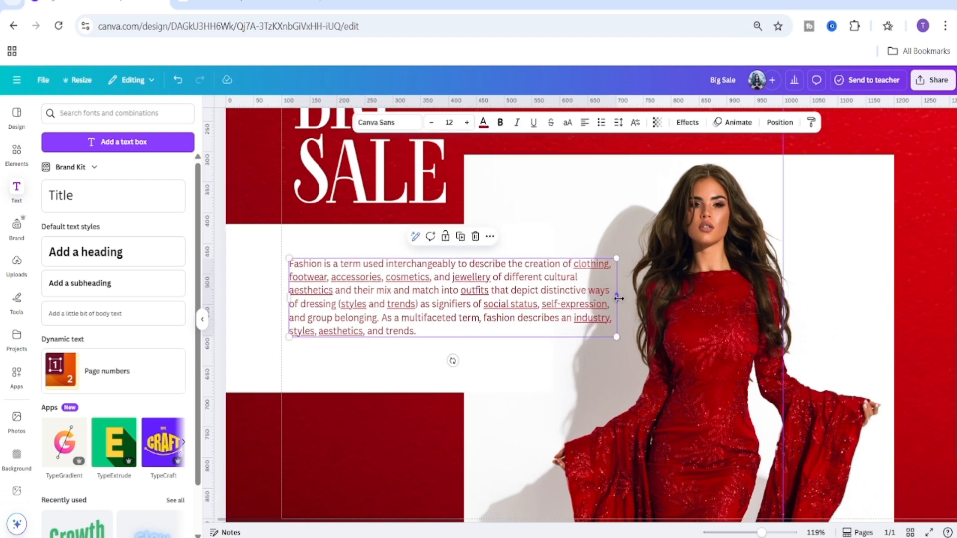
drag(619, 298, 551, 304)
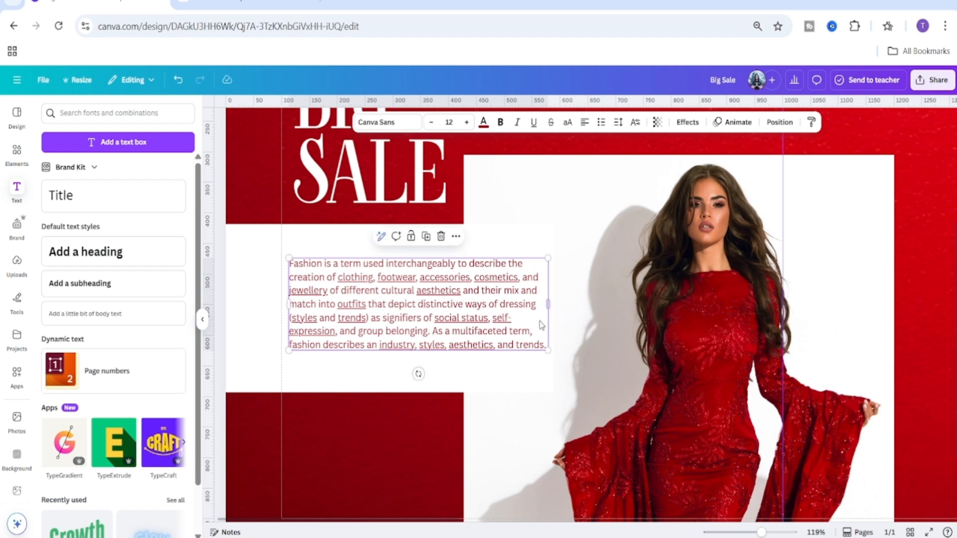
drag(394, 303, 419, 307)
Move the white rectangle down slightly and shorten its height from the bottom edge.
click(348, 240)
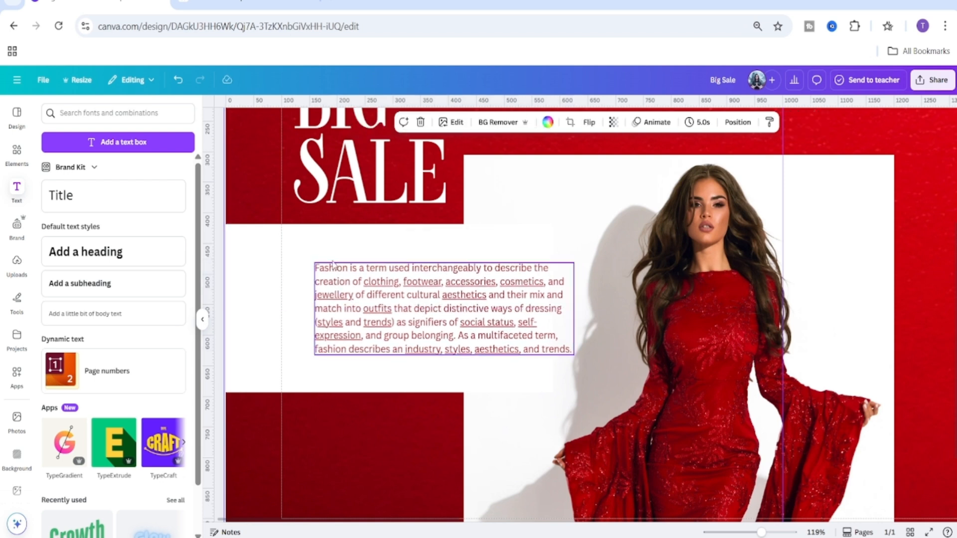
drag(389, 225, 392, 245)
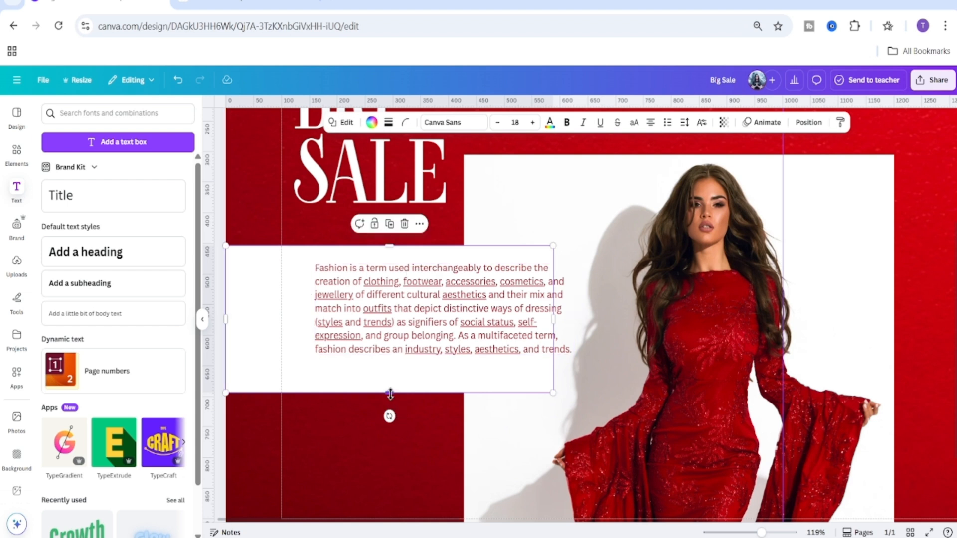
drag(389, 393, 389, 374)
click(377, 457)
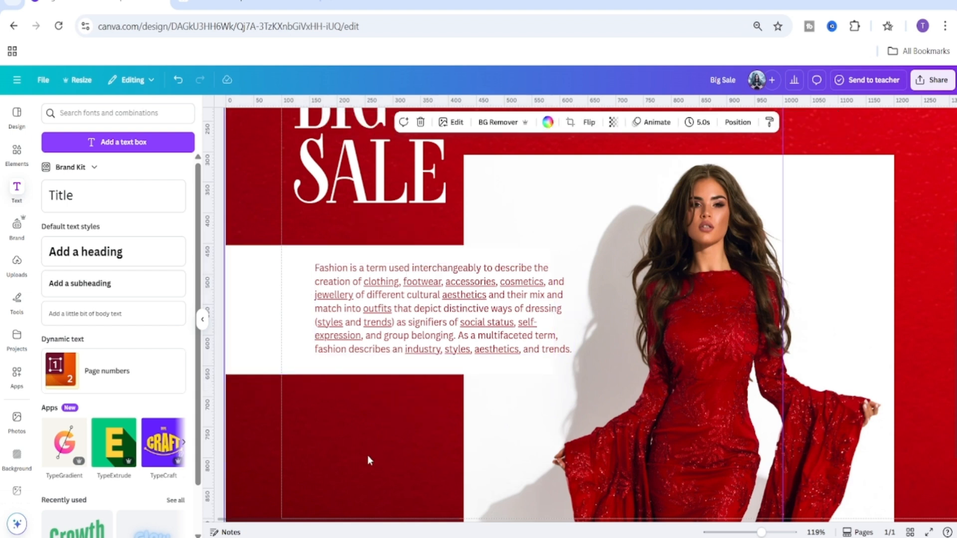
Nudge the body text box left and change its font to Poppins.
click(466, 296)
drag(466, 296, 448, 296)
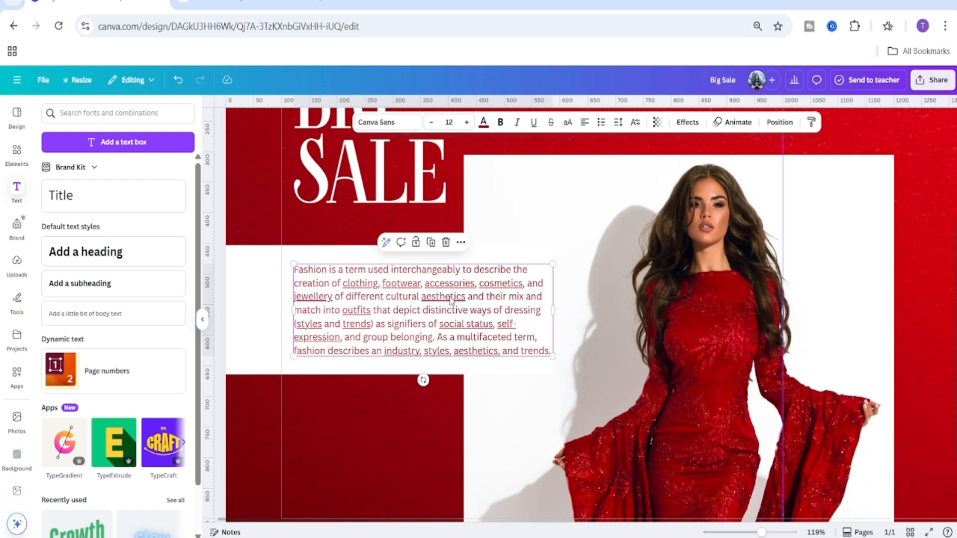
click(406, 448)
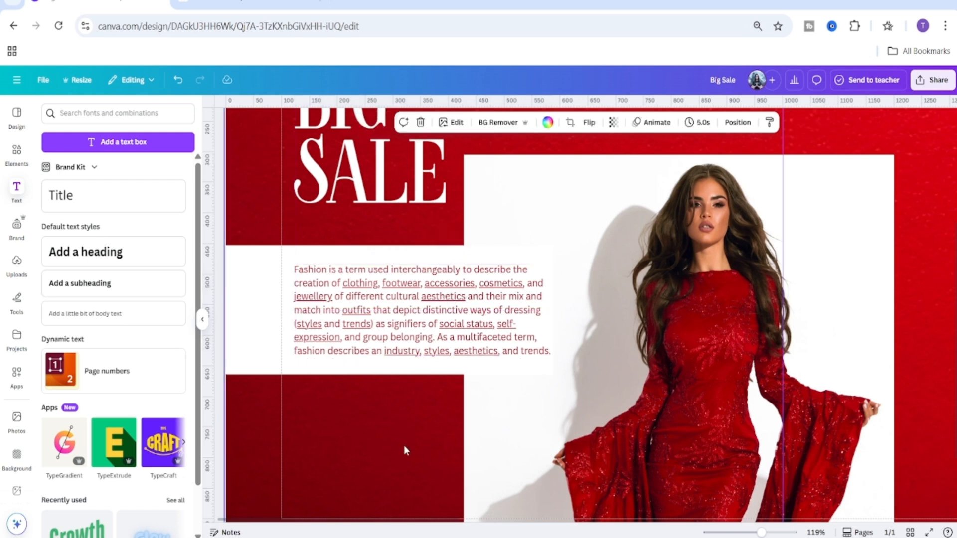
click(406, 310)
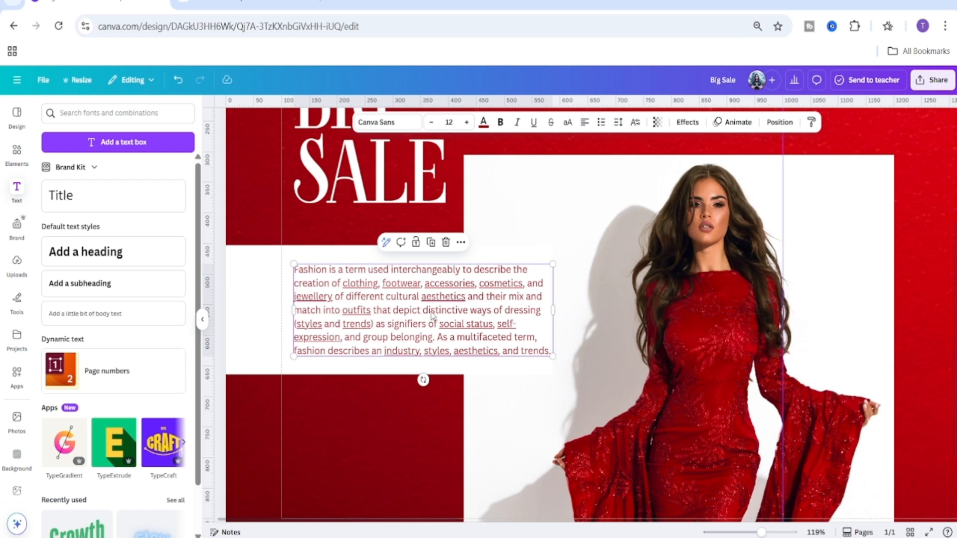
click(377, 127)
click(103, 160)
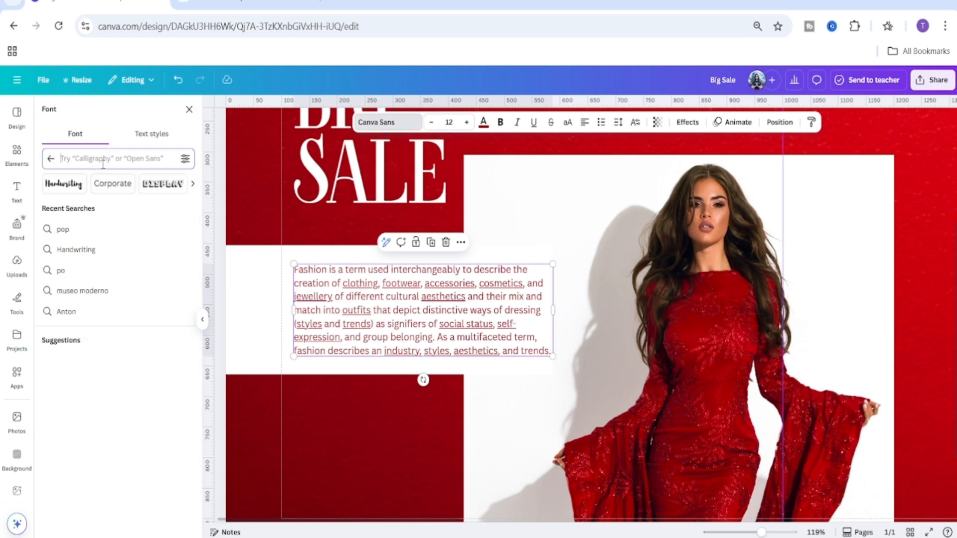
text(pop)
key(Return)
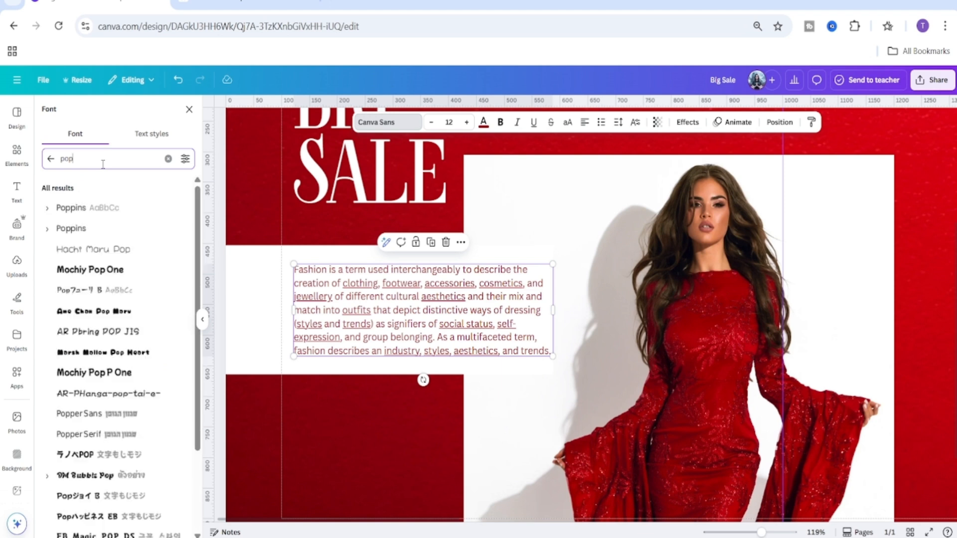
click(97, 209)
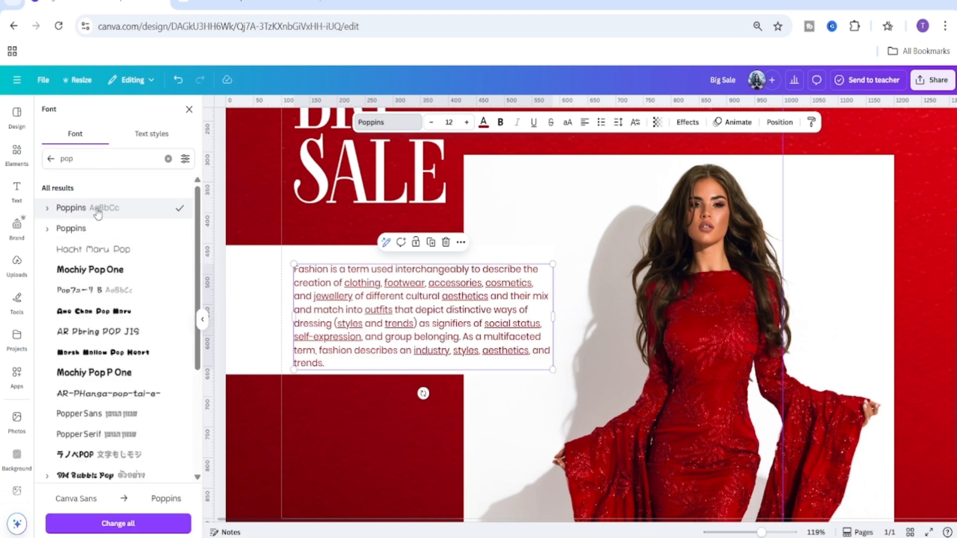
click(47, 209)
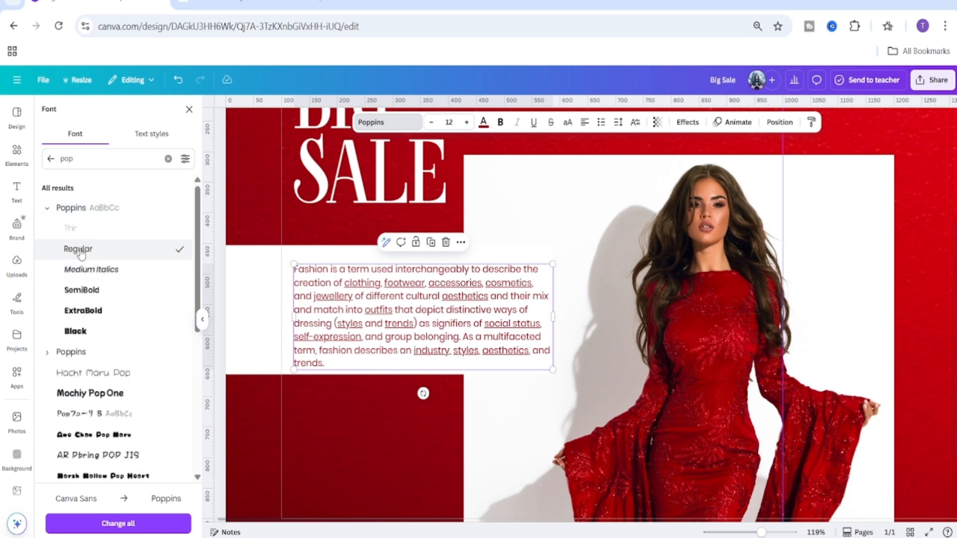
click(47, 209)
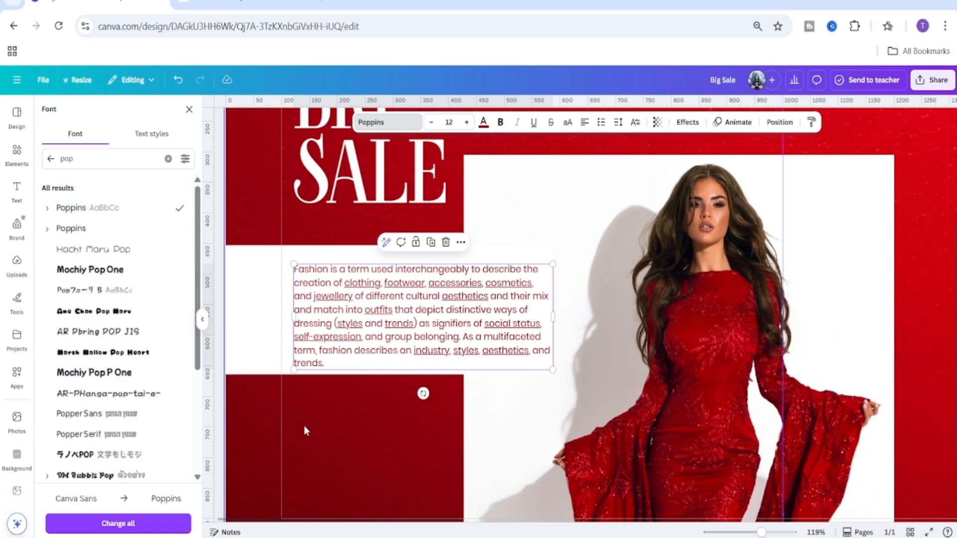
click(328, 432)
double_click(328, 432)
click(158, 523)
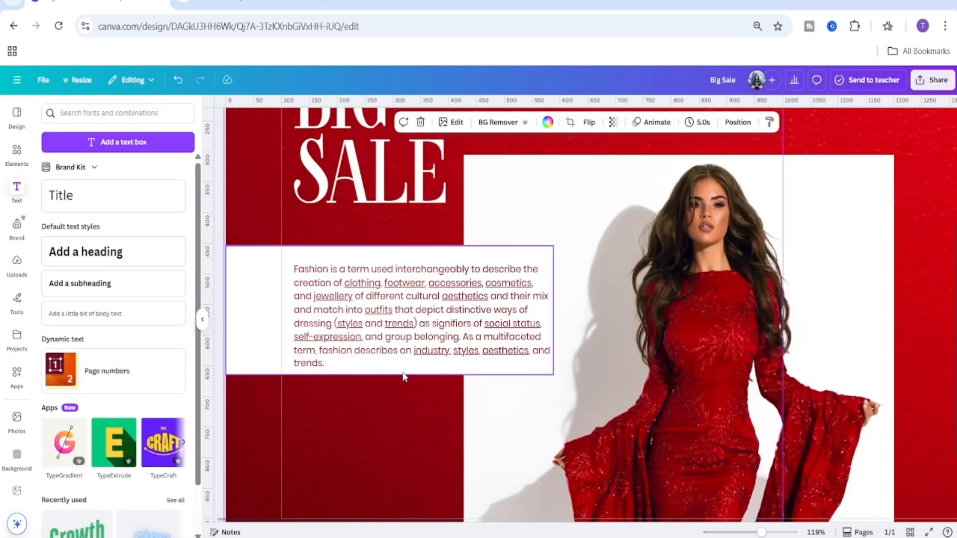
Widen the body text box slightly from its right edge.
click(510, 323)
drag(554, 317, 566, 321)
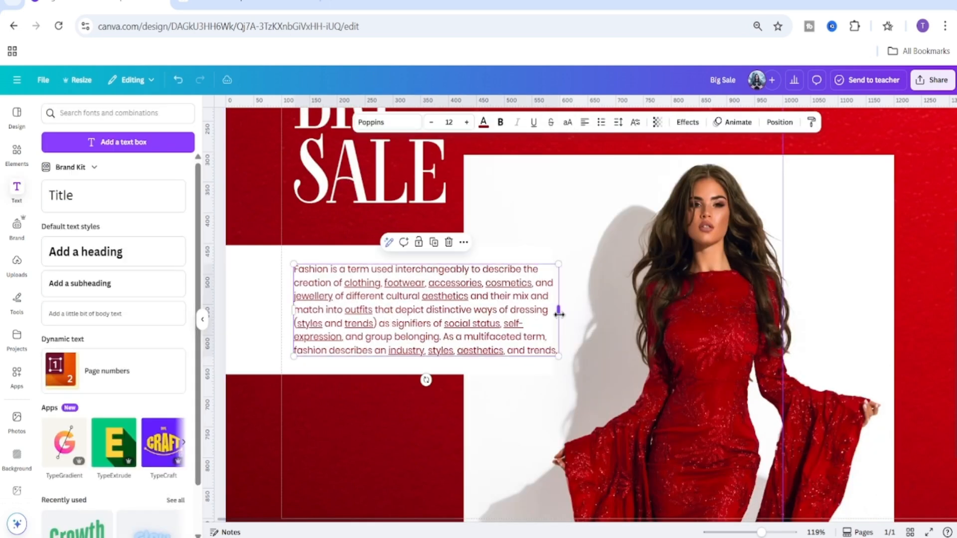
click(432, 434)
click(420, 330)
drag(420, 330, 421, 330)
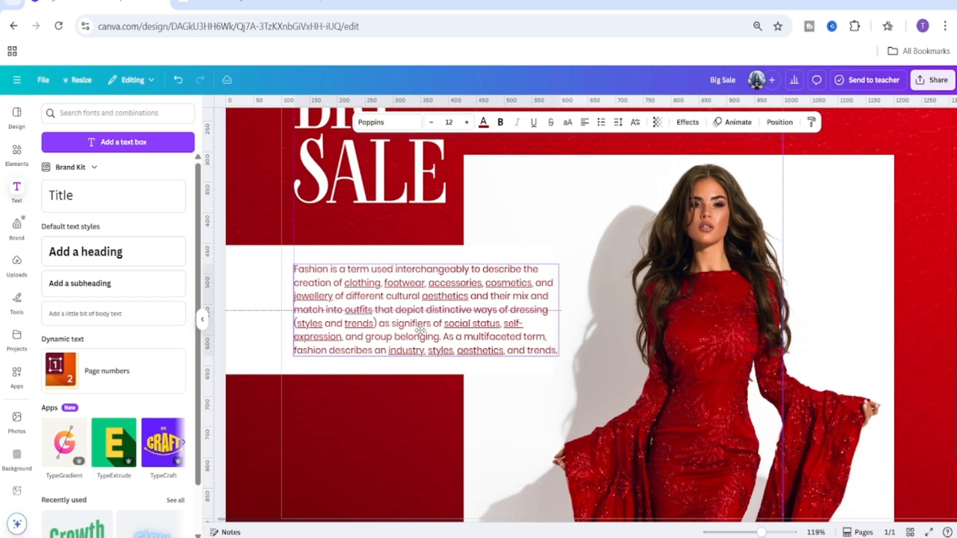
click(435, 433)
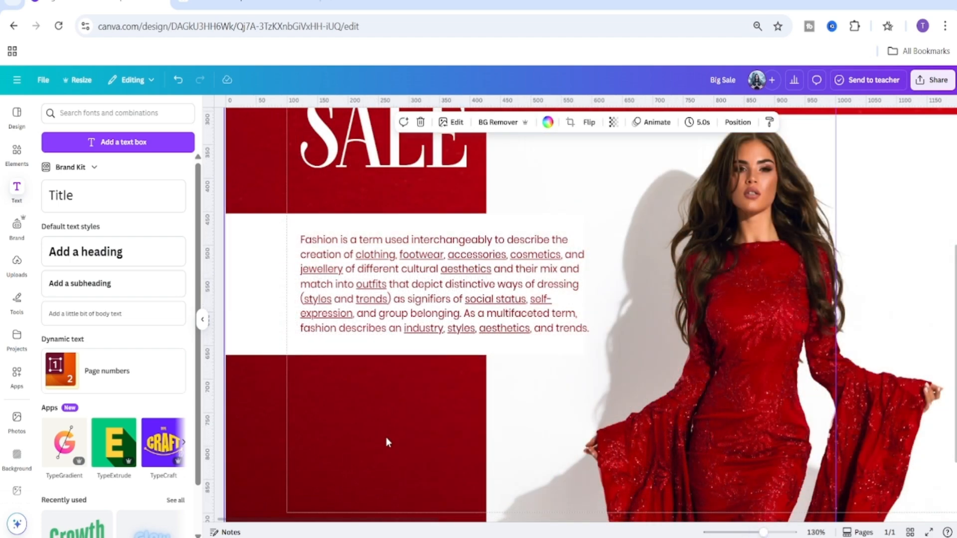
Duplicate the white rectangle, move the copy onto the lower dark red block and shrink it into a button.
scroll(387, 441, down, 3)
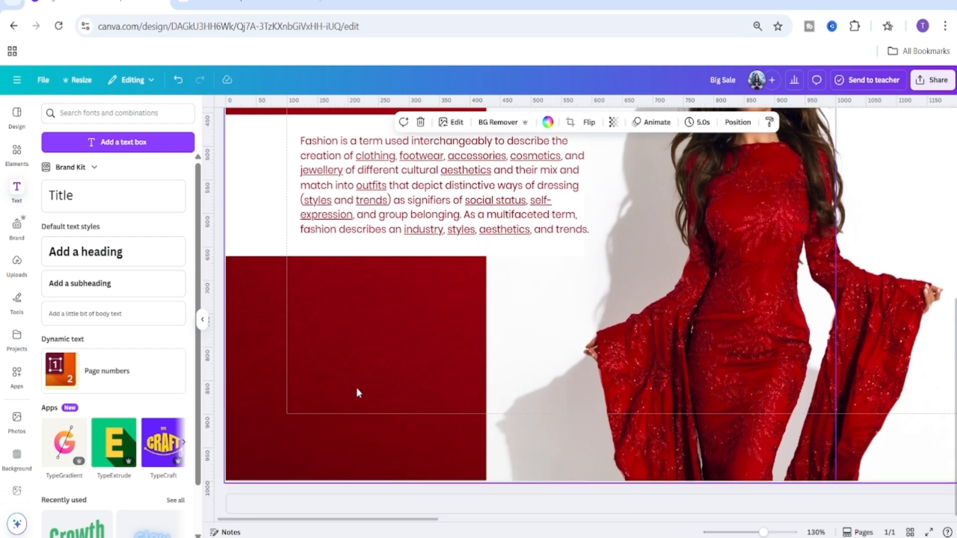
scroll(321, 386, up, 2)
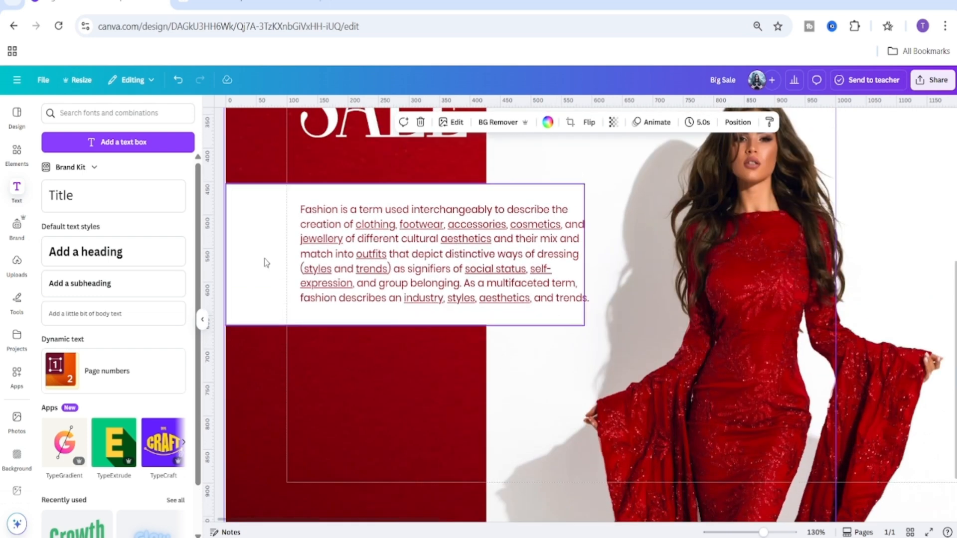
click(269, 235)
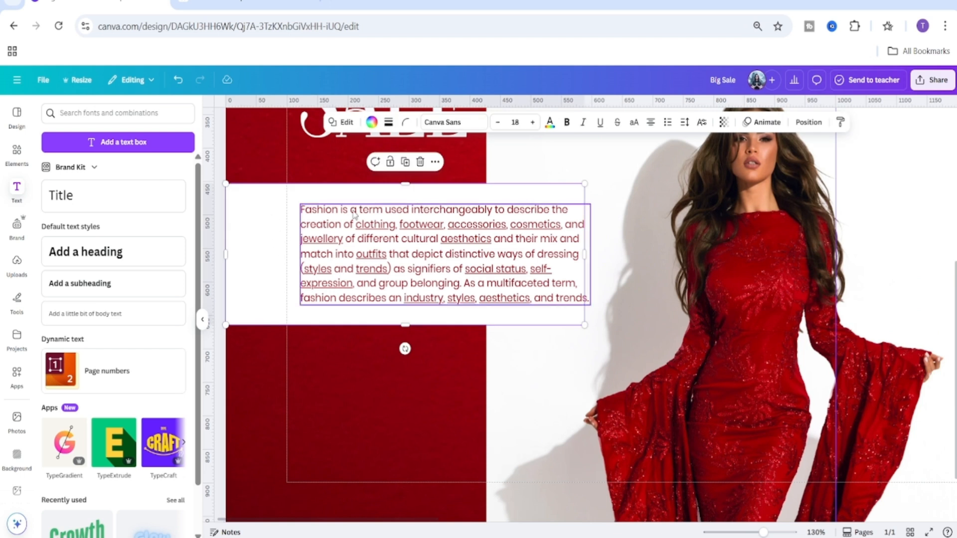
click(406, 164)
scroll(394, 309, down, 2)
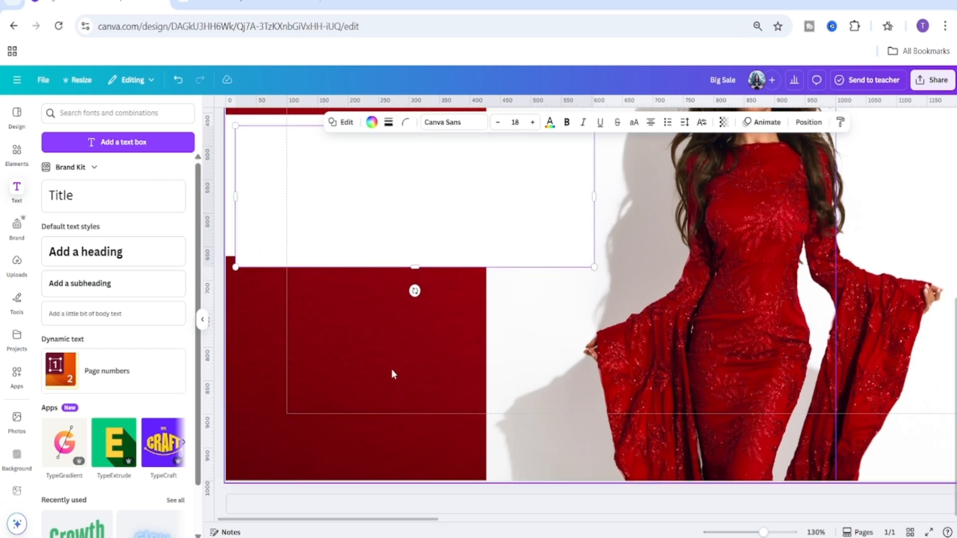
drag(394, 182, 394, 333)
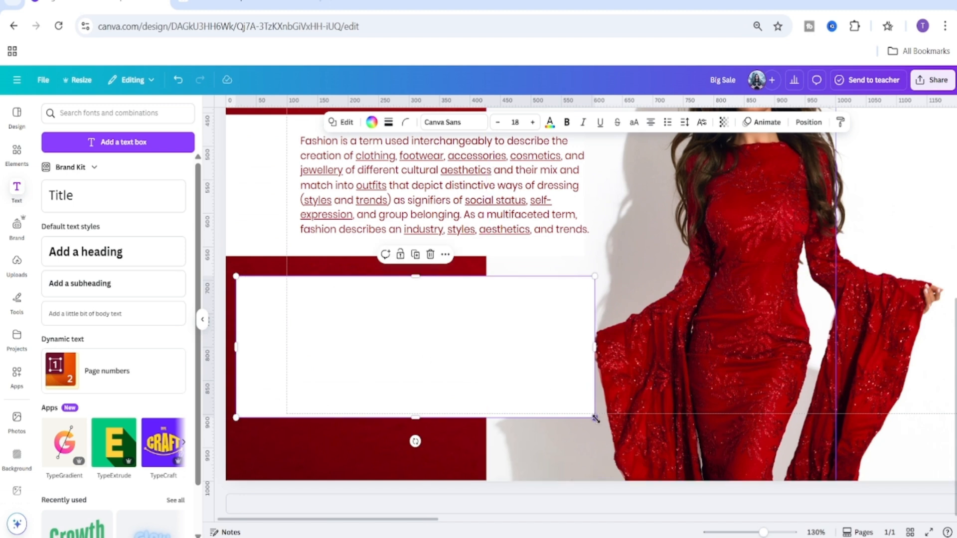
drag(595, 418, 459, 312)
click(419, 386)
scroll(418, 349, up, 3)
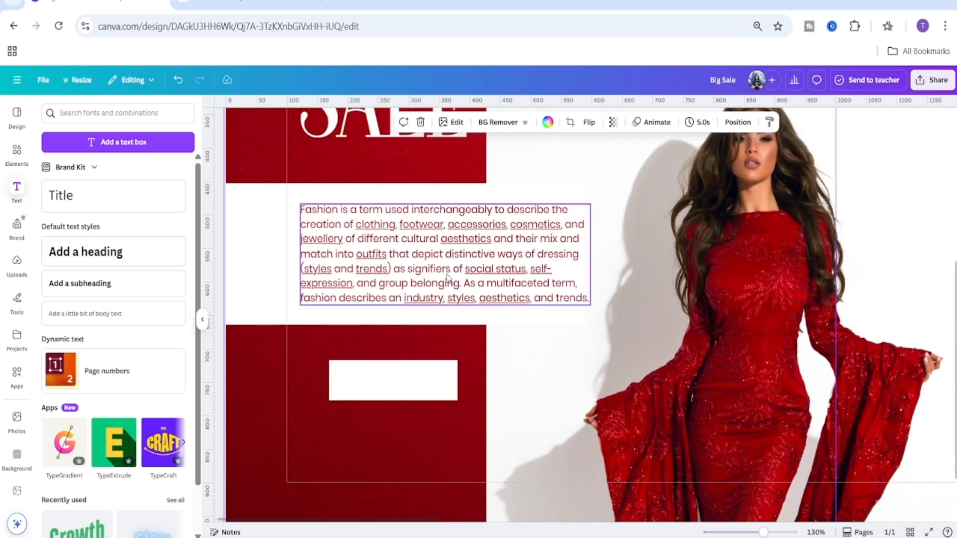
Duplicate the body text, move the copy onto the white button, and replace its text with "Shop Now".
click(518, 279)
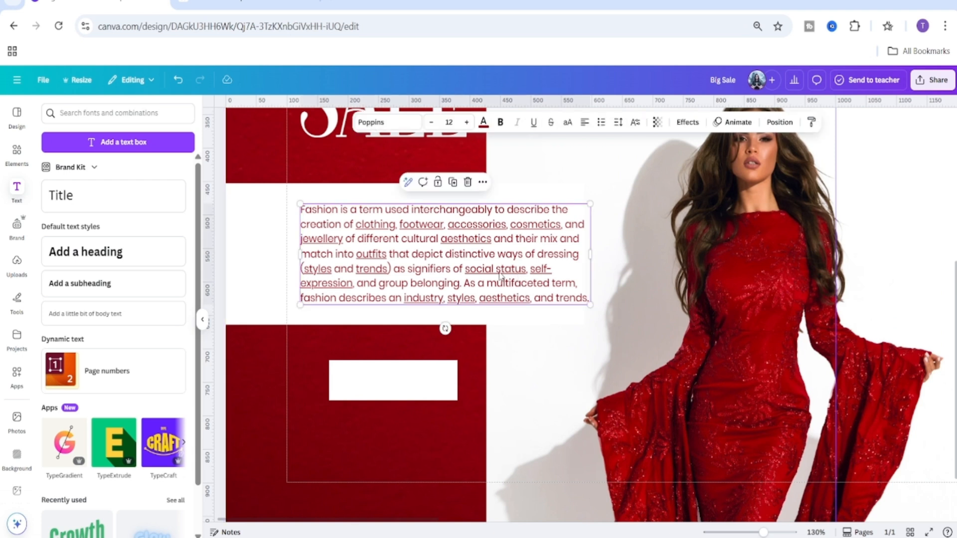
click(452, 182)
scroll(519, 319, down, 1)
drag(495, 211, 508, 355)
double_click(507, 356)
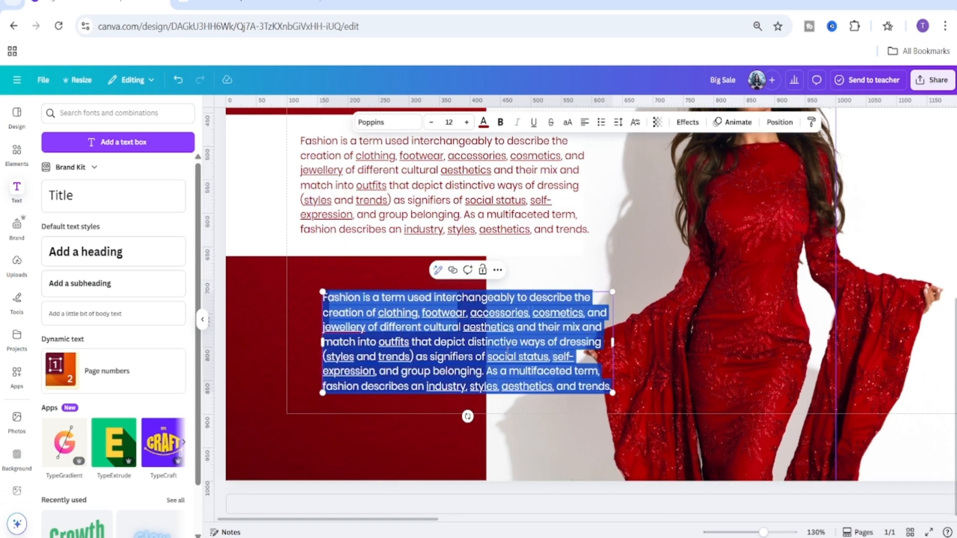
text(Shop)
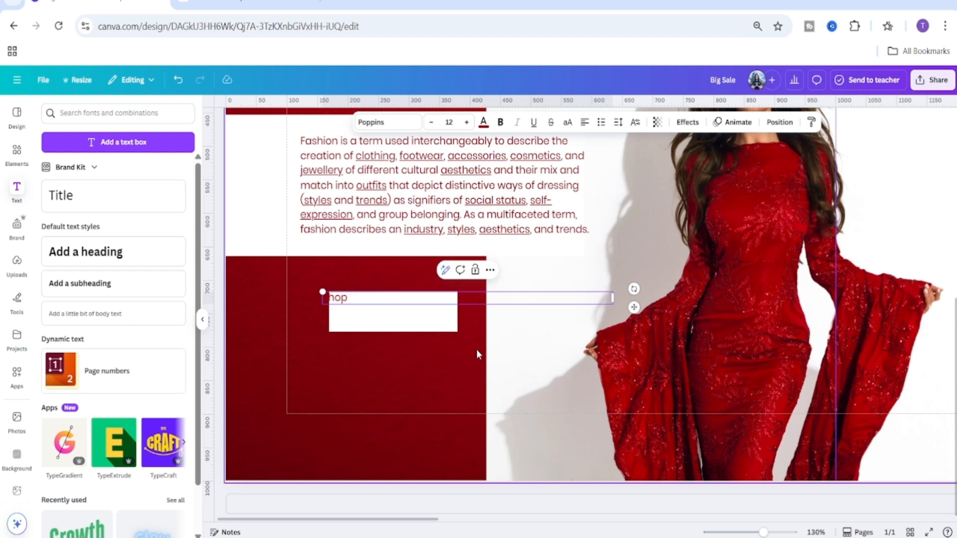
text( Now)
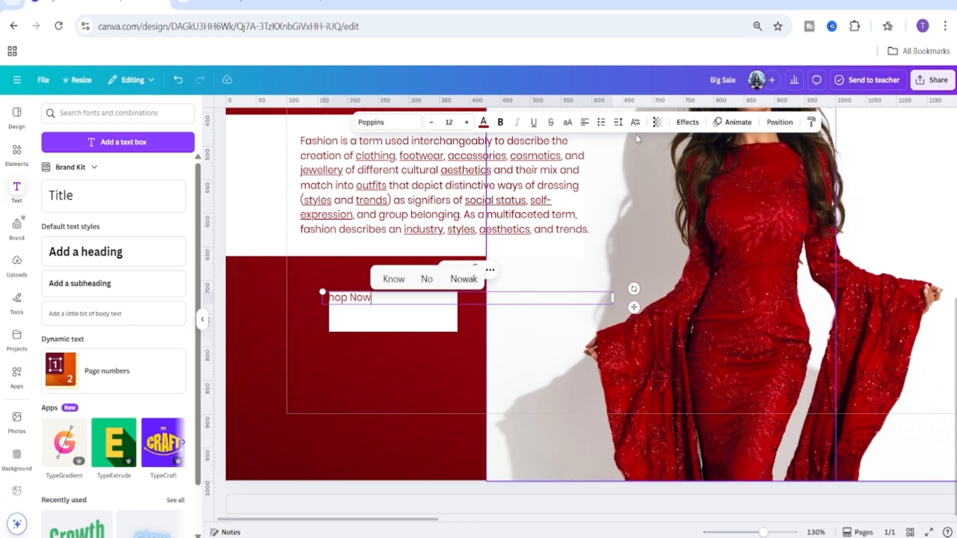
Center-align the Shop Now text, fit its box to the words and move it onto the white button.
click(585, 123)
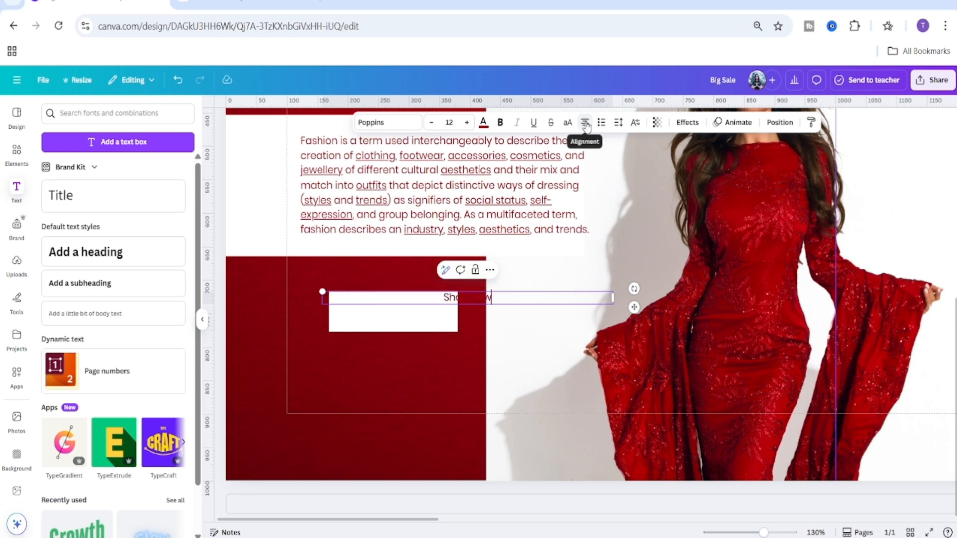
double_click(614, 300)
drag(514, 308, 442, 324)
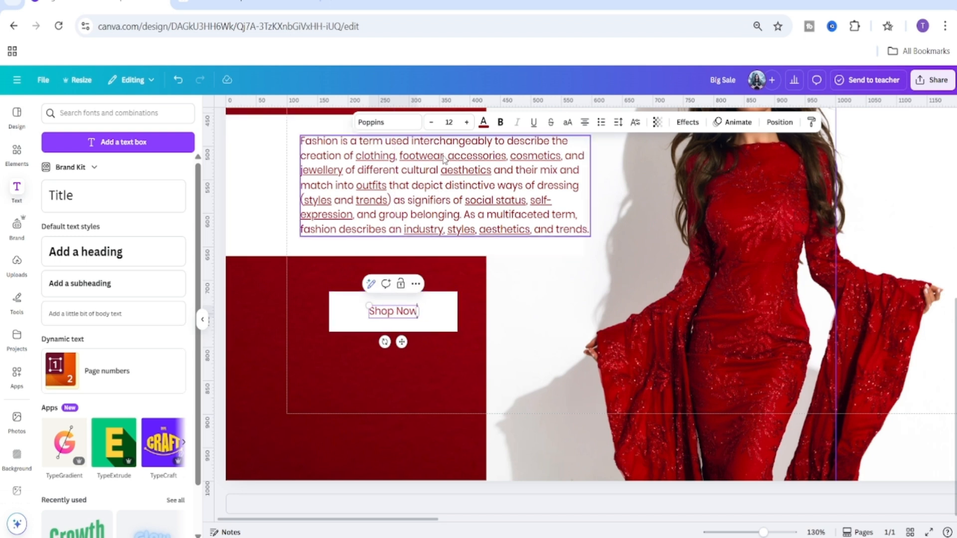
Set the Shop Now text size to 21 and nudge it up to sit centred on the button.
click(449, 122)
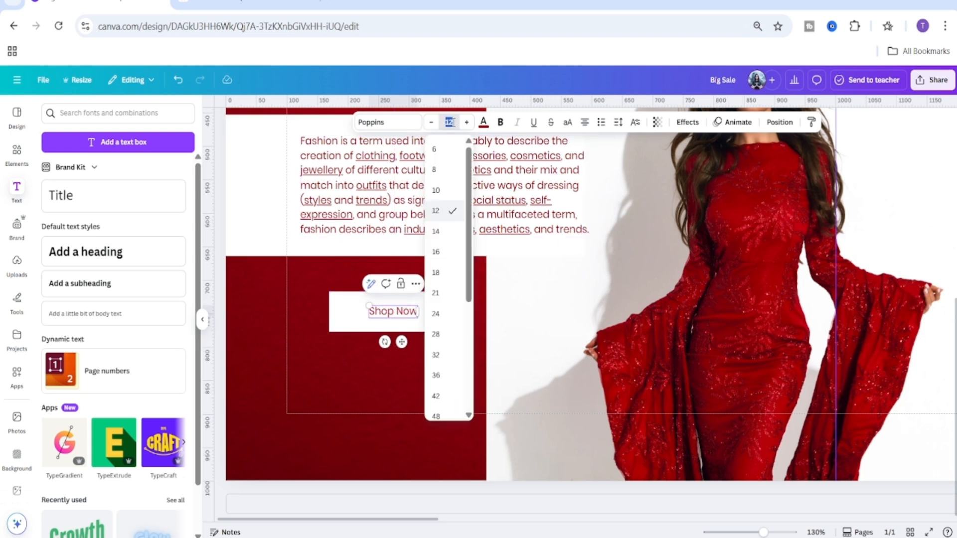
click(445, 294)
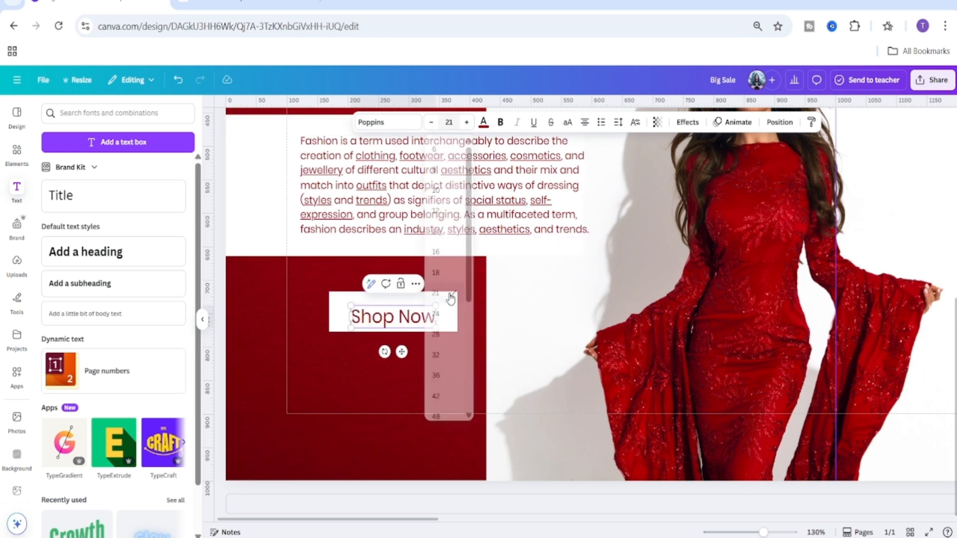
click(414, 405)
click(400, 327)
drag(402, 351, 402, 346)
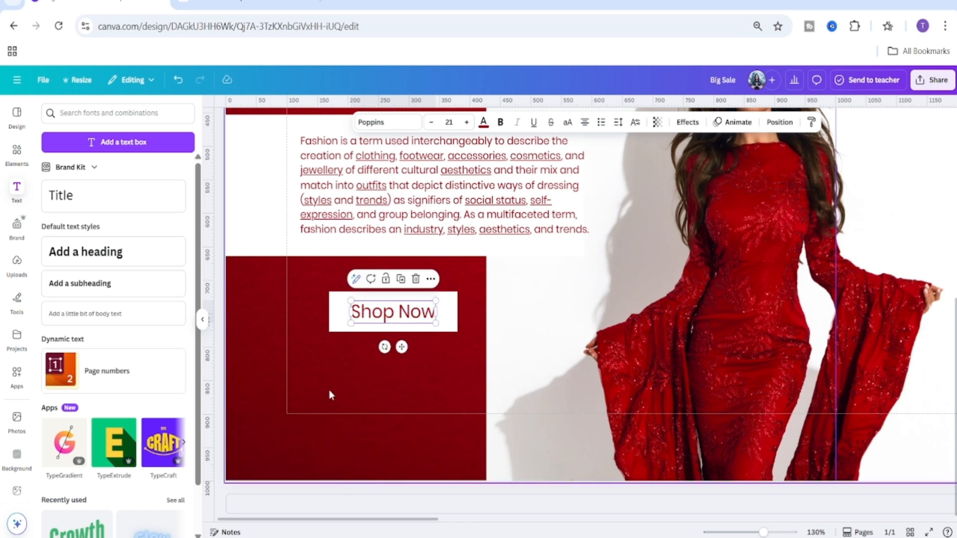
Change the Shop Now text to Poppins SemiBold and switch it to uppercase.
click(385, 122)
text(pop)
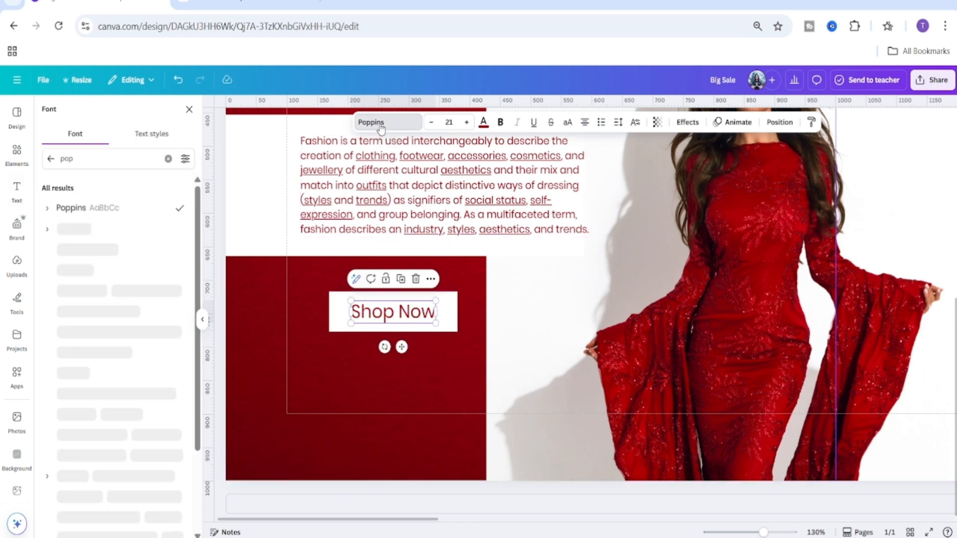
click(48, 209)
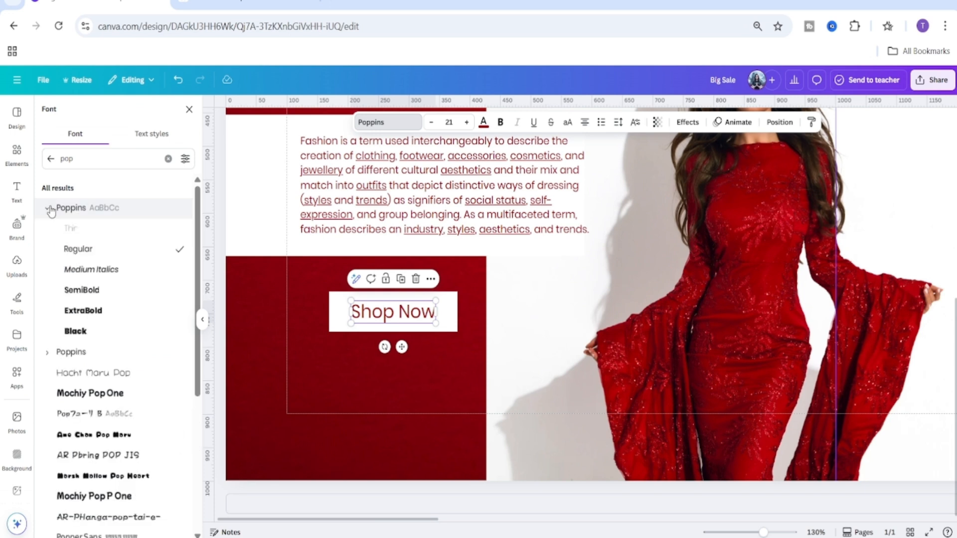
click(102, 298)
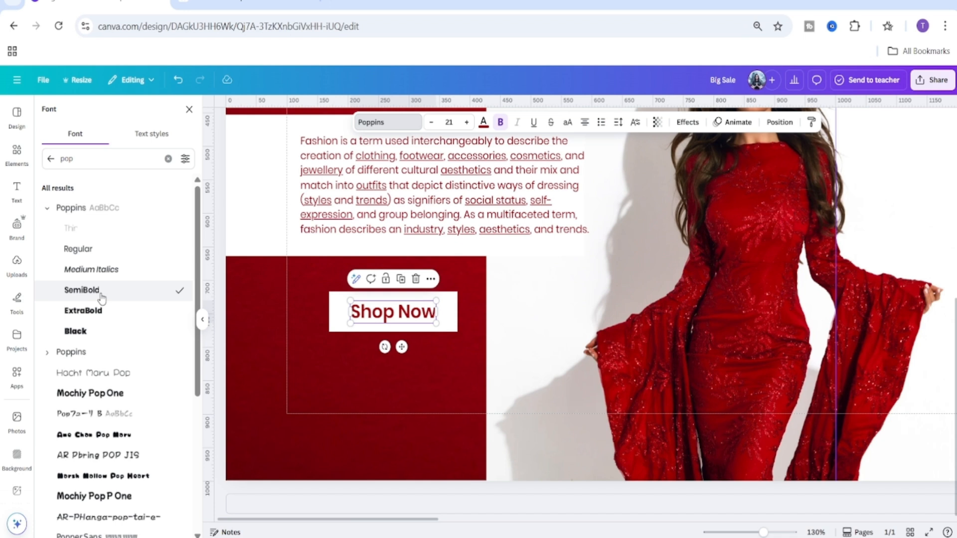
click(567, 122)
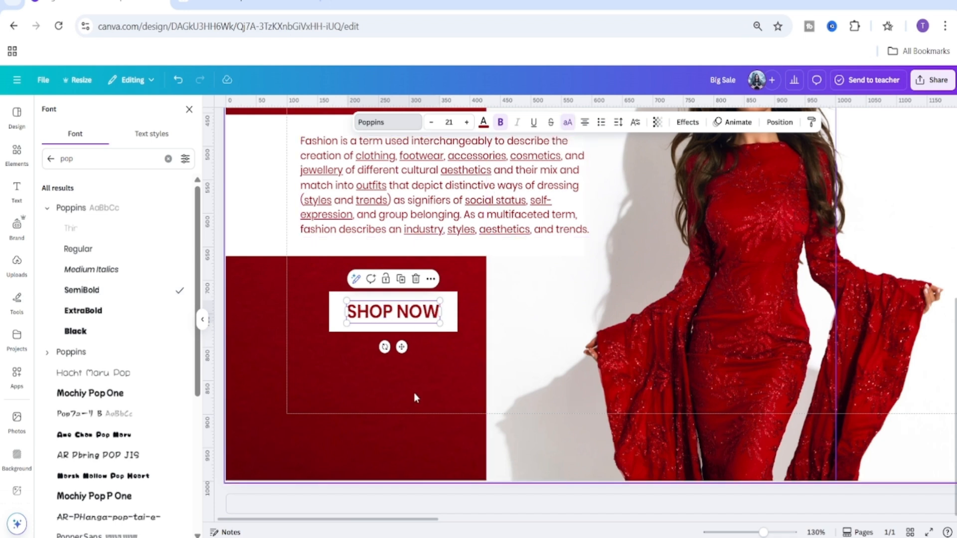
click(340, 396)
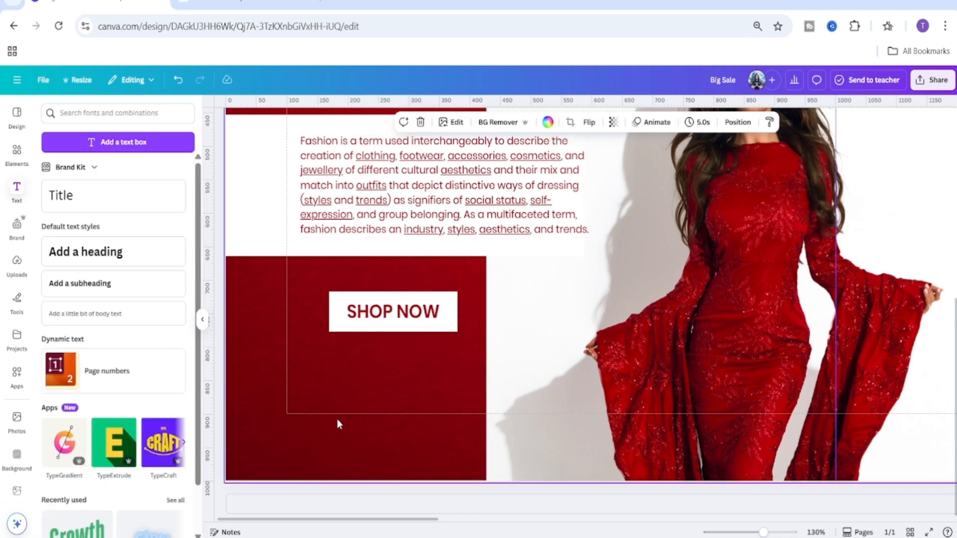
click(338, 315)
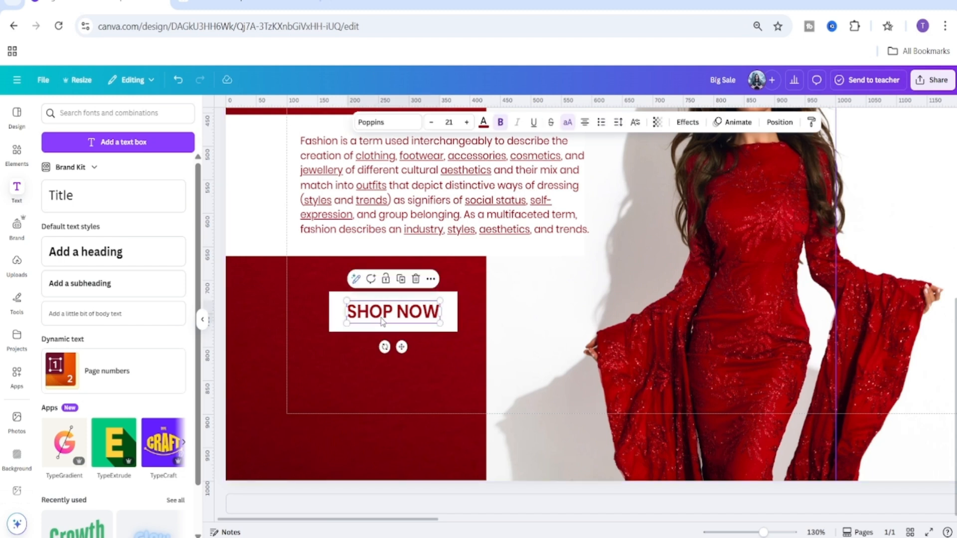
click(340, 316)
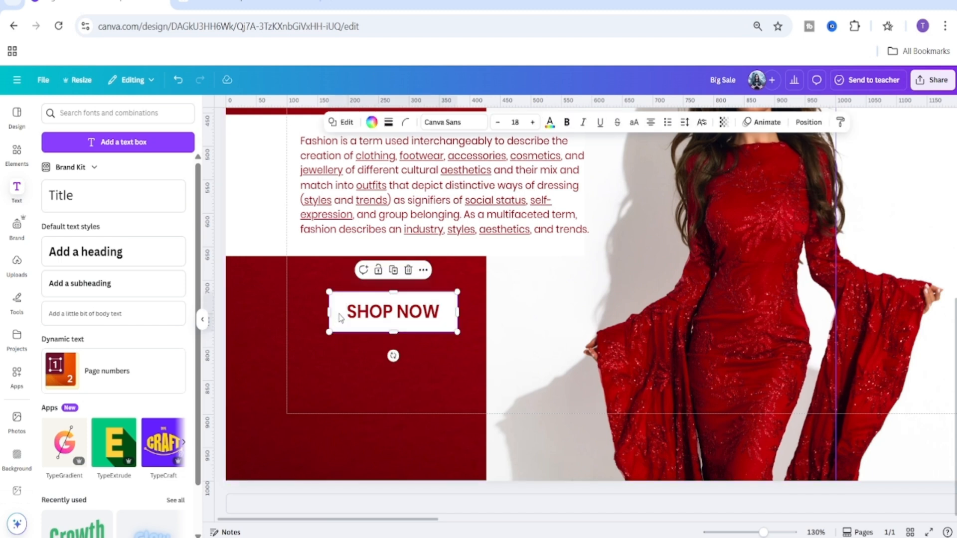
click(407, 376)
drag(753, 532, 765, 532)
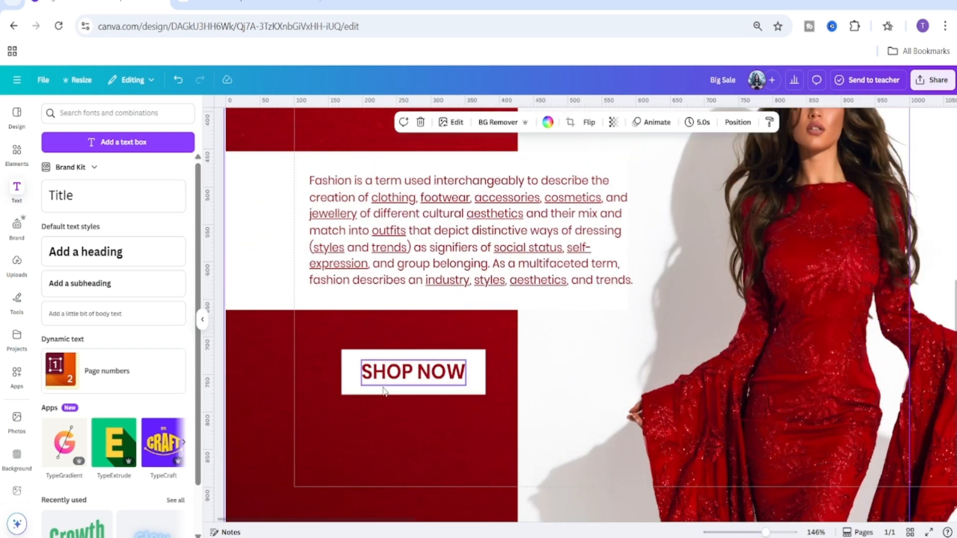
drag(314, 360, 407, 402)
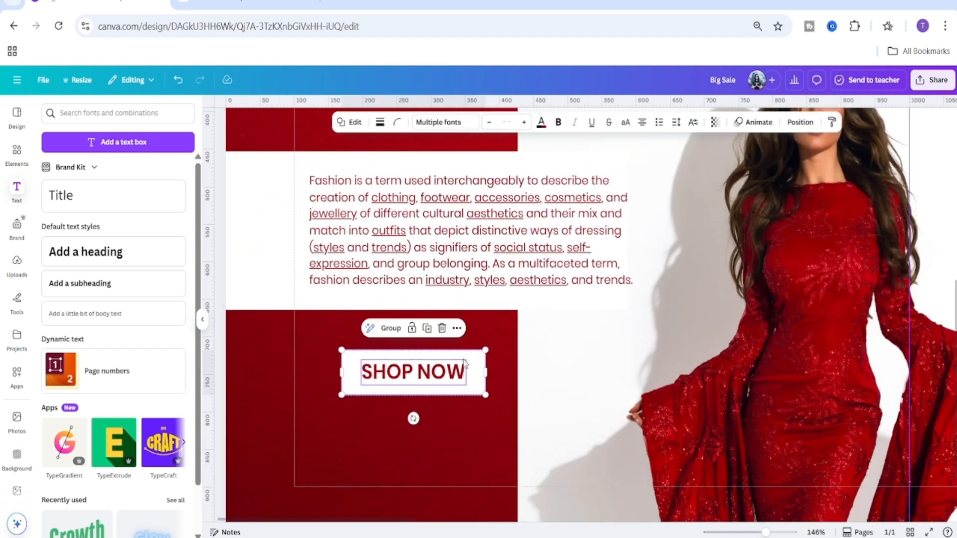
click(456, 329)
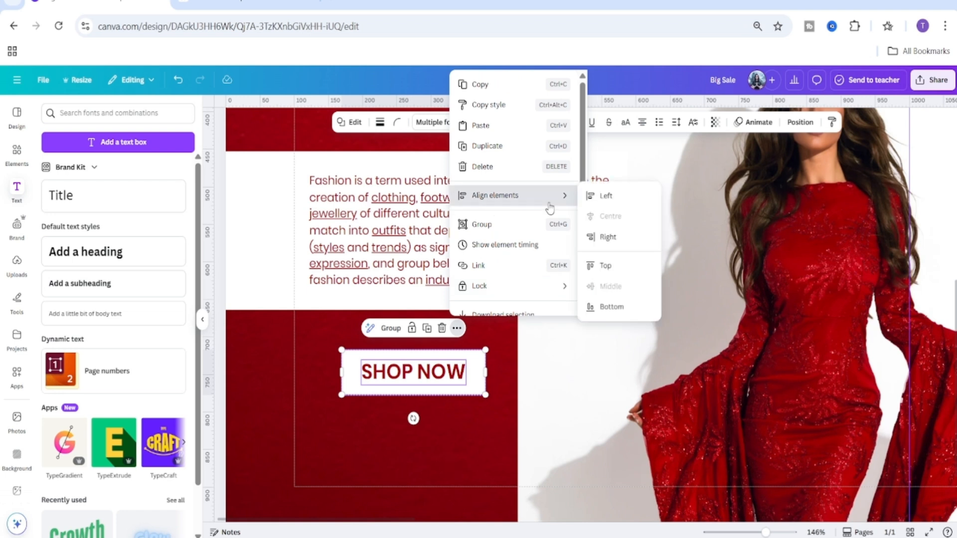
mouse_move(534, 203)
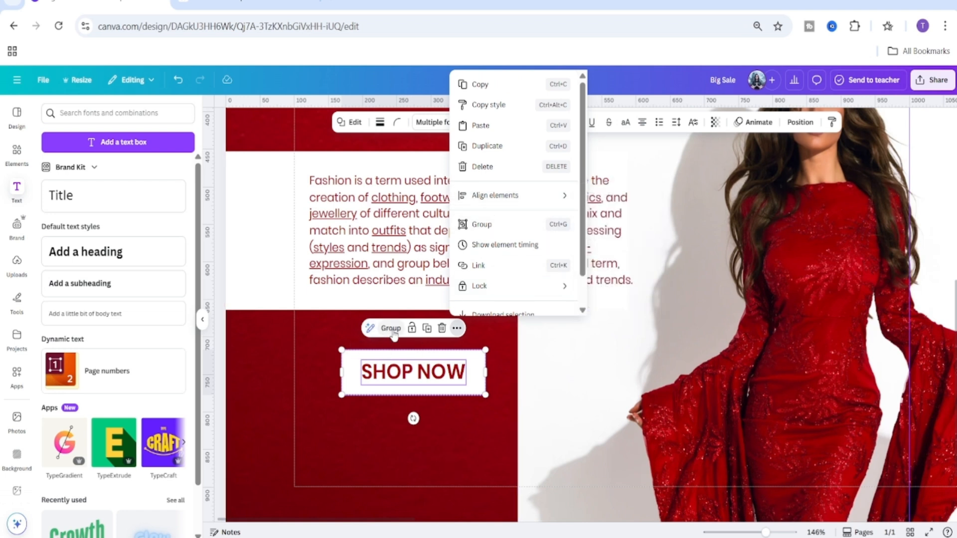
click(382, 438)
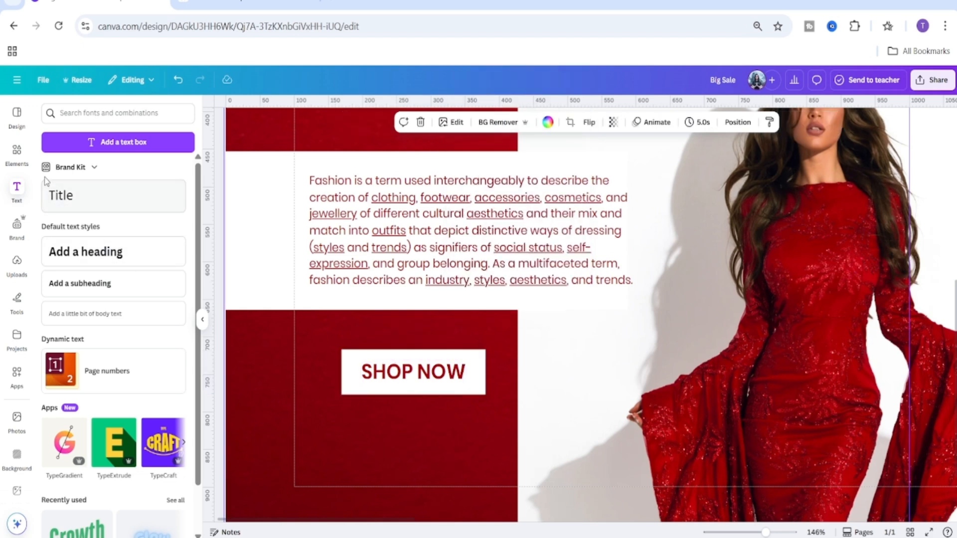
Search the elements library for shadow graphics and add the horizontal shadow border graphic to the design.
click(17, 150)
click(68, 107)
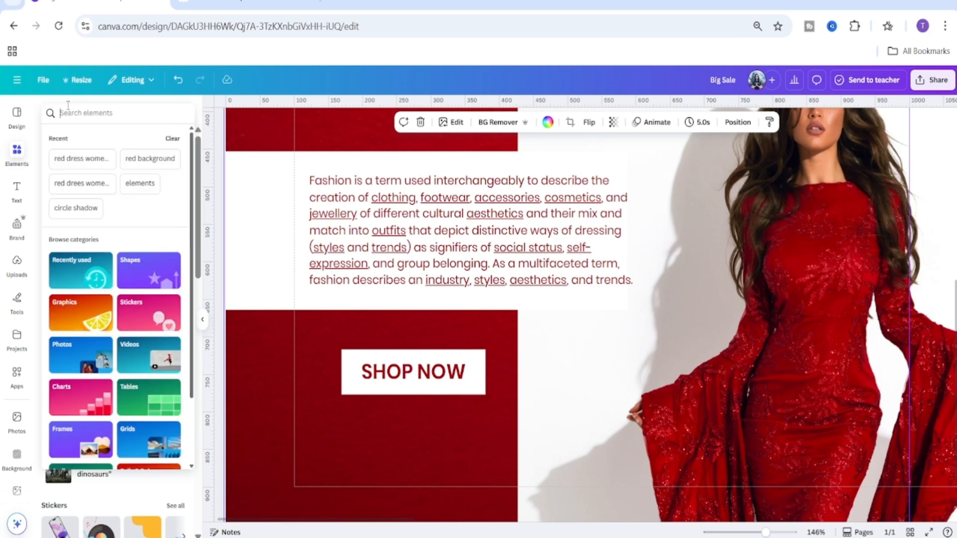
text(shadow)
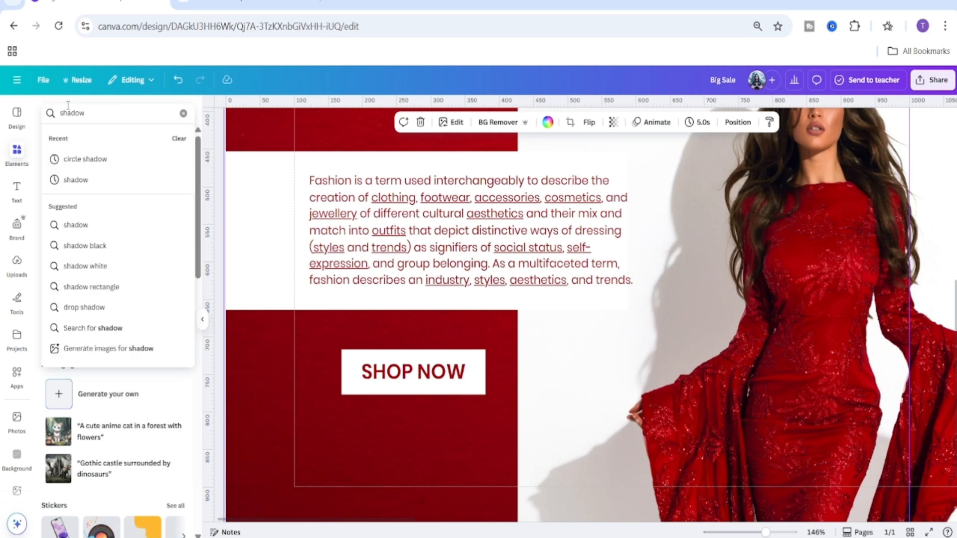
key(Return)
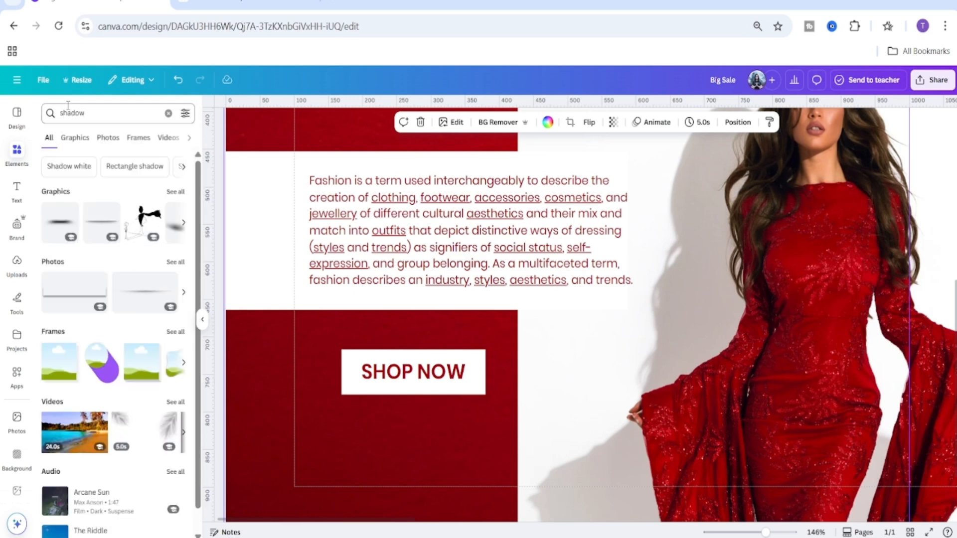
click(70, 145)
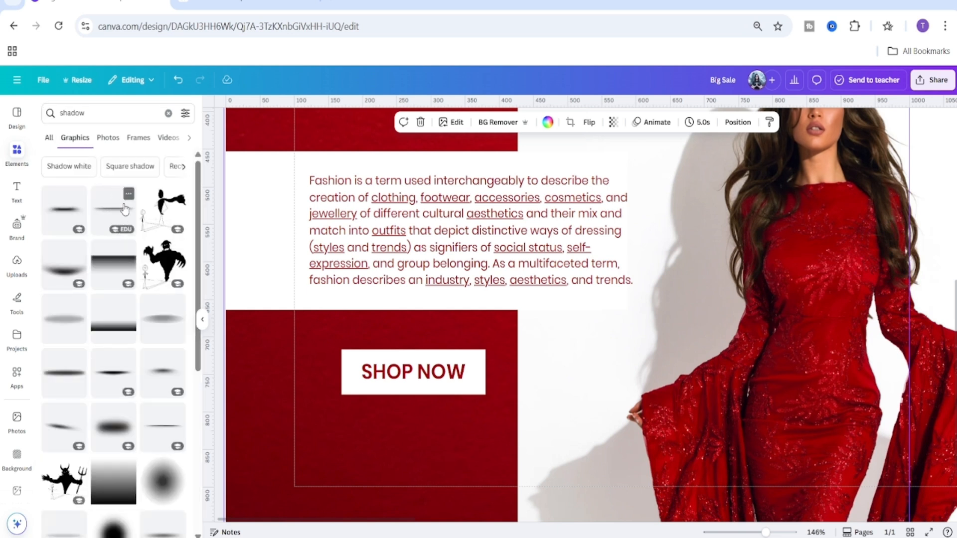
click(129, 197)
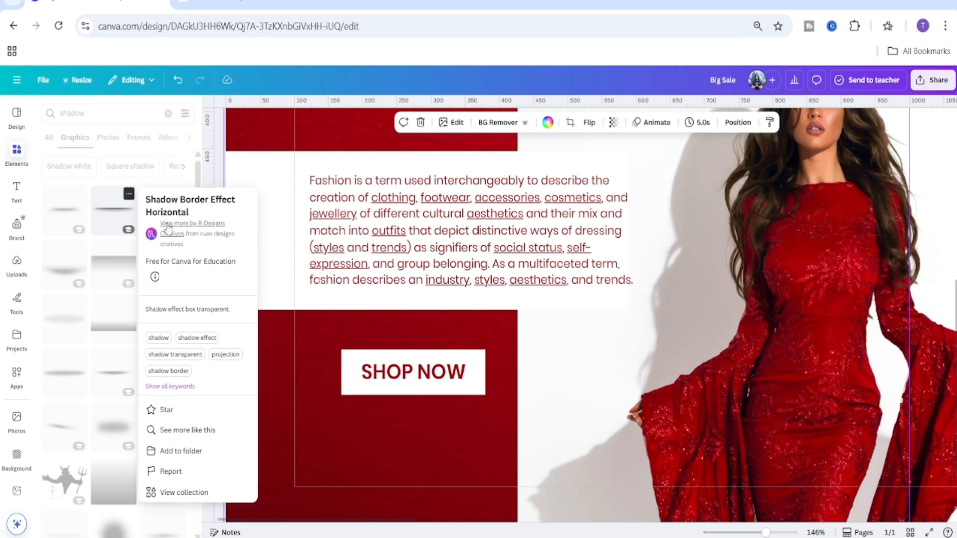
click(114, 215)
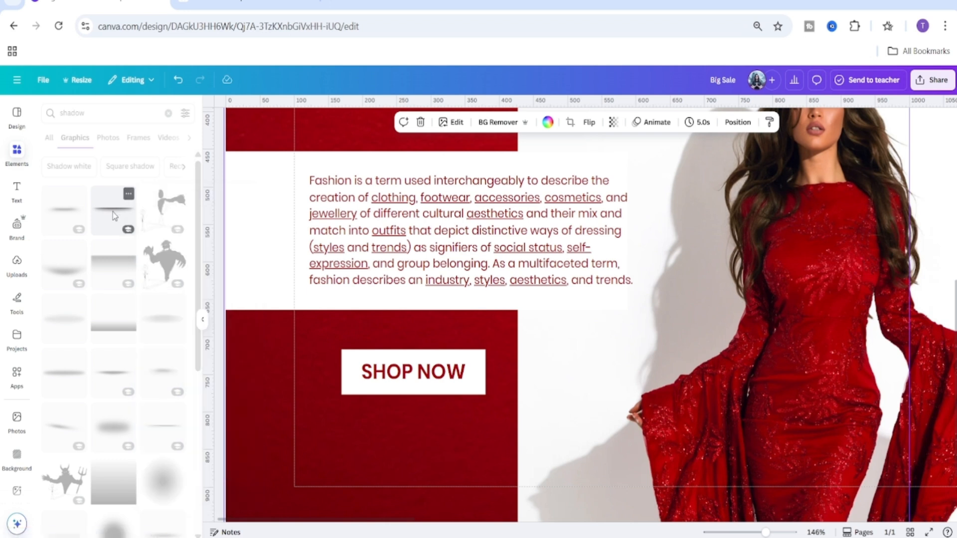
click(114, 216)
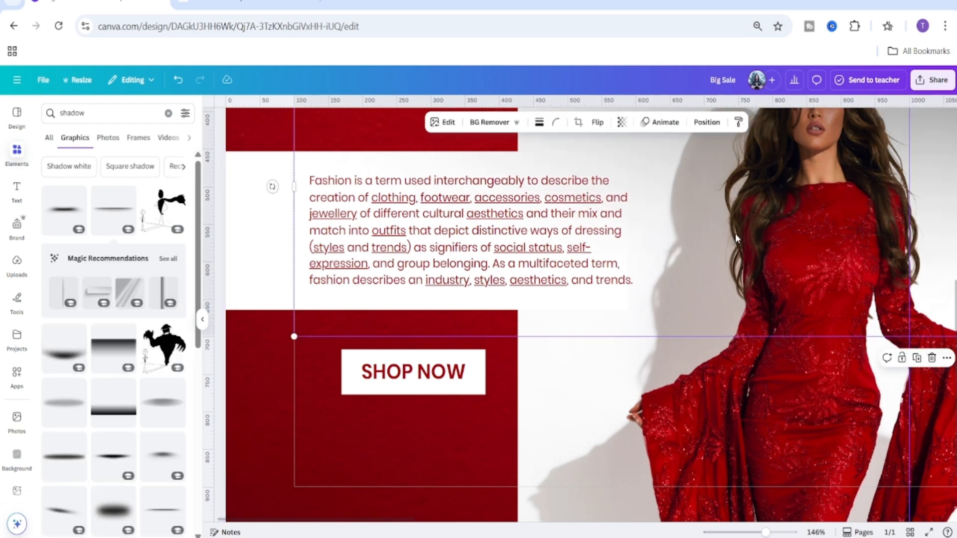
Shrink the shadow graphic and move it next to the Shop Now button.
drag(291, 338, 758, 283)
drag(847, 214, 321, 421)
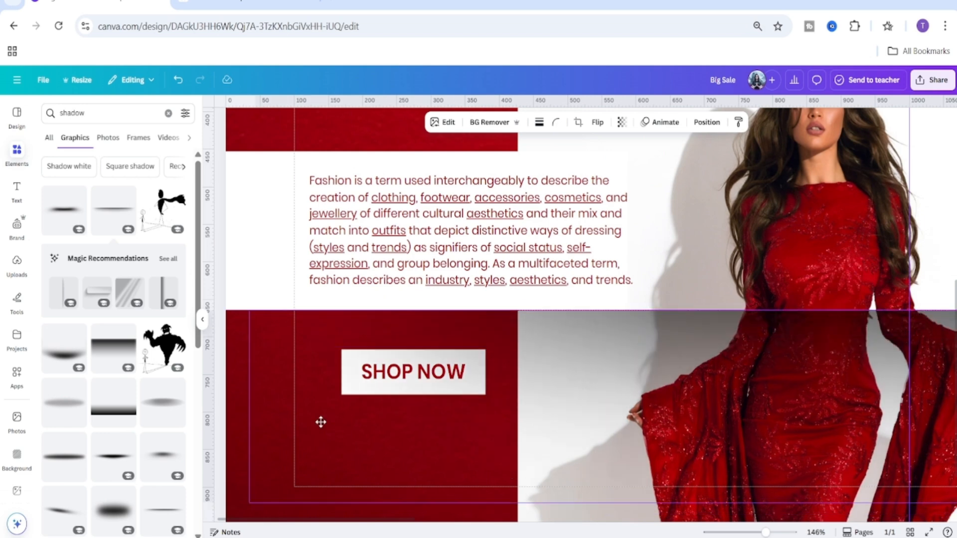
drag(704, 448, 548, 346)
drag(747, 294, 671, 353)
drag(855, 323, 608, 353)
drag(854, 354, 620, 331)
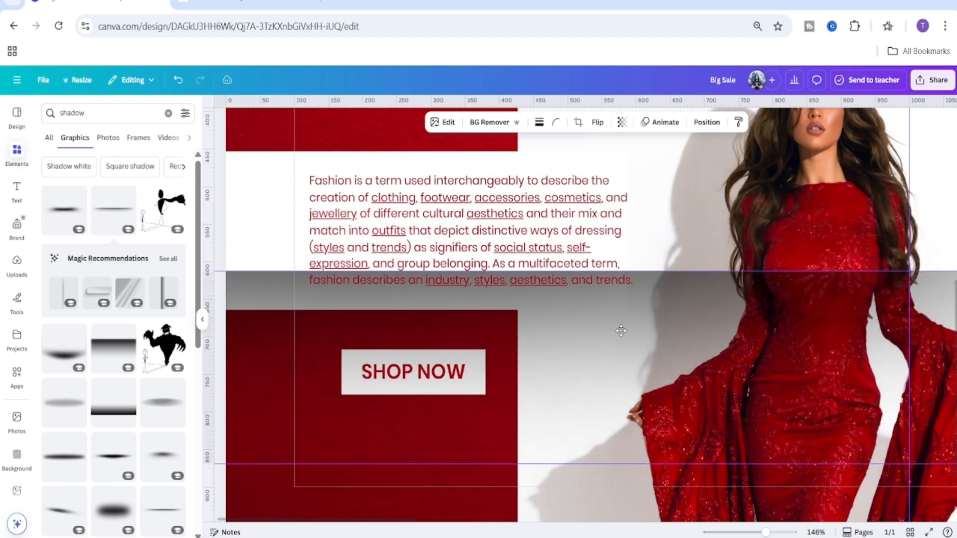
drag(825, 342, 776, 310)
drag(833, 325, 777, 329)
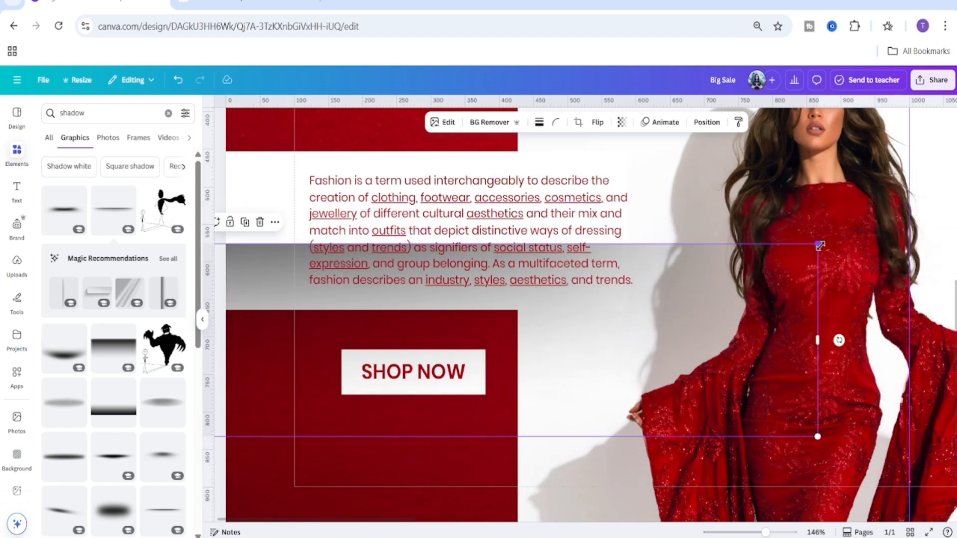
drag(820, 245, 594, 366)
drag(620, 327, 379, 384)
Position the shadow directly under the Shop Now button and widen it to the button's width.
drag(765, 532, 771, 532)
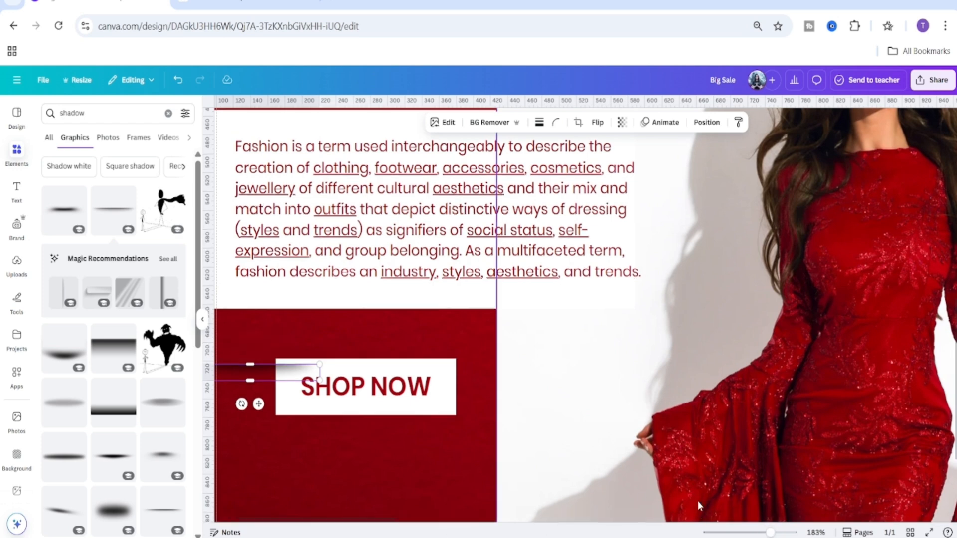
scroll(350, 423, down, 3)
scroll(351, 369, left, 3)
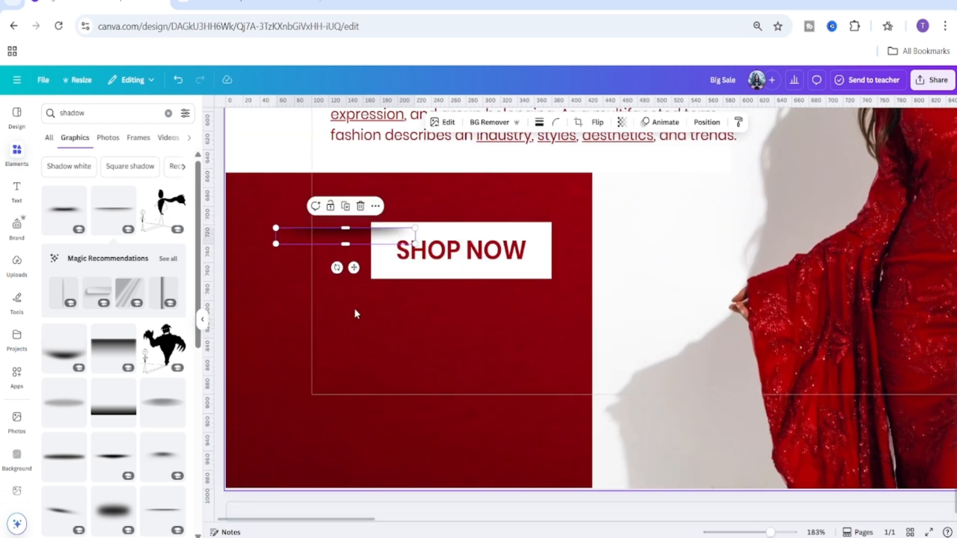
drag(355, 269, 440, 320)
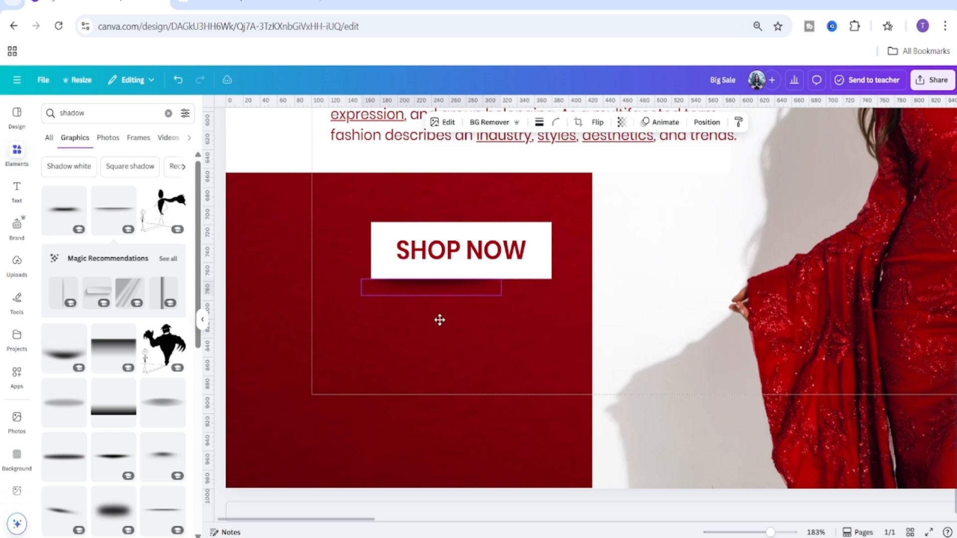
drag(501, 296, 550, 305)
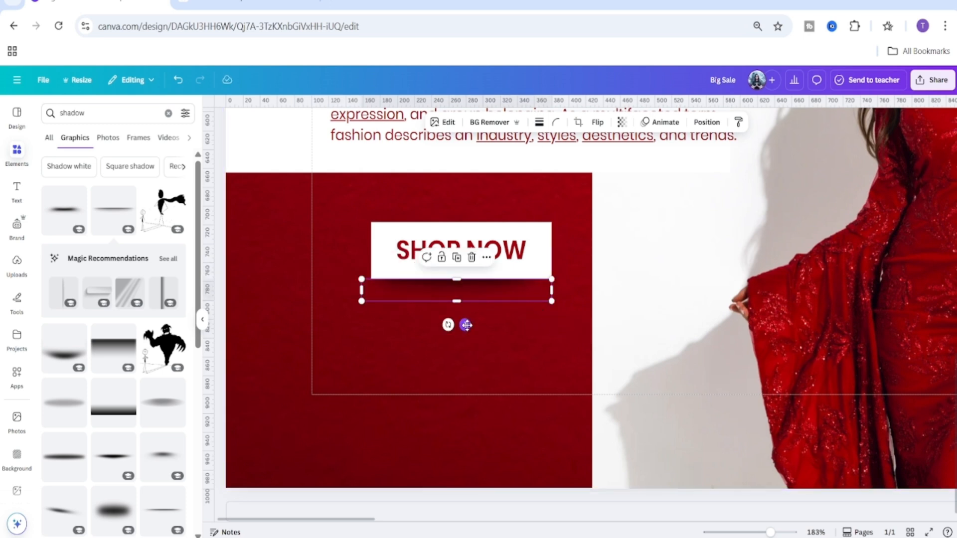
mouse_move(466, 324)
mouse_down()
mouse_move(470, 342)
mouse_move(469, 326)
mouse_up()
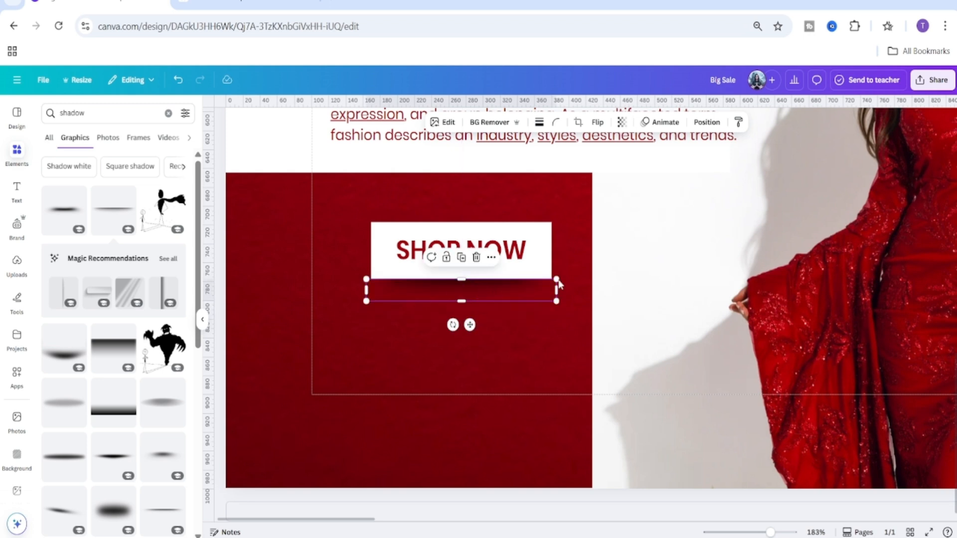
Send the shadow graphic back in the layer order, behind the white button rectangles.
click(707, 122)
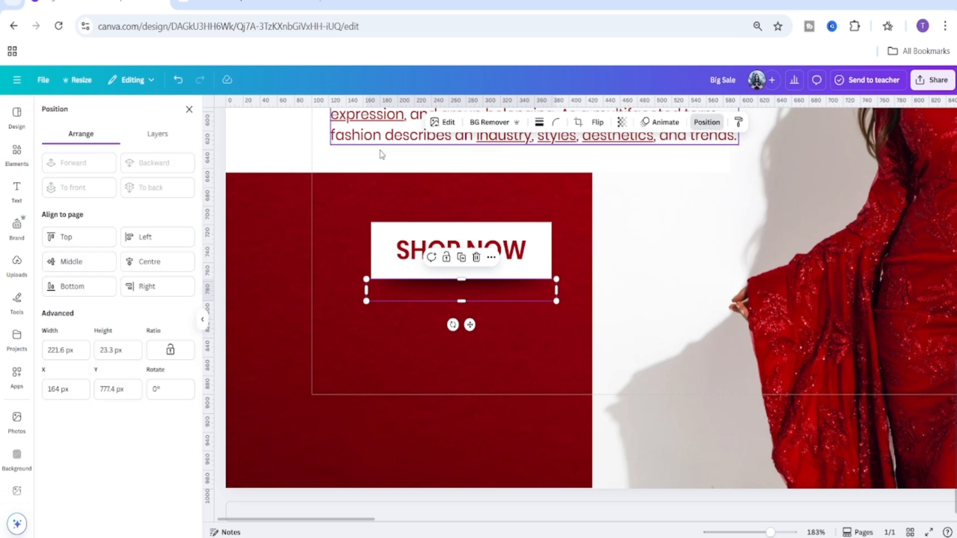
click(158, 135)
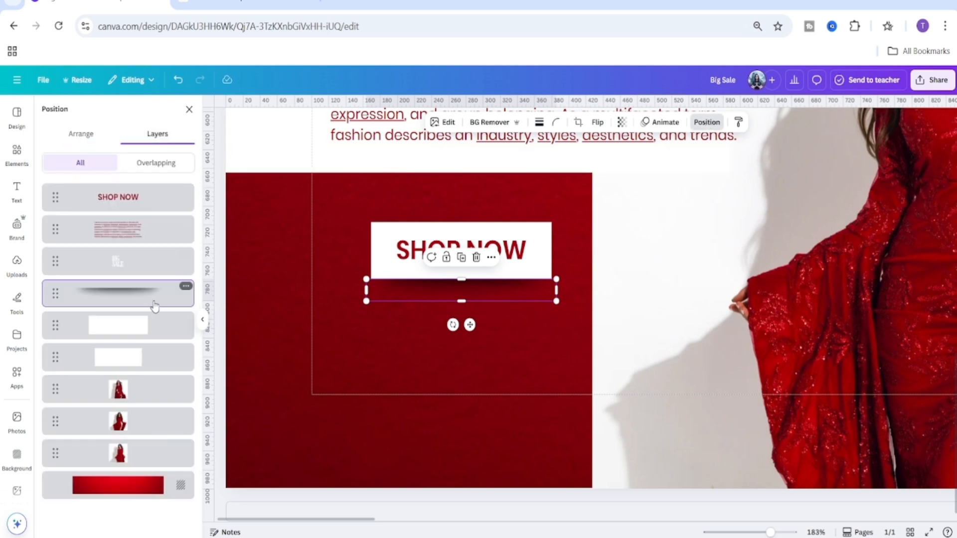
drag(146, 299, 140, 382)
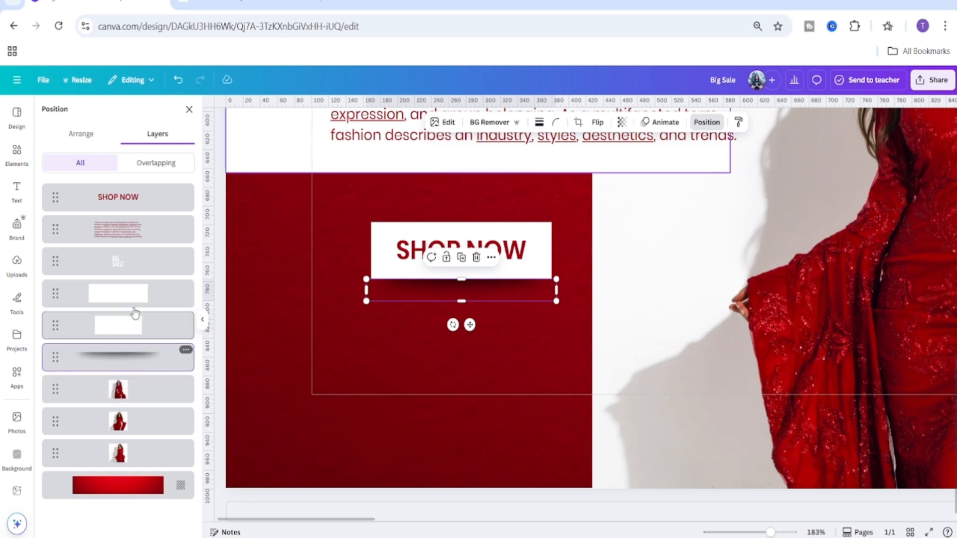
Rearrange the button layers so the Shop Now text stays on top and the shadow sits between the two white rectangles.
drag(118, 197, 117, 314)
click(147, 356)
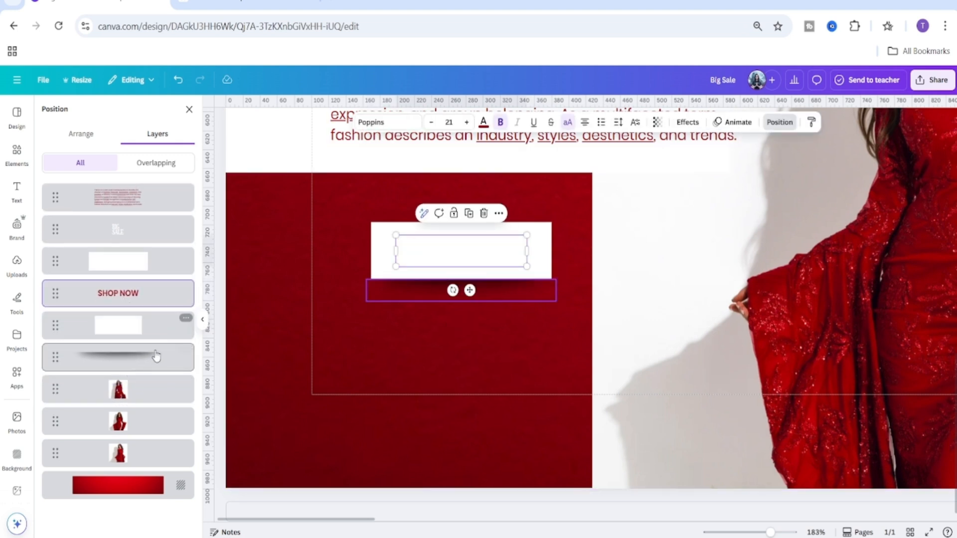
drag(469, 324, 471, 316)
click(137, 334)
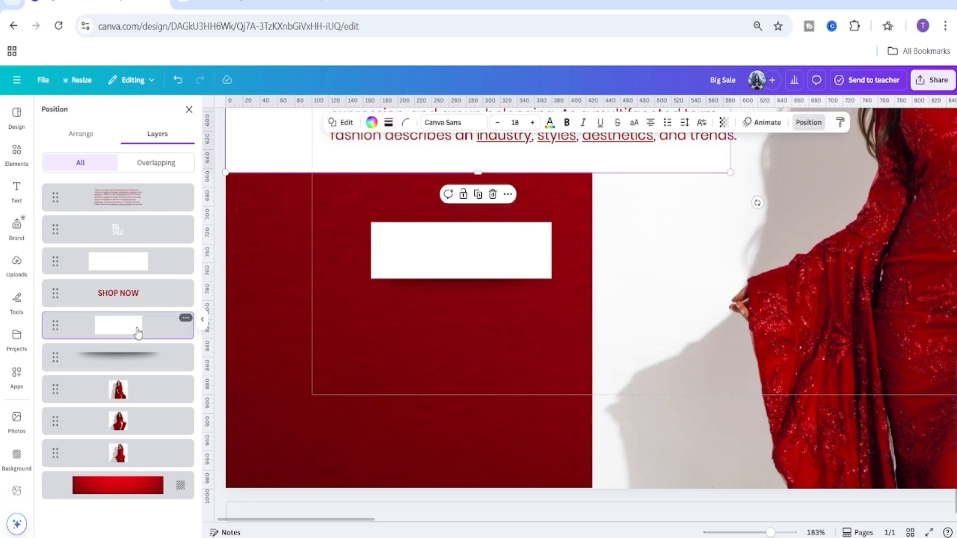
drag(120, 293, 121, 245)
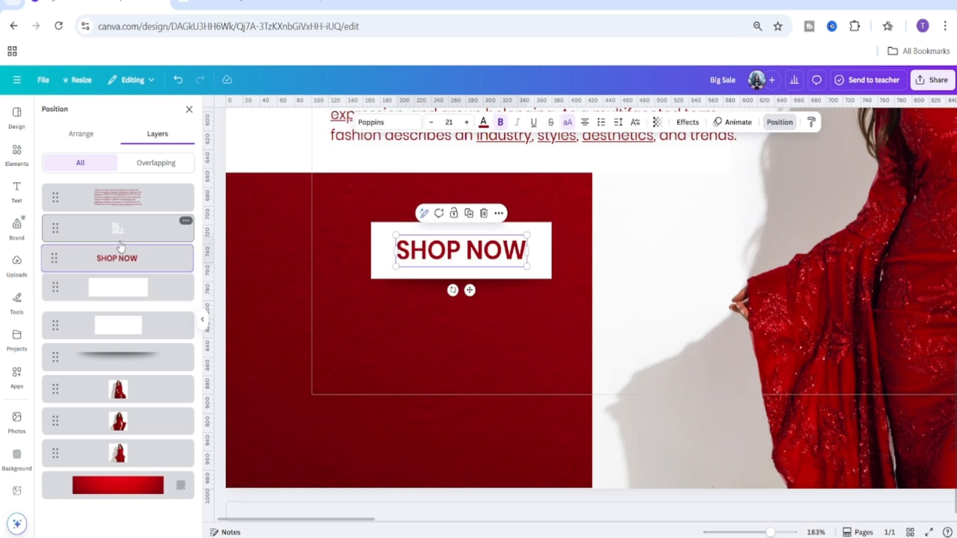
click(129, 294)
drag(128, 356, 126, 323)
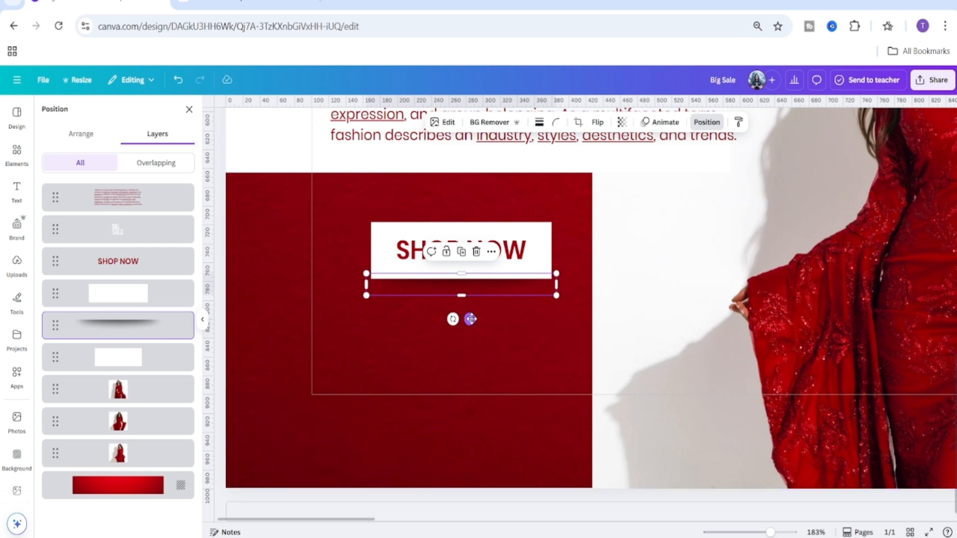
Nudge the shadow graphic slightly so it shows just beneath the Shop Now button.
mouse_move(471, 319)
mouse_down()
mouse_move(472, 333)
mouse_move(474, 323)
mouse_up()
drag(473, 319, 471, 324)
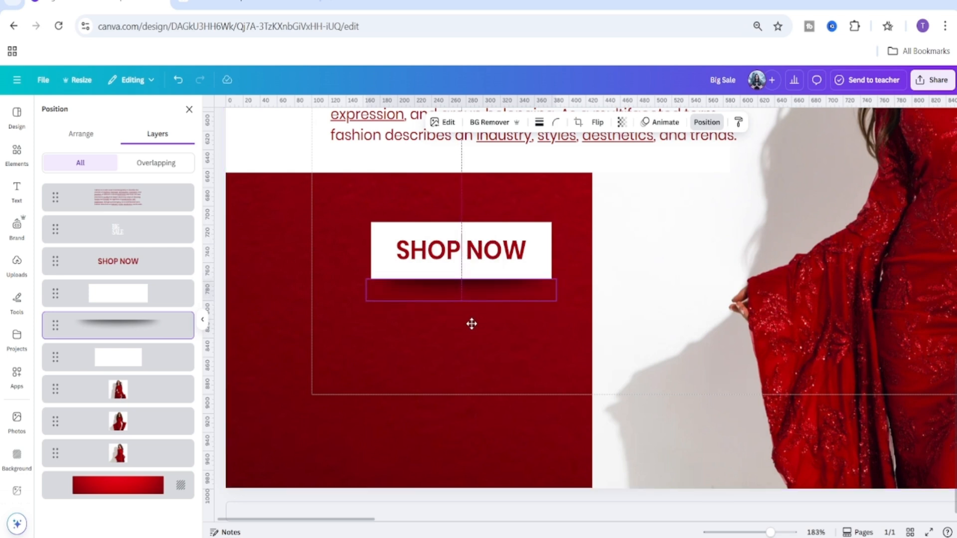
click(683, 479)
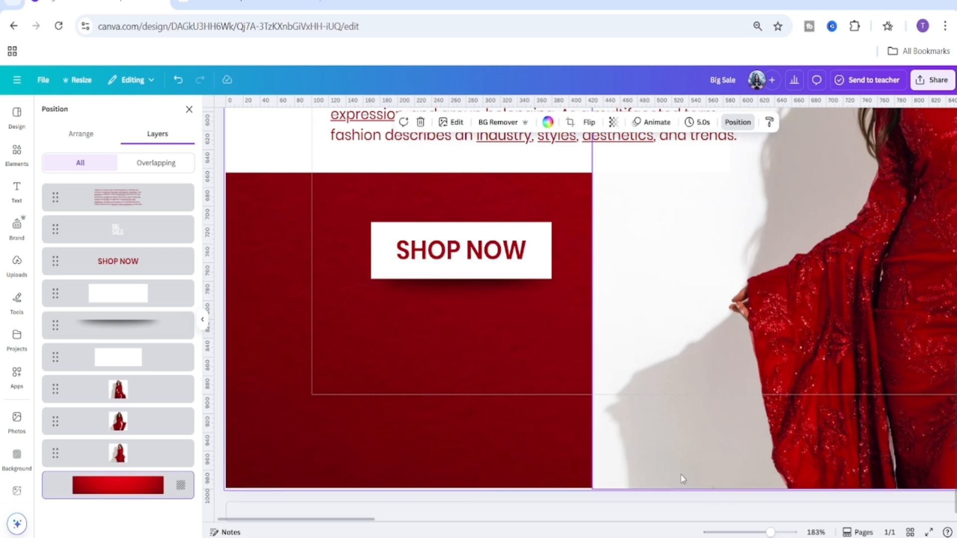
Select the Shop Now text, white rectangles and shadow together and group them into one button.
mouse_move(770, 532)
mouse_down()
mouse_move(746, 532)
mouse_move(758, 532)
mouse_up()
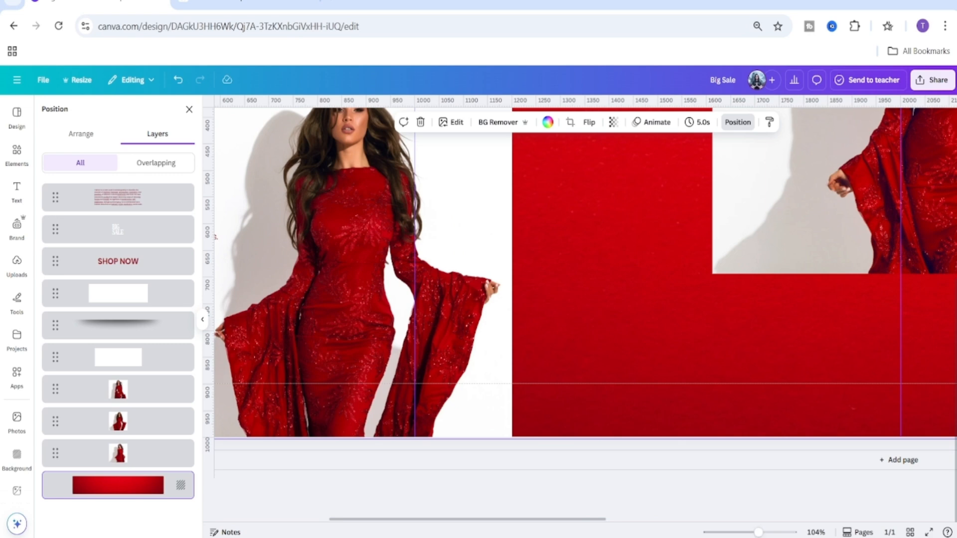
scroll(555, 520, up, 5)
drag(555, 521, 397, 520)
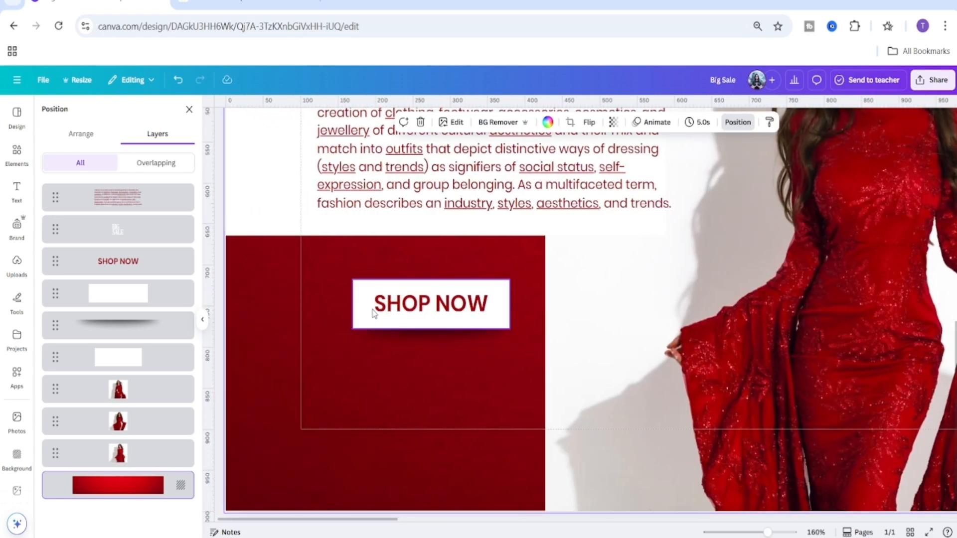
click(437, 307)
click(348, 326)
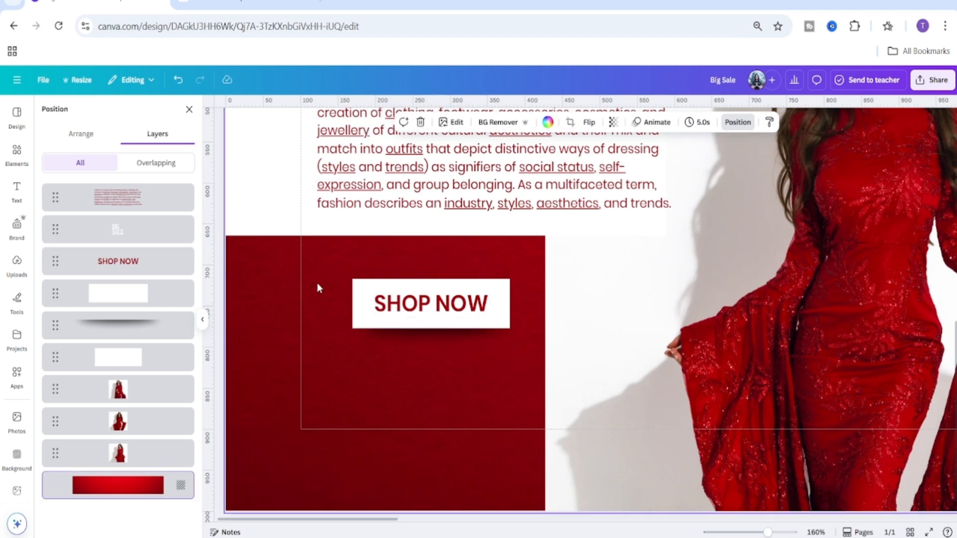
drag(317, 282, 411, 321)
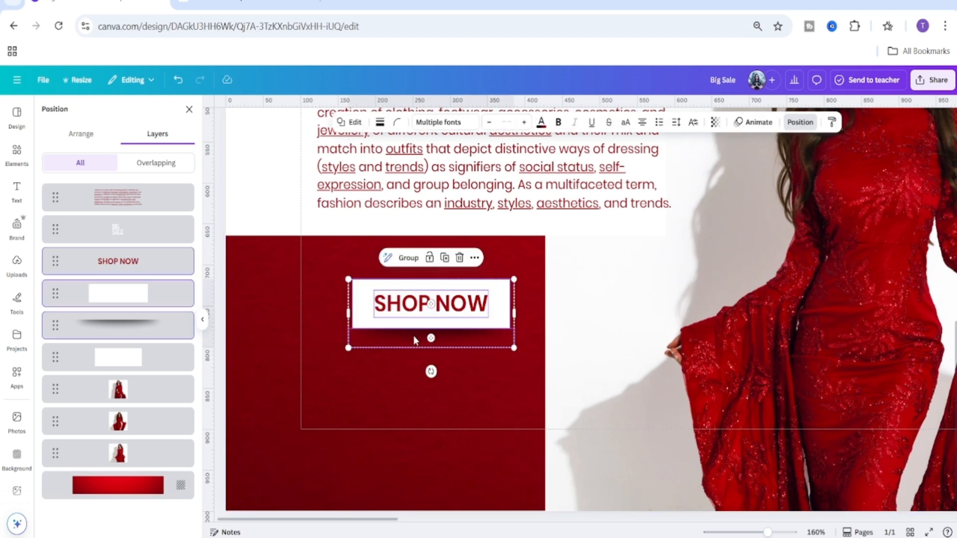
click(408, 258)
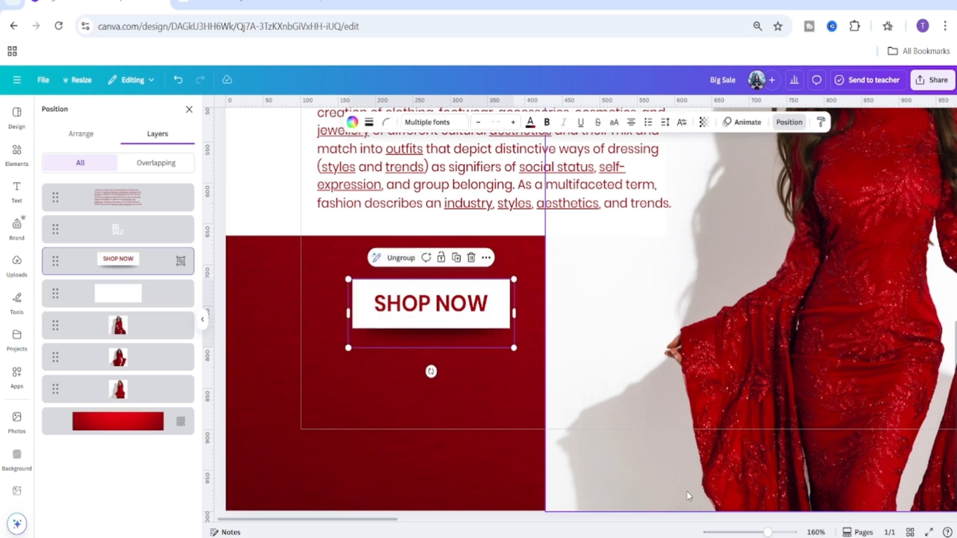
Widen, narrow and reposition the body text box inside the white panel beside the Big Sale headline.
drag(767, 533, 753, 533)
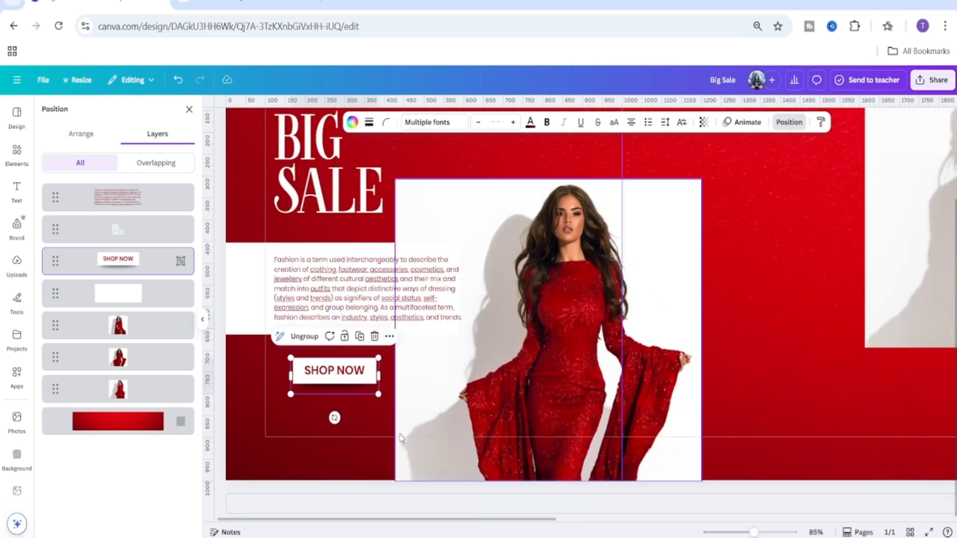
click(357, 273)
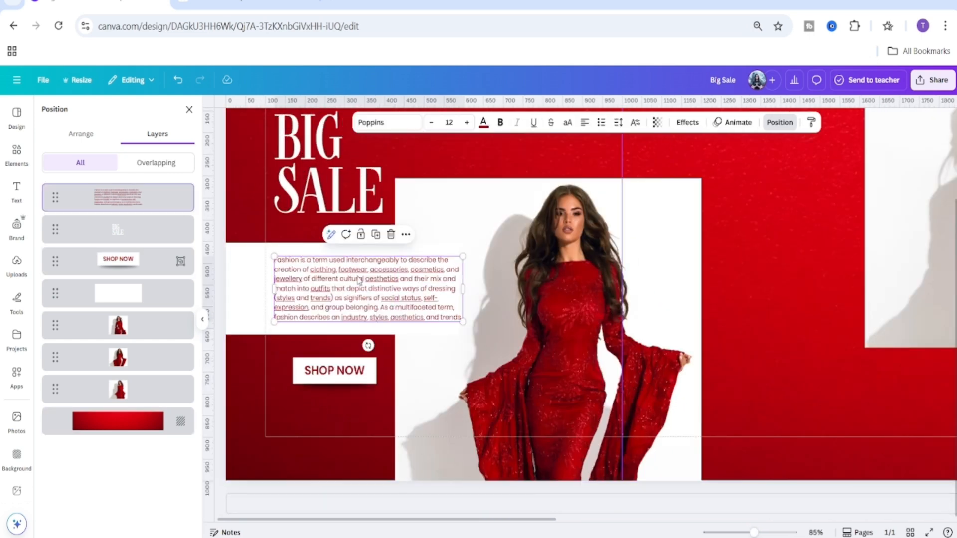
drag(464, 290, 491, 293)
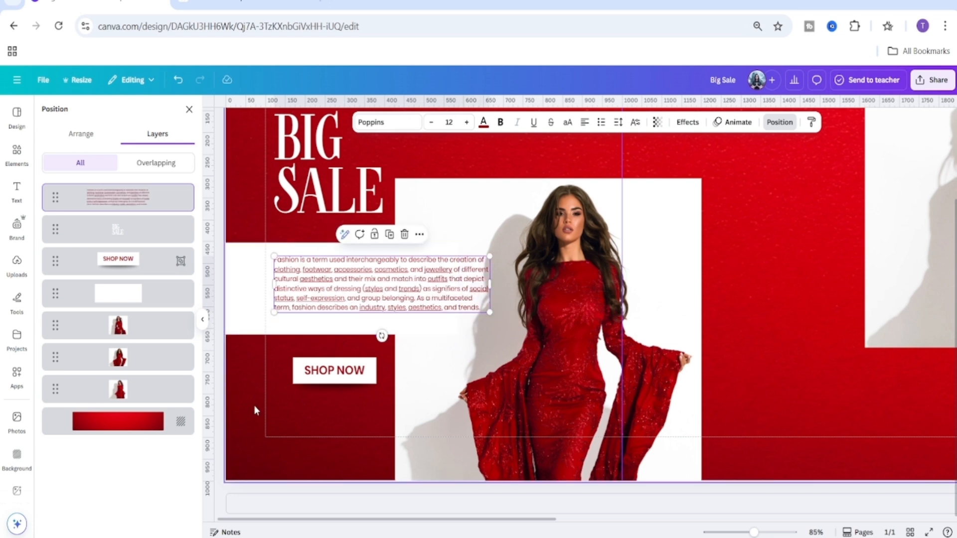
drag(407, 269, 406, 274)
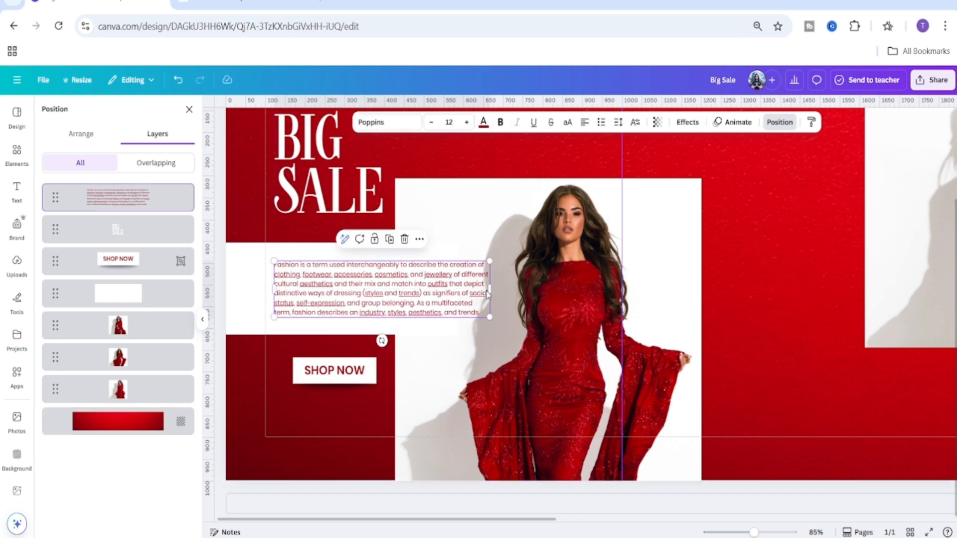
drag(491, 290, 476, 293)
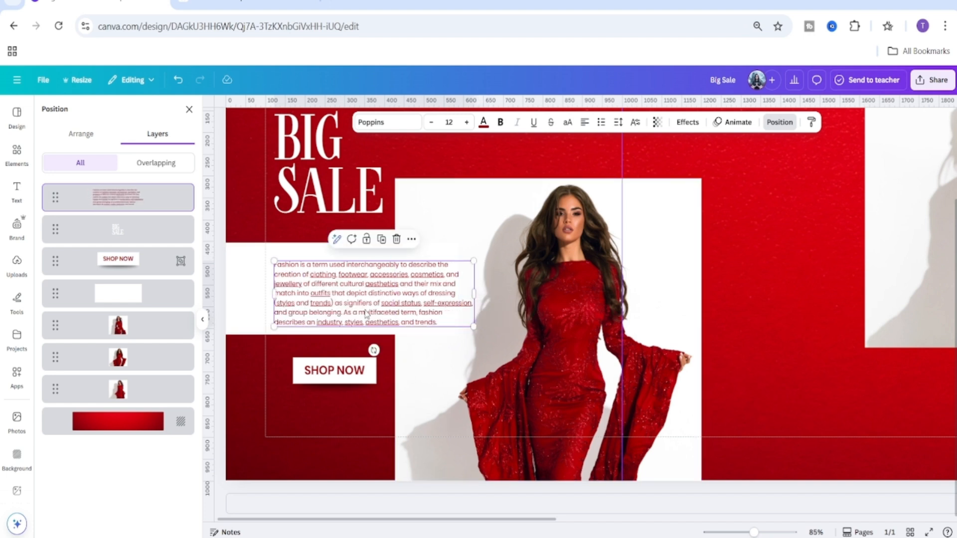
drag(366, 314, 364, 308)
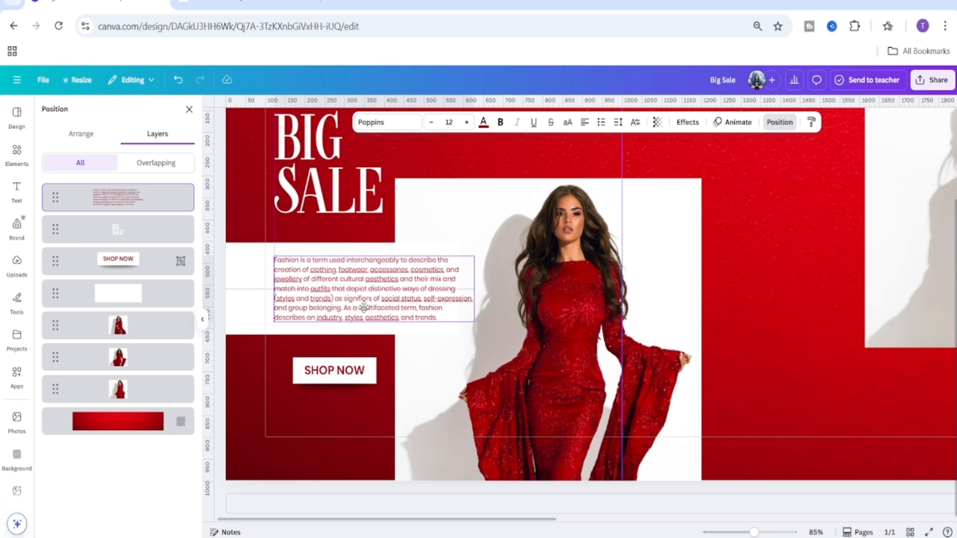
click(312, 437)
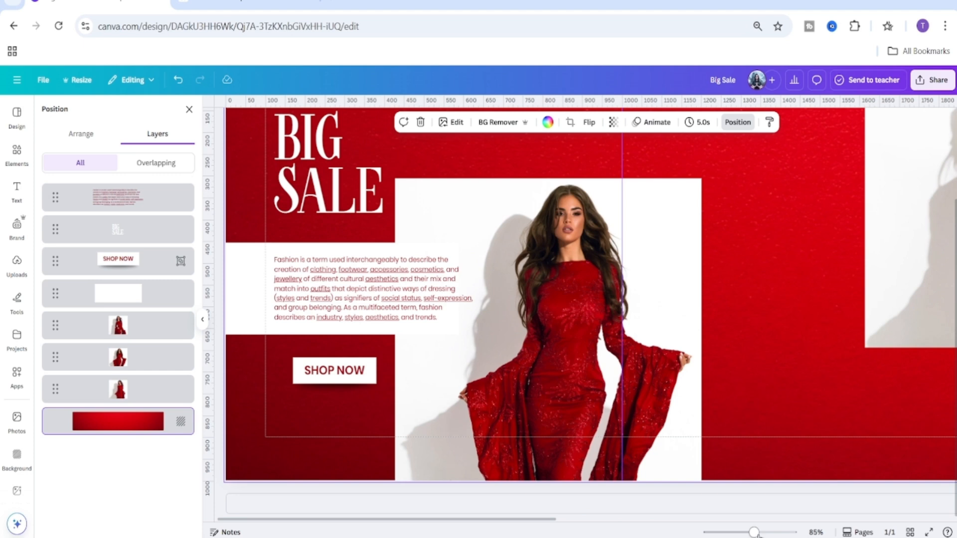
Add a circle shape from Elements, place it beside the Shop Now button and fill it with the document's dark red.
drag(755, 532, 749, 532)
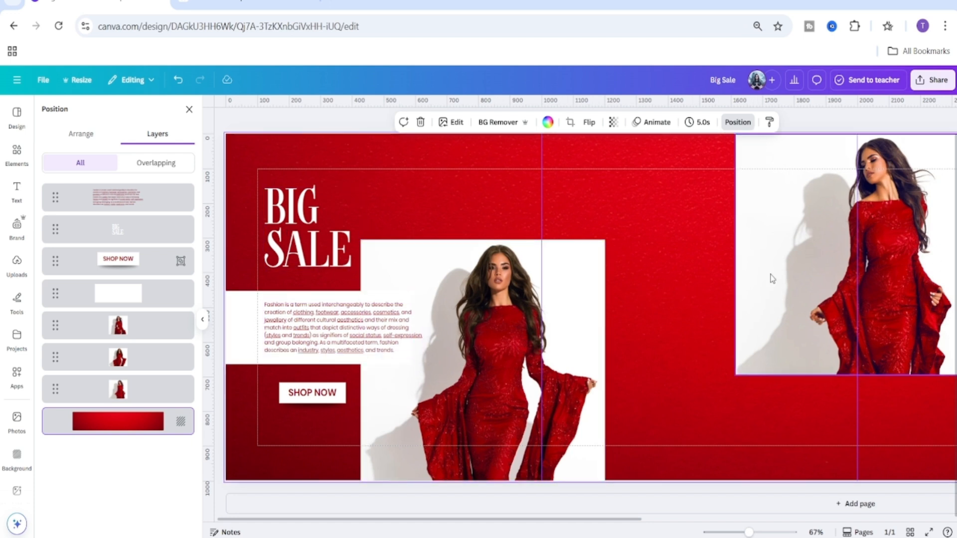
click(15, 157)
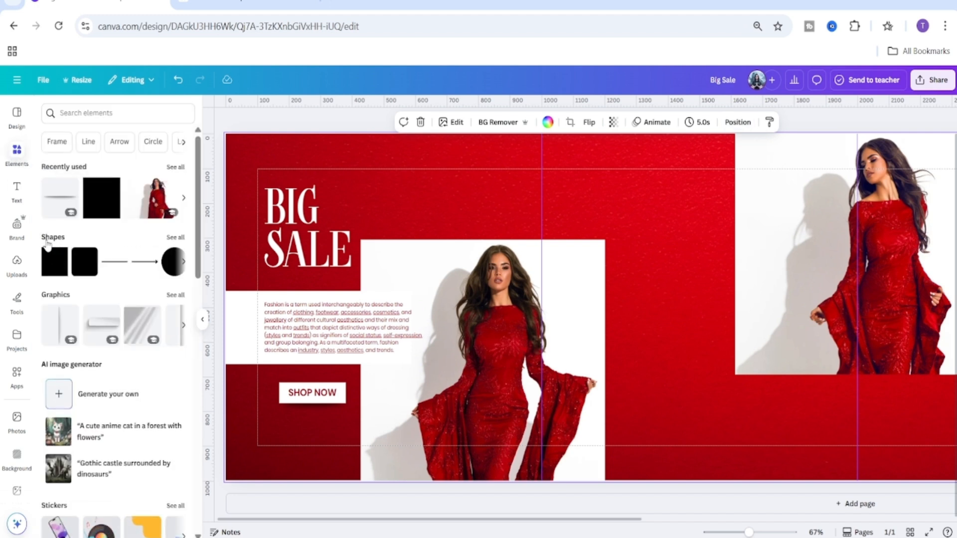
click(165, 273)
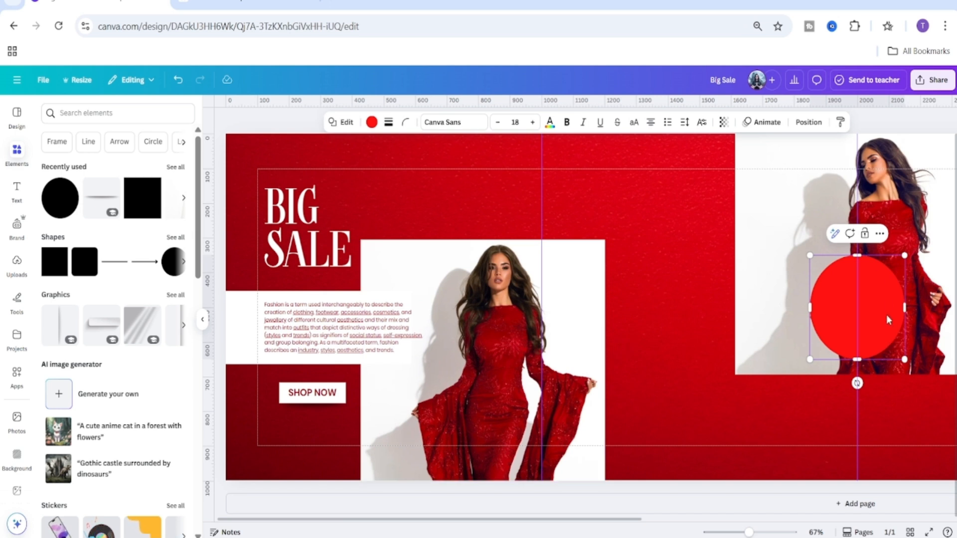
drag(888, 320, 407, 408)
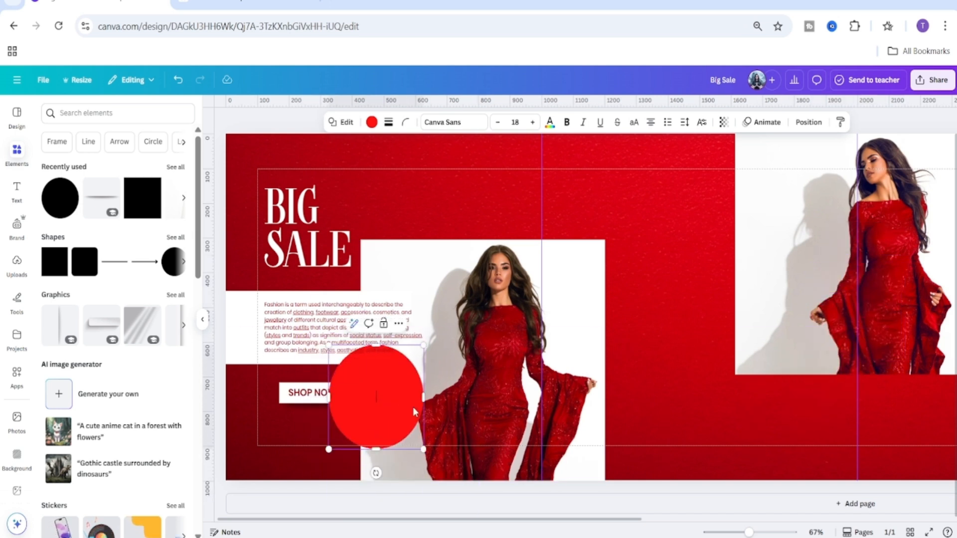
click(371, 122)
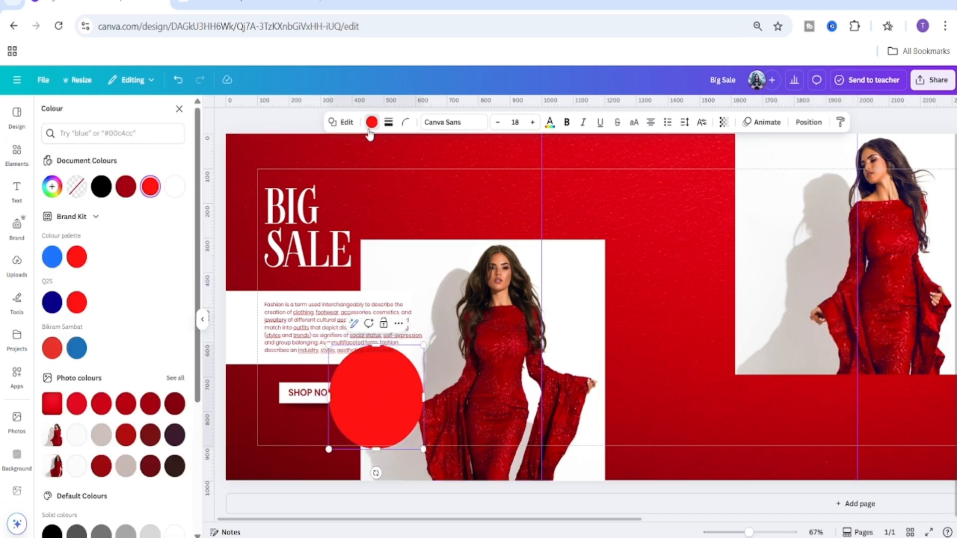
click(126, 189)
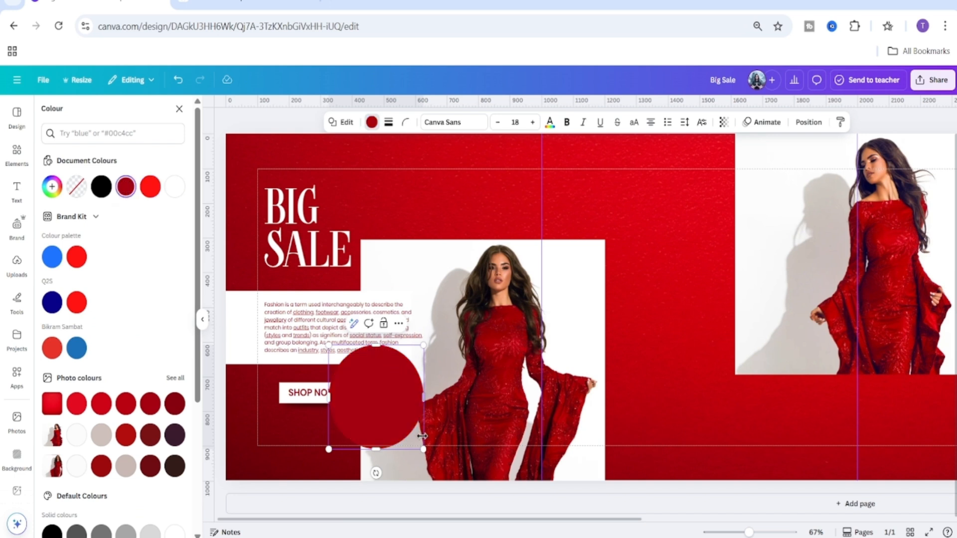
Shrink the dark red circle and move it below and right of the Shop Now button.
drag(424, 346, 400, 371)
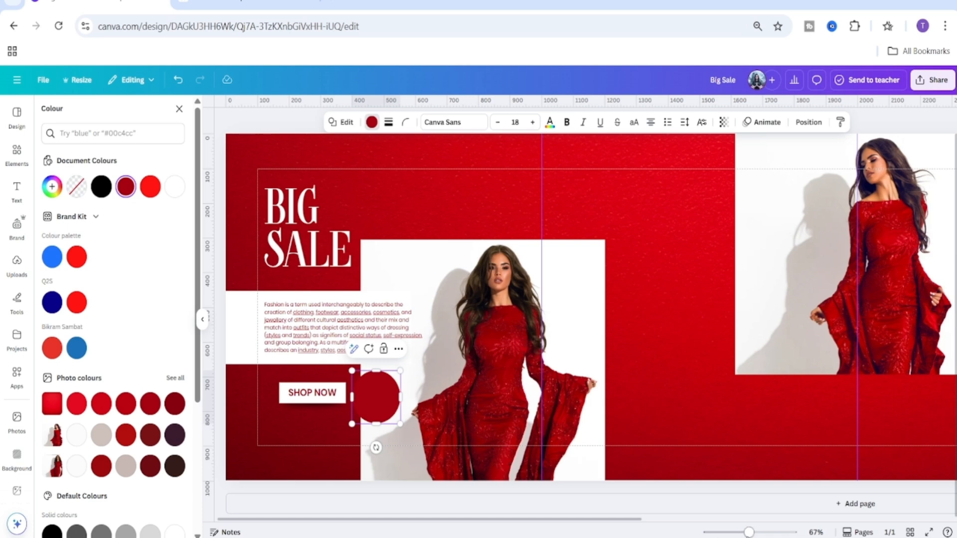
drag(749, 532, 758, 532)
drag(557, 520, 419, 520)
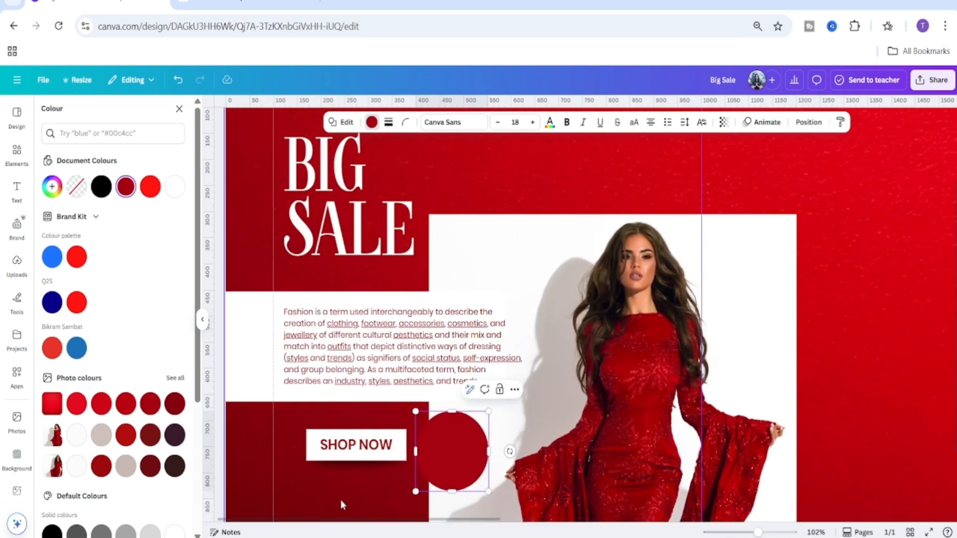
scroll(344, 463, down, 2)
click(349, 426)
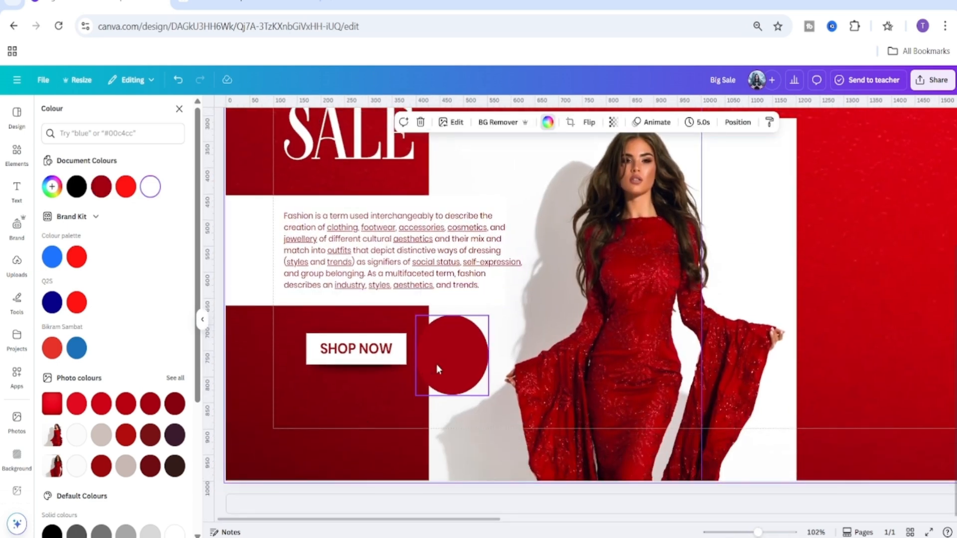
drag(436, 369, 428, 428)
Select the body text with its white panel and nudge them upward a few steps.
drag(246, 333, 296, 268)
drag(373, 286, 368, 267)
key(alt)
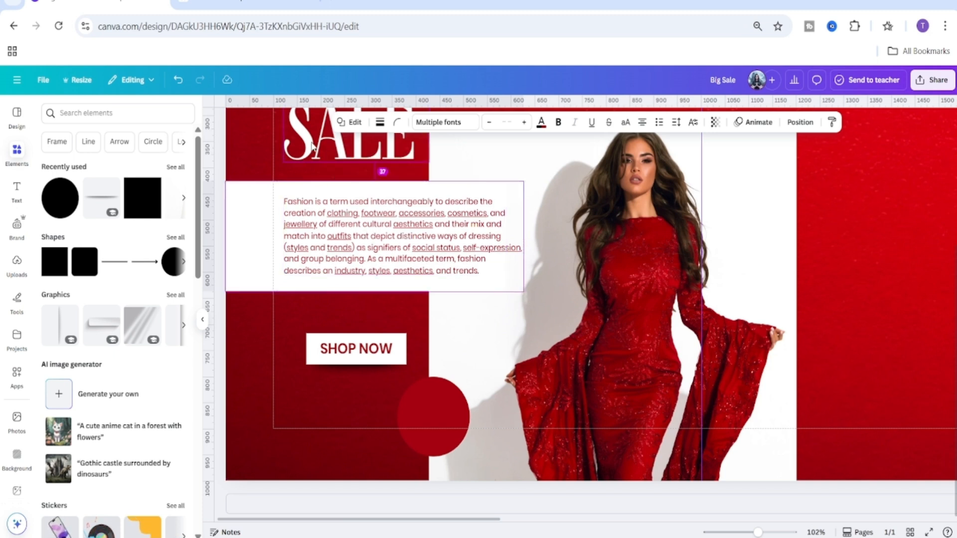
key(Up)
key(Up)
key(Up)
key(Up)
key(Up)
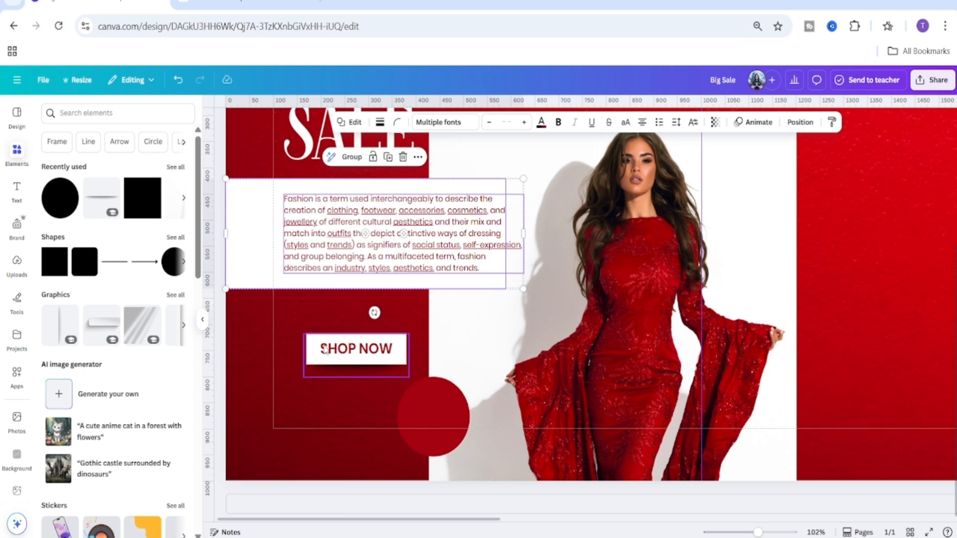
Move the grouped Shop Now button and the dark red circle upward, closer to the body text.
click(331, 375)
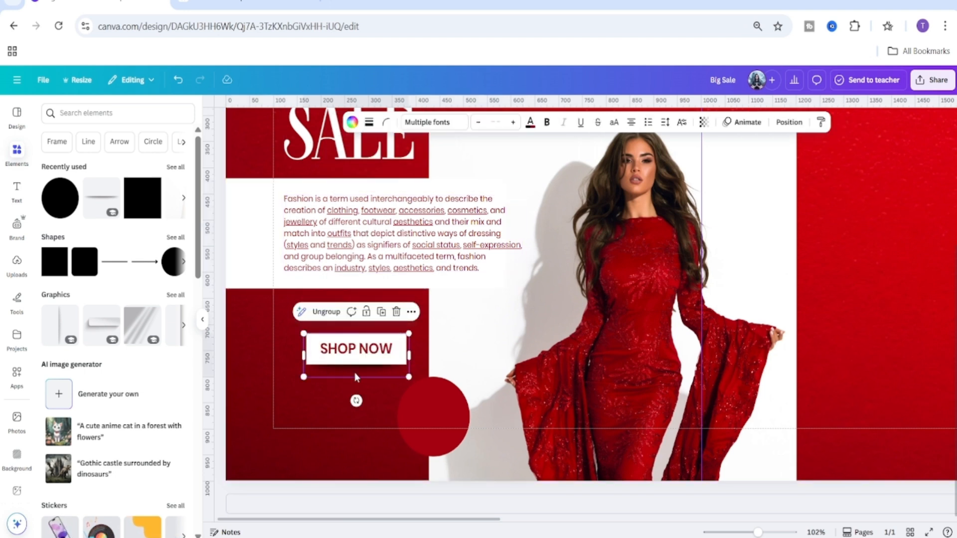
drag(357, 368, 357, 342)
click(341, 431)
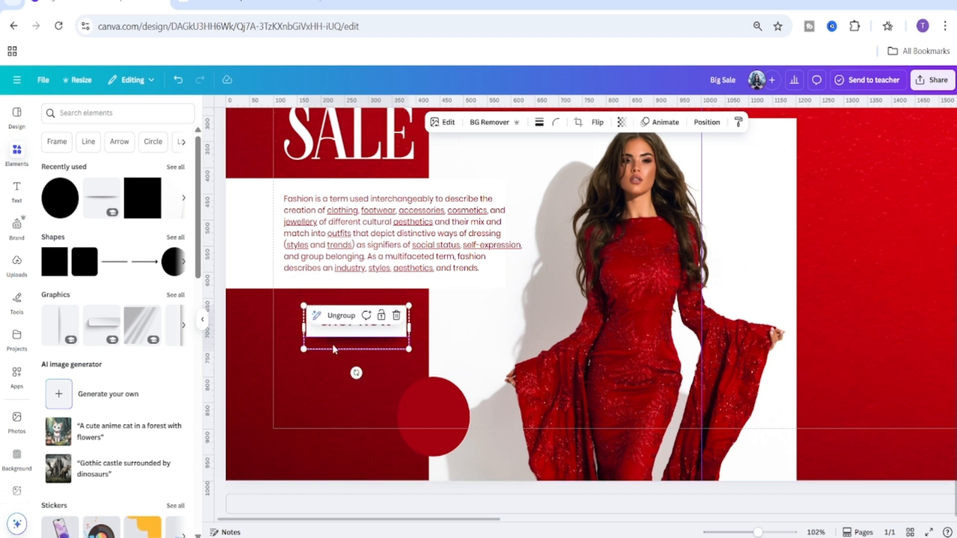
drag(435, 429, 438, 405)
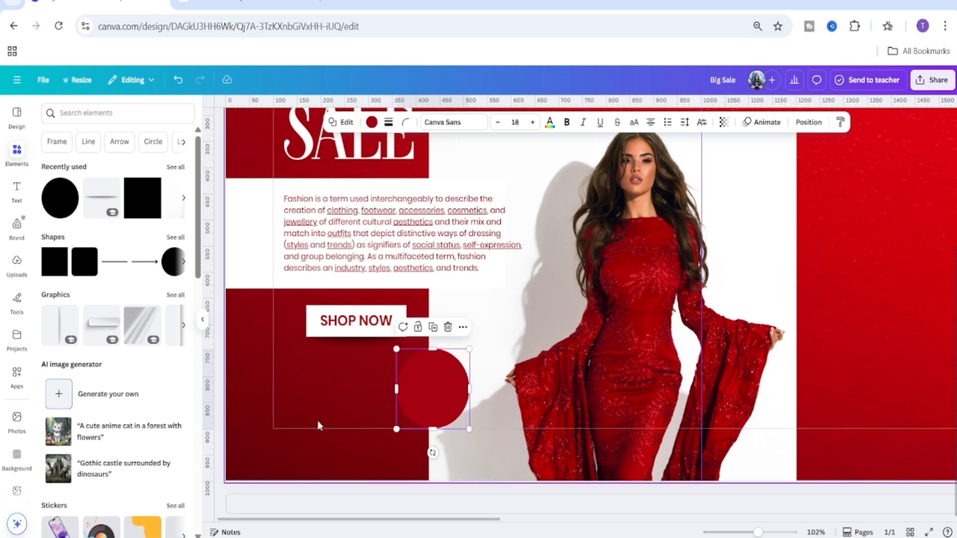
click(322, 398)
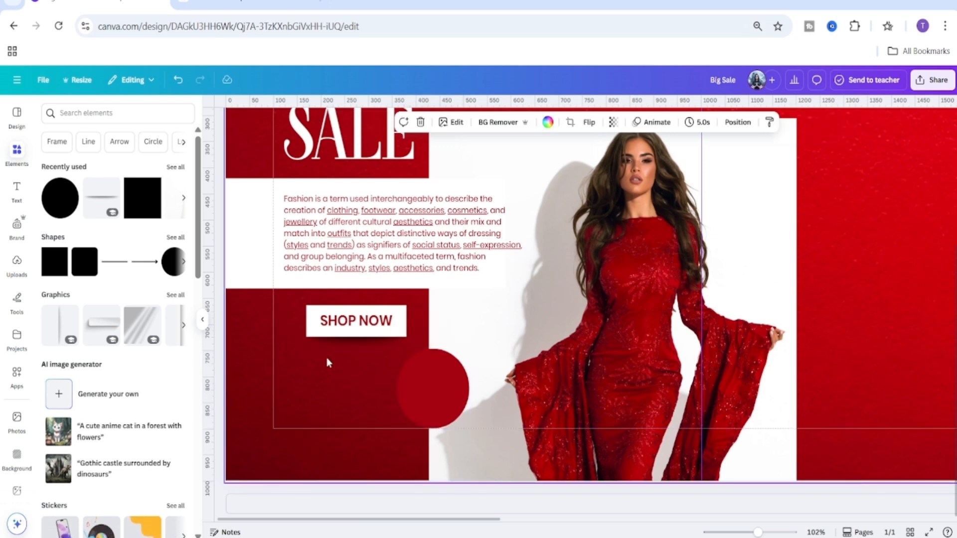
Duplicate the body text box and drag the copy down and right over the model photo.
click(442, 216)
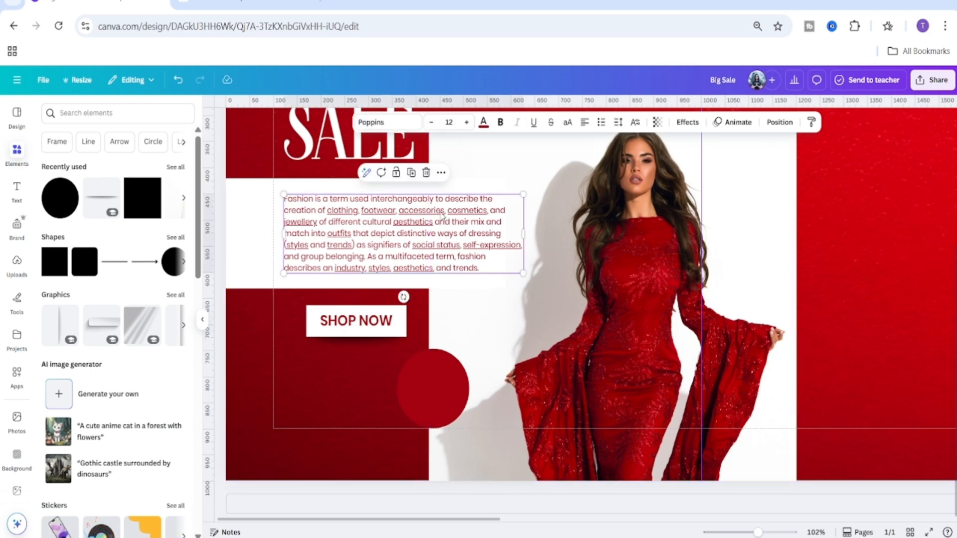
click(412, 180)
drag(413, 247, 520, 302)
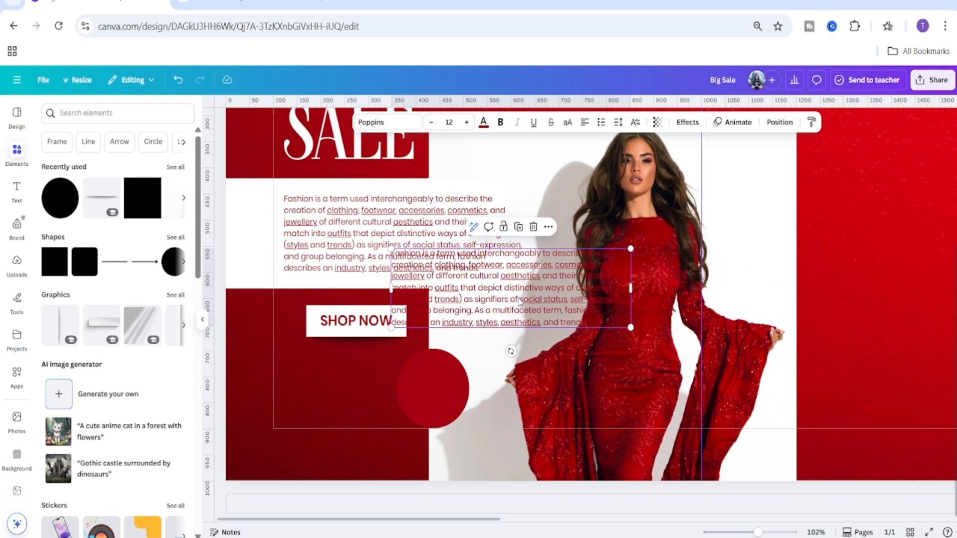
Replace the duplicated text box's content with "Up To" and center-align it.
double_click(520, 300)
key(BackSpace)
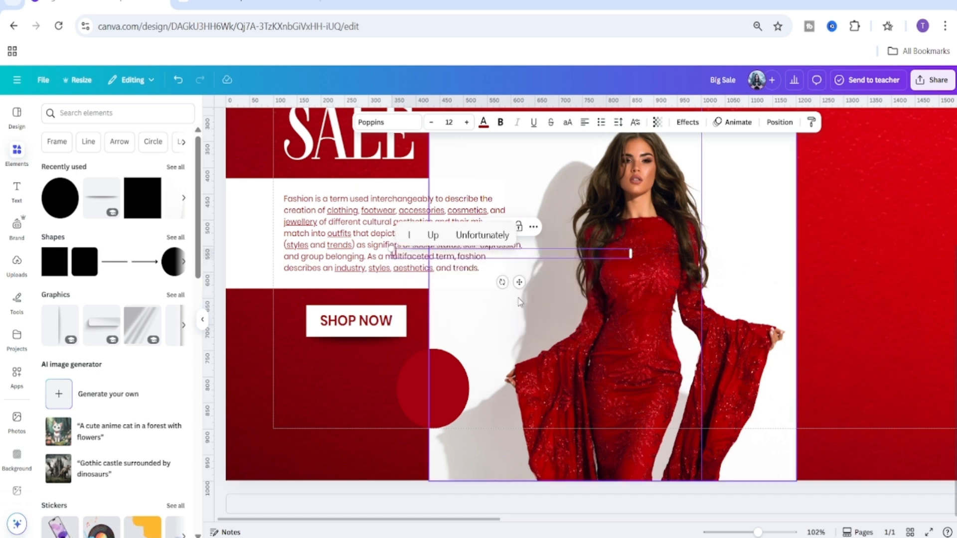
text(Up To)
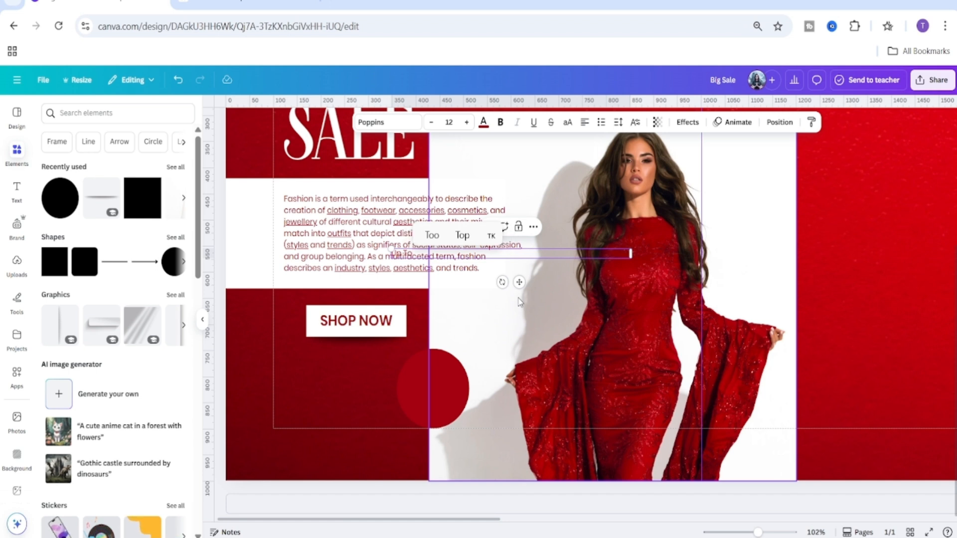
click(585, 123)
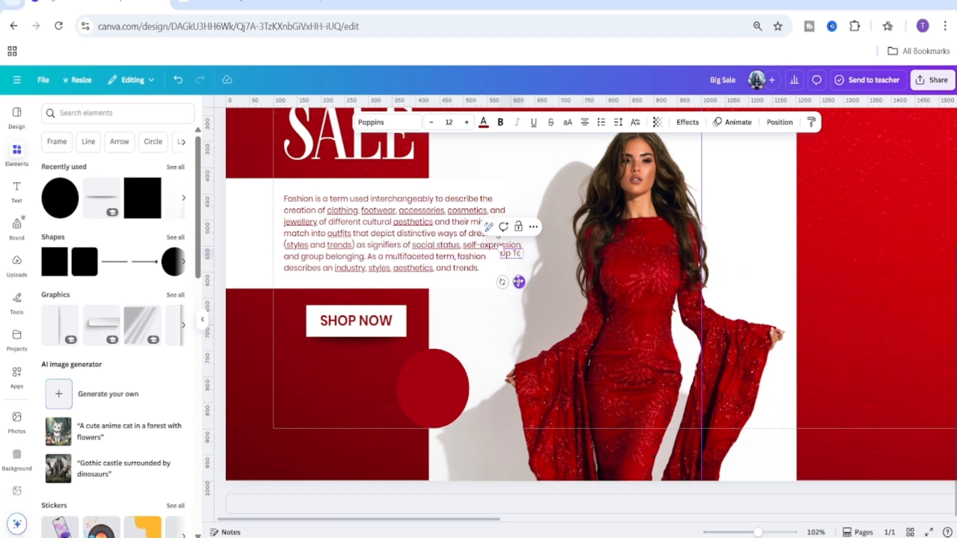
Color the "Up To" text white and move it onto the dark red circle.
click(483, 122)
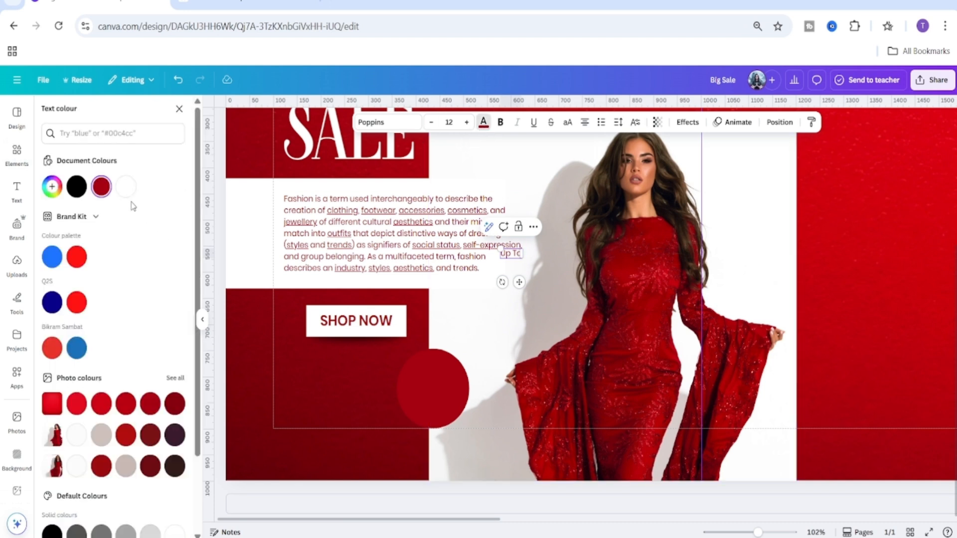
click(125, 186)
drag(521, 254, 438, 398)
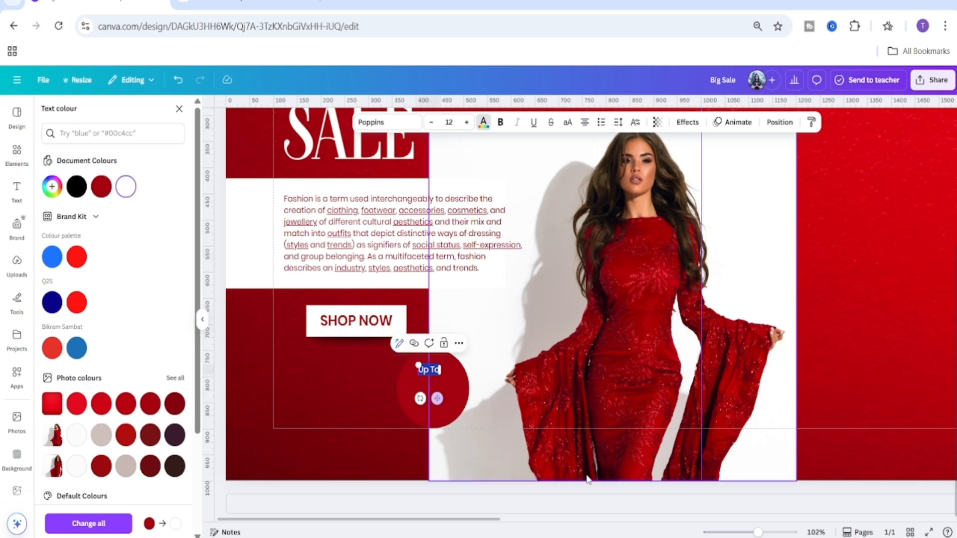
Set the "Up To" text's font size to 14.
drag(759, 534, 770, 533)
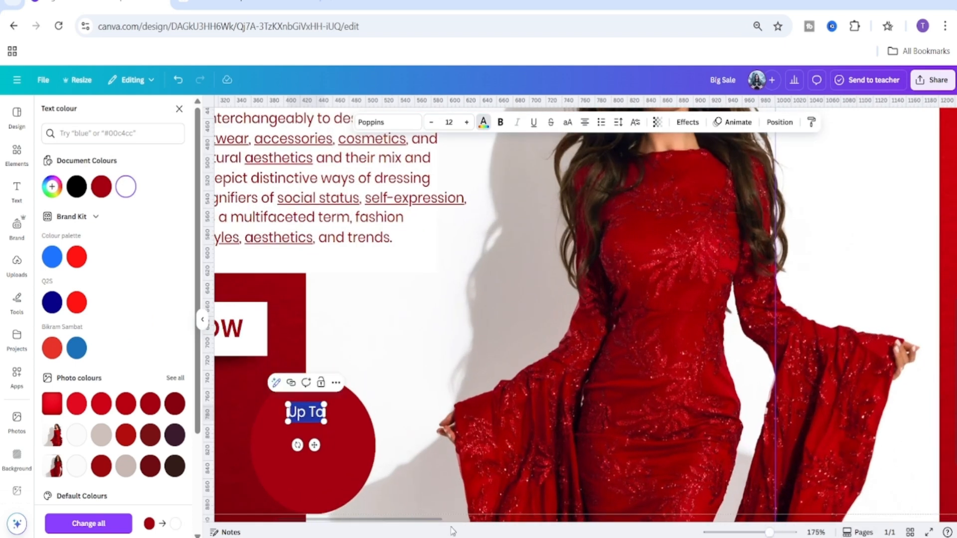
drag(434, 519, 367, 526)
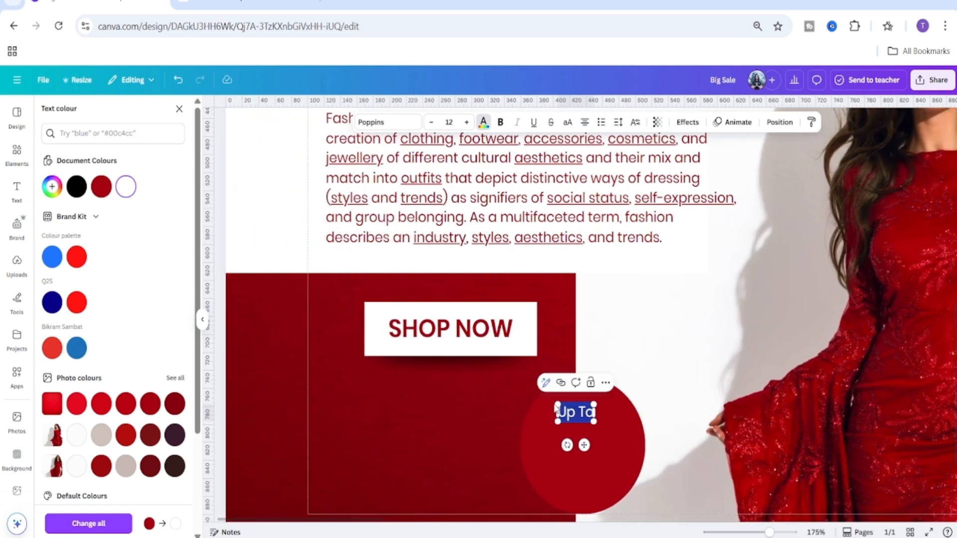
click(454, 120)
text(14)
key(Return)
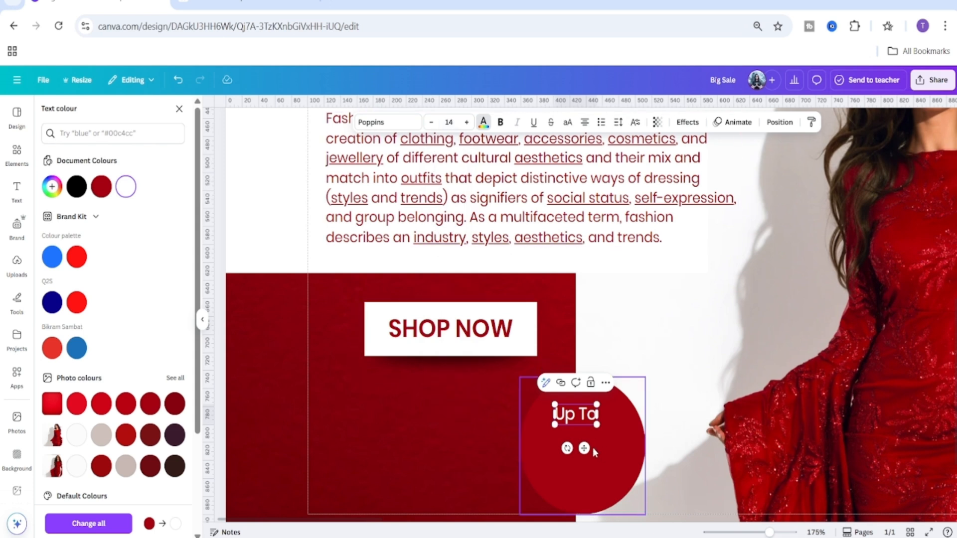
Duplicate the "Up To" text, move the copy below it and change it to "20%".
drag(584, 449, 580, 447)
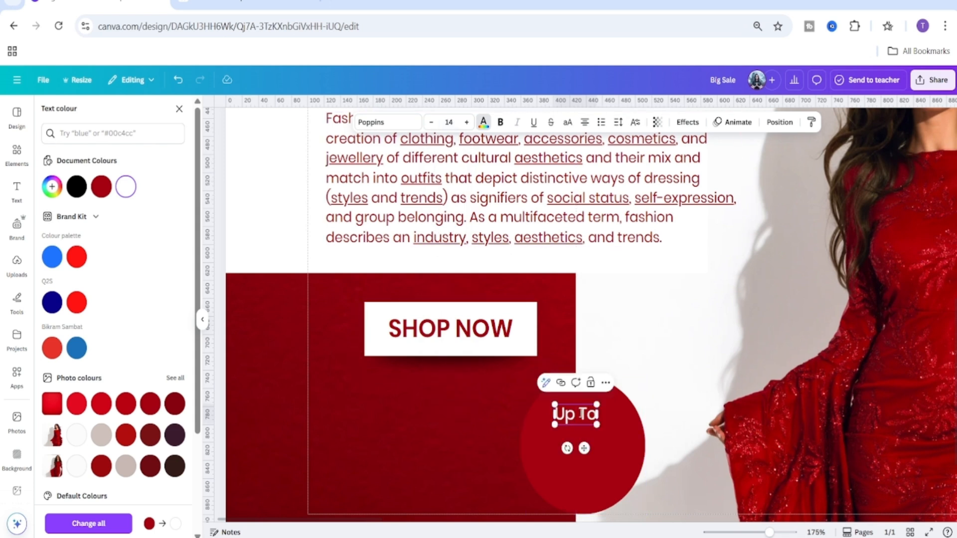
click(640, 397)
click(580, 414)
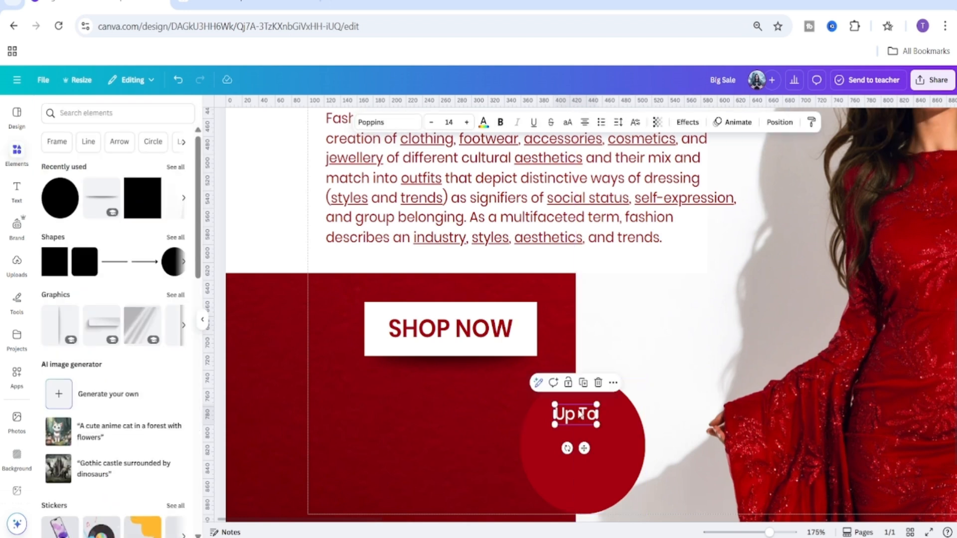
click(584, 384)
drag(577, 433, 576, 447)
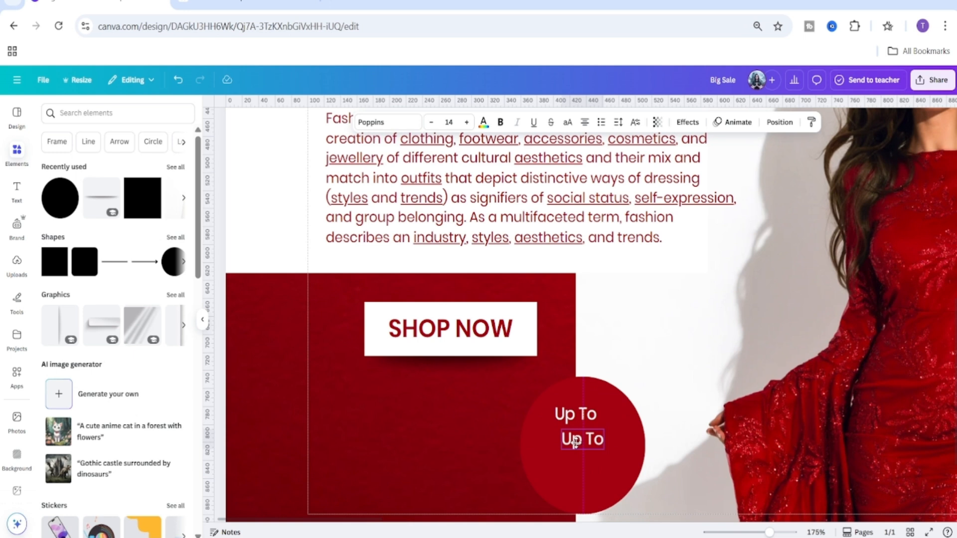
double_click(575, 443)
text(20)
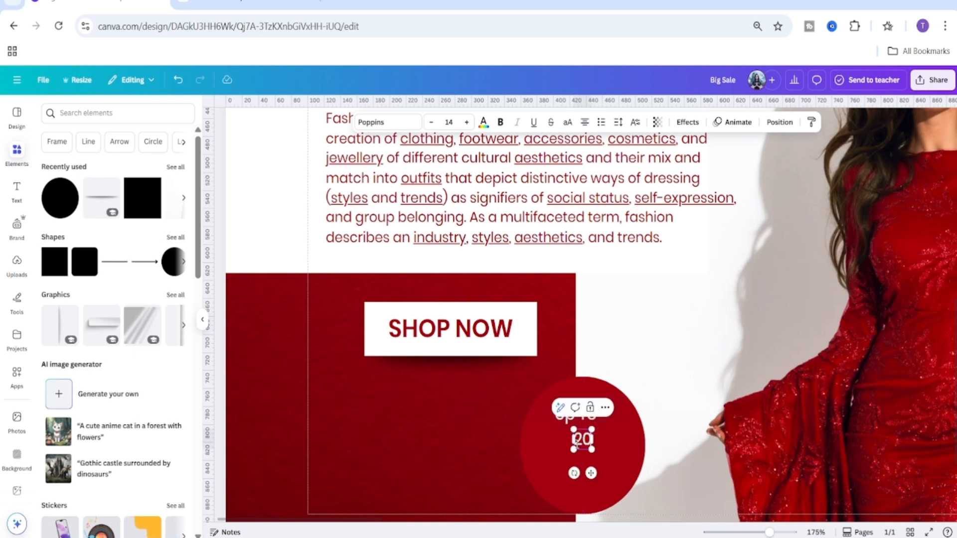
text(%)
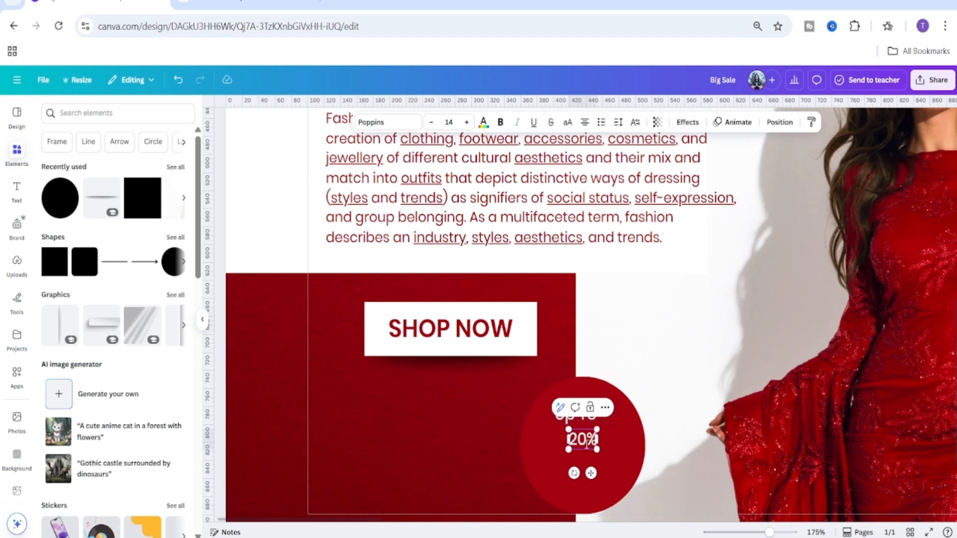
Set the "20%" text's font size to 21 and make it bold.
click(450, 123)
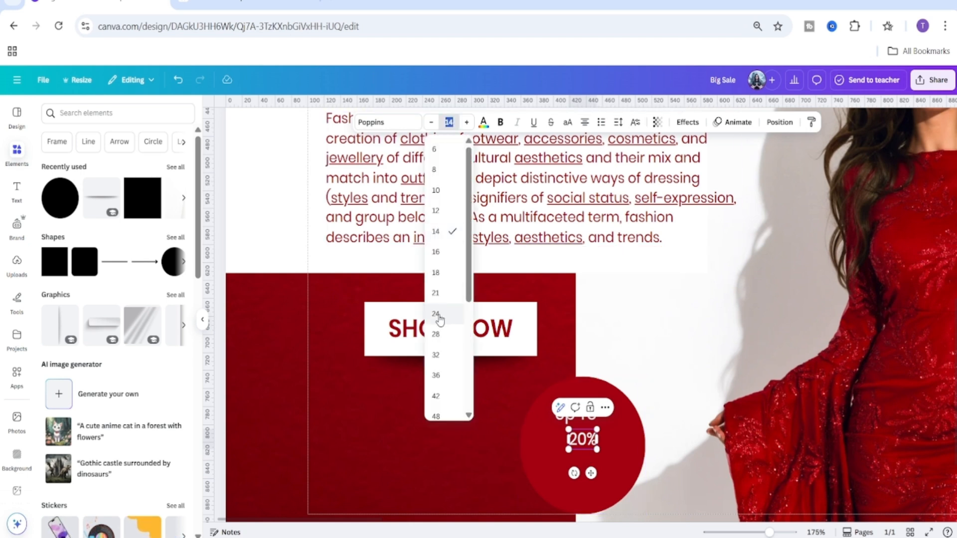
click(437, 274)
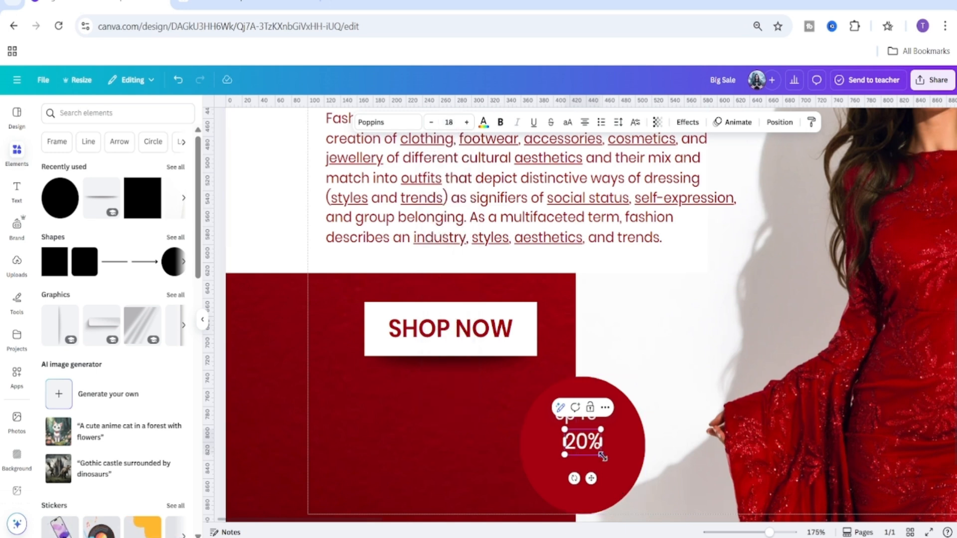
mouse_move(603, 456)
mouse_down()
mouse_move(620, 468)
mouse_move(607, 459)
mouse_up()
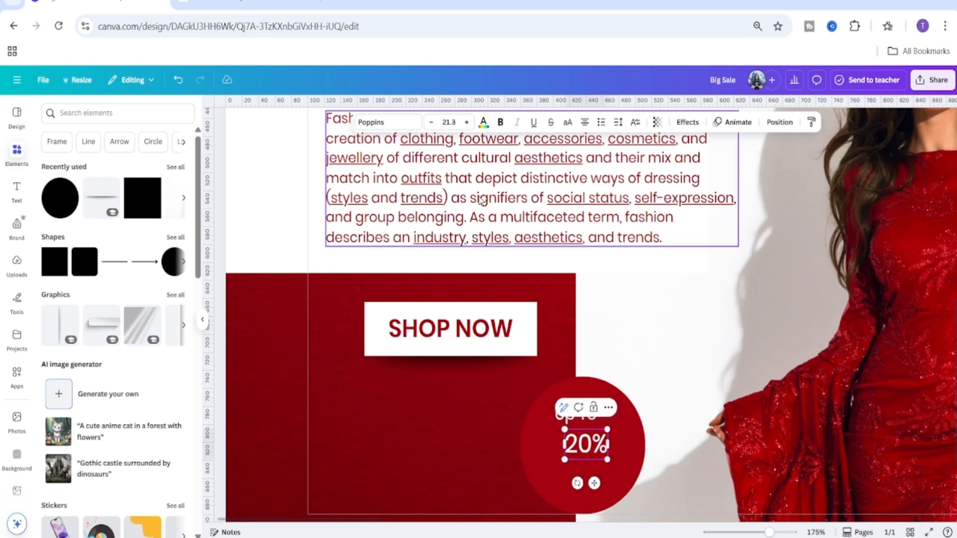
click(449, 122)
click(438, 172)
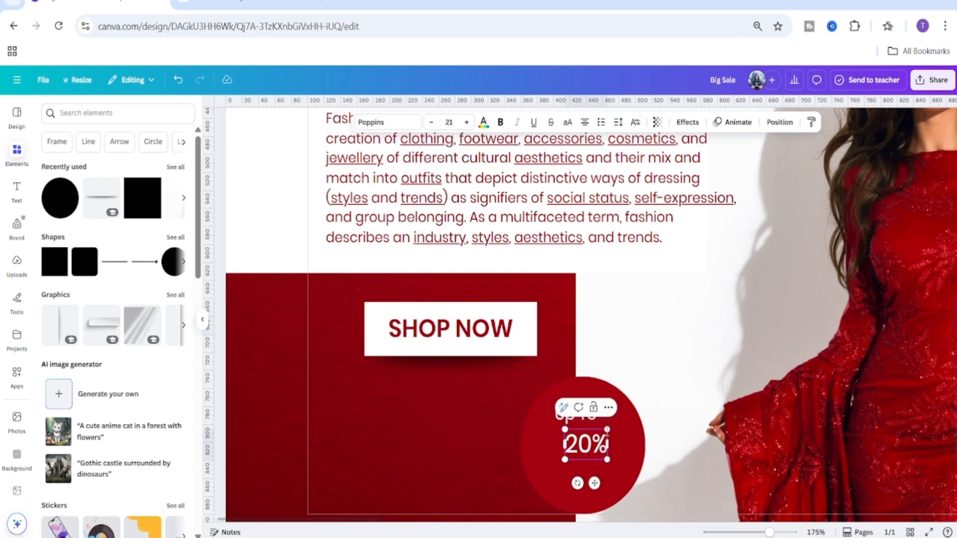
click(501, 122)
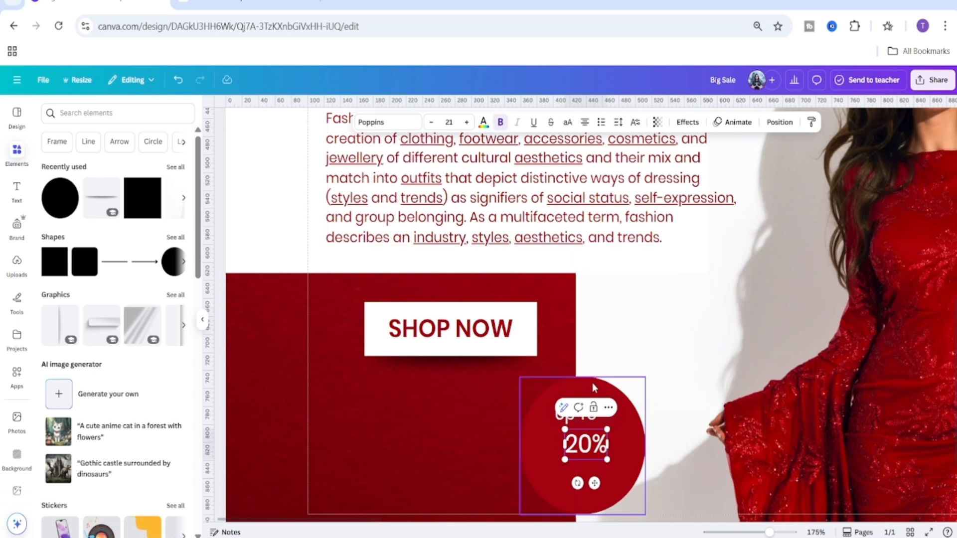
Change the "20%" text's font to Poppins SemiBold.
double_click(586, 444)
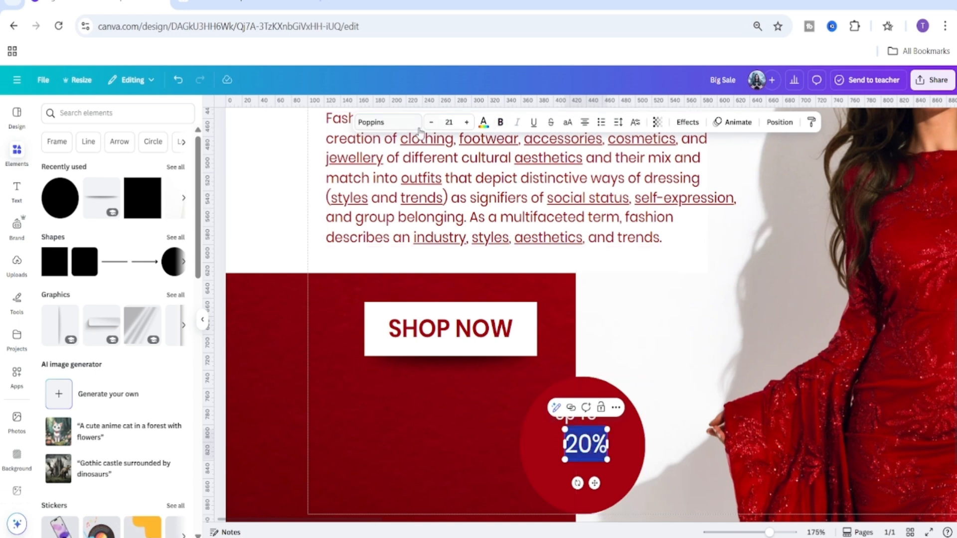
click(388, 122)
click(47, 208)
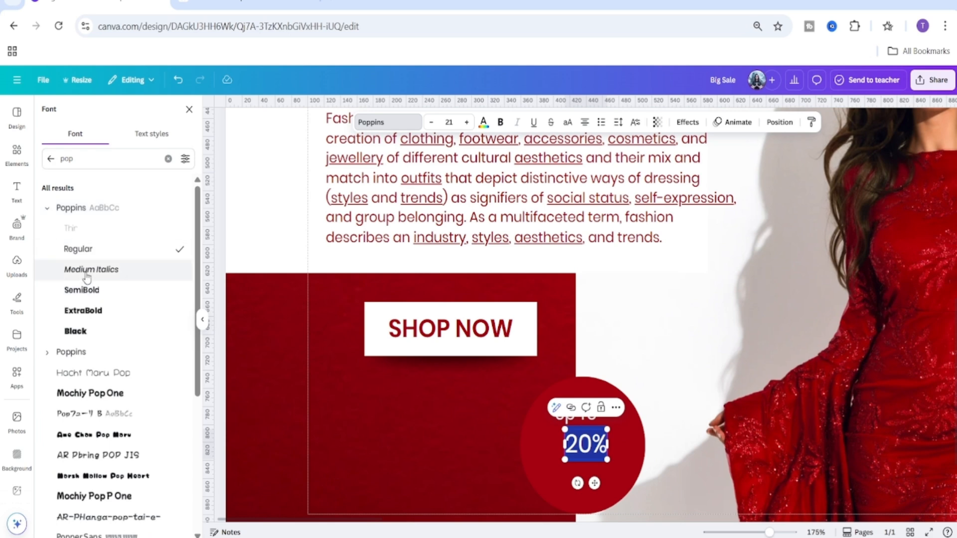
click(121, 292)
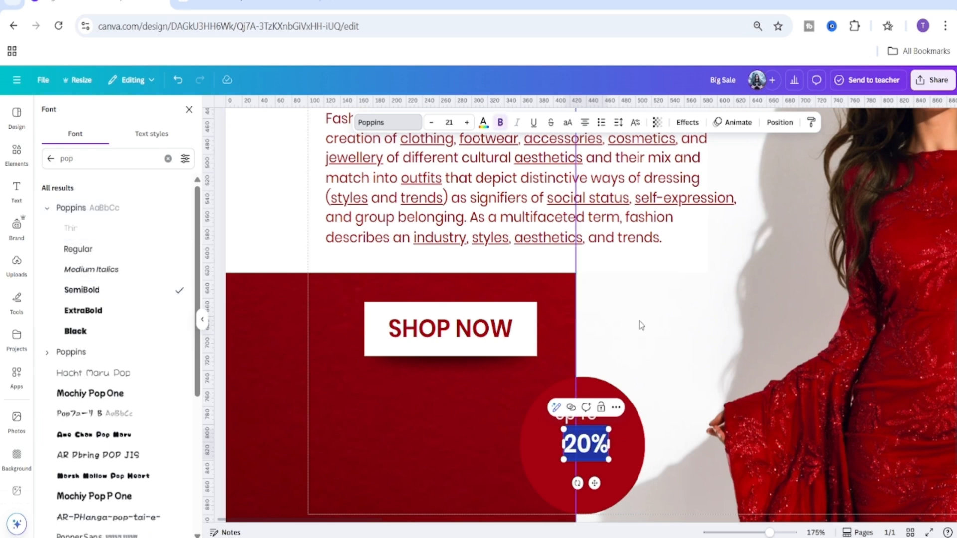
click(642, 326)
Increase the "20%" text's font size to 24.
scroll(609, 413, down, 1)
click(601, 382)
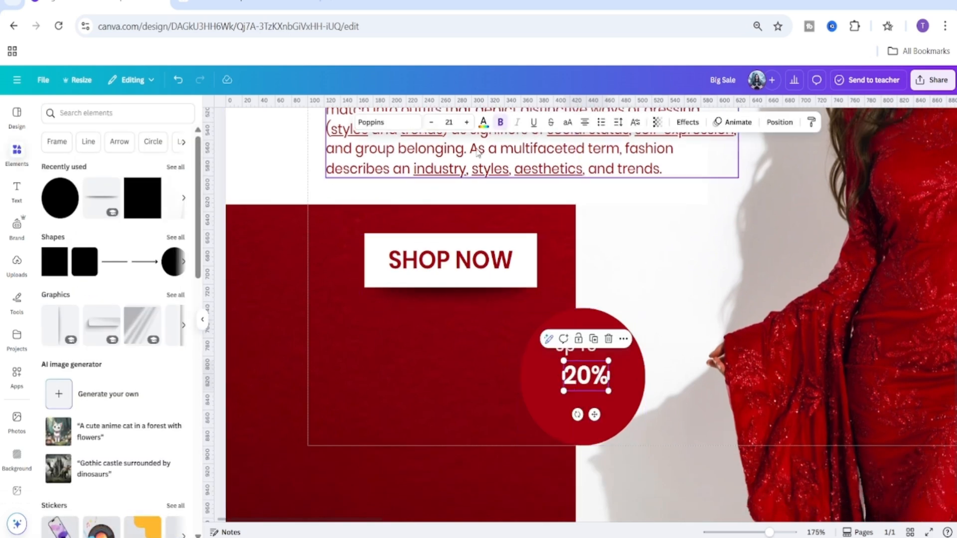
click(467, 122)
click(467, 122)
click(467, 122)
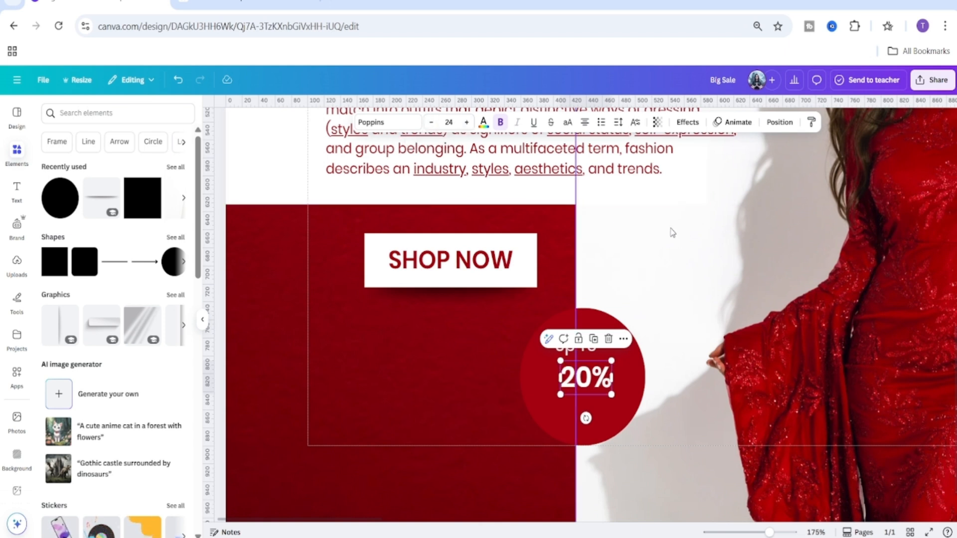
click(667, 281)
Nudge the "20%" text slightly upward within the circle.
drag(594, 383, 593, 376)
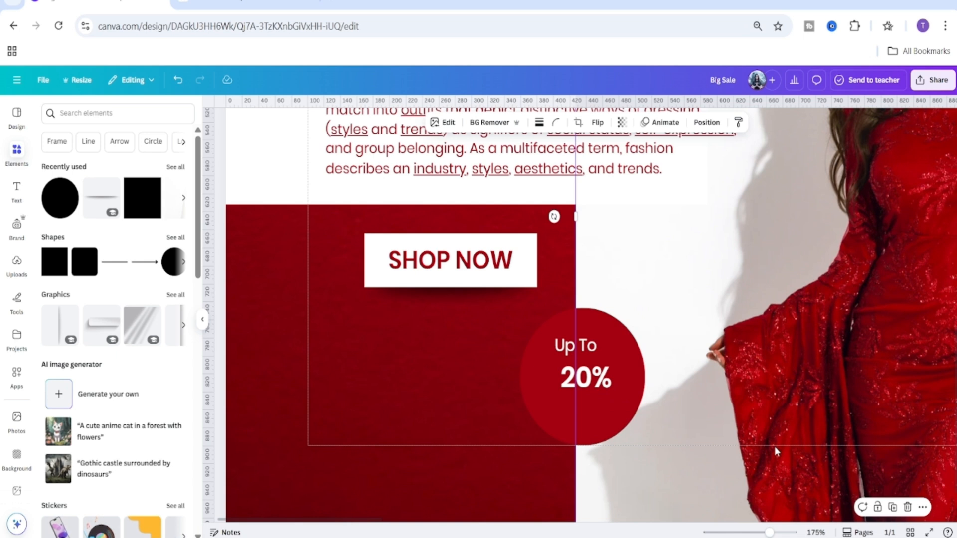
key(ctrl+z)
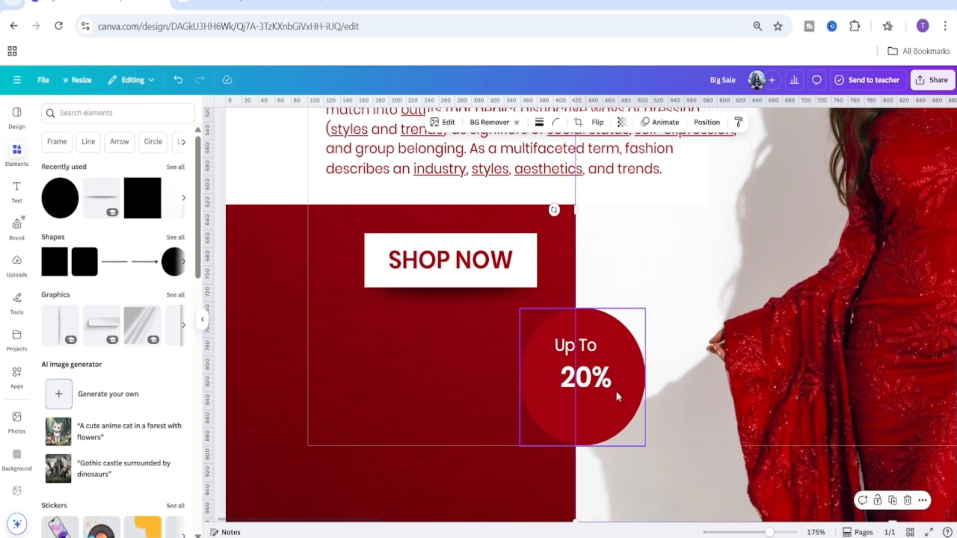
click(589, 396)
drag(590, 397, 594, 370)
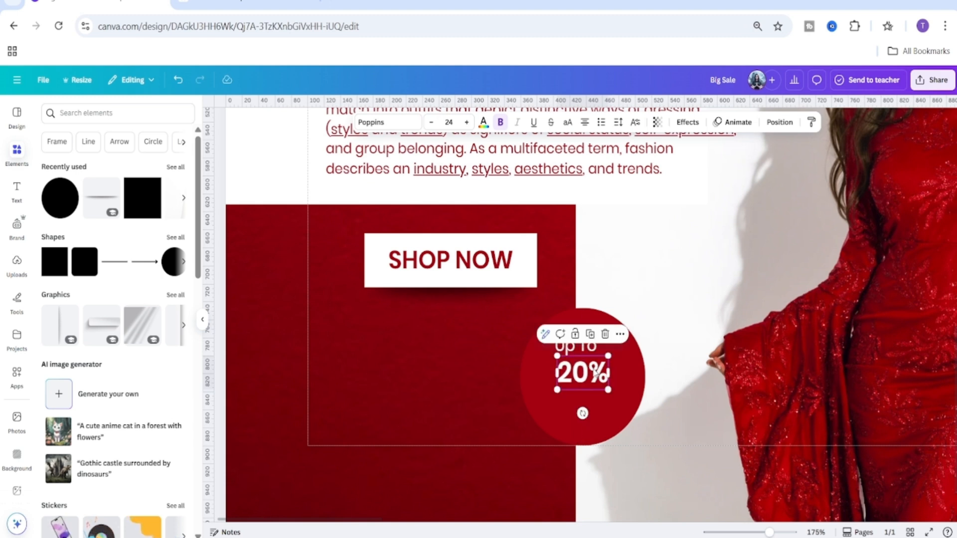
Duplicate the "Up To" text, move the copy below the 20% and change it to "Off".
click(567, 351)
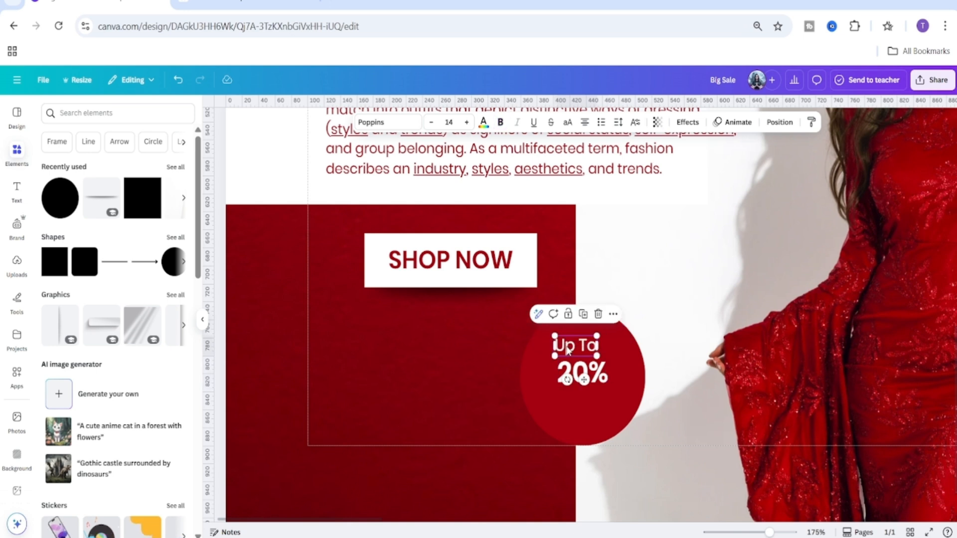
click(583, 315)
drag(593, 364, 587, 426)
double_click(586, 424)
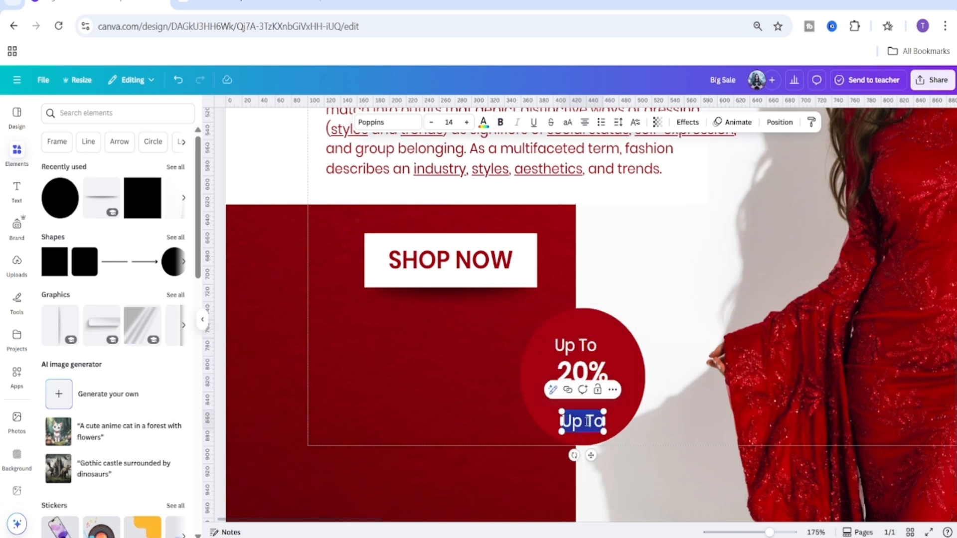
text(Offi)
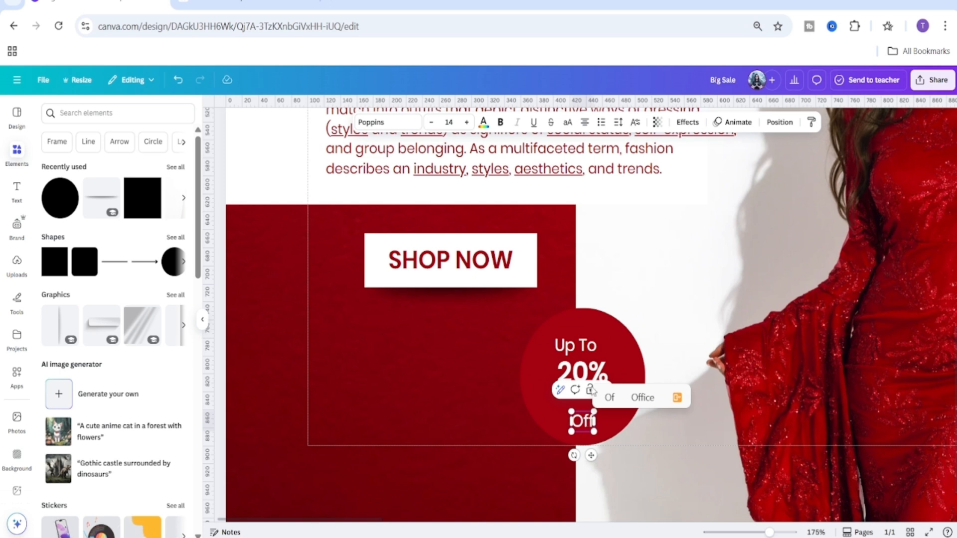
drag(607, 450, 606, 436)
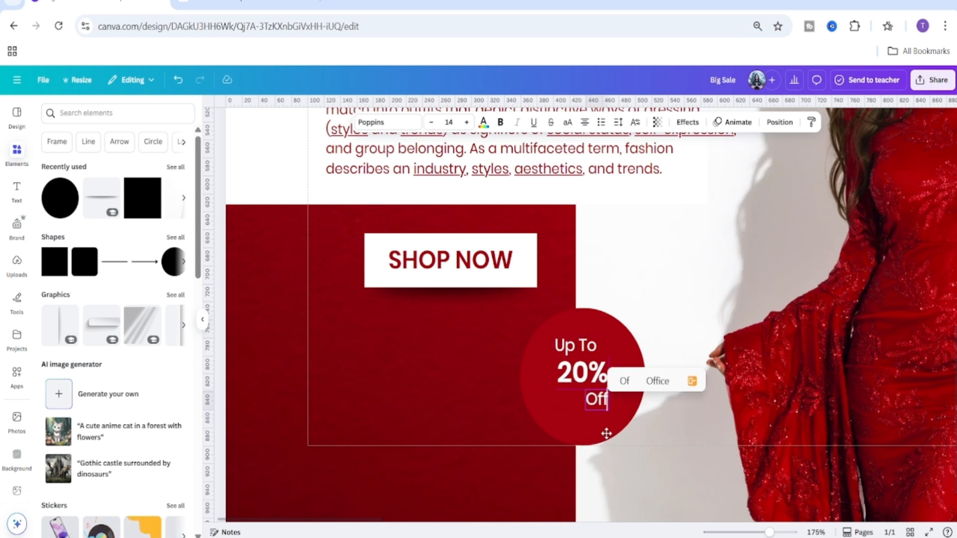
drag(606, 434, 606, 431)
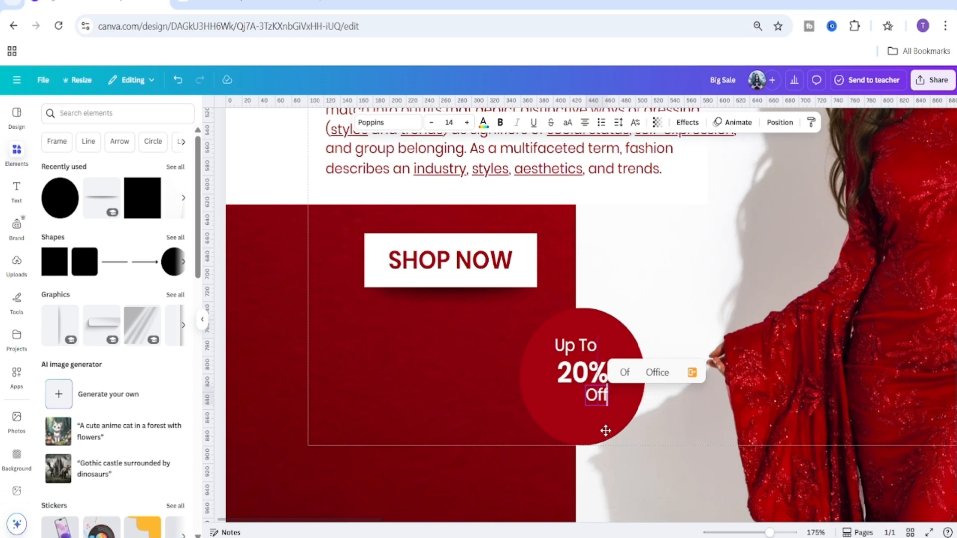
click(668, 331)
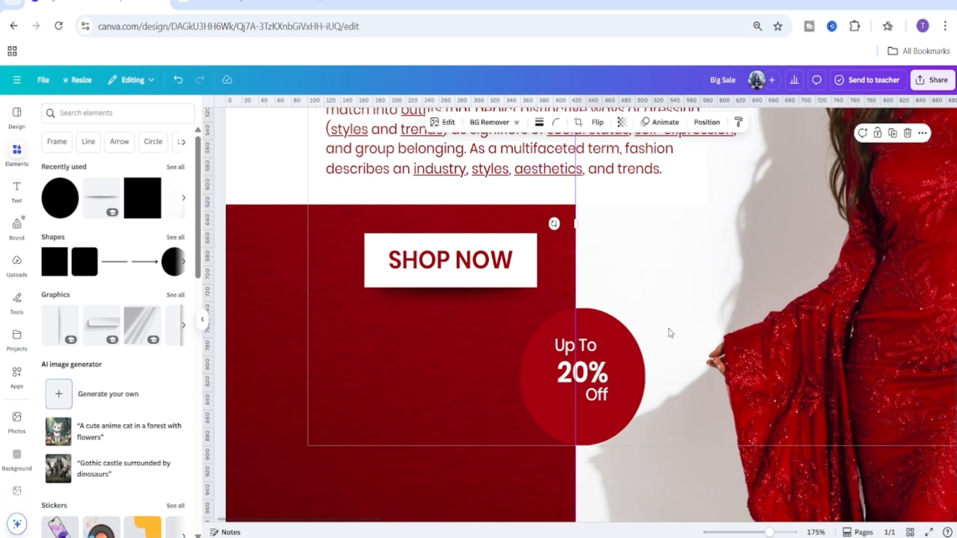
Nudge the "Up To" text slightly downward toward the 20%.
scroll(583, 292, down, 1)
click(568, 292)
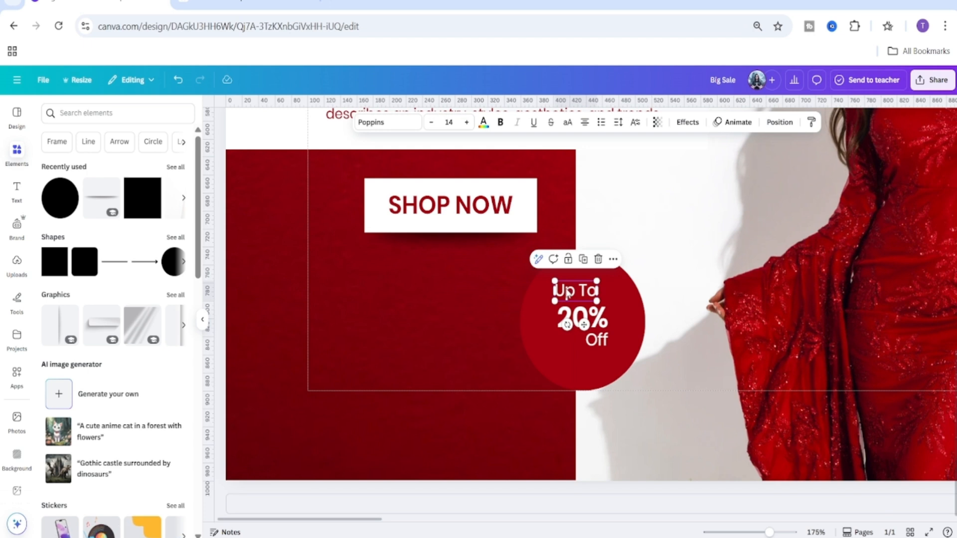
drag(568, 294, 568, 293)
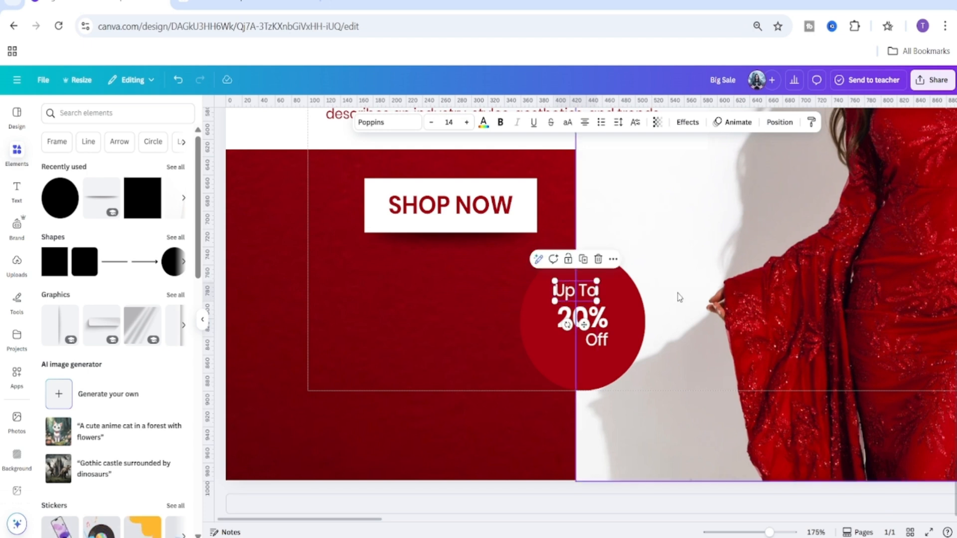
key(Down)
key(Down)
key(Down)
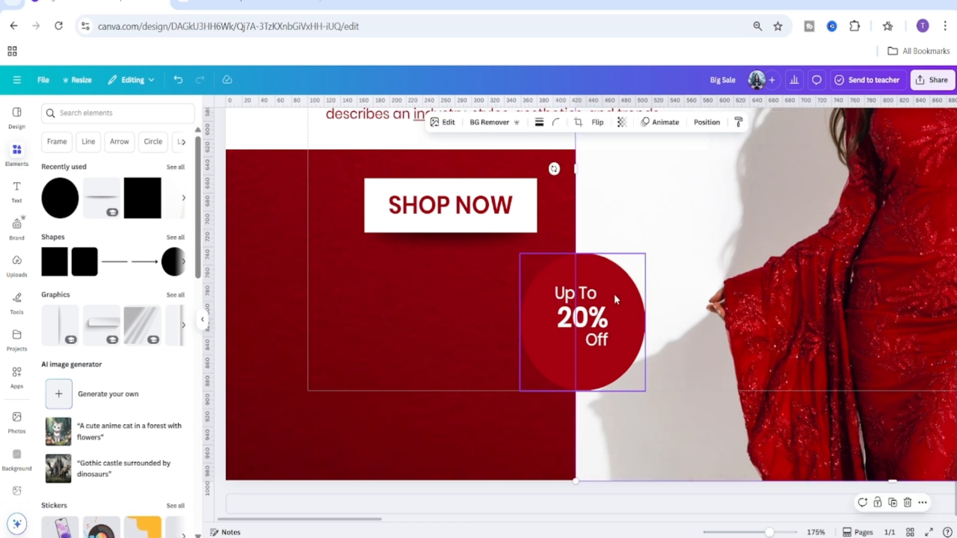
Nudge the "Off" text slightly downward below the 20%.
click(600, 344)
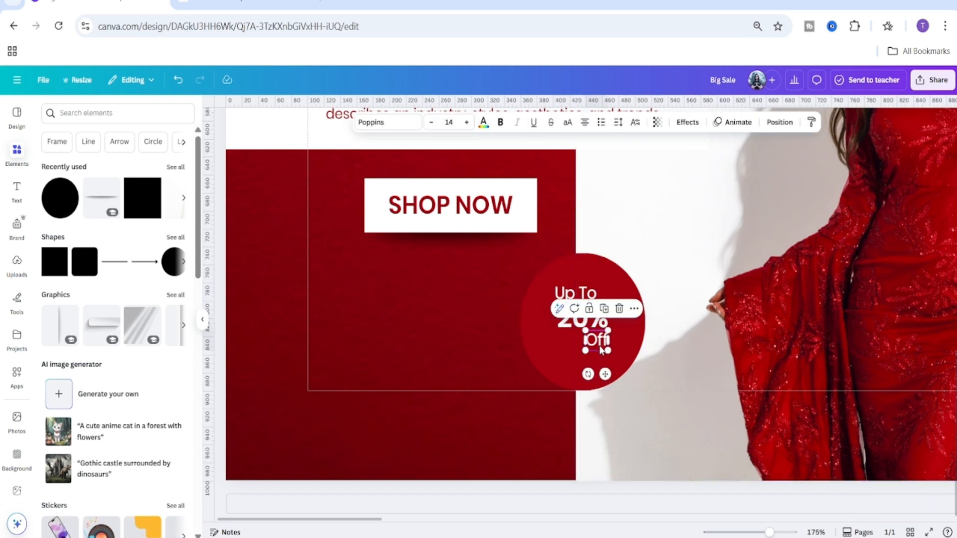
click(600, 346)
click(690, 280)
click(605, 347)
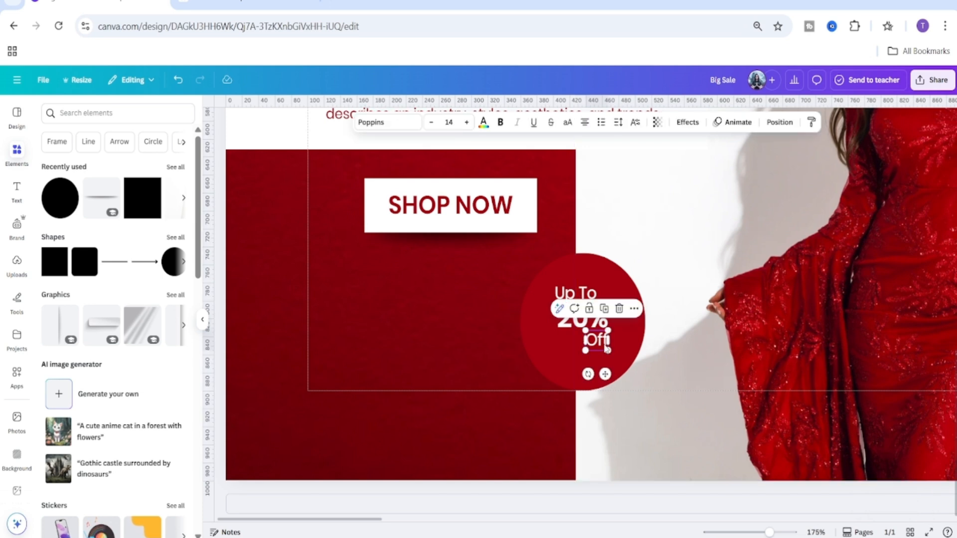
key(Down)
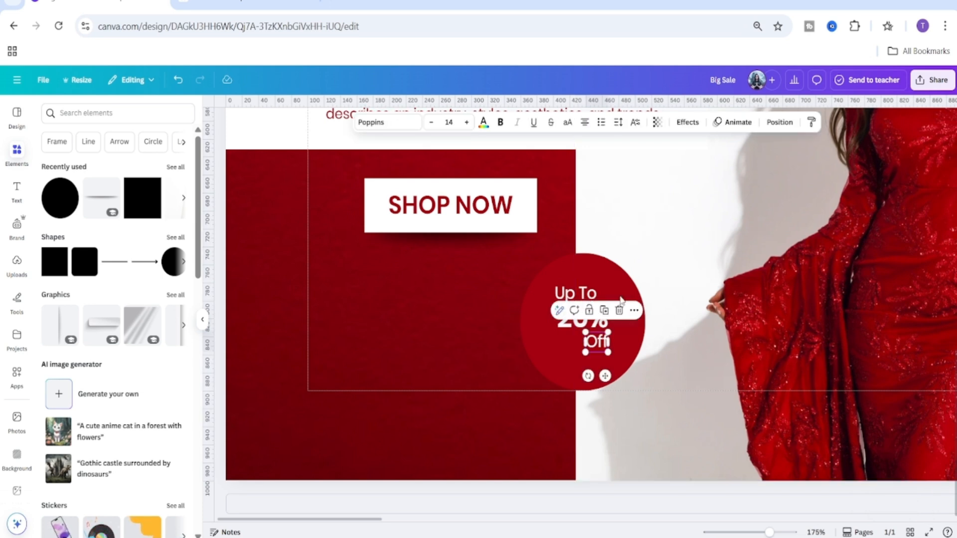
click(684, 250)
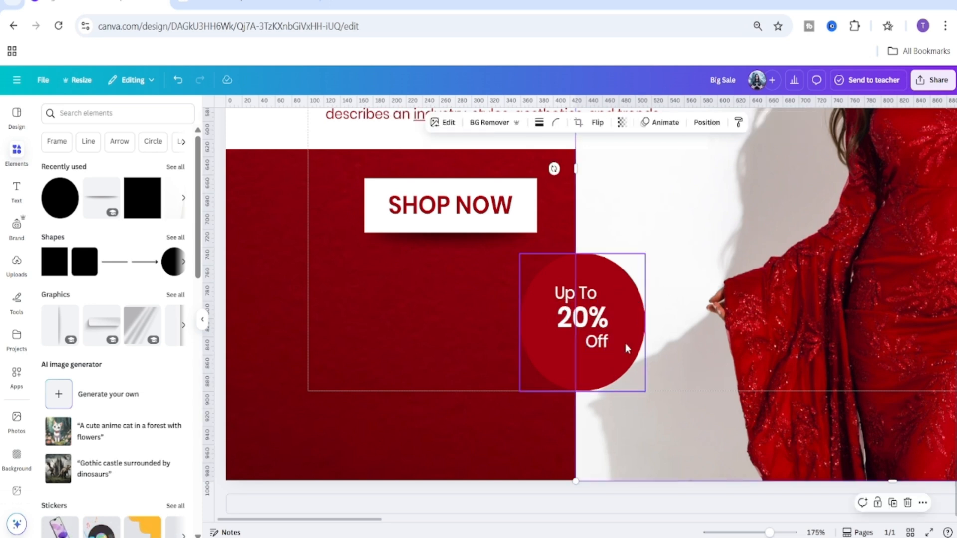
Group the "Up To", "20%" and "Off" texts together.
mouse_move(769, 532)
mouse_down()
mouse_move(756, 532)
mouse_move(771, 532)
mouse_up()
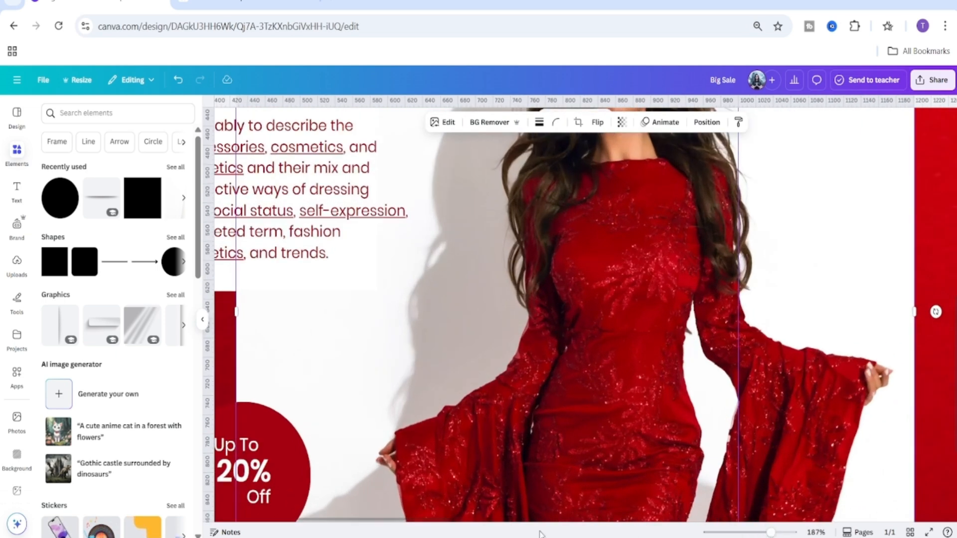
drag(394, 522, 316, 522)
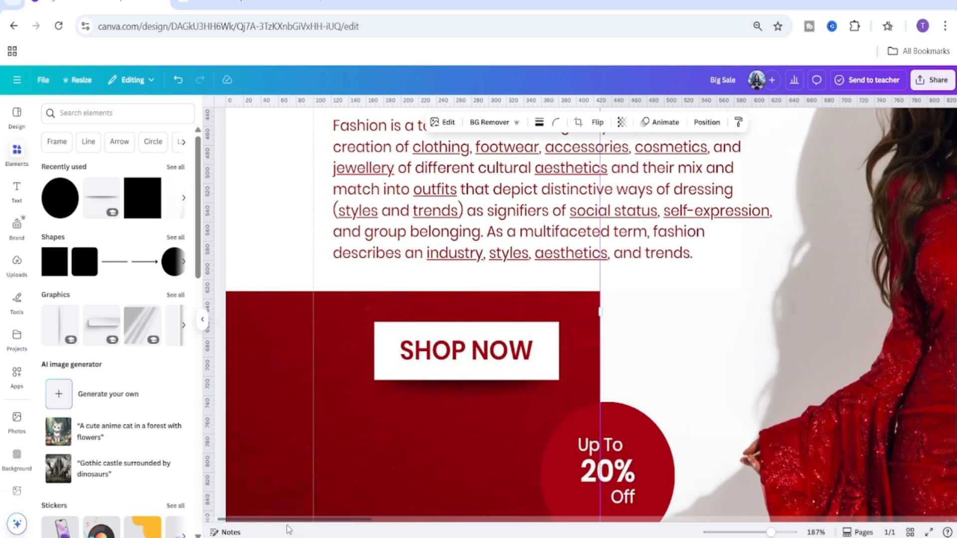
scroll(643, 305, down, 3)
click(614, 313)
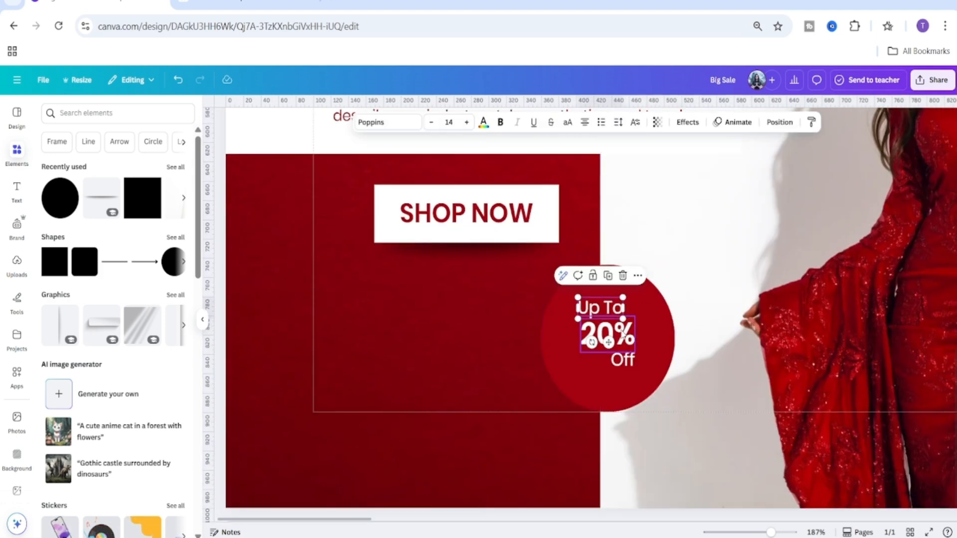
shift+click(621, 333)
shift+click(631, 361)
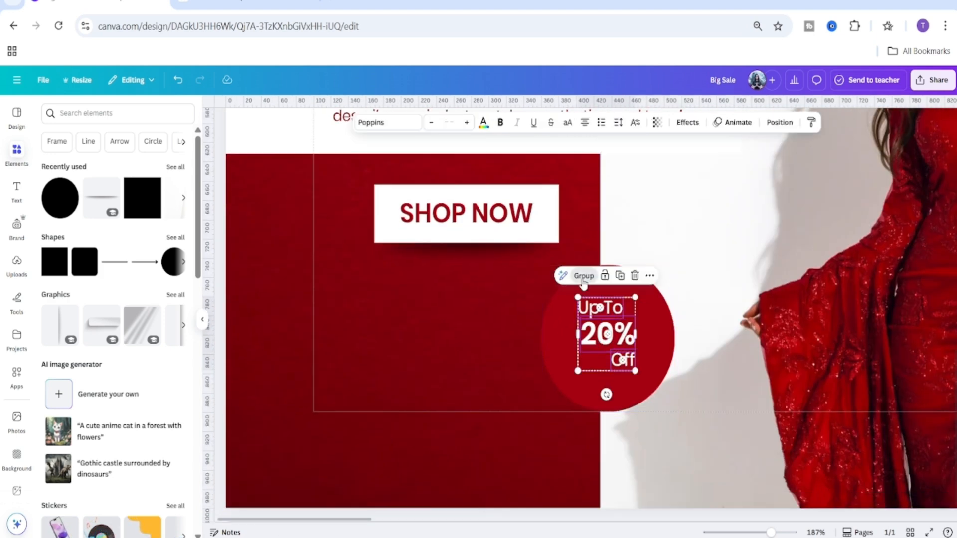
click(584, 275)
Shrink the red badge circle slightly and shift it to fit snugly around the text.
click(559, 359)
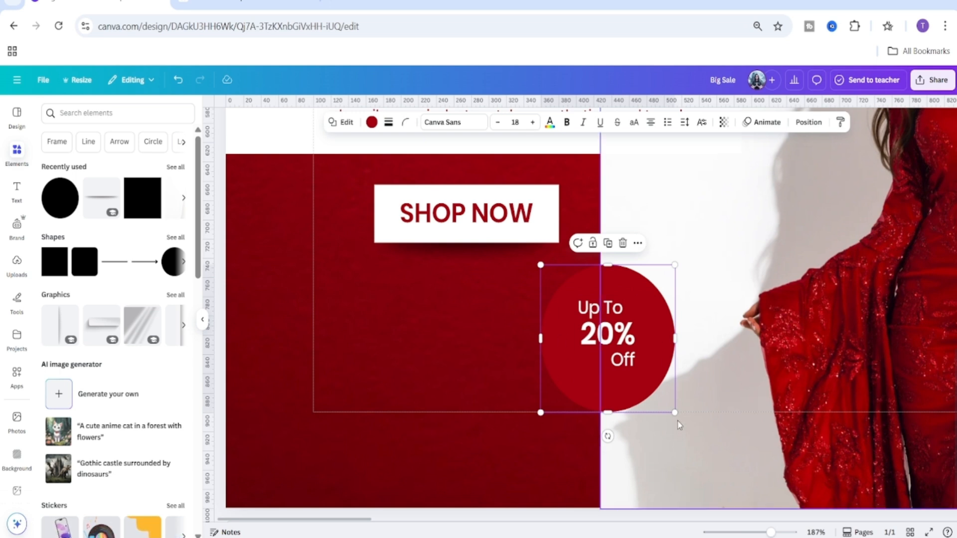
drag(675, 411, 663, 398)
drag(594, 385, 589, 382)
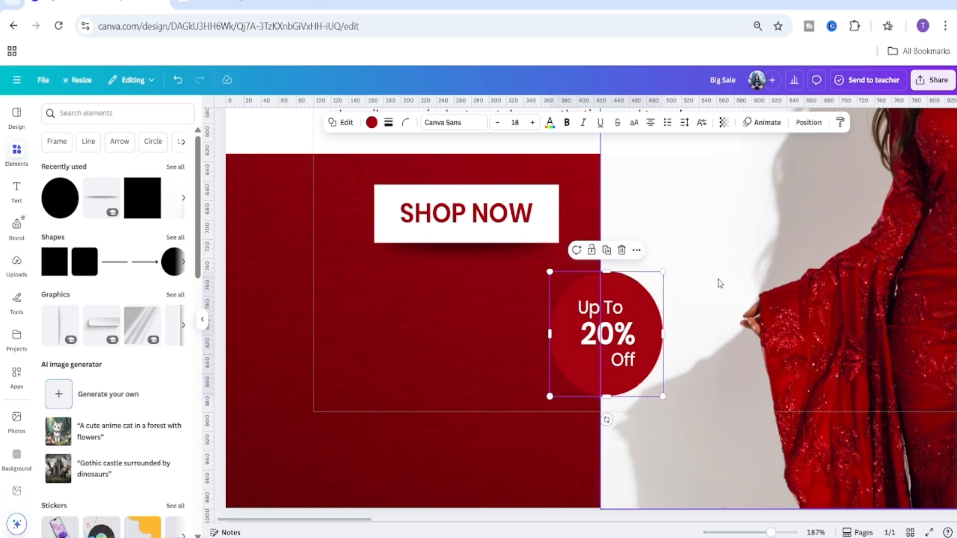
click(703, 338)
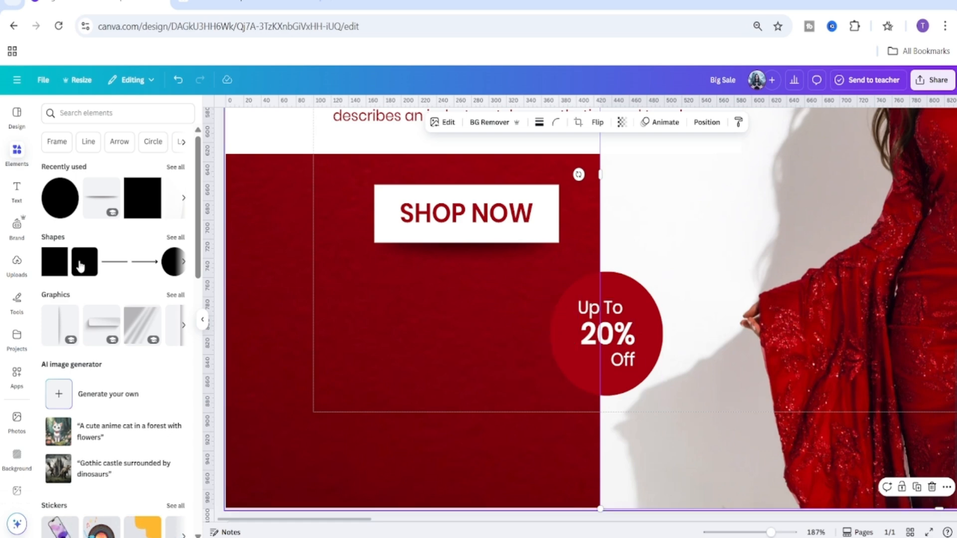
Search elements for "circle shadow" and add a circle shadow graphic to the design.
click(16, 152)
click(73, 118)
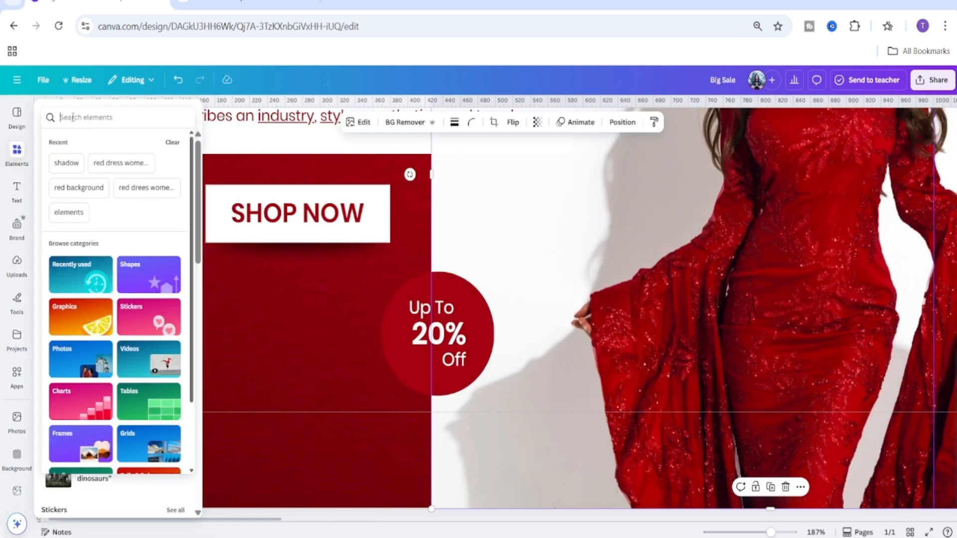
text(circle s)
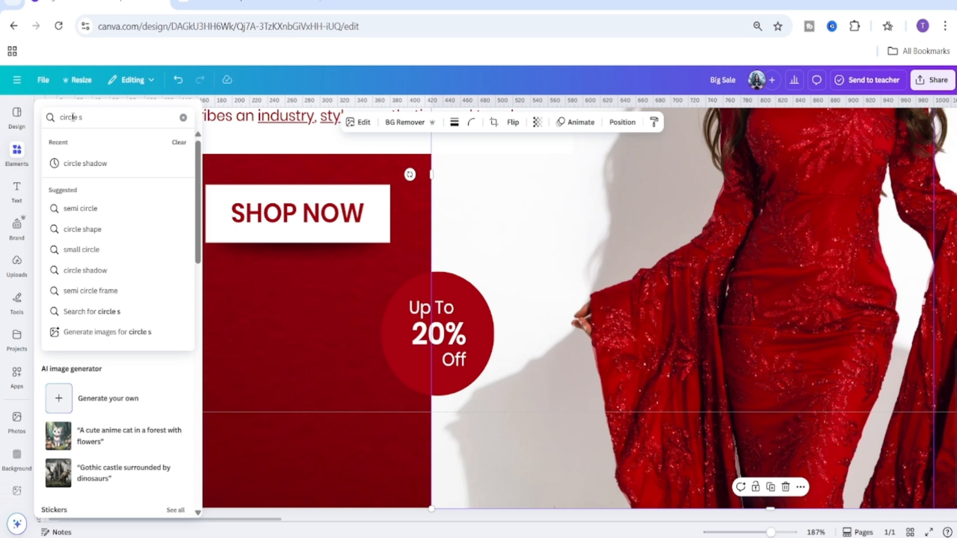
click(80, 163)
click(75, 143)
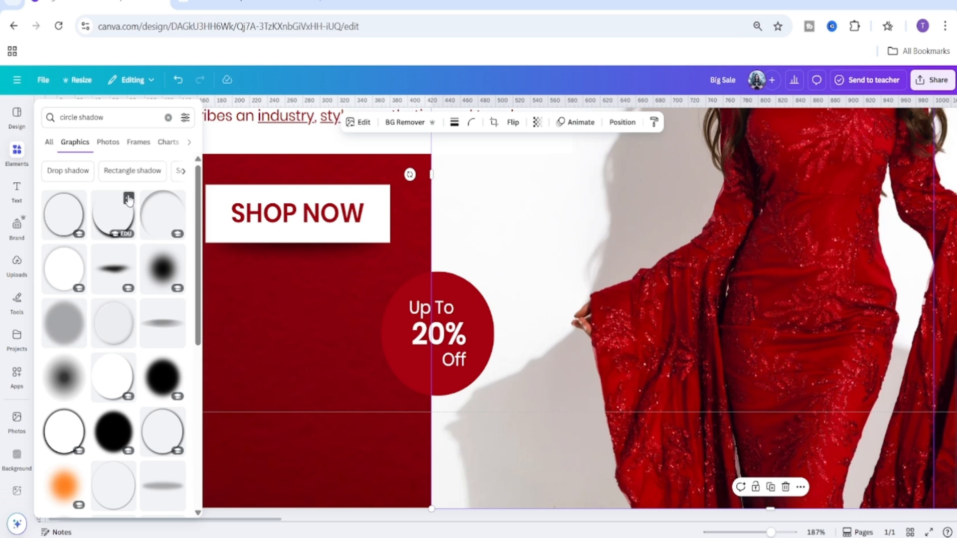
click(128, 198)
click(102, 225)
click(102, 225)
scroll(561, 269, up, 5)
scroll(562, 269, down, 2)
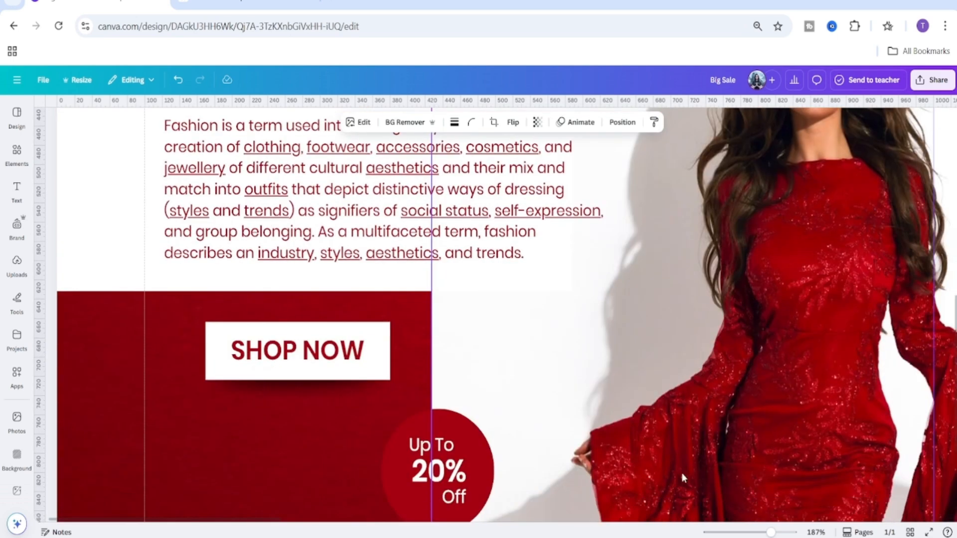
Move the circle shadow graphic onto the badge and shrink it to badge size.
drag(770, 533, 746, 530)
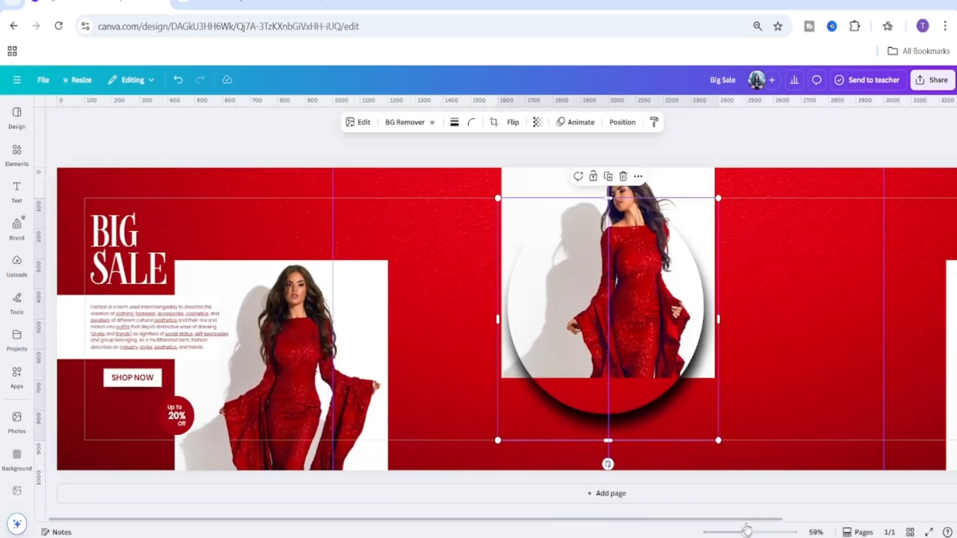
drag(654, 361, 498, 360)
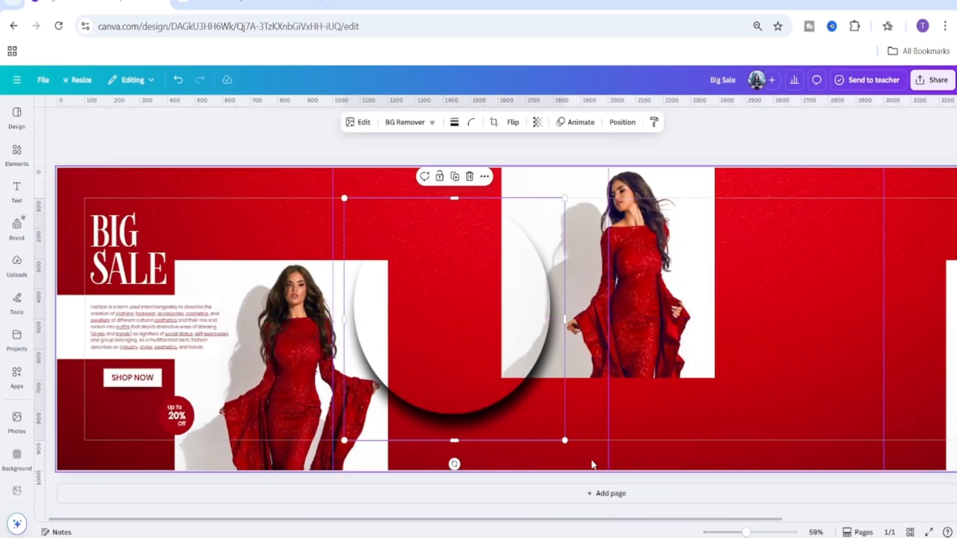
drag(565, 441, 173, 430)
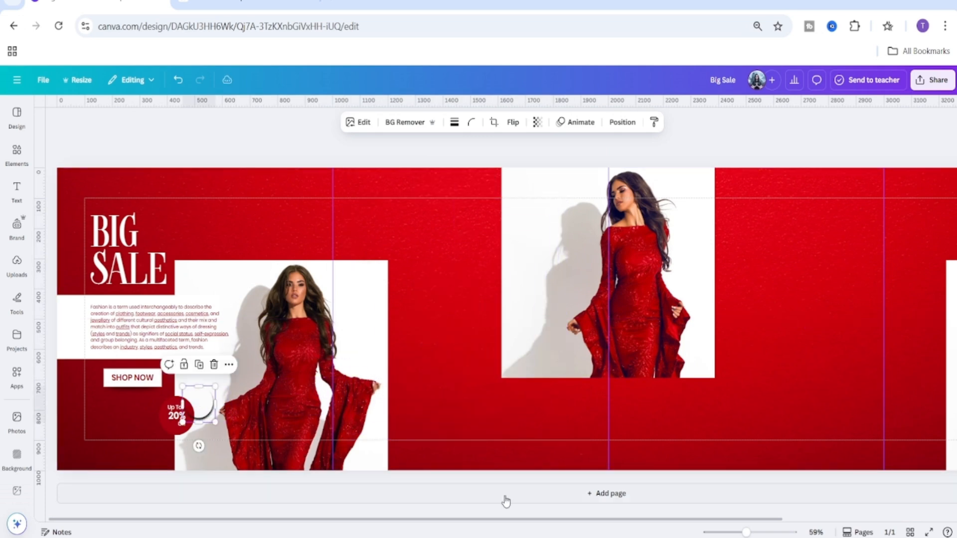
Position the shadow graphic over the red circle and enlarge it slightly.
drag(746, 532, 777, 533)
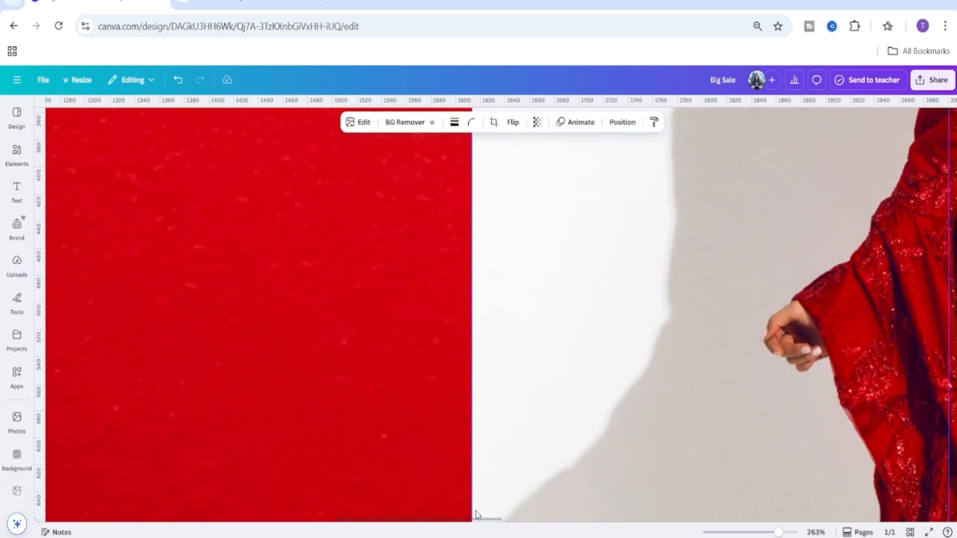
drag(482, 522, 154, 512)
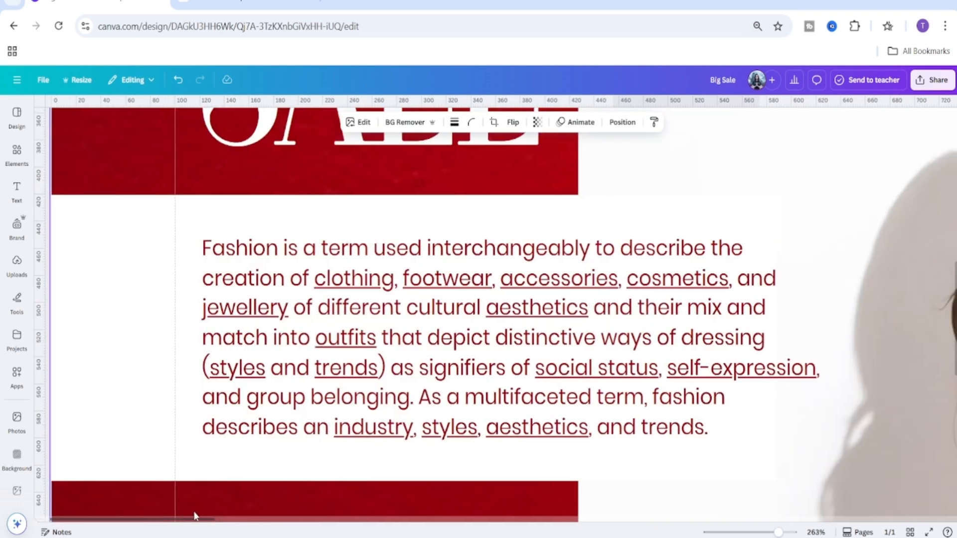
scroll(560, 372, down, 5)
scroll(605, 388, down, 5)
drag(708, 202, 610, 276)
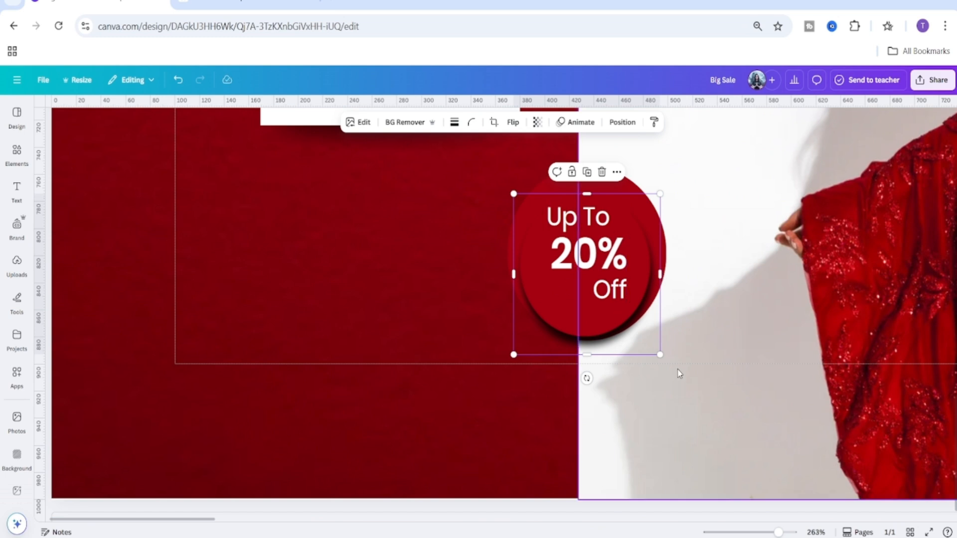
drag(659, 354, 664, 359)
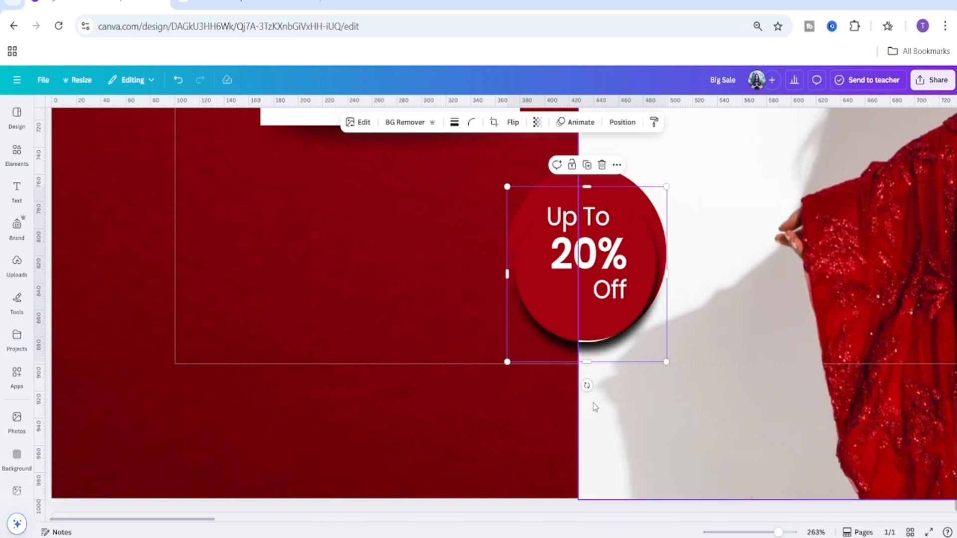
Rotate the shadow graphic about 45° and resize it to about 142 × 142 around the circle.
drag(587, 379, 524, 362)
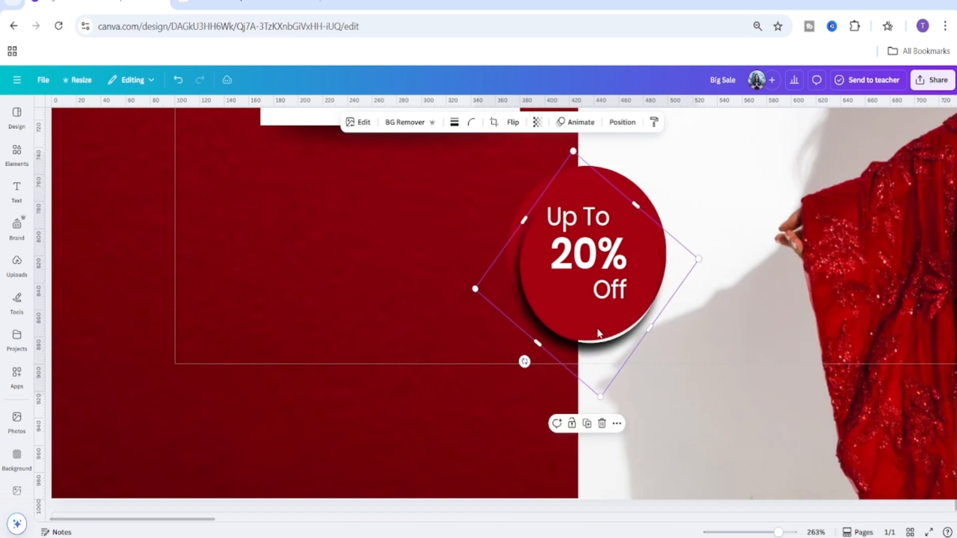
drag(677, 271, 706, 247)
drag(597, 399, 596, 395)
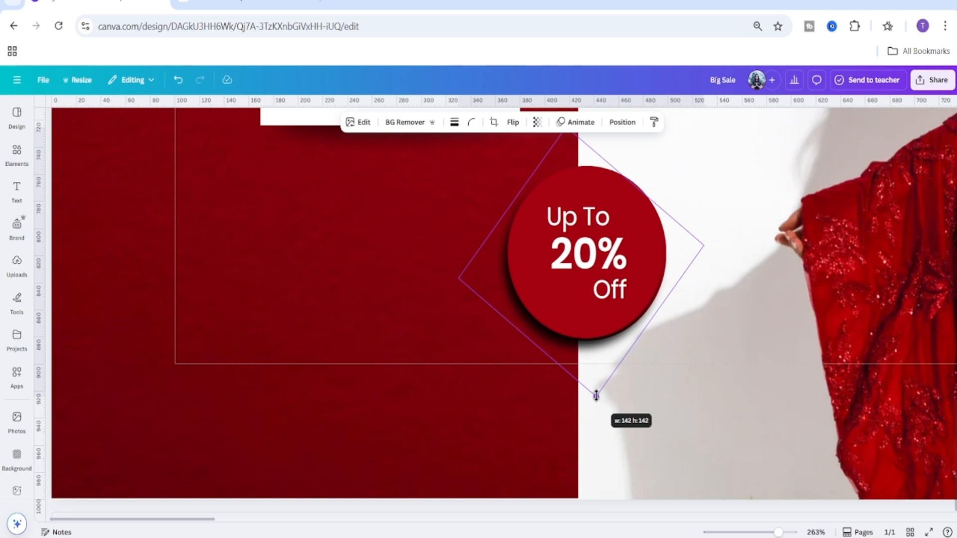
drag(596, 395, 596, 395)
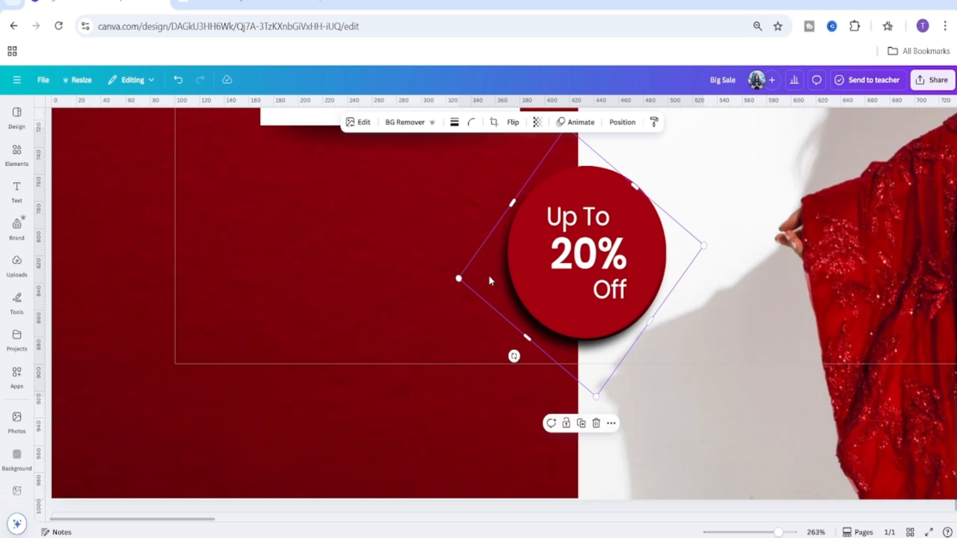
Move the shadow graphic's layer beneath the red circle in the layer order.
click(622, 122)
drag(141, 311, 138, 349)
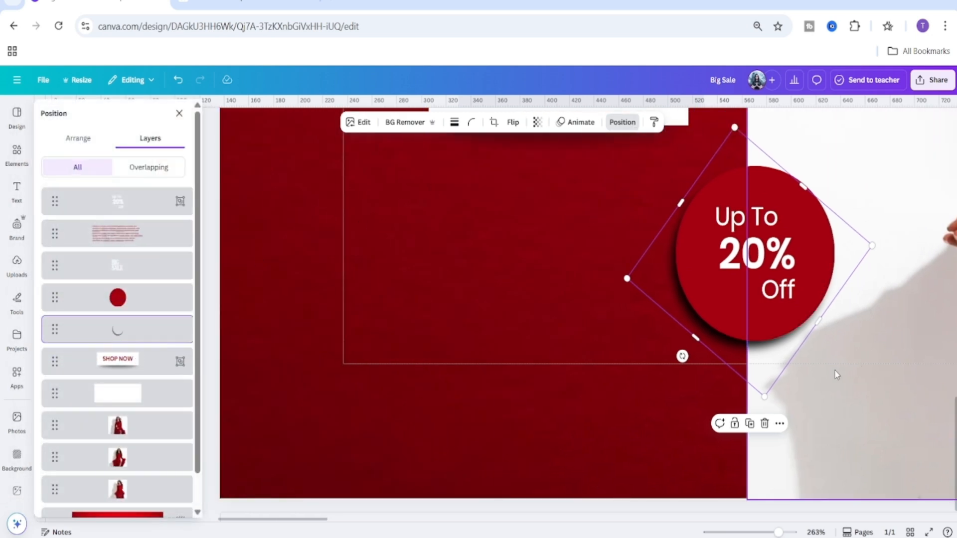
drag(764, 396, 766, 393)
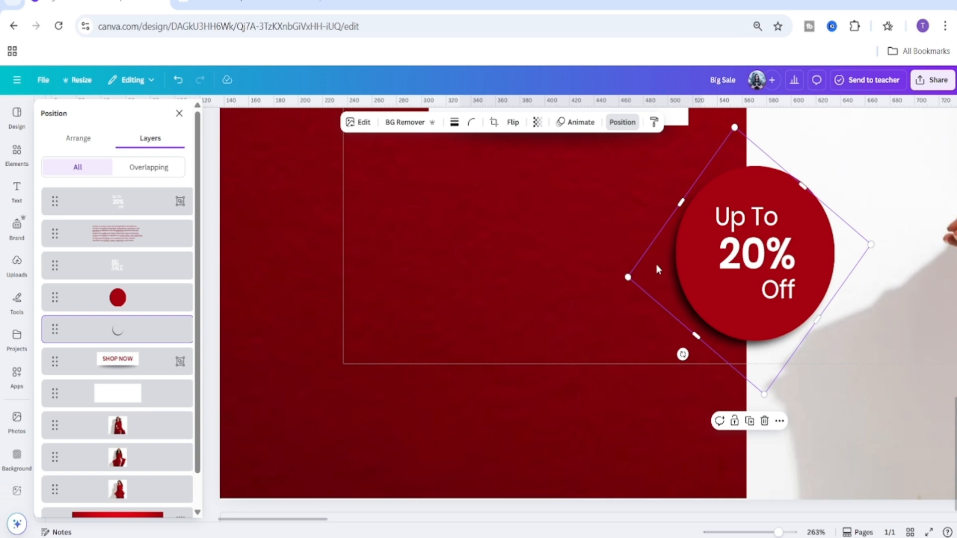
Set the shadow graphic's transparency to 50.
click(537, 122)
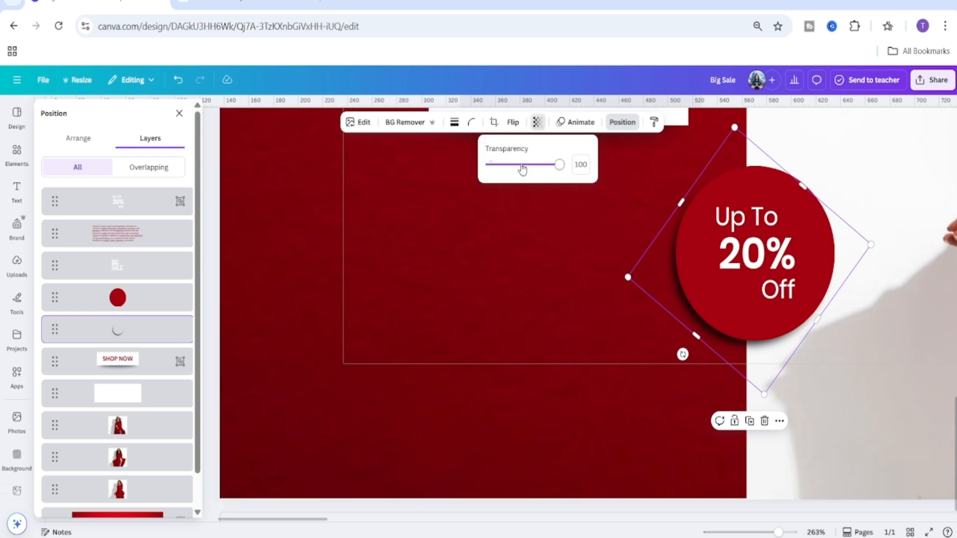
click(519, 167)
drag(520, 168, 527, 171)
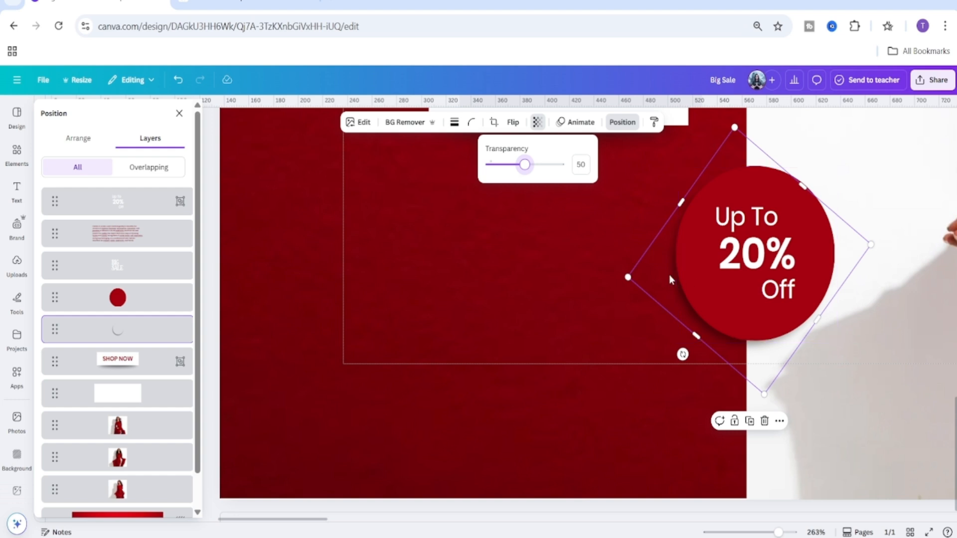
Group the shadow graphic with the red circle.
click(136, 312)
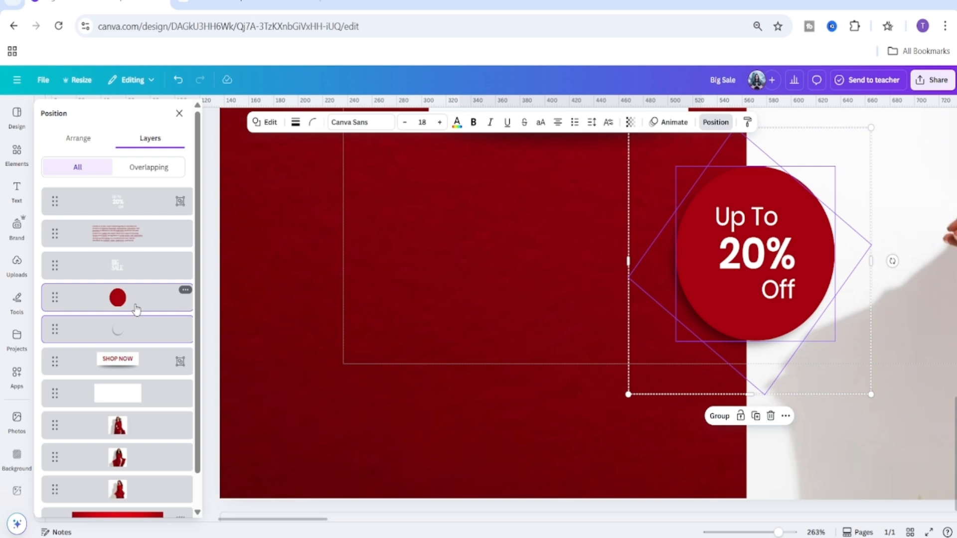
key(ctrl+g)
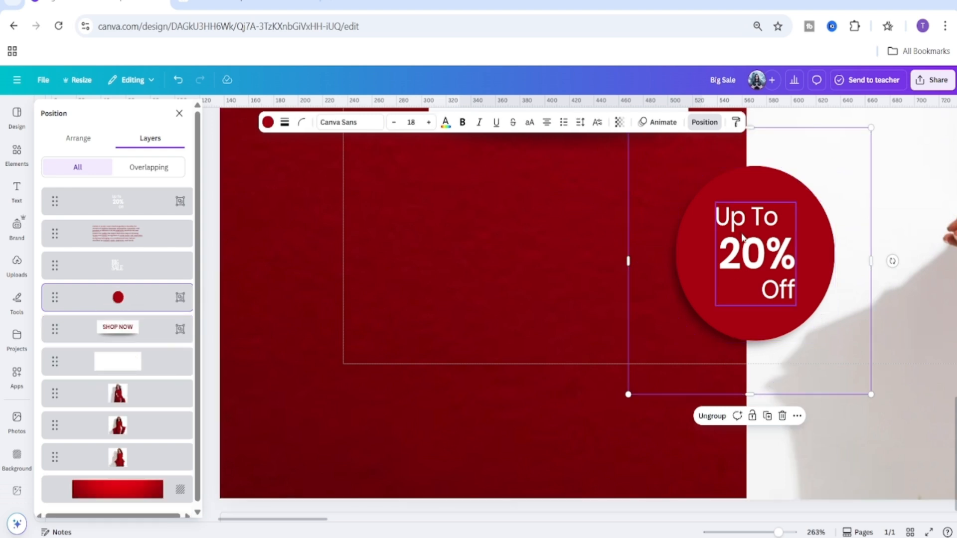
Reorder the badge text group above the circle group and group them into a single badge.
shift+click(131, 277)
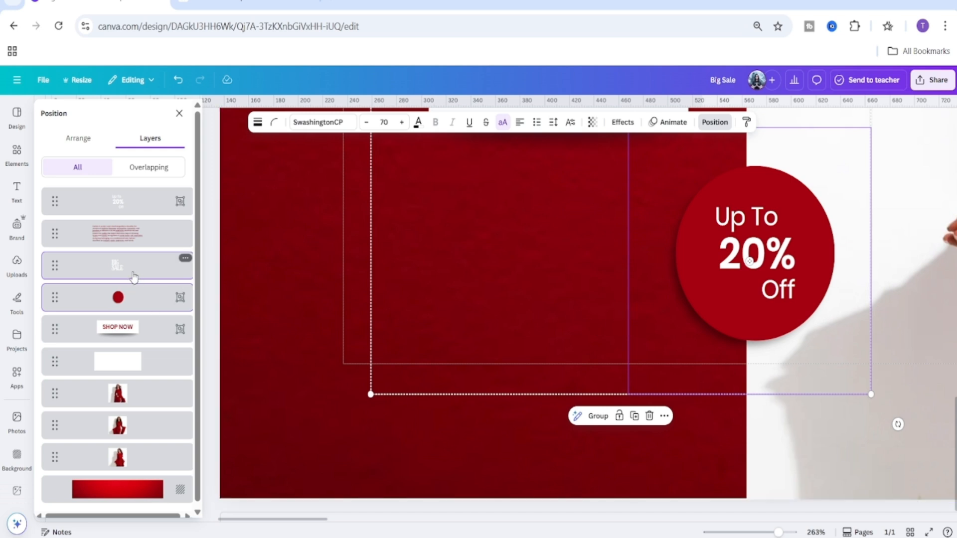
shift+click(131, 273)
drag(125, 202, 122, 299)
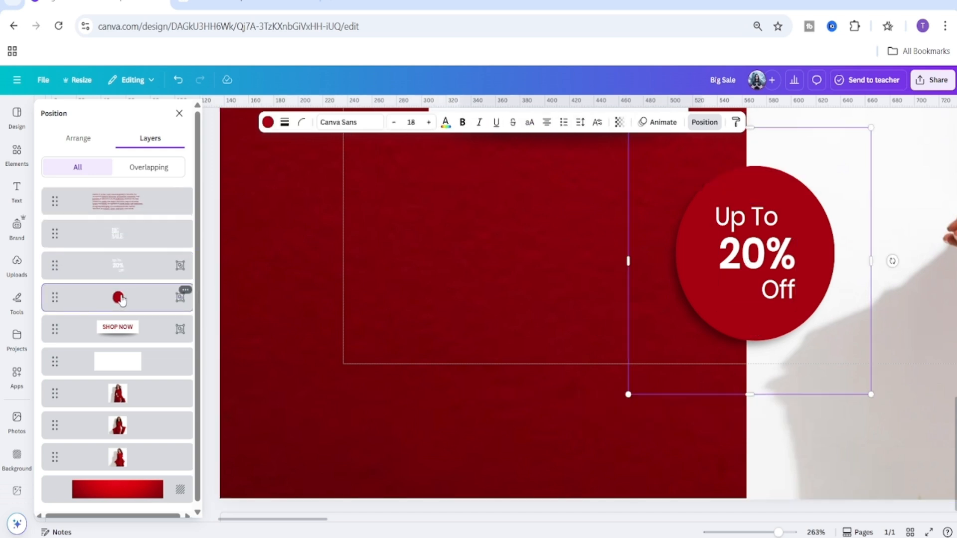
shift+click(136, 265)
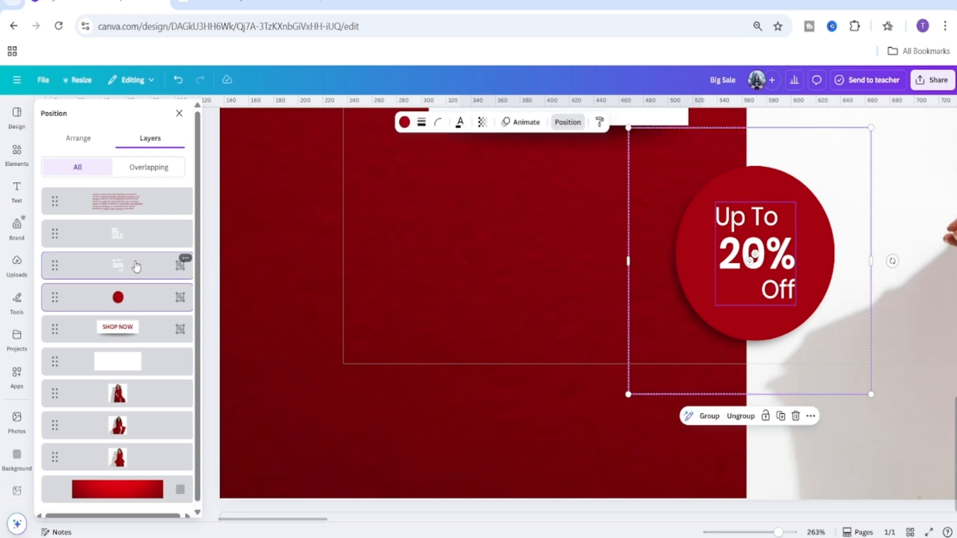
key(ctrl+g)
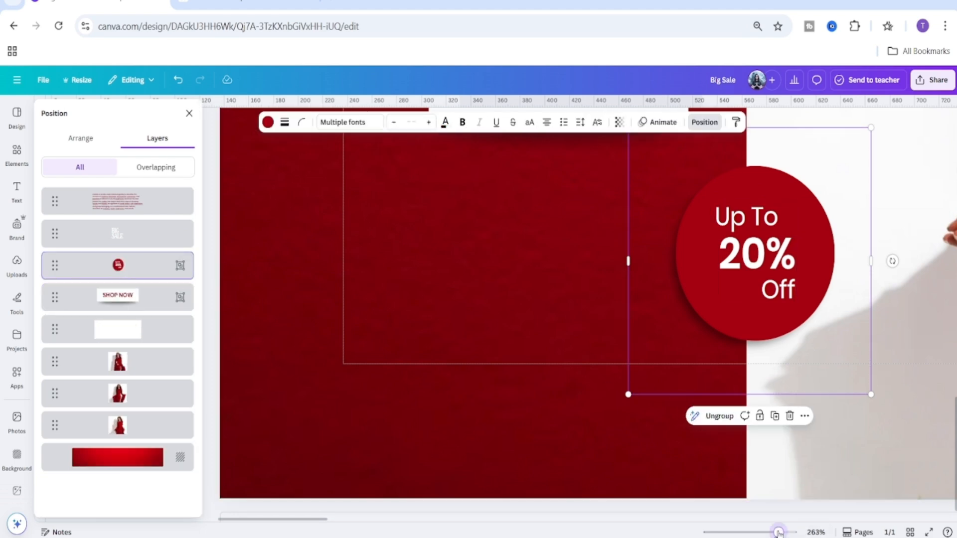
drag(778, 532, 746, 532)
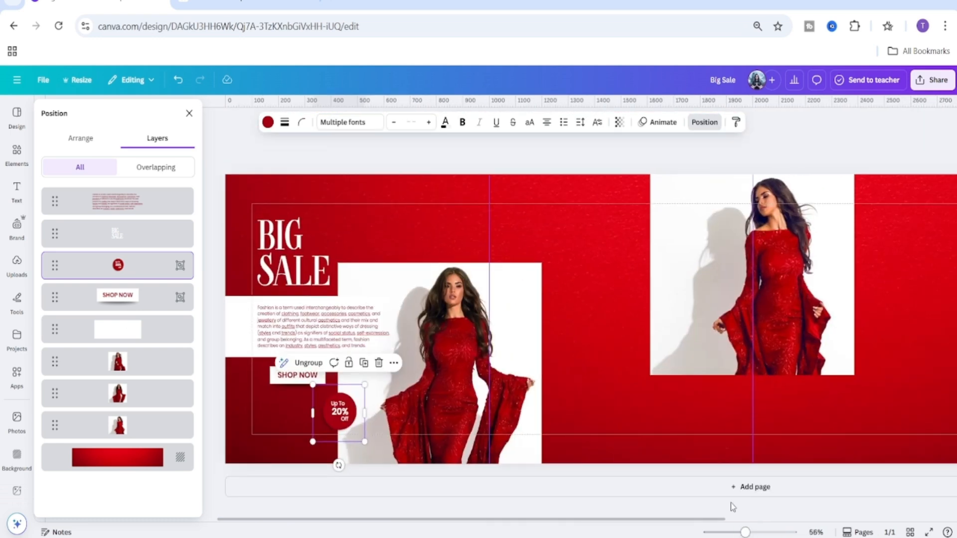
click(439, 206)
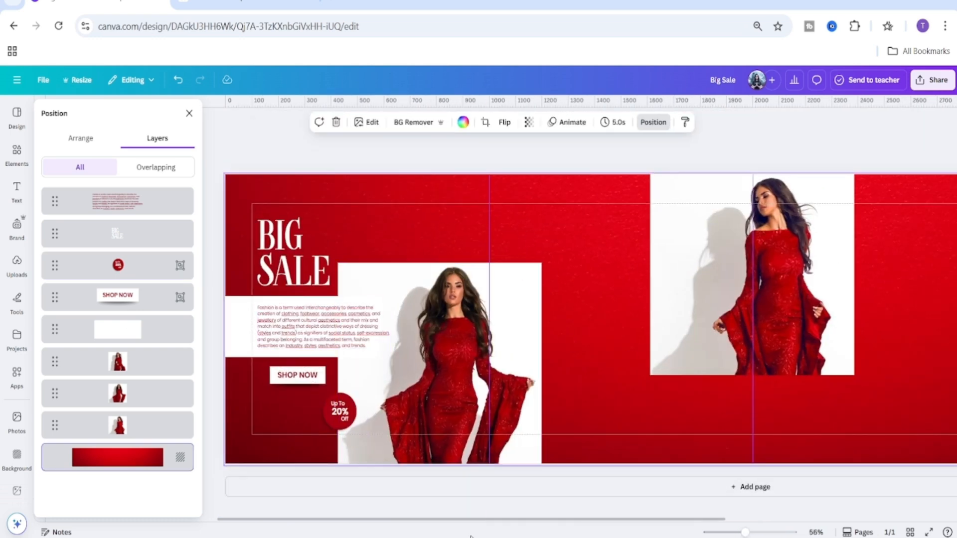
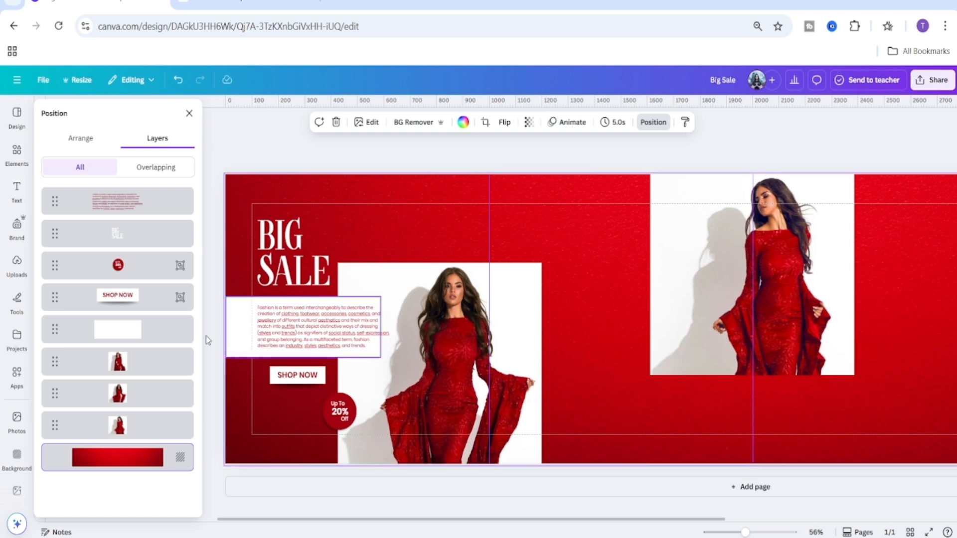
Duplicate the 'BIG SALE' headline and move the copy below the second model photo on the right.
click(296, 257)
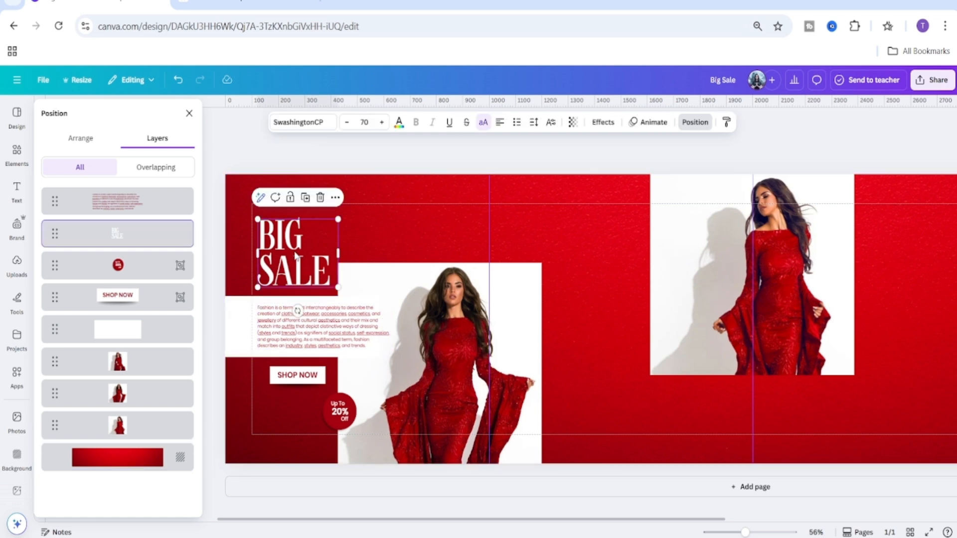
click(304, 199)
drag(296, 264, 686, 409)
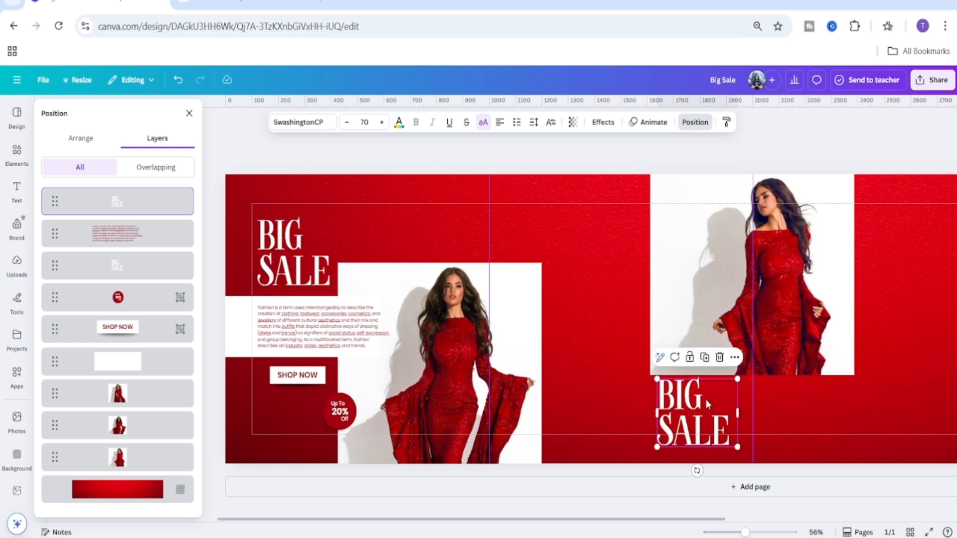
Edit the copied headline so its first word reads 'BEST', making it 'BEST SALE'.
double_click(704, 399)
click(707, 407)
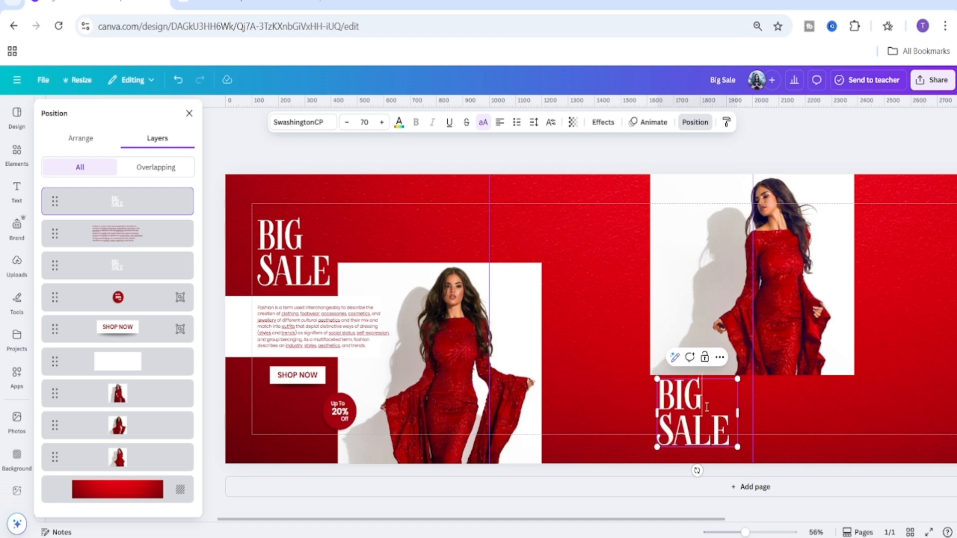
key(BackSpace)
key(BackSpace)
text(EST)
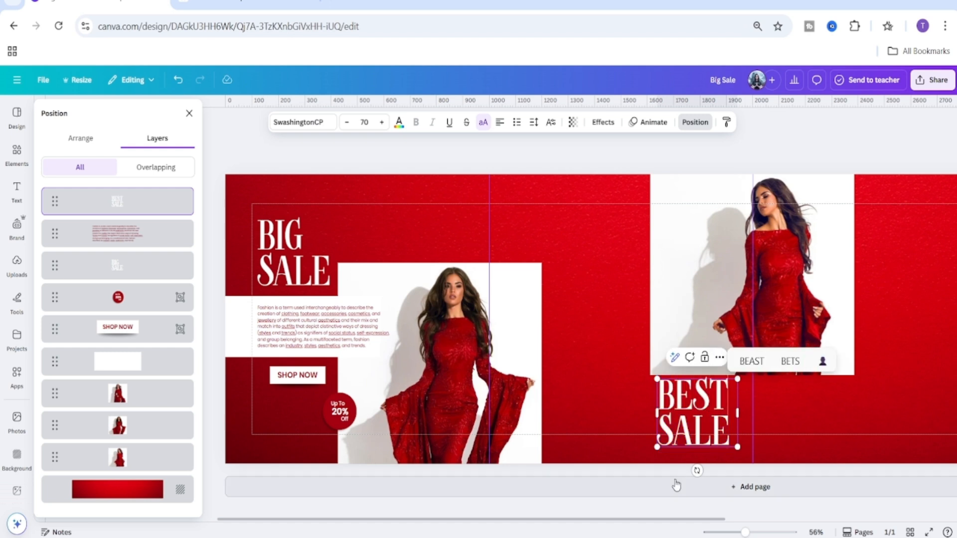
click(630, 433)
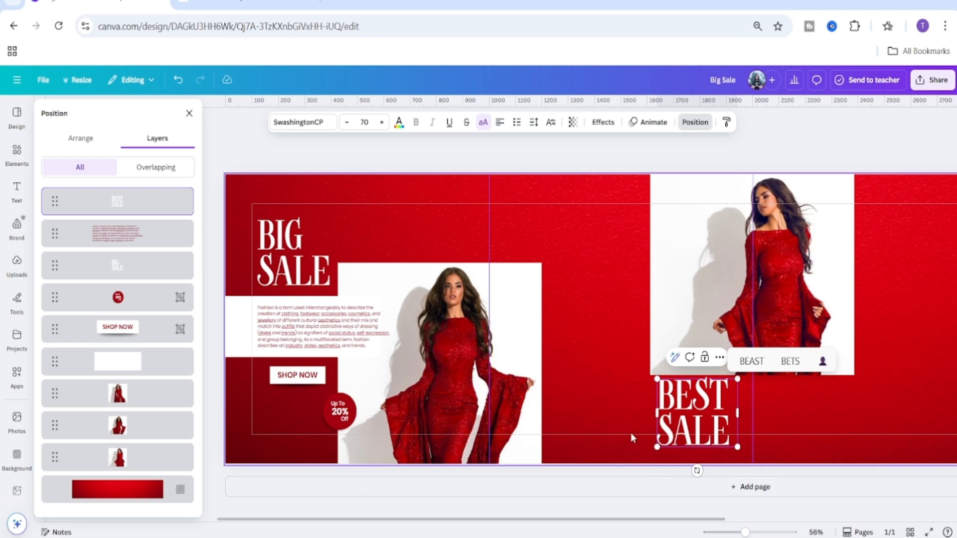
Set the line spacing of the 'BEST SALE' text to 1.22.
click(680, 424)
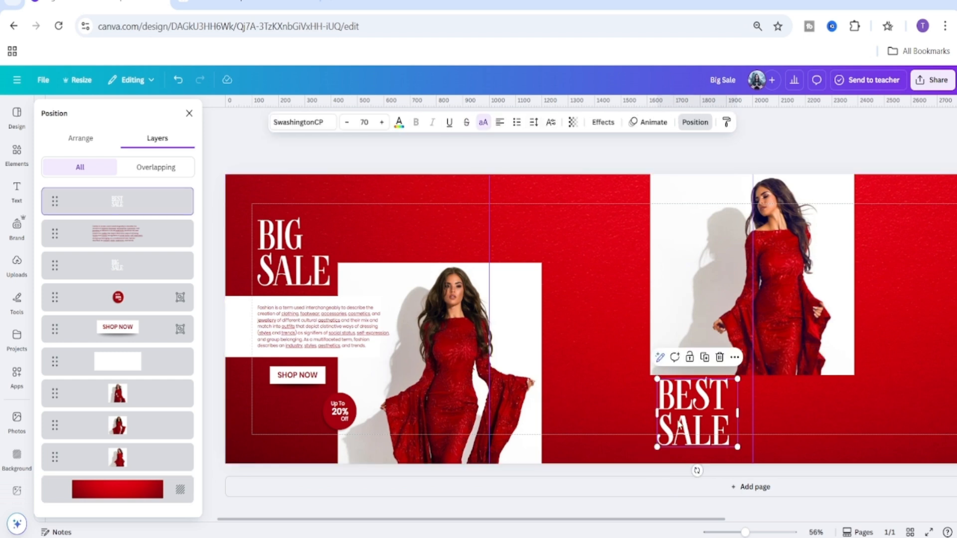
click(533, 122)
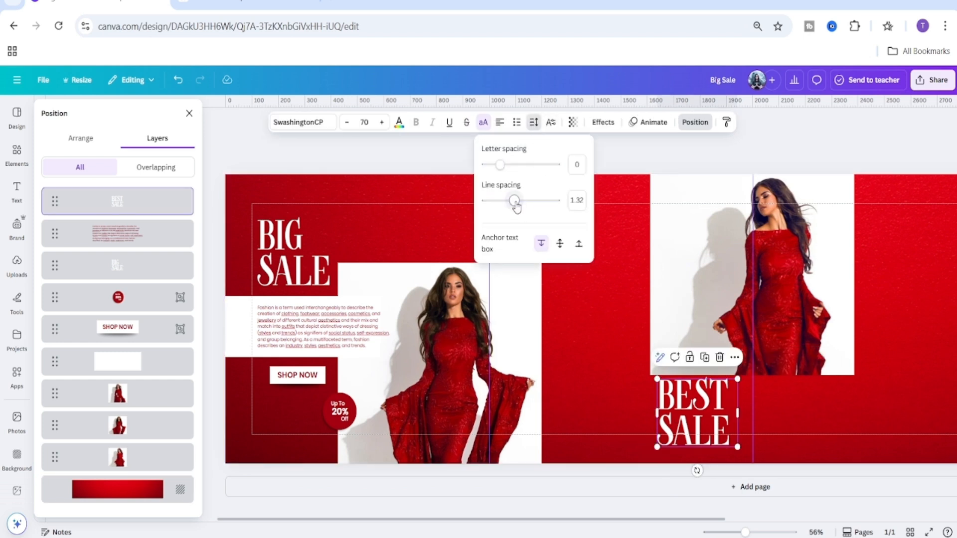
drag(516, 208, 512, 204)
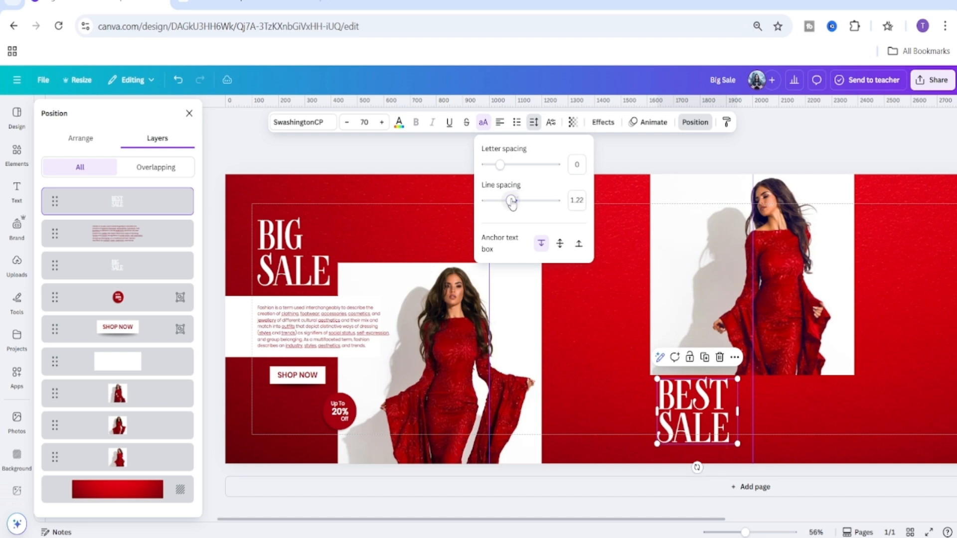
Copy the 'BEST SALE' text style onto the 'BIG SALE' headline, then nudge 'BEST SALE' slightly left.
click(726, 122)
click(294, 264)
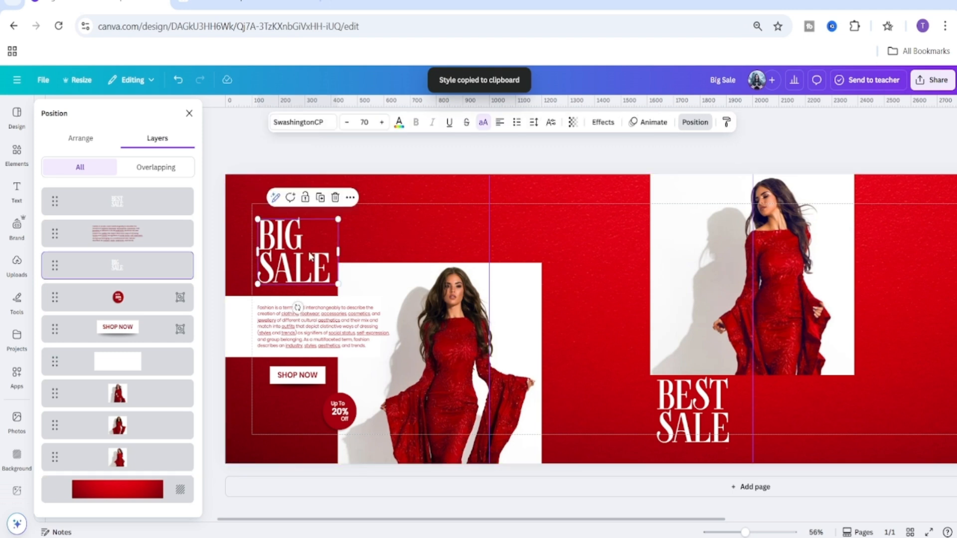
drag(706, 425, 703, 425)
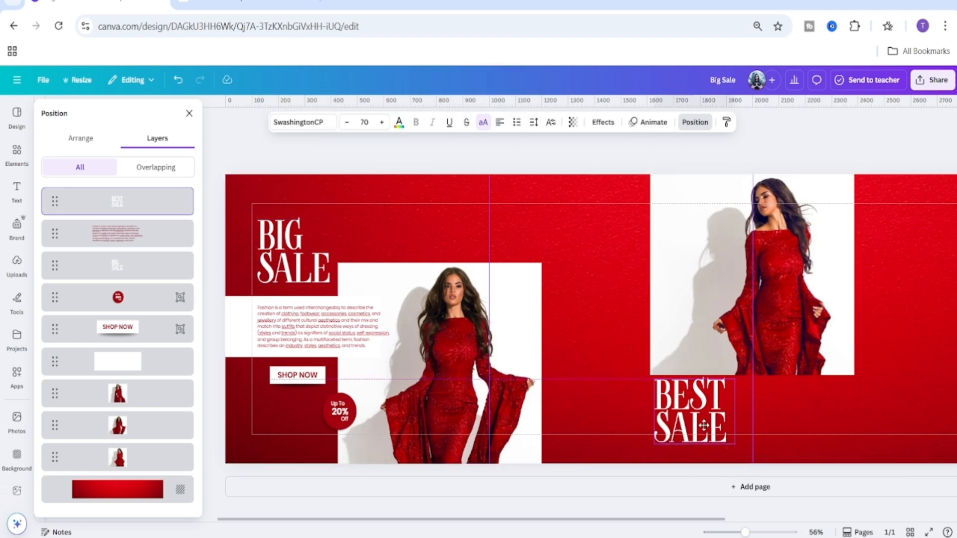
click(590, 404)
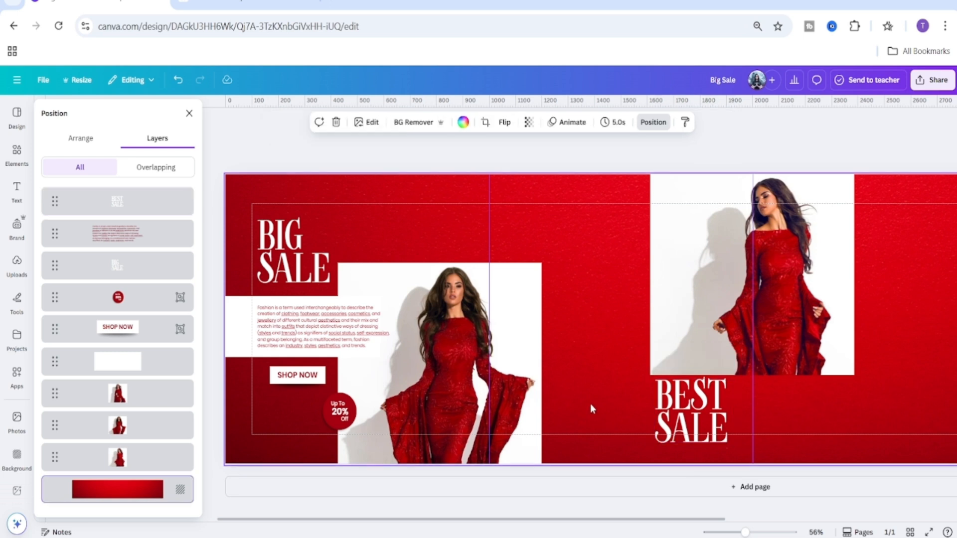
Duplicate the 'SHOP NOW' button and place the copy left of the 'BEST SALE' text.
click(272, 385)
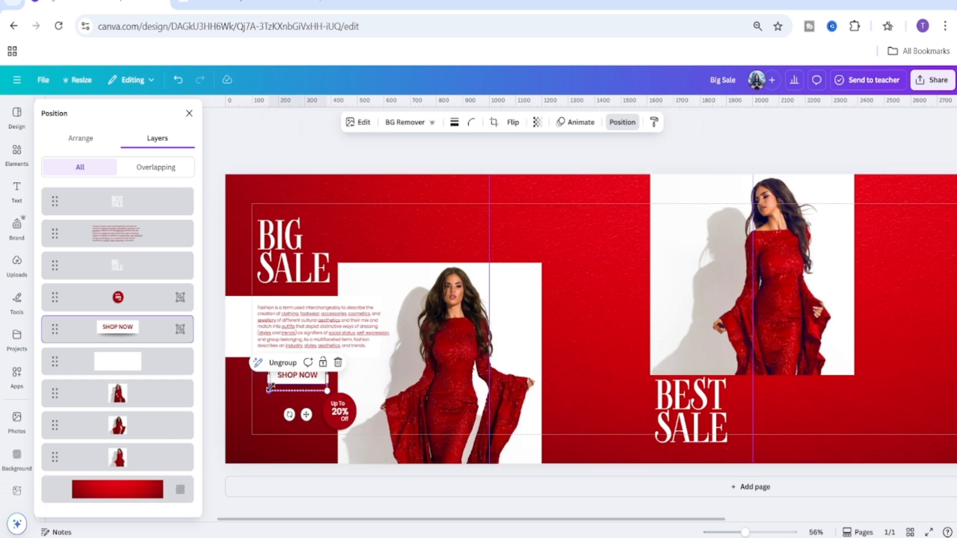
click(283, 386)
click(322, 346)
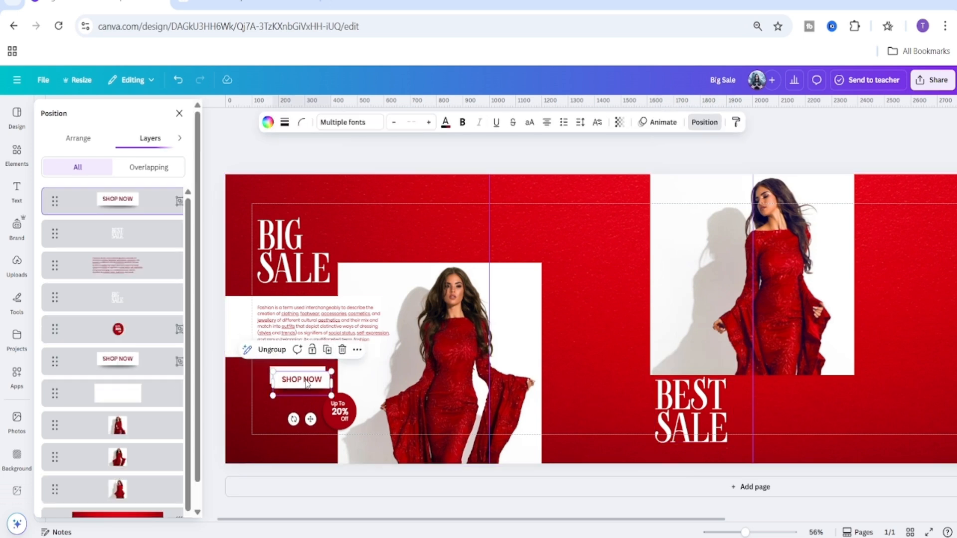
drag(306, 383, 614, 384)
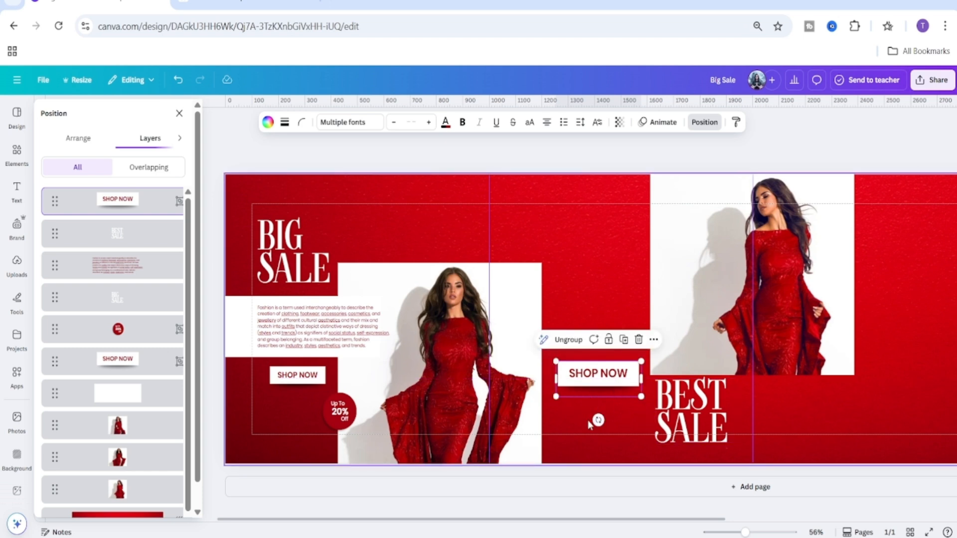
Duplicate the 'Up To 20% Off' badge and place the copy near the top, beside the second model photo.
click(579, 434)
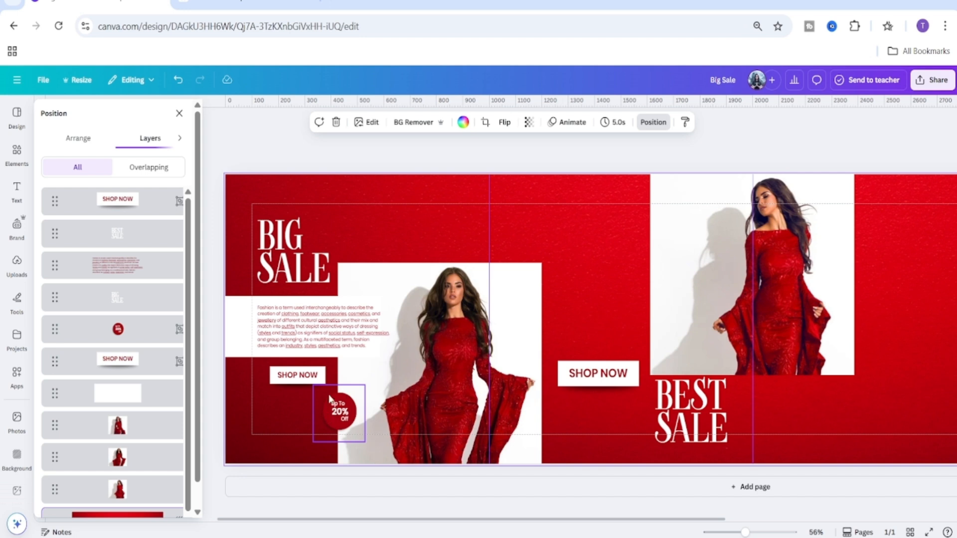
click(357, 418)
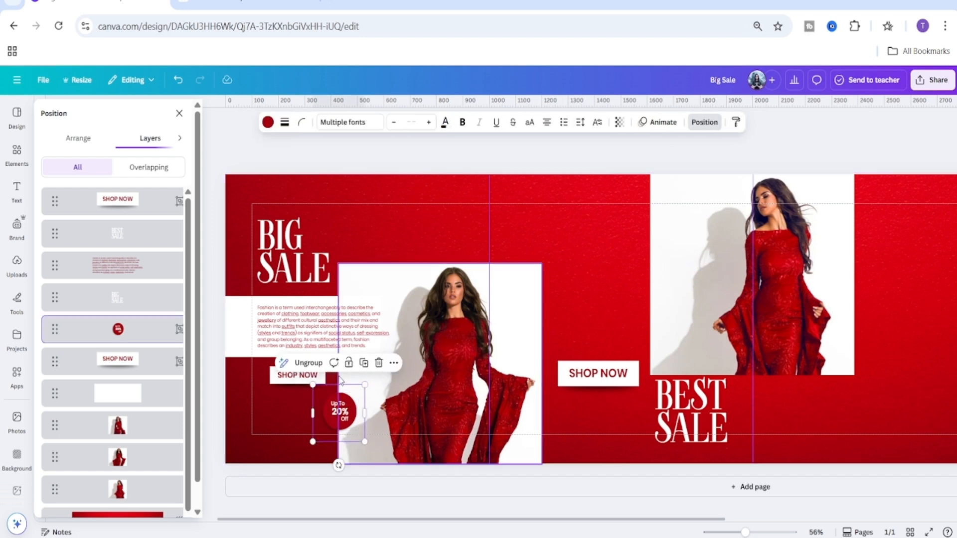
click(364, 369)
drag(360, 425, 677, 287)
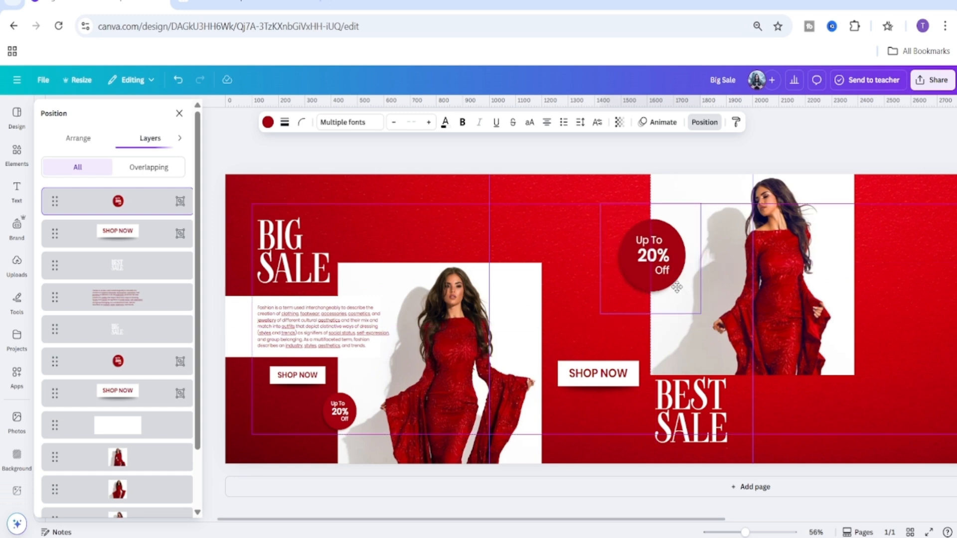
drag(677, 287, 676, 287)
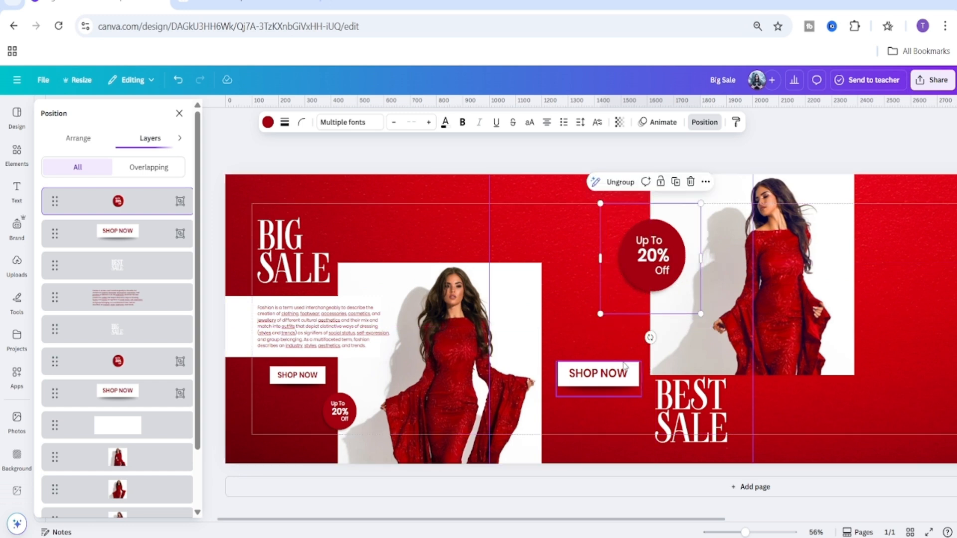
Recolour the small badge's circle with a brighter red from the photo colours.
click(596, 245)
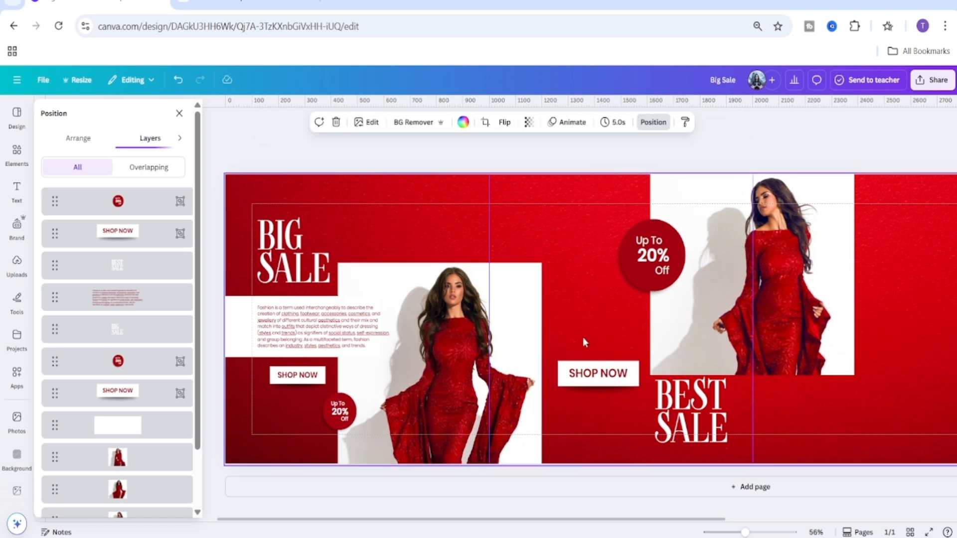
click(335, 424)
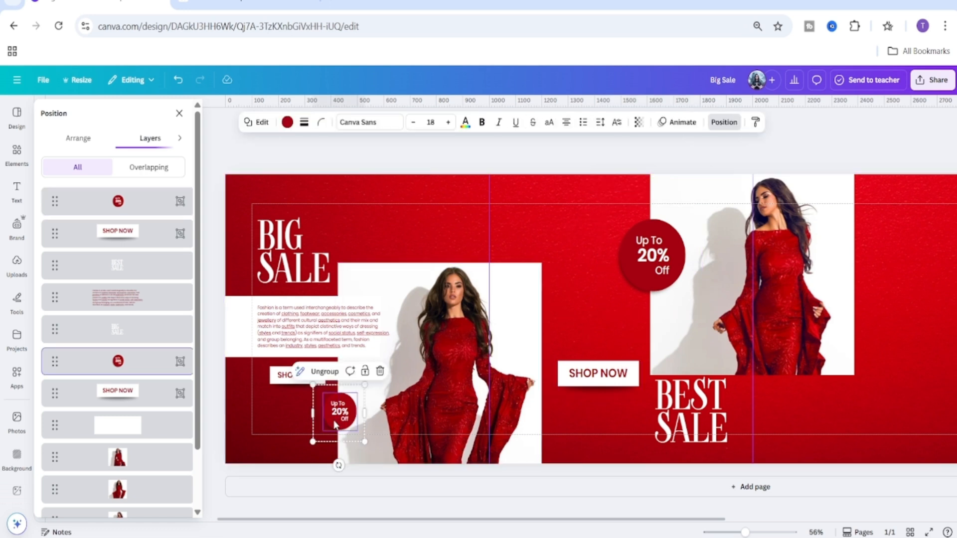
click(287, 122)
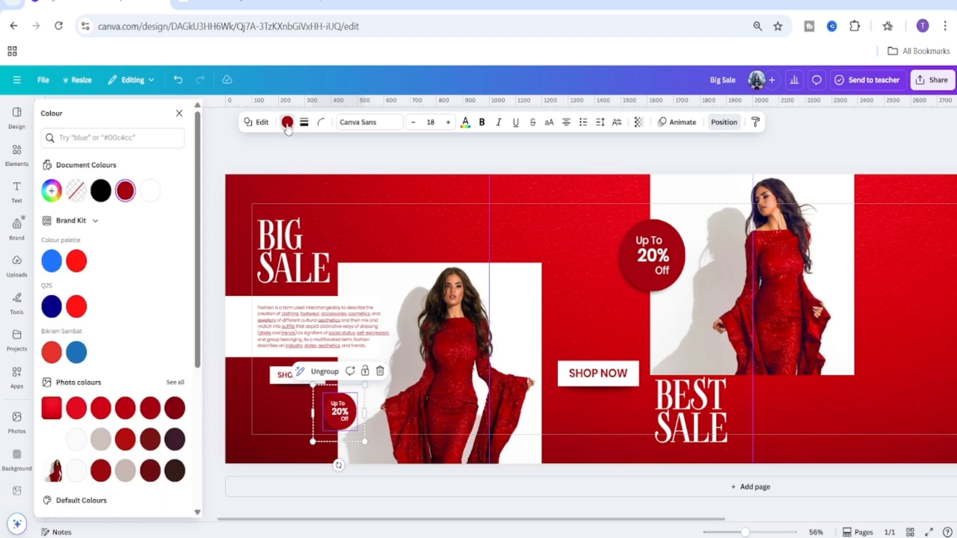
click(125, 410)
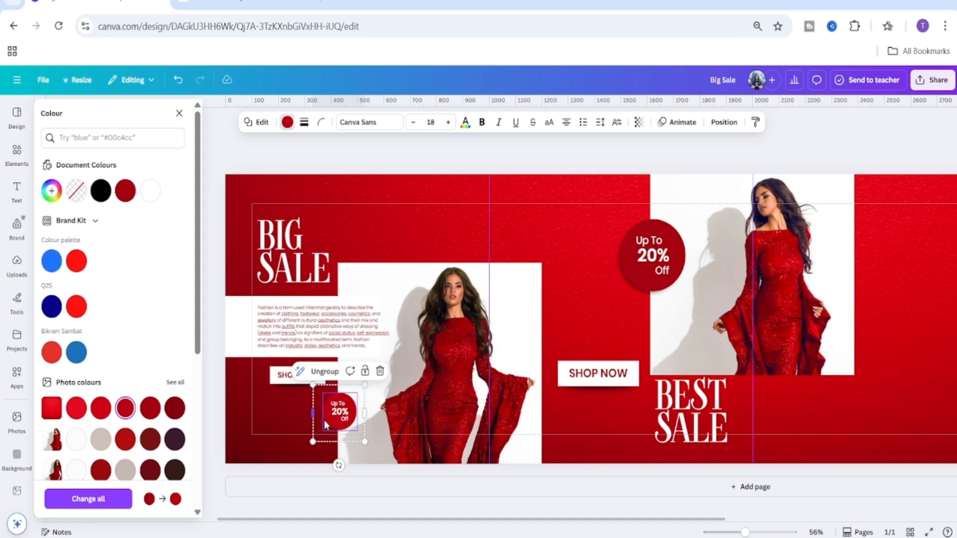
click(100, 413)
click(125, 410)
ctrl+scroll(617, 528, up, 5)
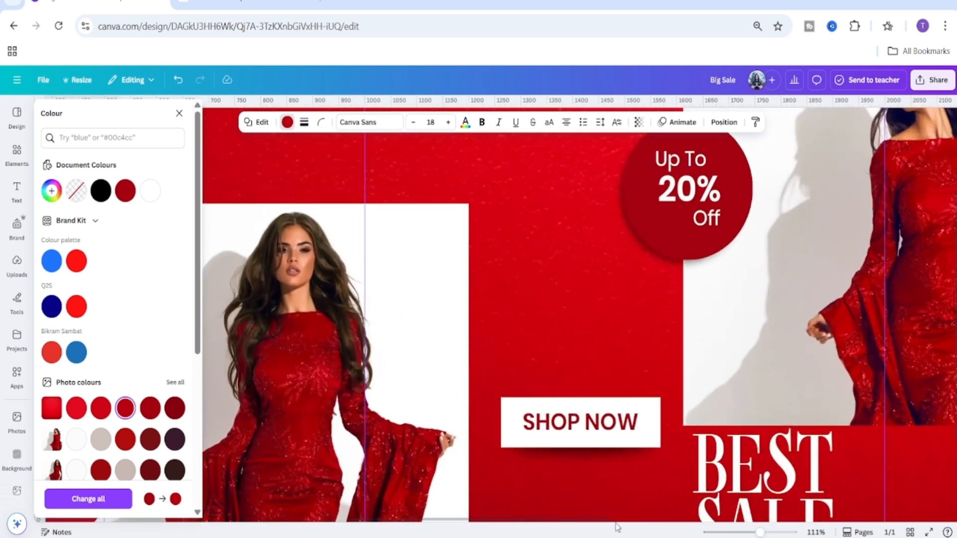
scroll(511, 411, left, 10)
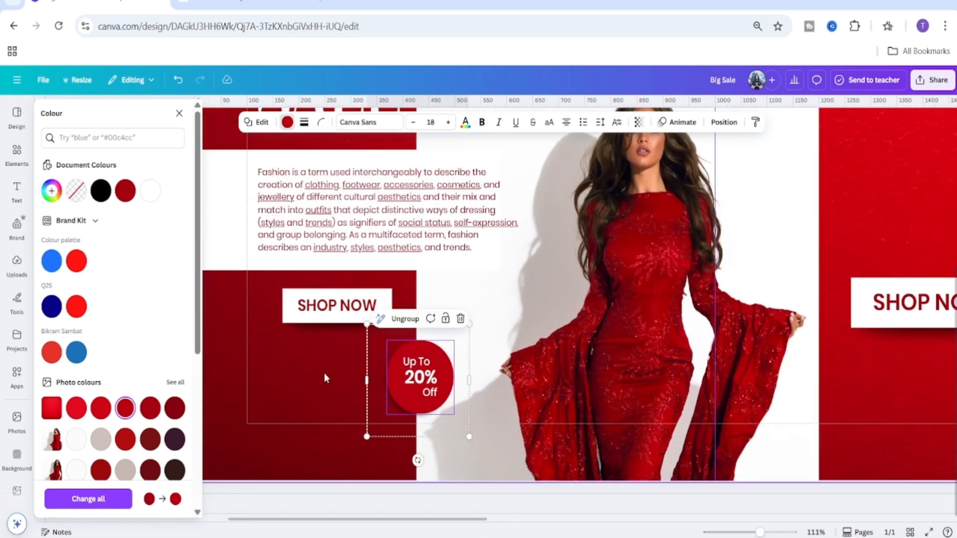
click(101, 410)
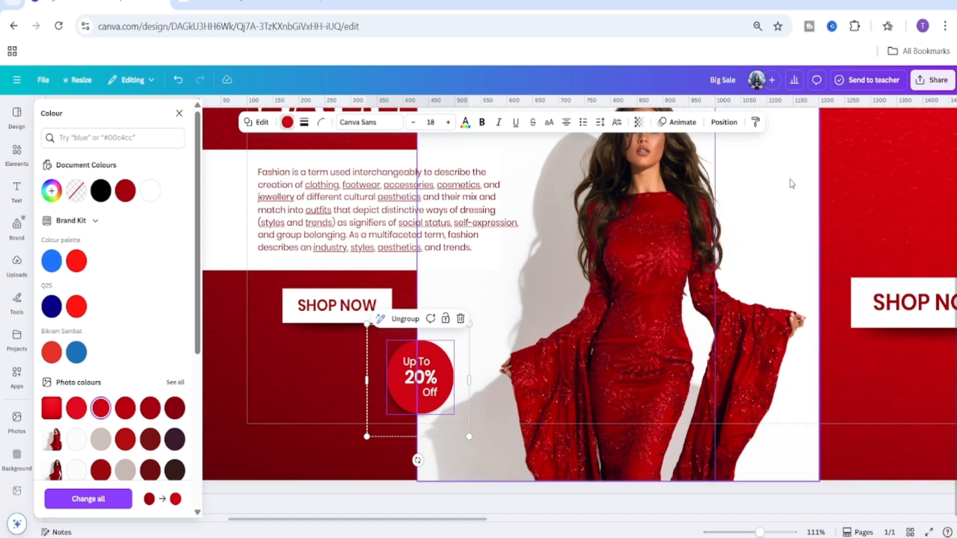
Copy the small badge's style and apply it to the large badge copy.
click(755, 122)
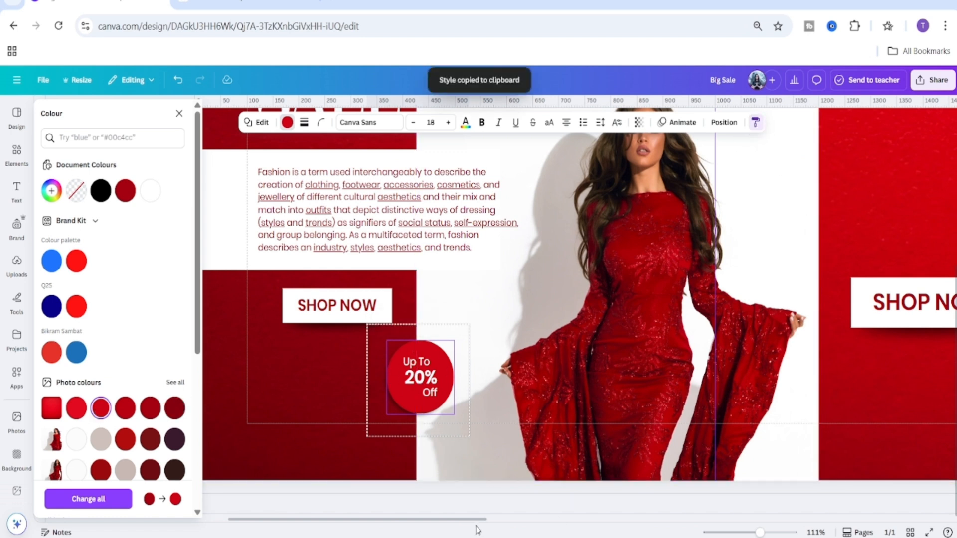
drag(476, 519, 670, 519)
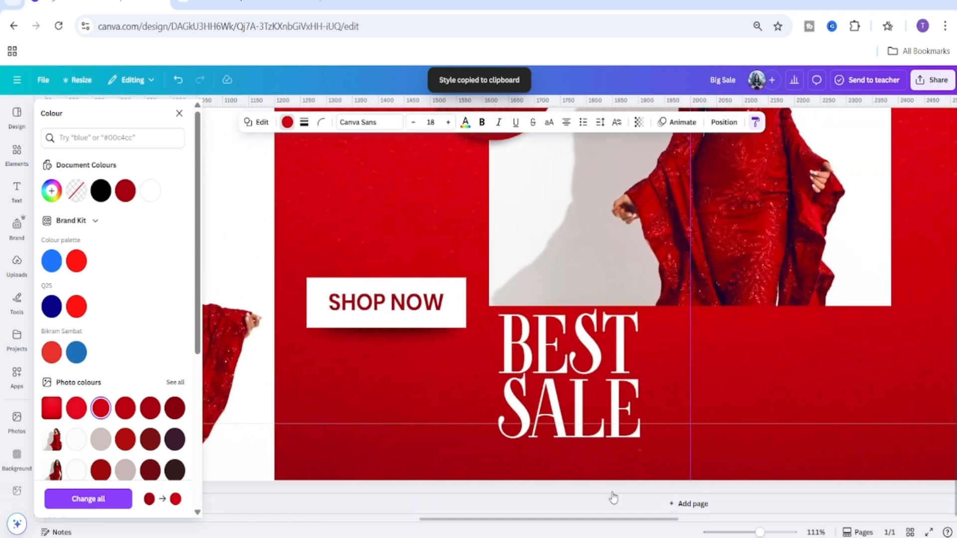
scroll(518, 227, up, 5)
click(525, 271)
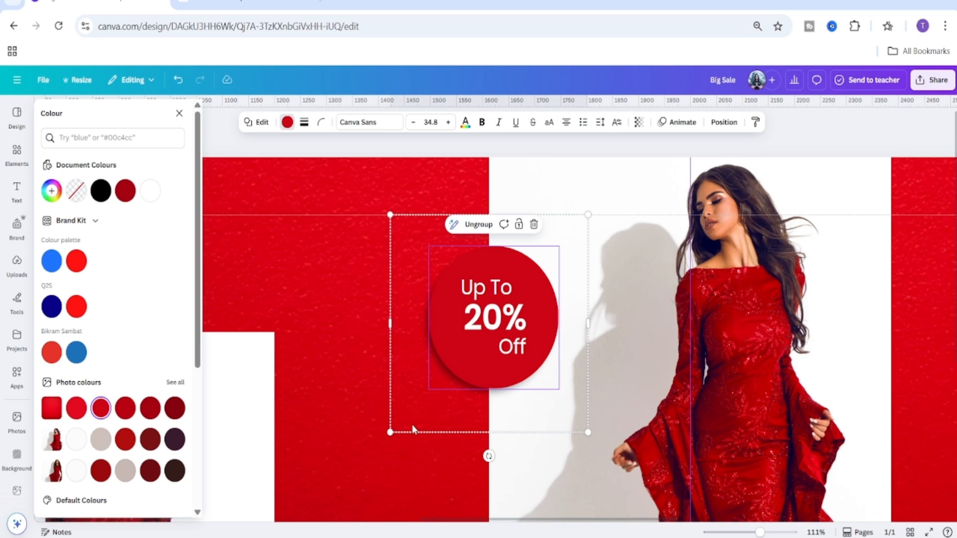
click(344, 395)
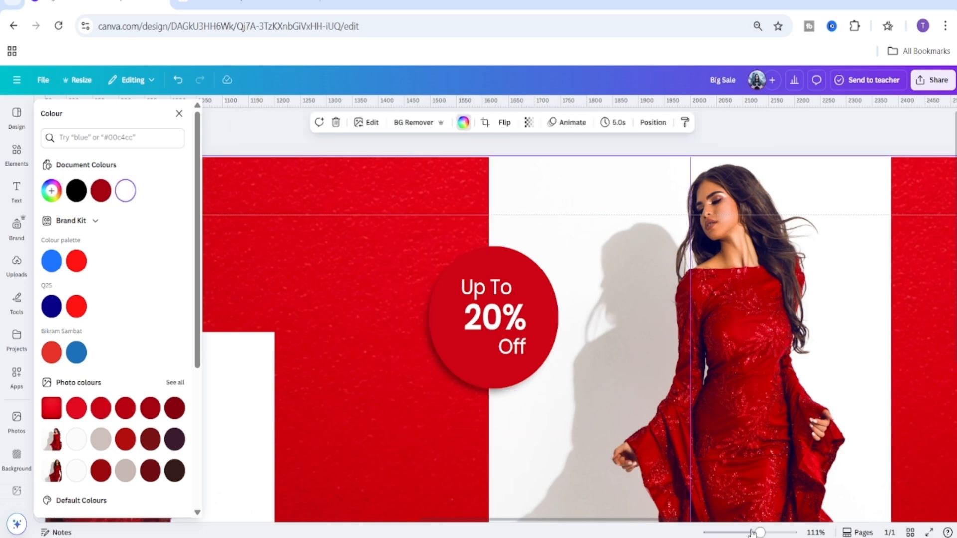
Zoom around the banner and inspect the large badge's grouped elements up close.
drag(752, 533, 738, 532)
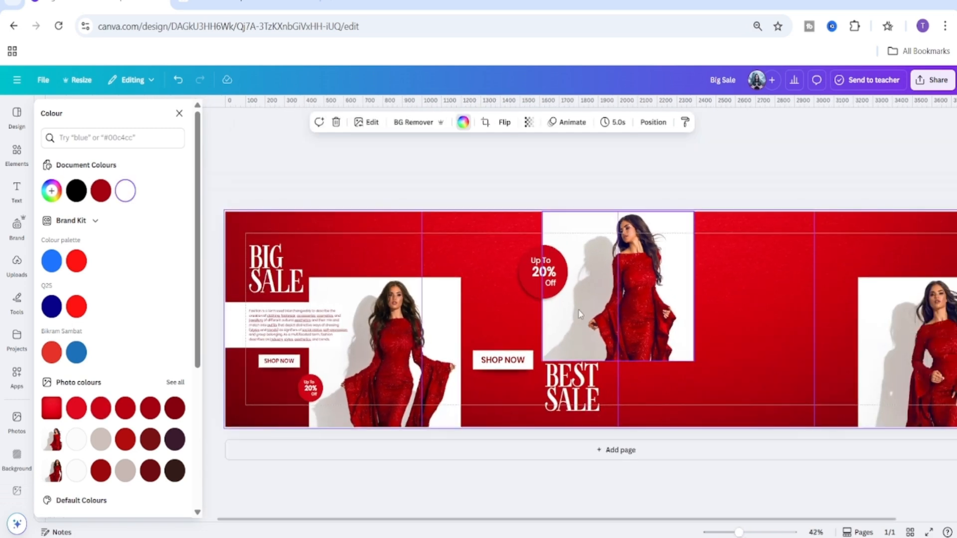
click(561, 295)
drag(578, 314, 524, 304)
click(619, 187)
click(591, 186)
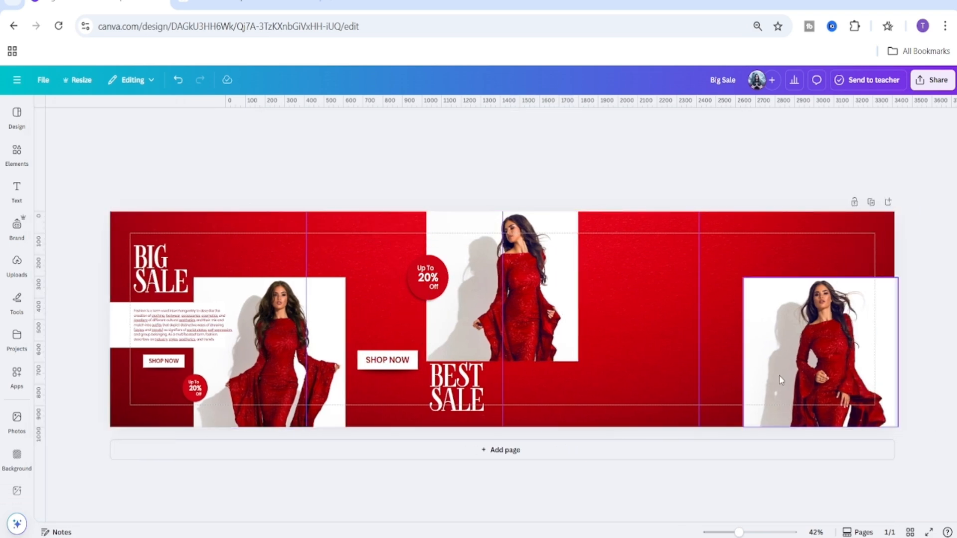
drag(739, 532, 758, 532)
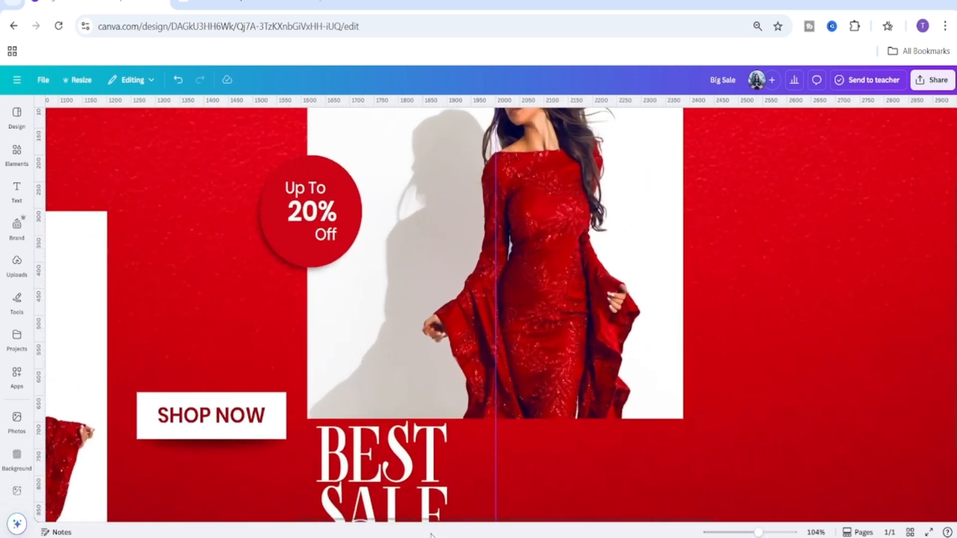
drag(338, 521, 323, 523)
scroll(438, 314, left, 3)
scroll(489, 294, up, 2)
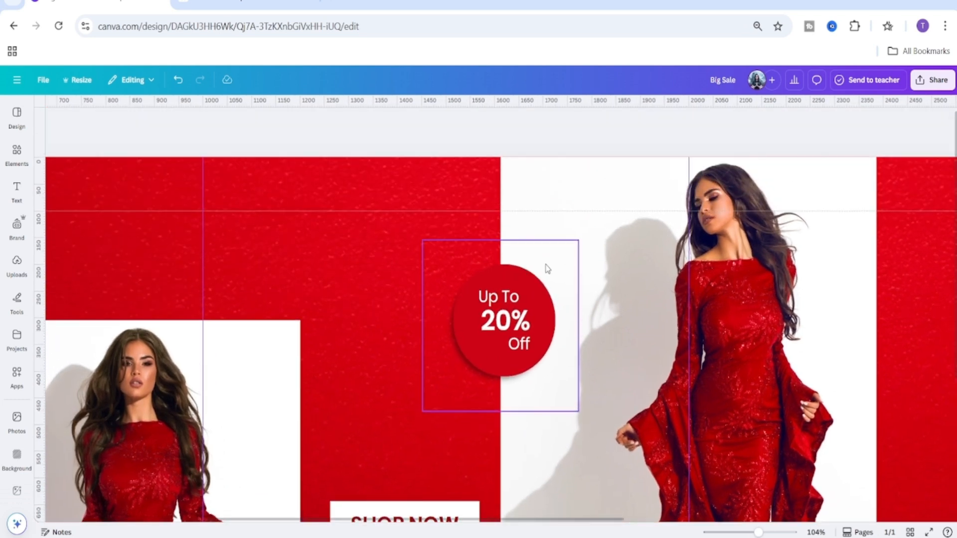
click(545, 269)
click(471, 219)
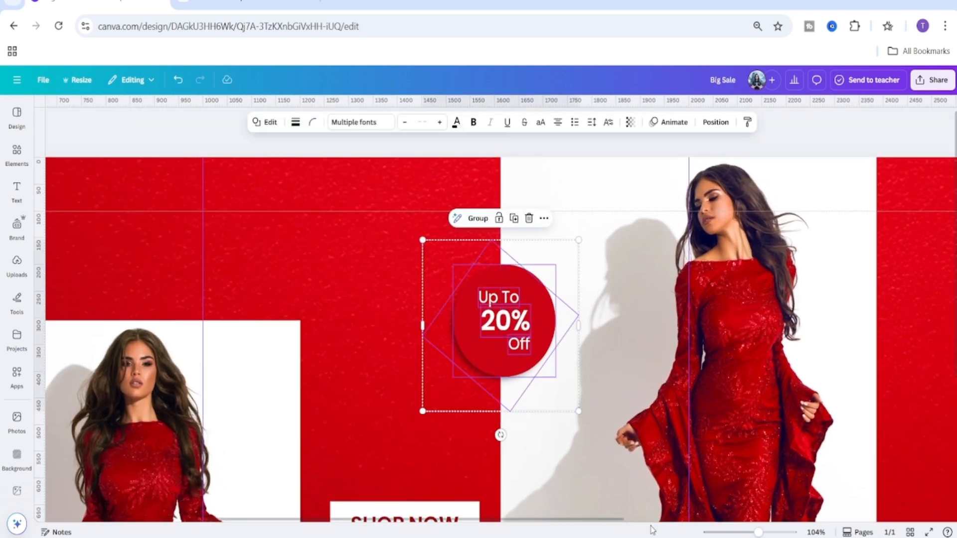
scroll(507, 344, up, 2)
drag(765, 532, 768, 532)
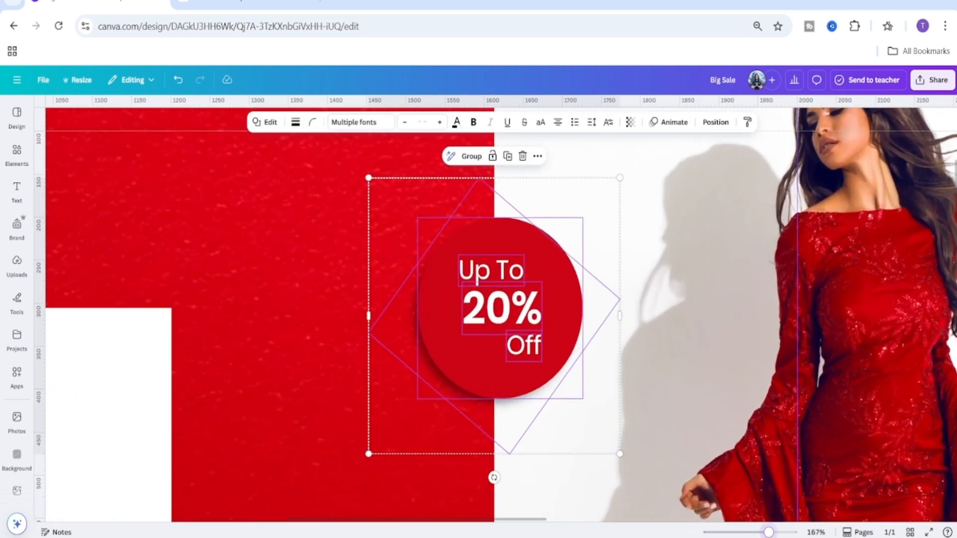
Change the large badge copy's percentage text from 20% to 50%.
click(637, 157)
click(505, 315)
click(503, 313)
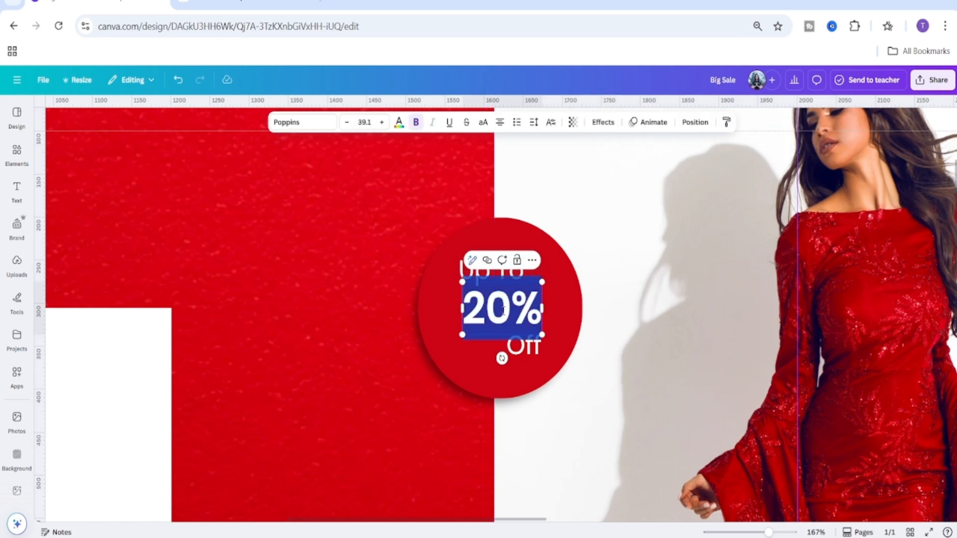
click(504, 311)
key(BackSpace)
key(BackSpace)
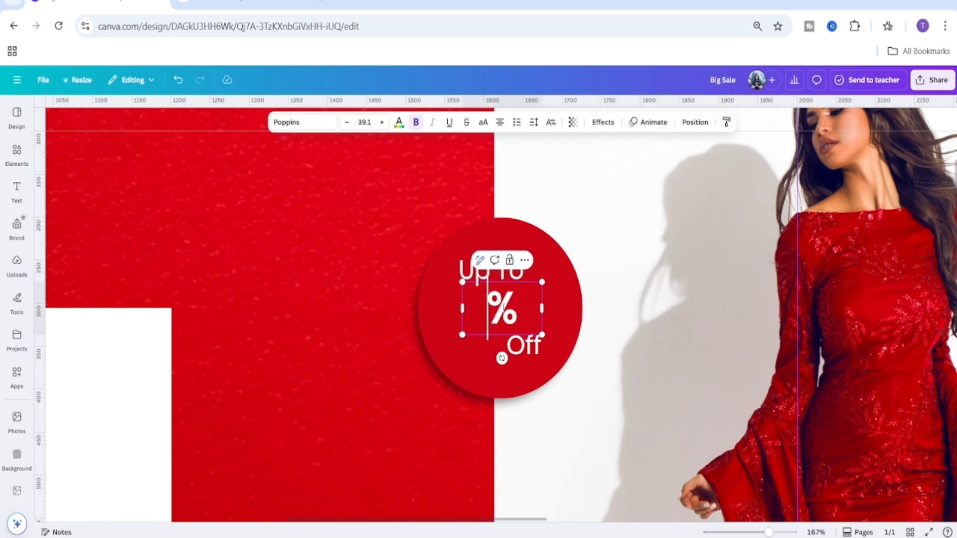
text(50)
key(Return)
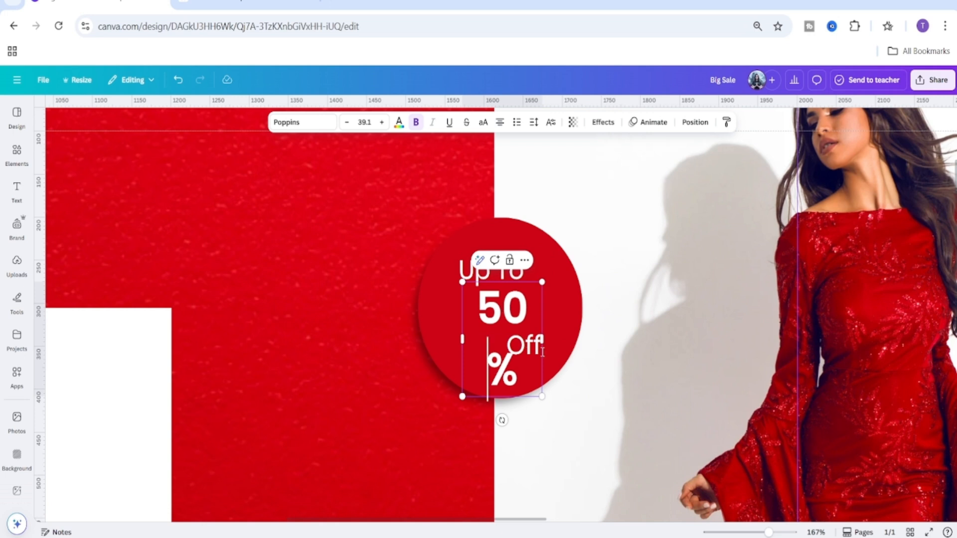
drag(542, 339, 549, 340)
click(597, 242)
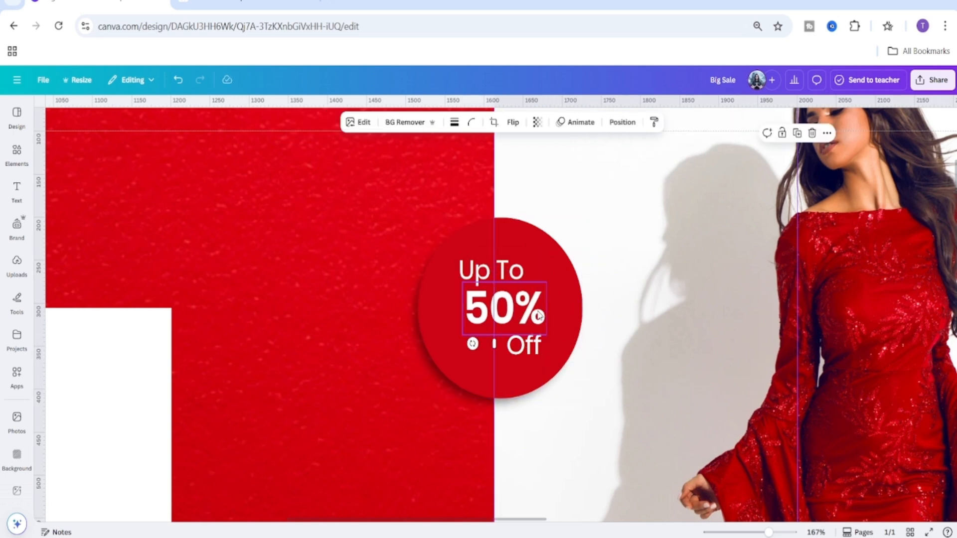
Select the badge's 'Up To', '50%' and 'Off' text lines and group them.
click(519, 279)
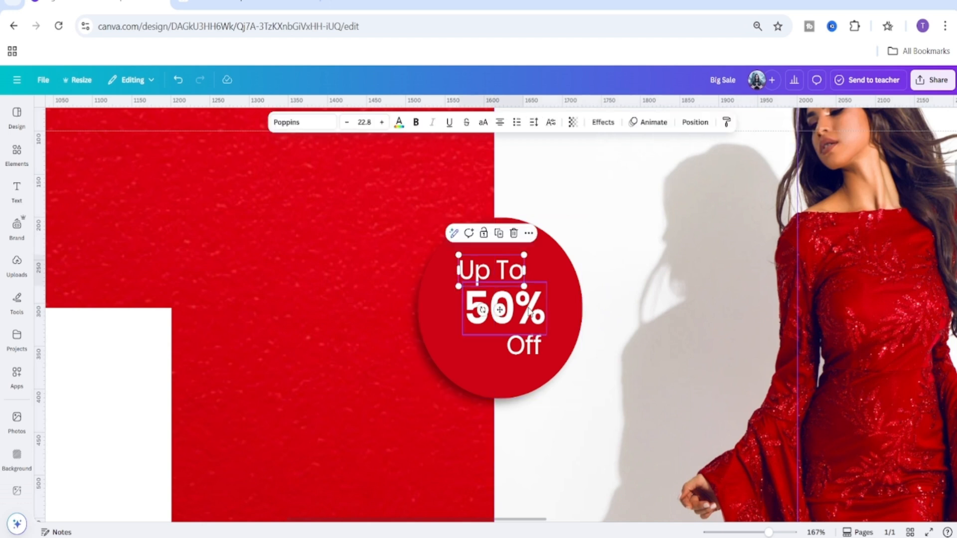
shift+click(529, 311)
shift+click(523, 345)
key(ctrl+g)
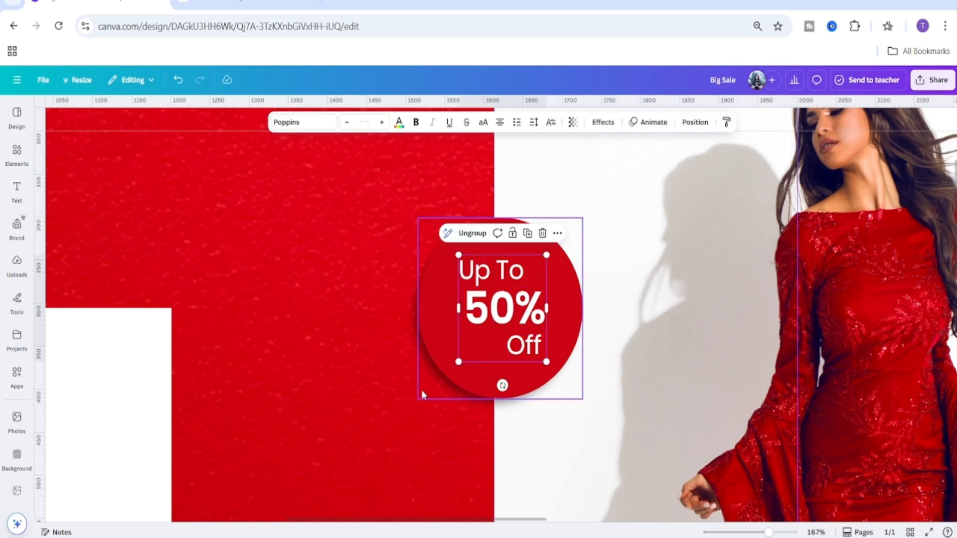
Group the badge's text with its circle and background shapes into one element.
click(422, 392)
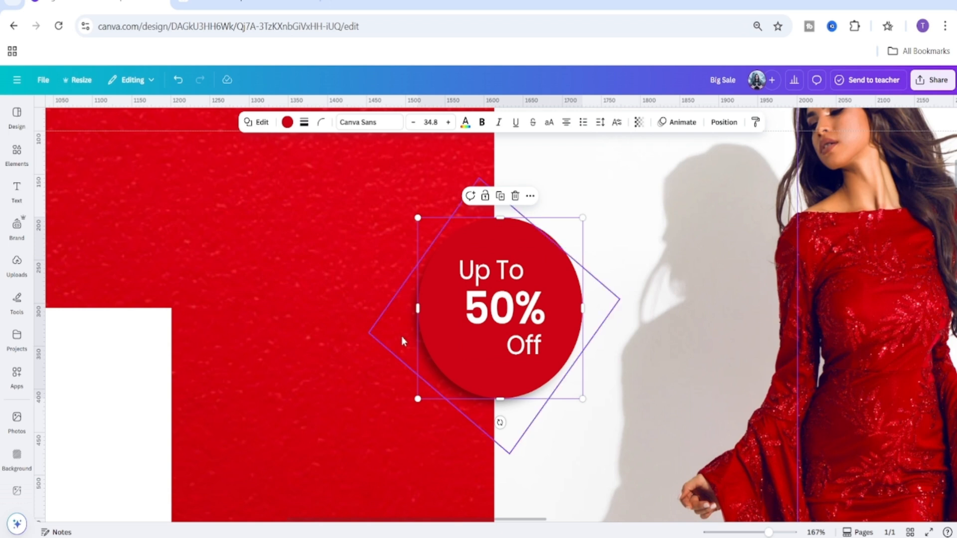
shift+click(402, 335)
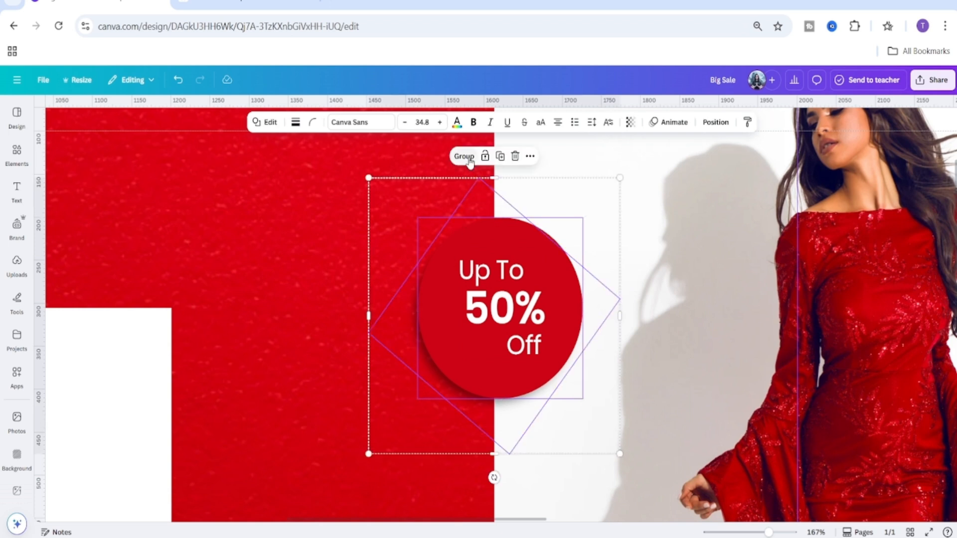
click(464, 156)
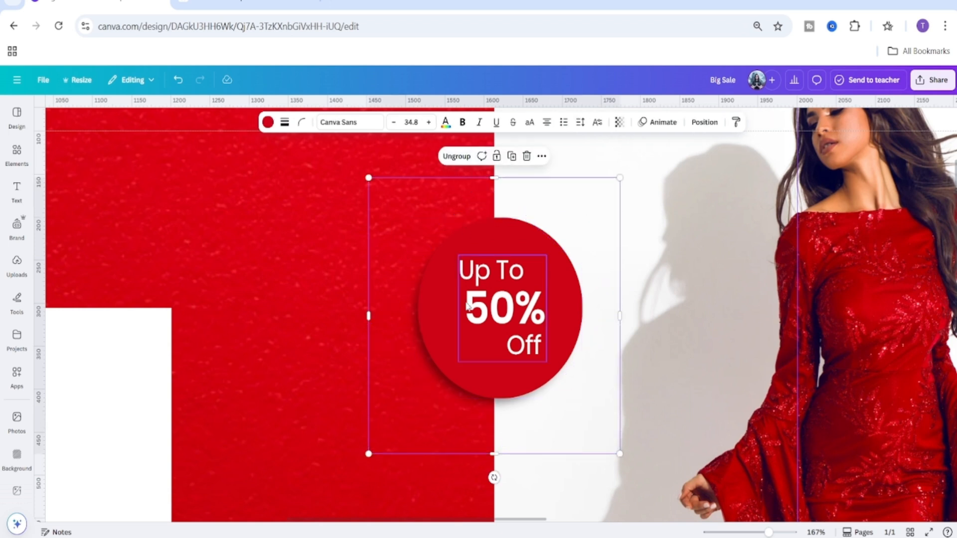
shift+click(477, 342)
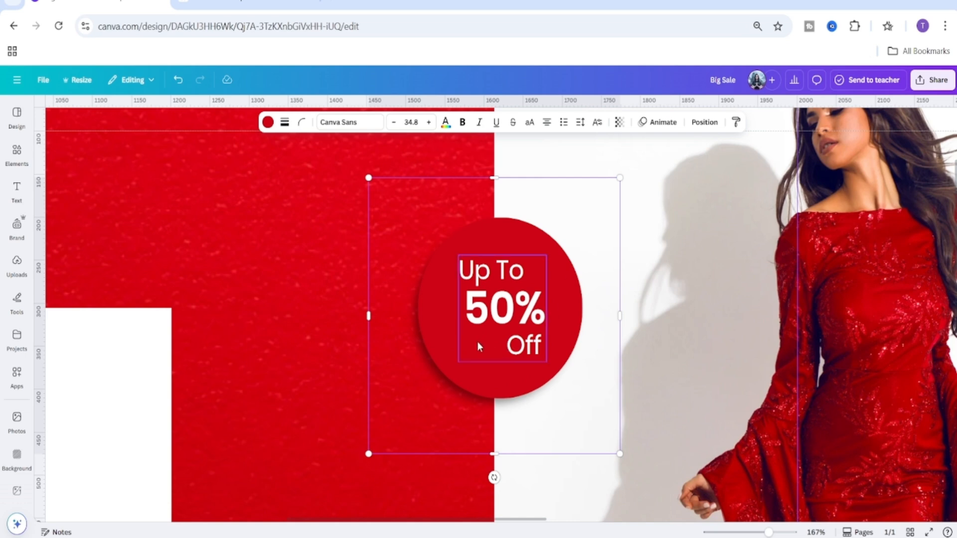
click(454, 156)
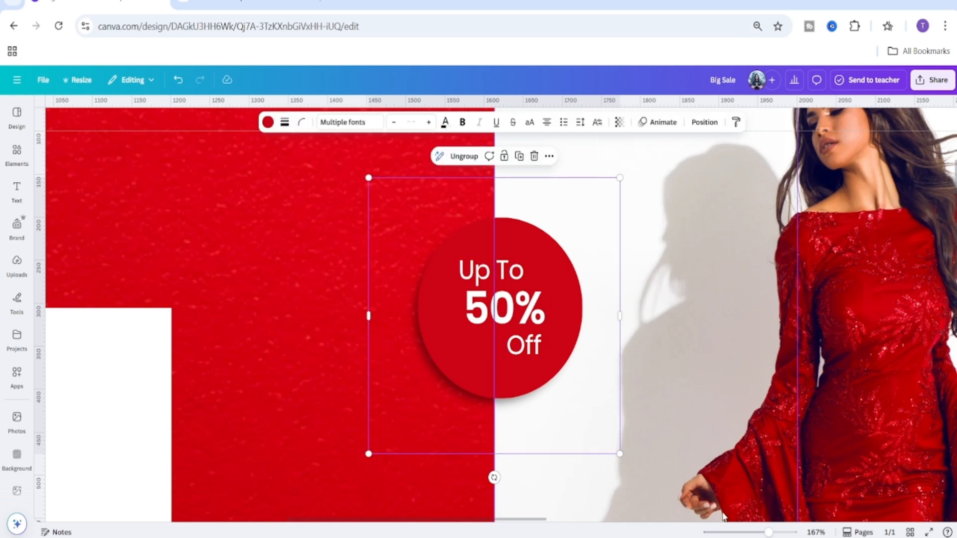
Duplicate the body text block and move the copy into the red area right of the centre photo.
drag(768, 532, 742, 532)
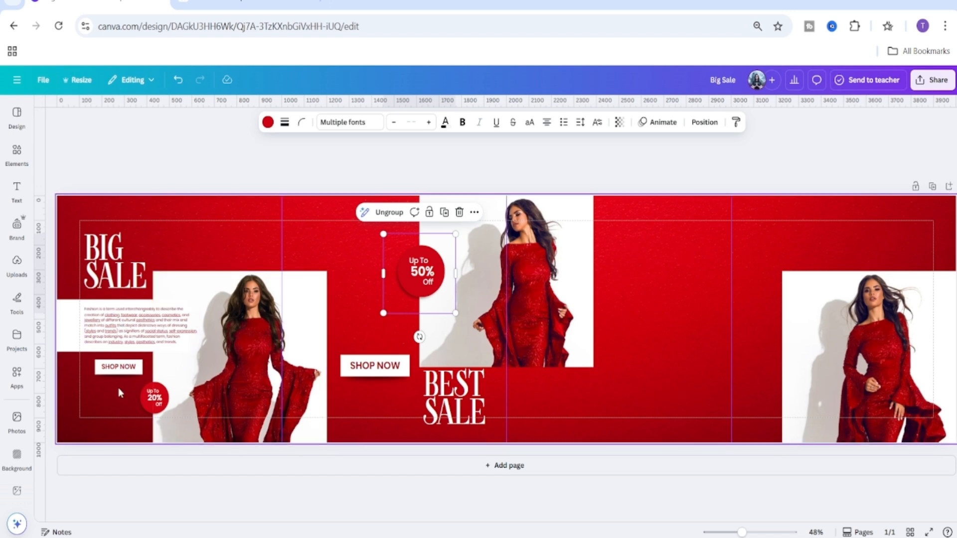
click(139, 324)
click(148, 288)
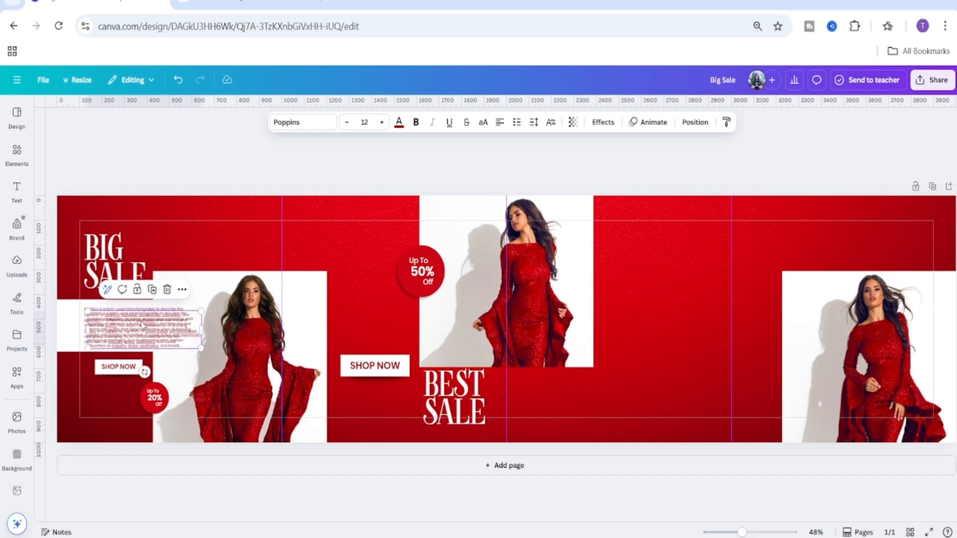
drag(145, 319, 658, 277)
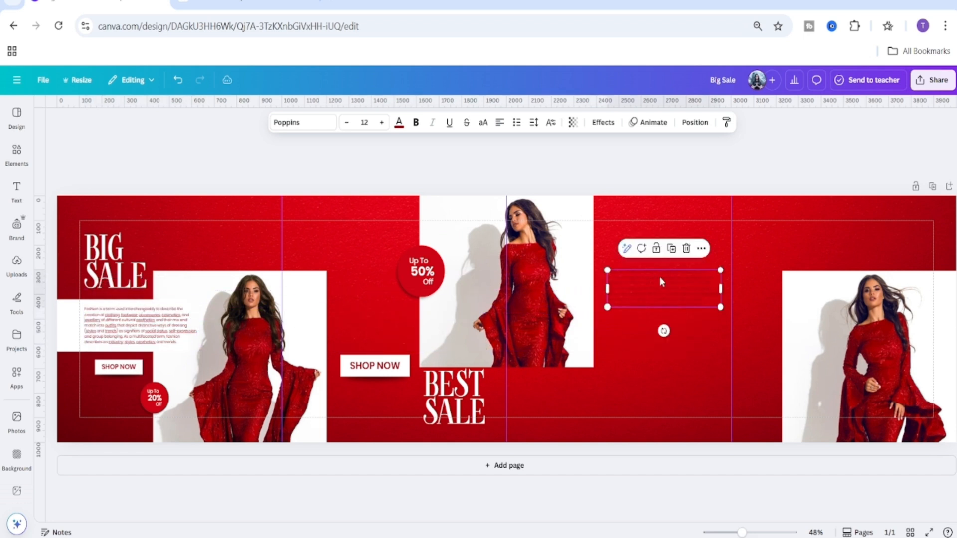
Copy the second definition paragraph from the Wikipedia Fashion article and return to the design.
click(252, 3)
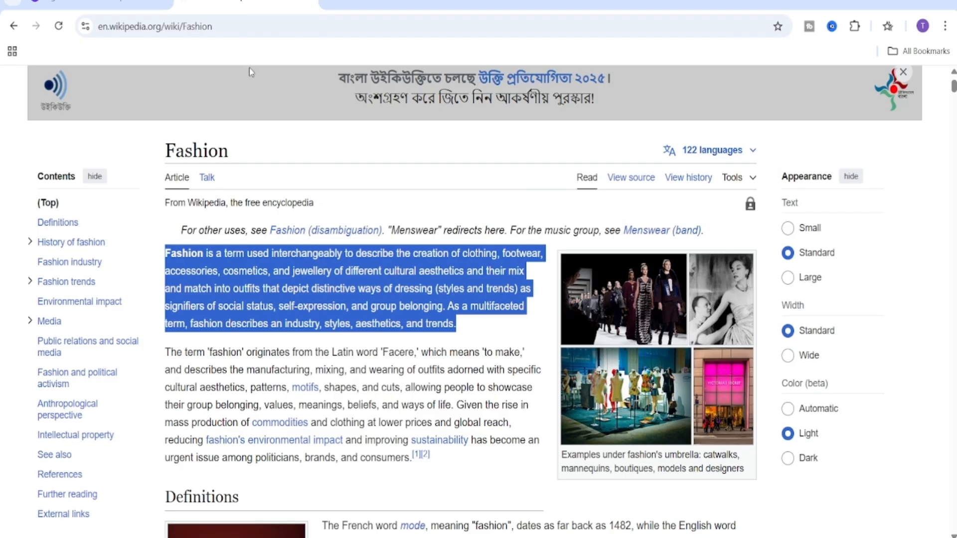
click(495, 481)
scroll(502, 466, down, 6)
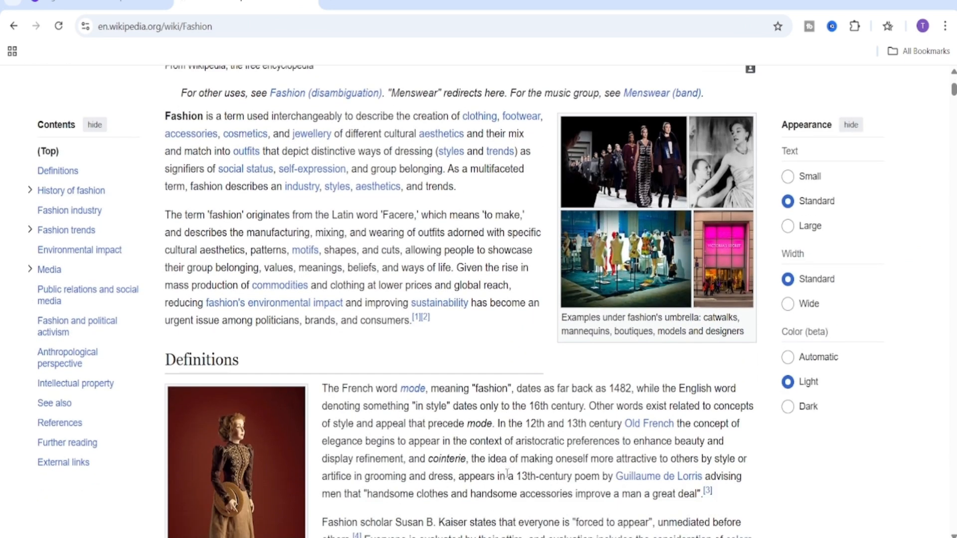
scroll(510, 468, down, 5)
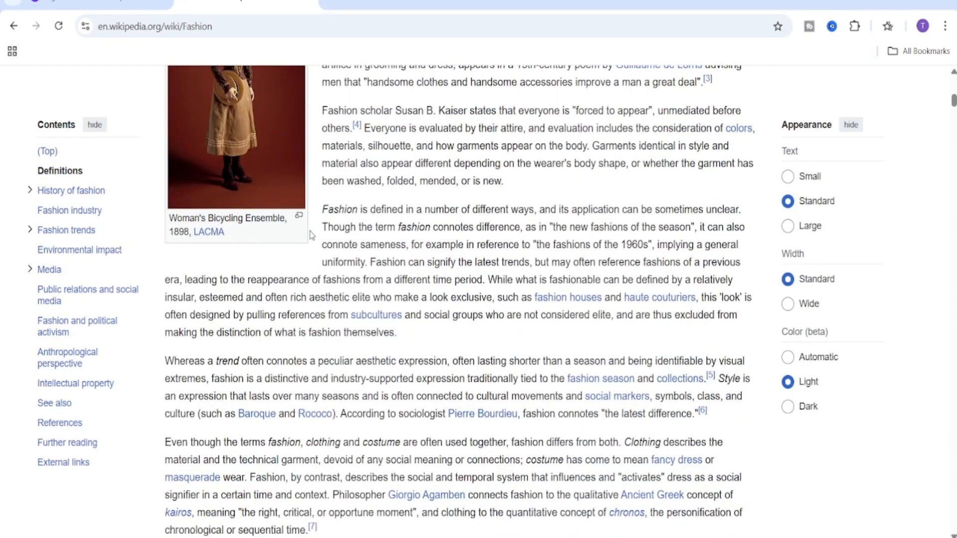
drag(321, 209, 404, 342)
right_click(423, 275)
click(458, 289)
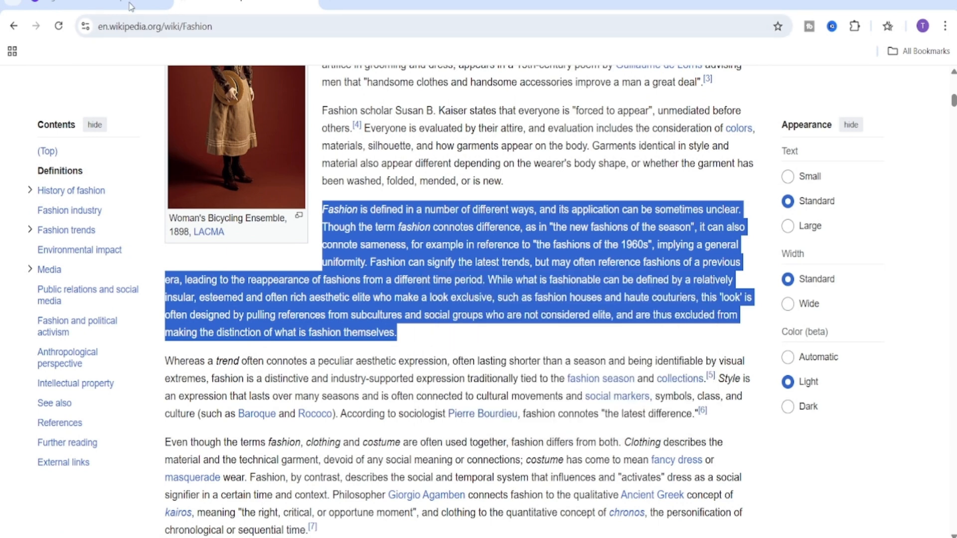
click(132, 6)
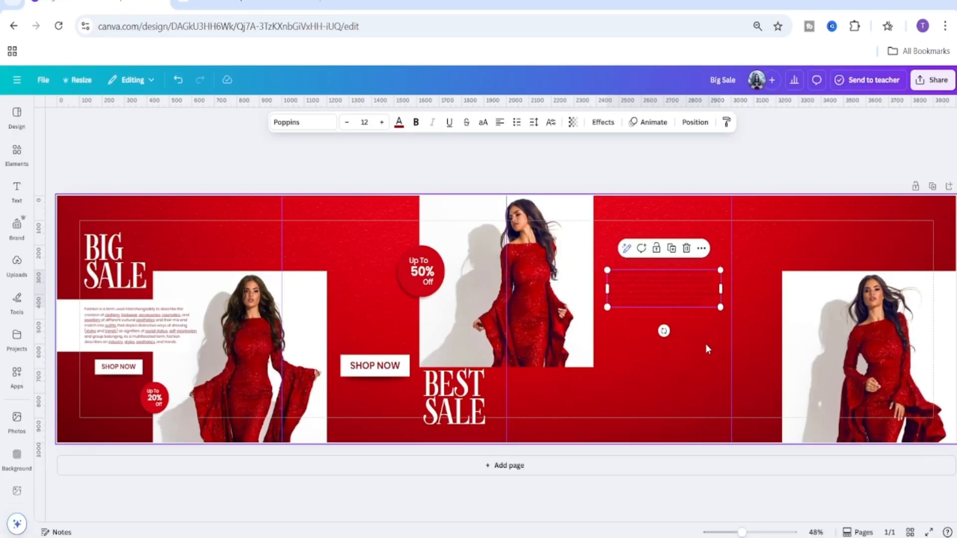
Set the duplicated text's colour to white and justify its alignment.
click(399, 122)
click(150, 191)
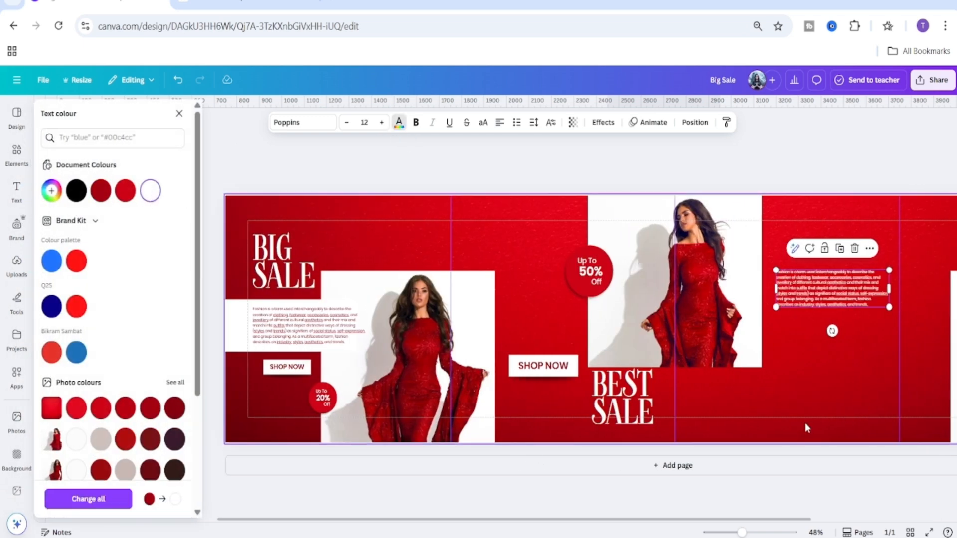
click(499, 122)
click(500, 122)
click(500, 122)
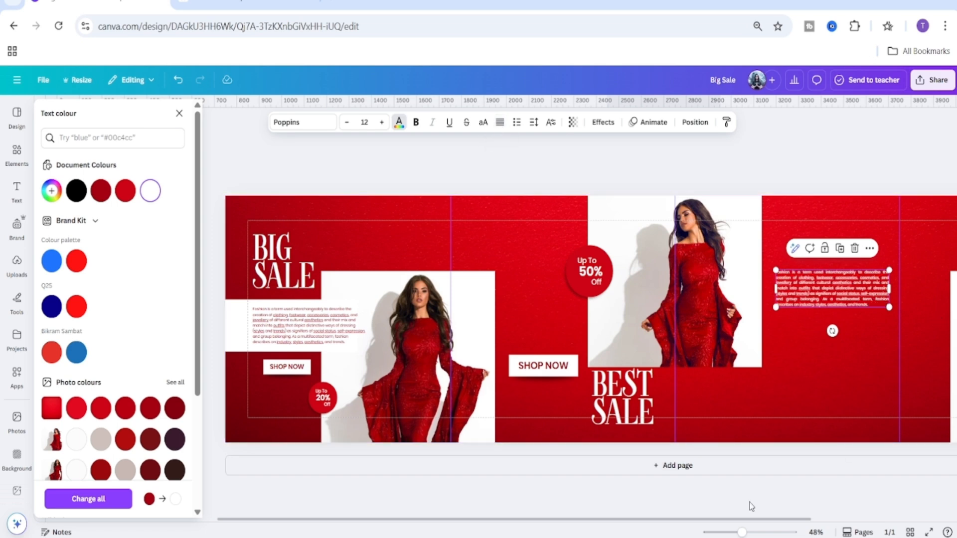
Set the duplicated body text's font size to 14.
drag(741, 532, 894, 522)
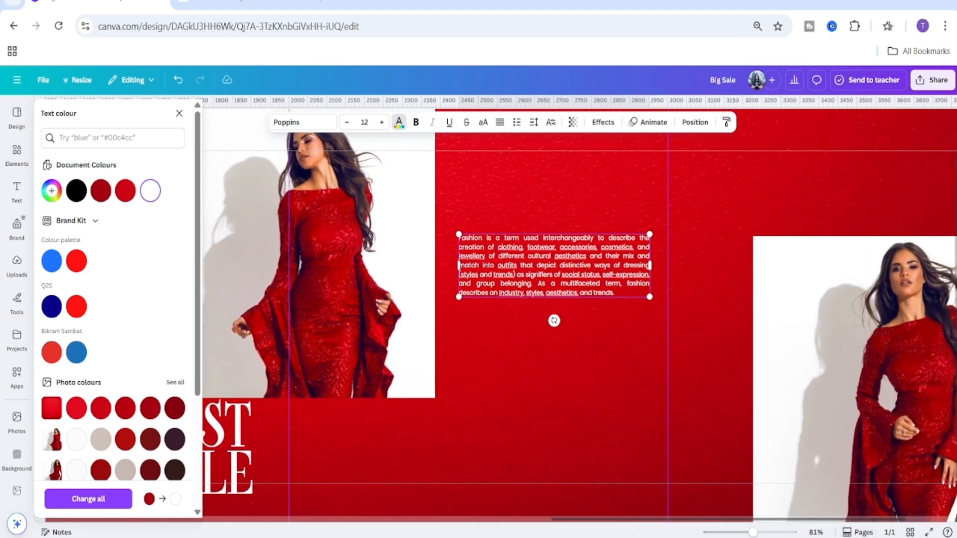
scroll(594, 385, up, 2)
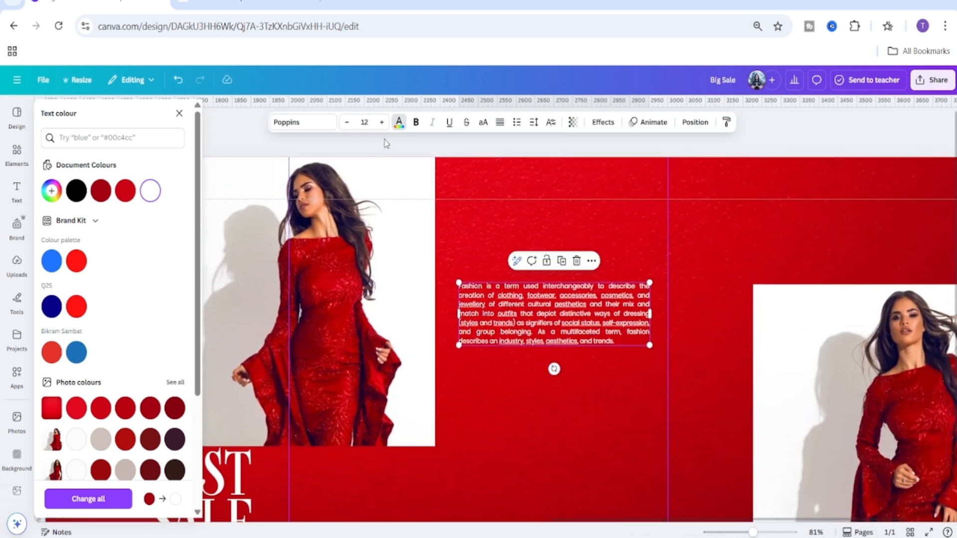
click(364, 122)
text(14)
key(Return)
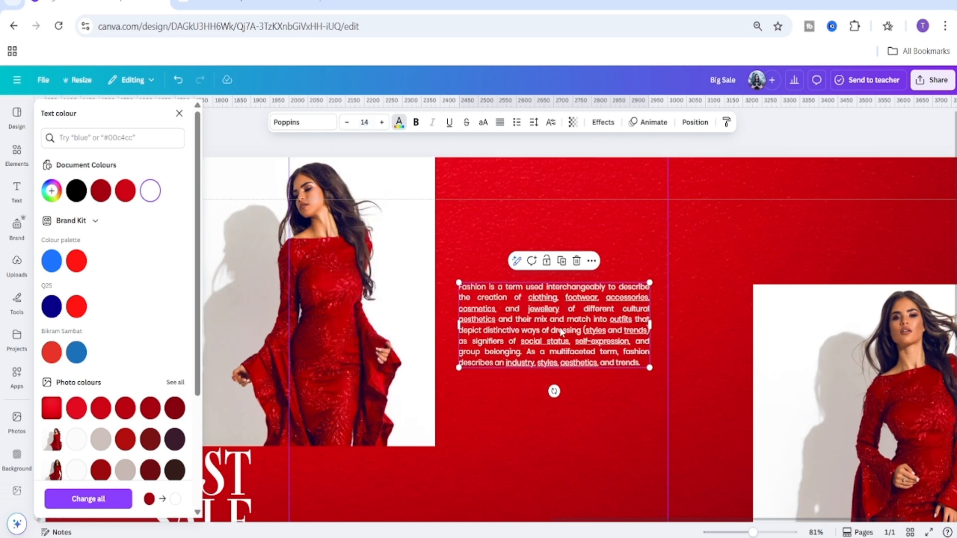
Replace the duplicated text with the copied Wikipedia paragraph.
triple_click(591, 328)
right_click(590, 329)
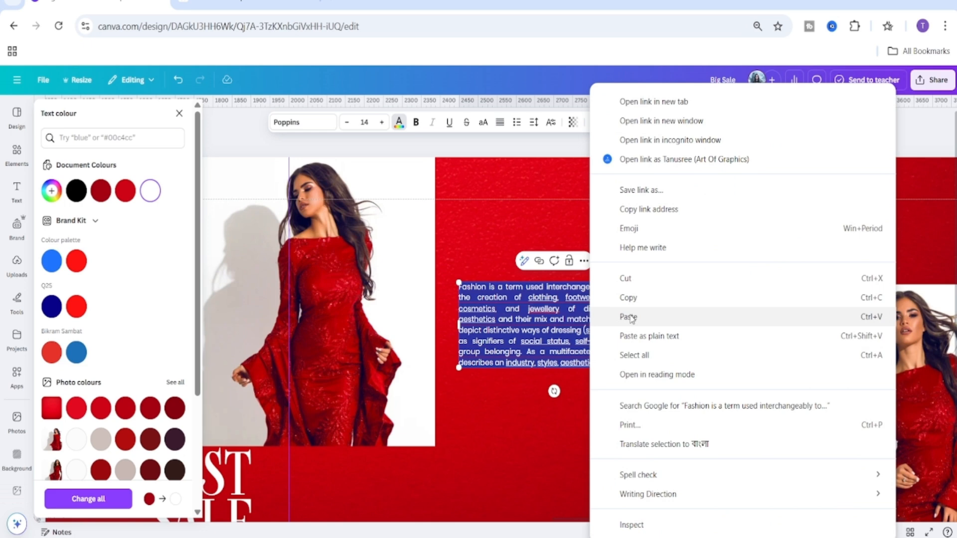
click(629, 317)
scroll(600, 454, down, 3)
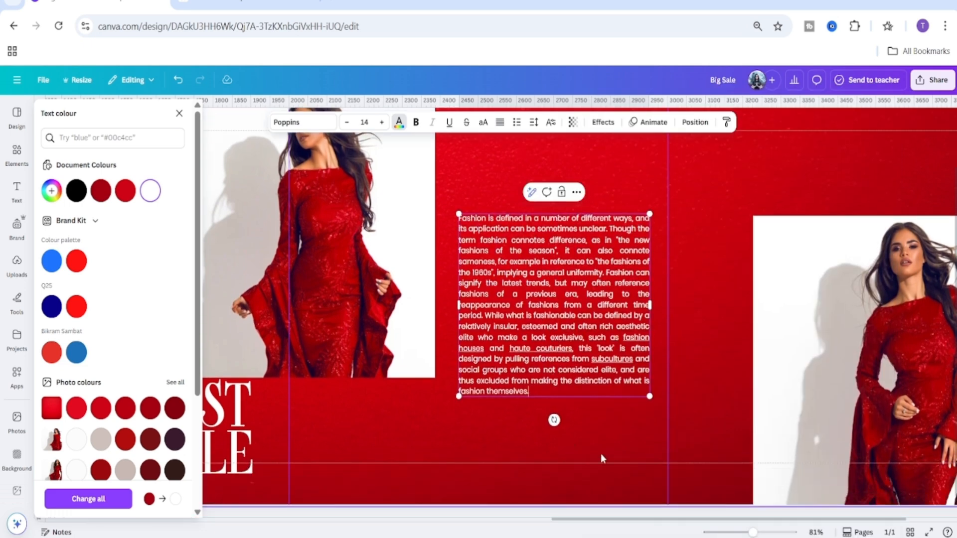
click(599, 445)
scroll(581, 322, up, 3)
click(478, 390)
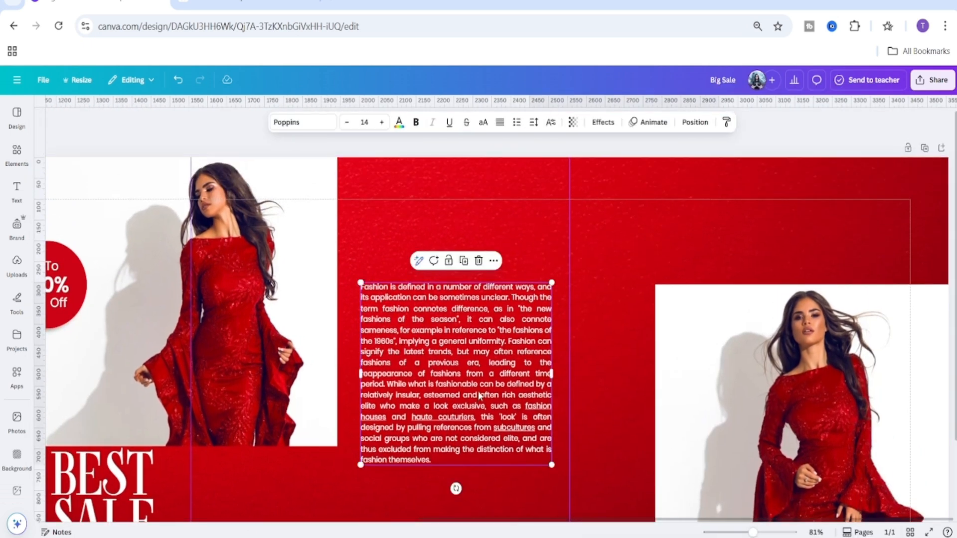
Narrow the new text box and move it upward in the red area beside the centre photo.
drag(551, 373, 501, 378)
scroll(501, 378, down, 3)
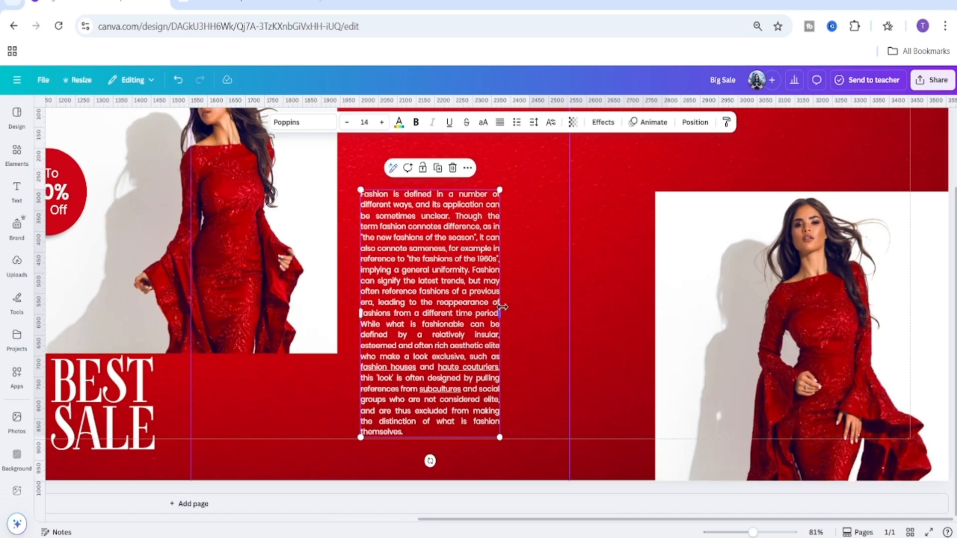
mouse_move(502, 307)
mouse_down()
mouse_move(492, 307)
mouse_move(510, 308)
mouse_up()
click(533, 353)
scroll(534, 355, up, 2)
drag(753, 533, 746, 532)
drag(553, 368, 549, 342)
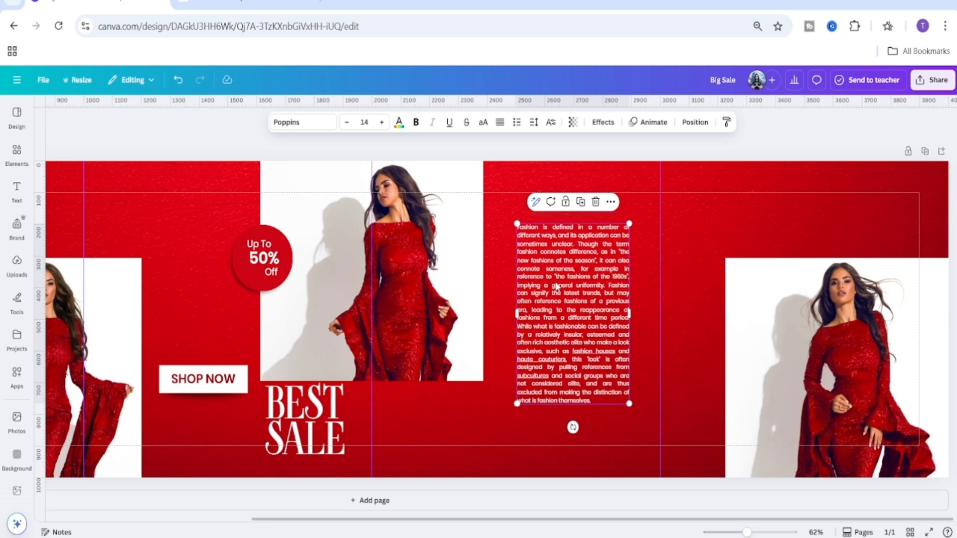
Increase the new text block's line spacing to about 1.59.
click(534, 123)
click(534, 123)
scroll(533, 131, up, 2)
click(533, 127)
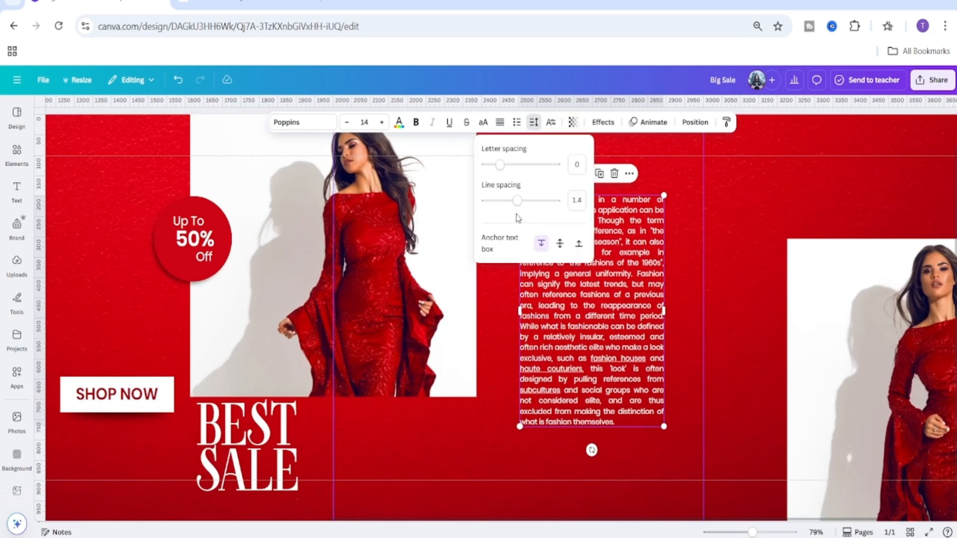
drag(519, 200, 525, 207)
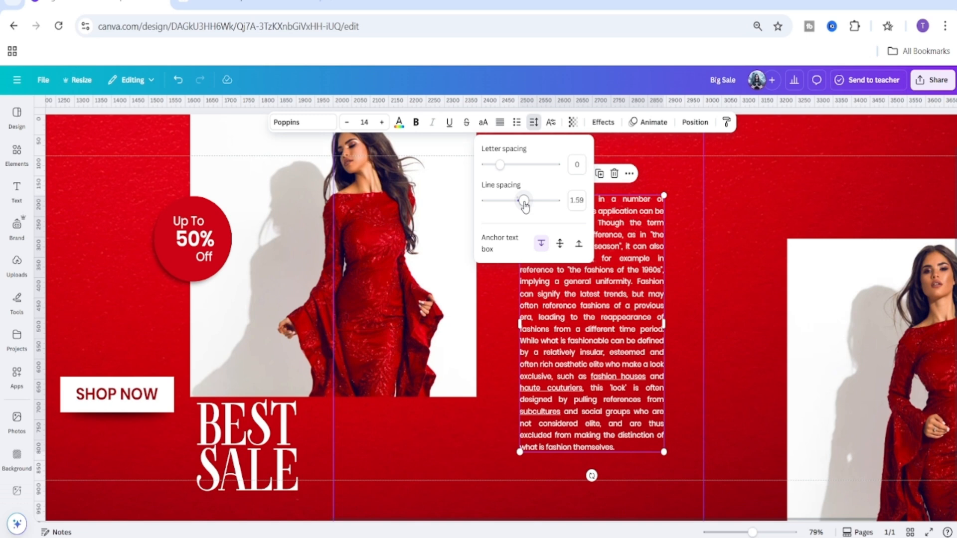
click(667, 176)
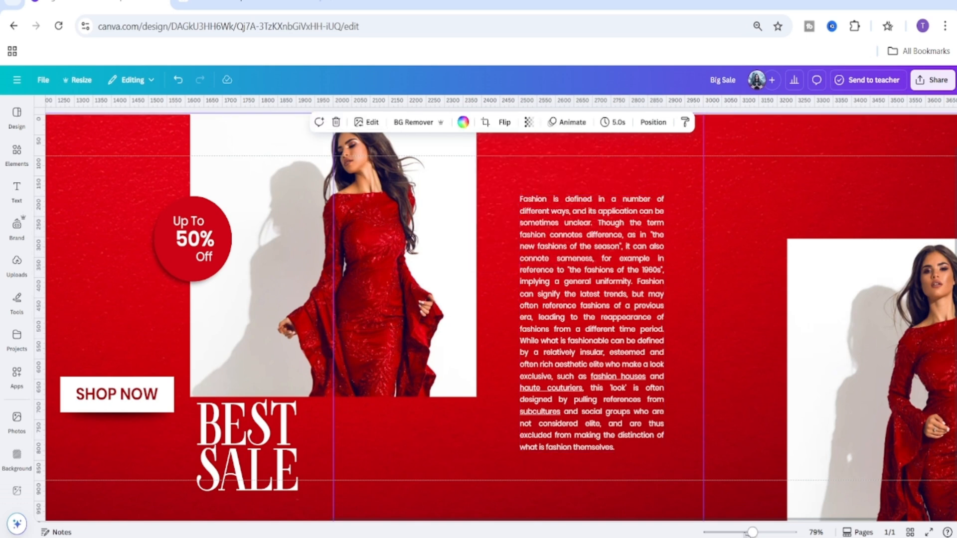
Widen the new text box slightly and nudge it upward beside the centre photo.
drag(752, 532, 744, 532)
click(666, 327)
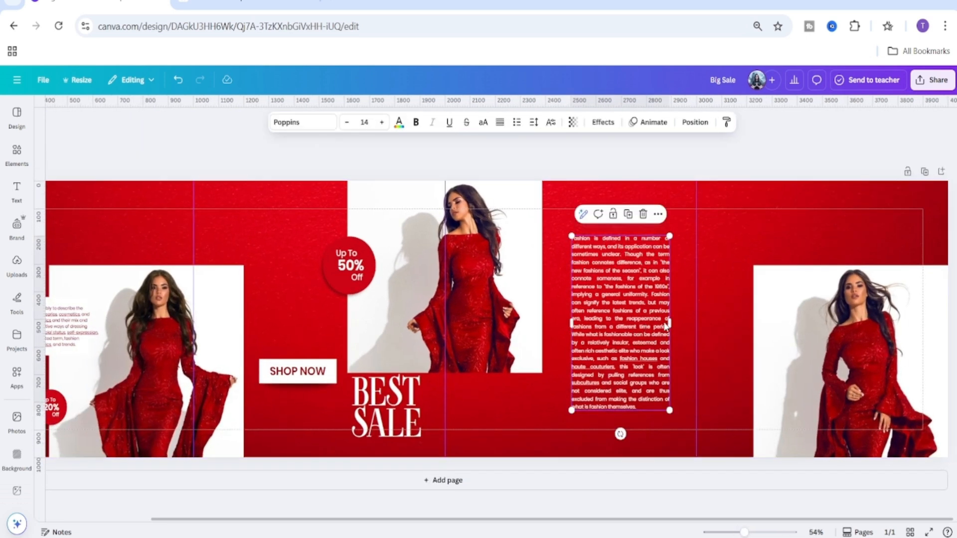
drag(673, 324, 676, 324)
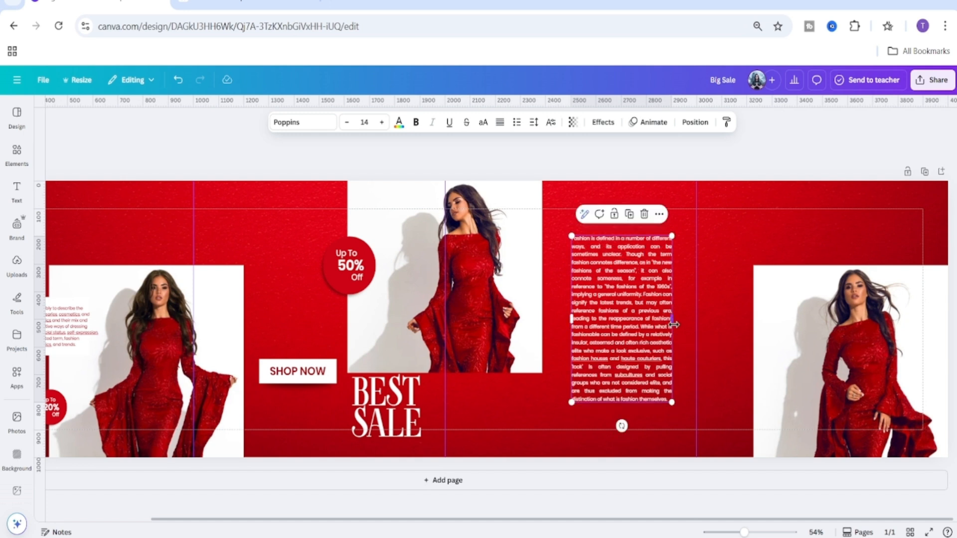
click(657, 426)
mouse_move(642, 365)
mouse_down()
mouse_move(646, 354)
mouse_move(635, 352)
mouse_up()
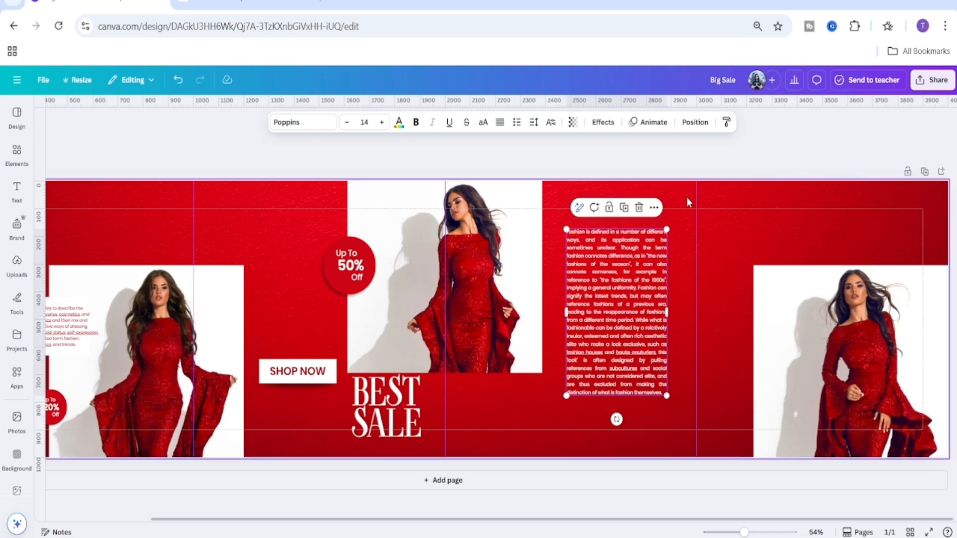
Duplicate the 'Best Sale' headline and move the copy into the red area beside the right-hand photo.
click(672, 235)
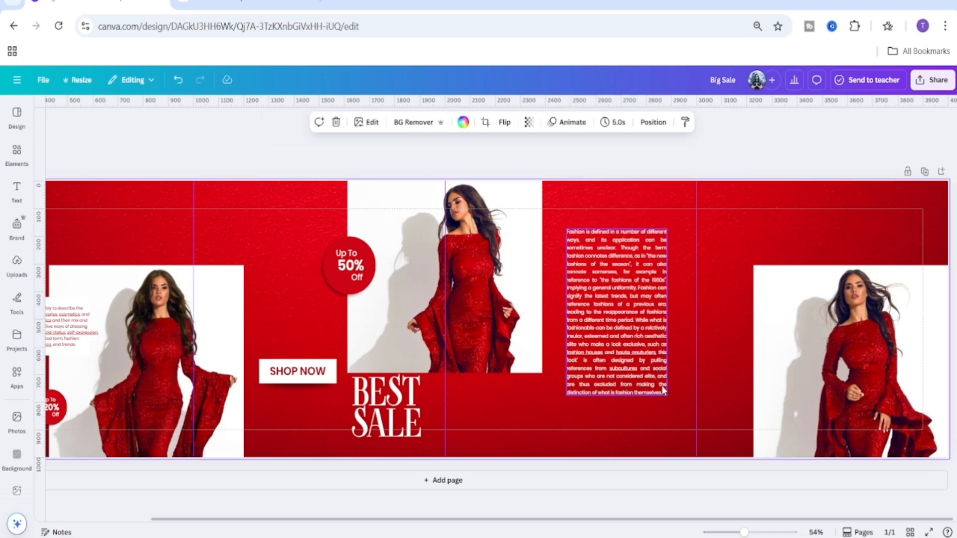
mouse_move(743, 532)
mouse_down()
mouse_move(730, 532)
mouse_move(738, 533)
mouse_up()
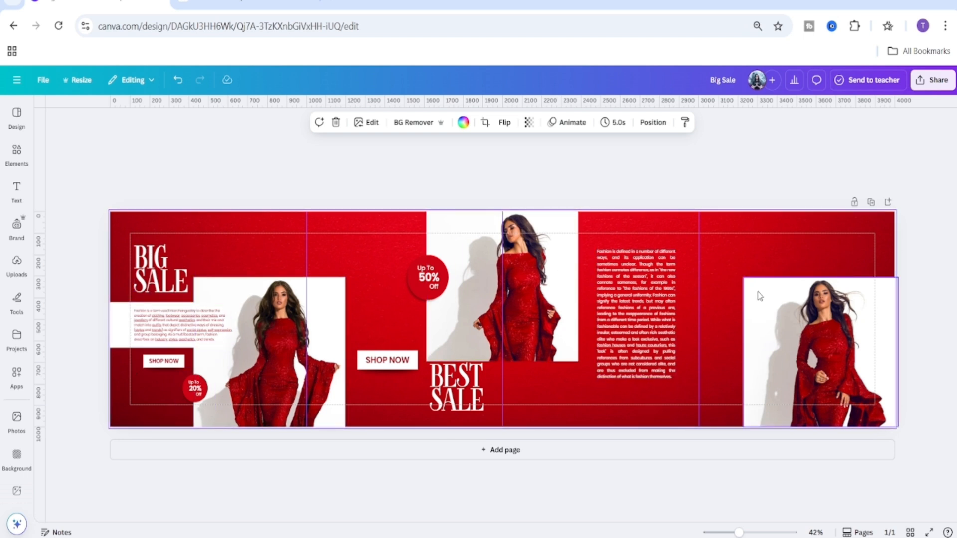
click(468, 393)
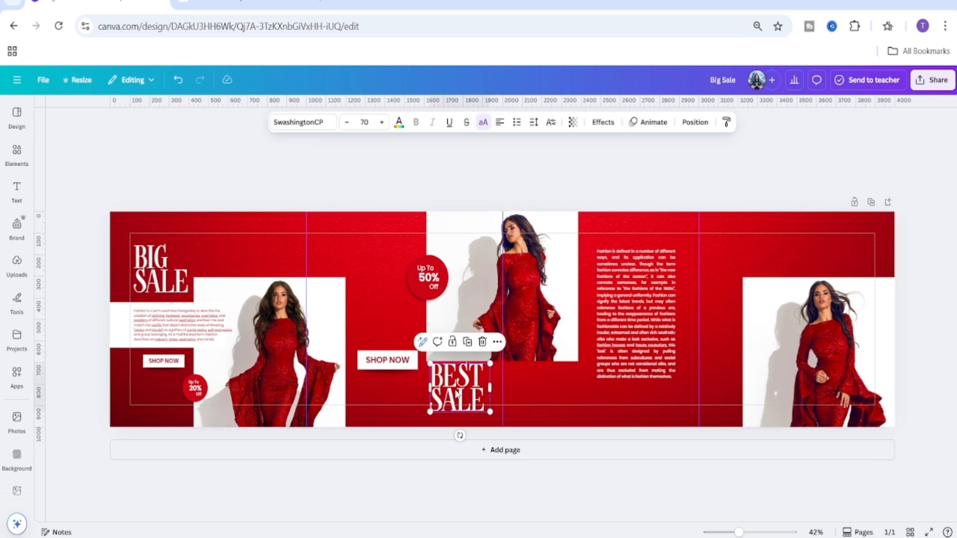
click(467, 342)
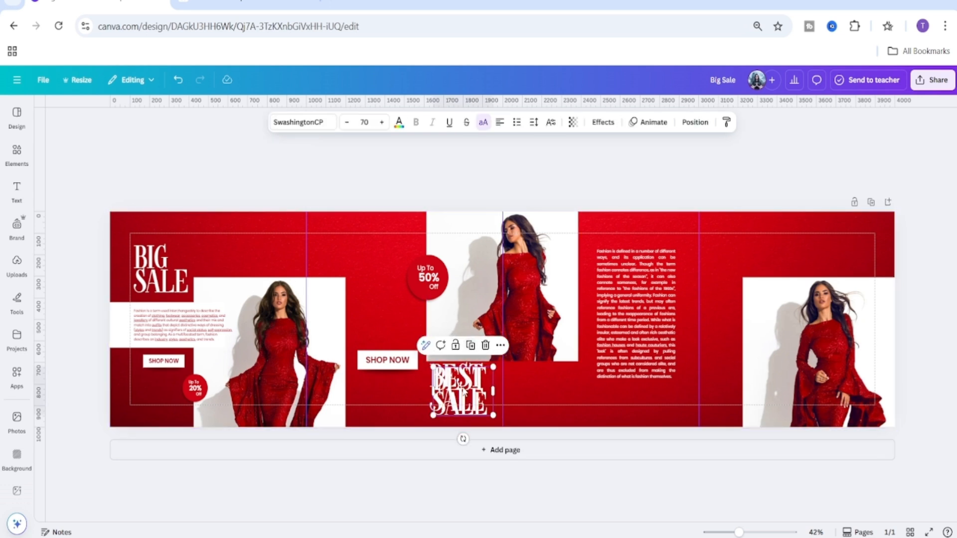
drag(463, 392, 729, 269)
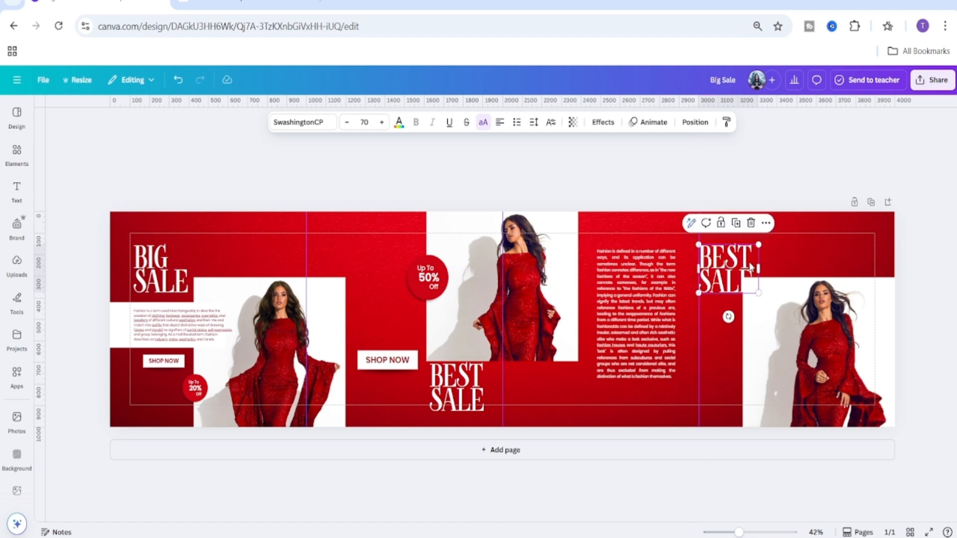
Change the copied headline's text to 'SUPER SALE' and widen its text box so it fits on two lines.
double_click(751, 267)
click(753, 252)
key(BackSpace)
key(BackSpace)
key(BackSpace)
key(BackSpace)
key(BackSpace)
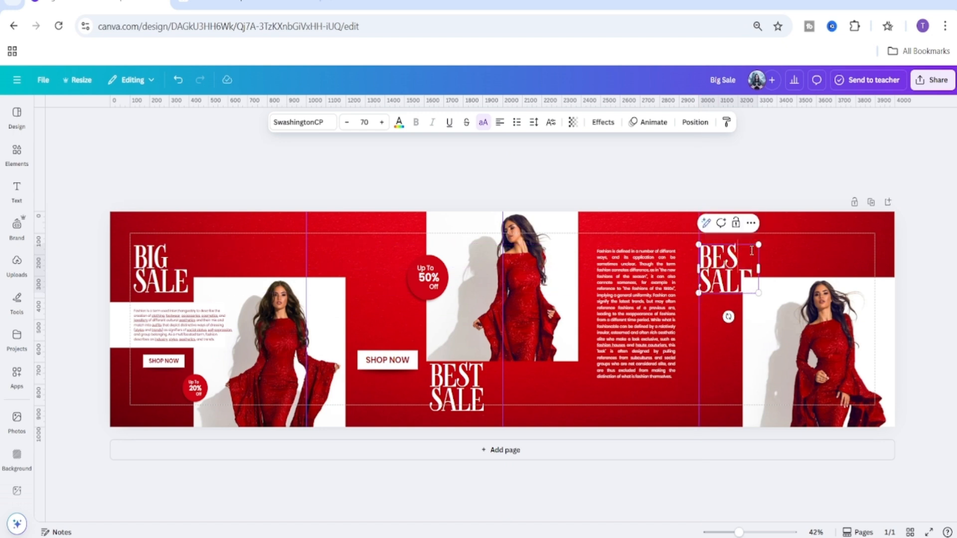
text(SU)
key(Return)
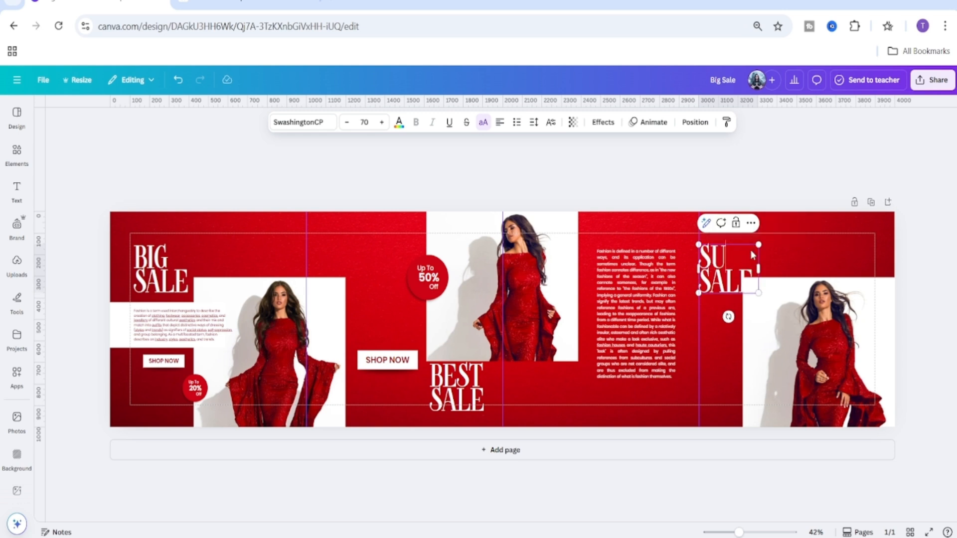
text(PER)
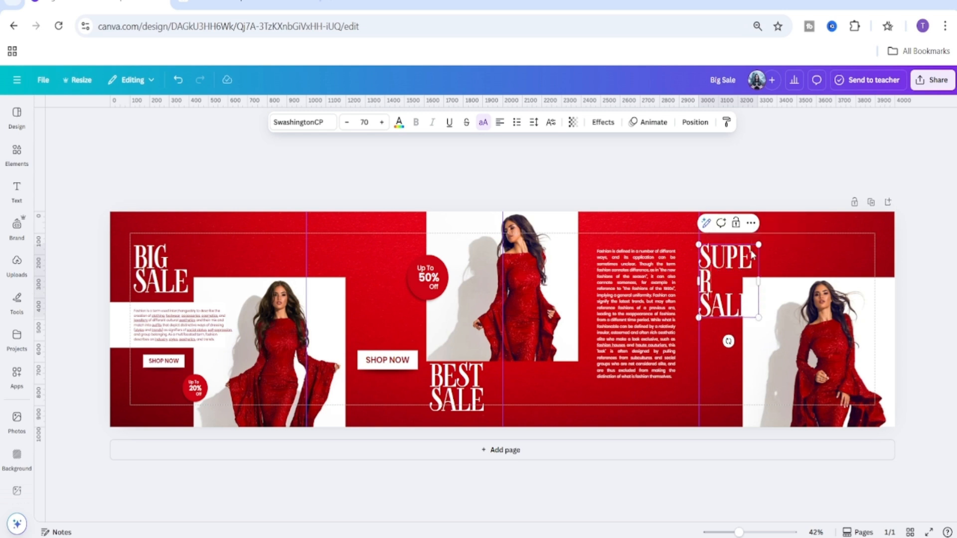
drag(760, 280, 771, 281)
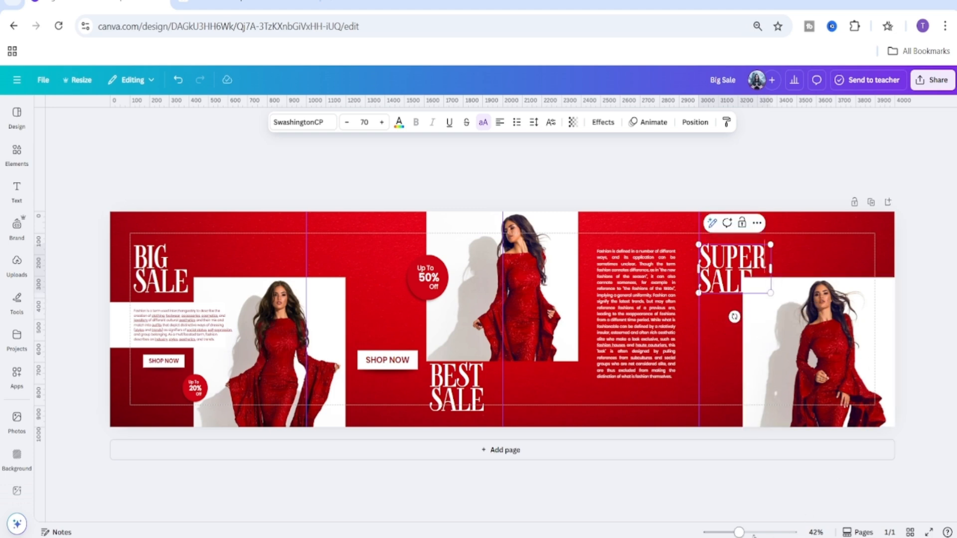
Narrow the right-hand model photo slightly from its left edge.
drag(740, 533, 948, 531)
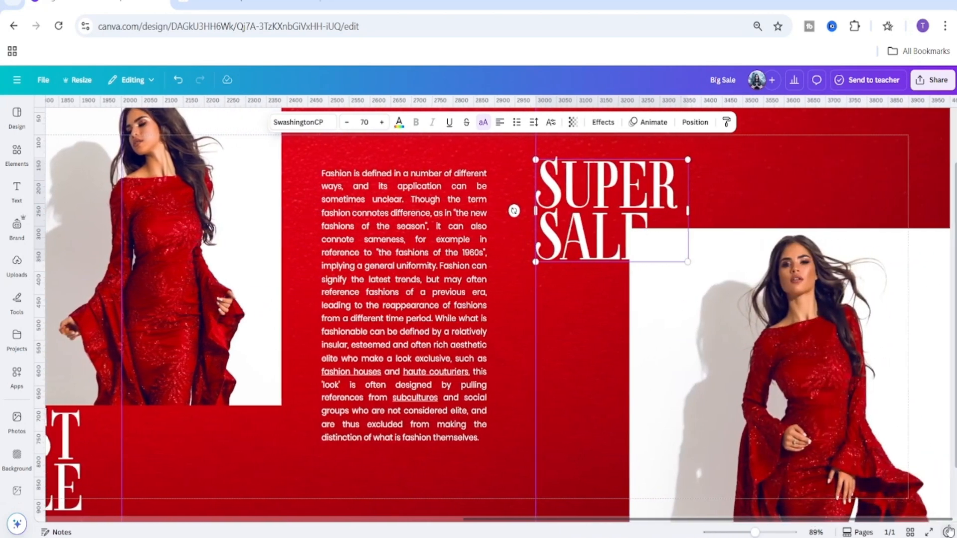
click(597, 378)
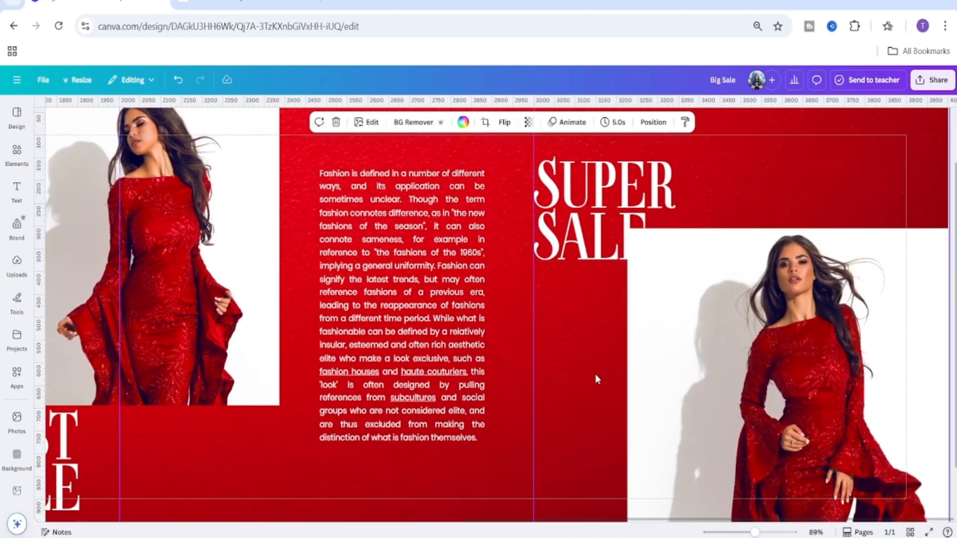
scroll(648, 388, down, 2)
click(720, 362)
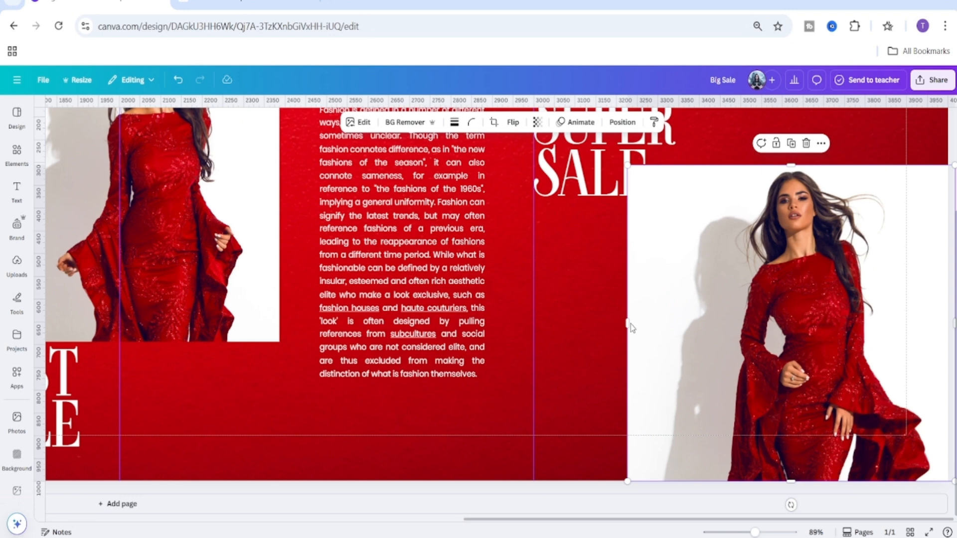
drag(628, 324, 658, 321)
Reposition the 'Super Sale' headline slightly lower and further right above the right-hand photo.
scroll(581, 361, up, 4)
click(626, 301)
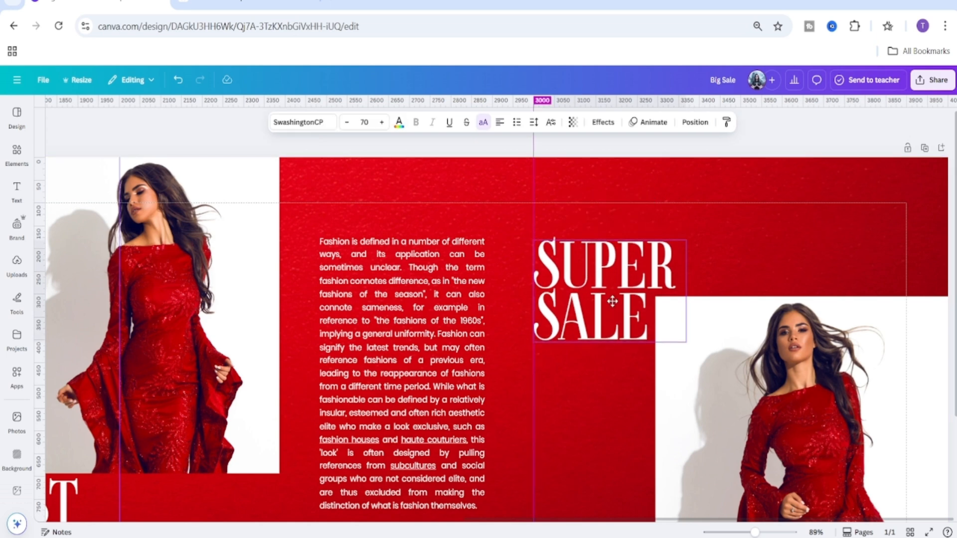
drag(610, 290, 616, 308)
click(725, 265)
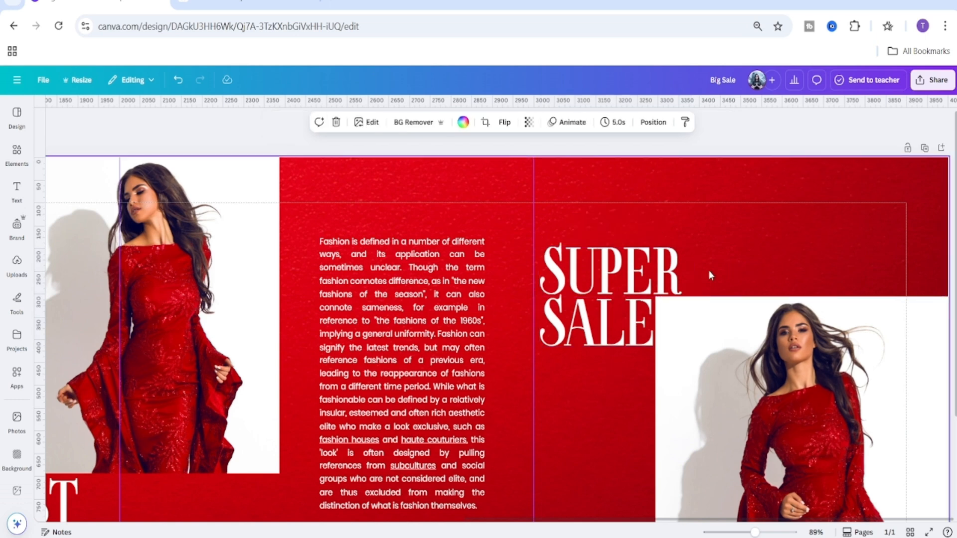
click(612, 284)
key(Up)
key(Up)
key(Up)
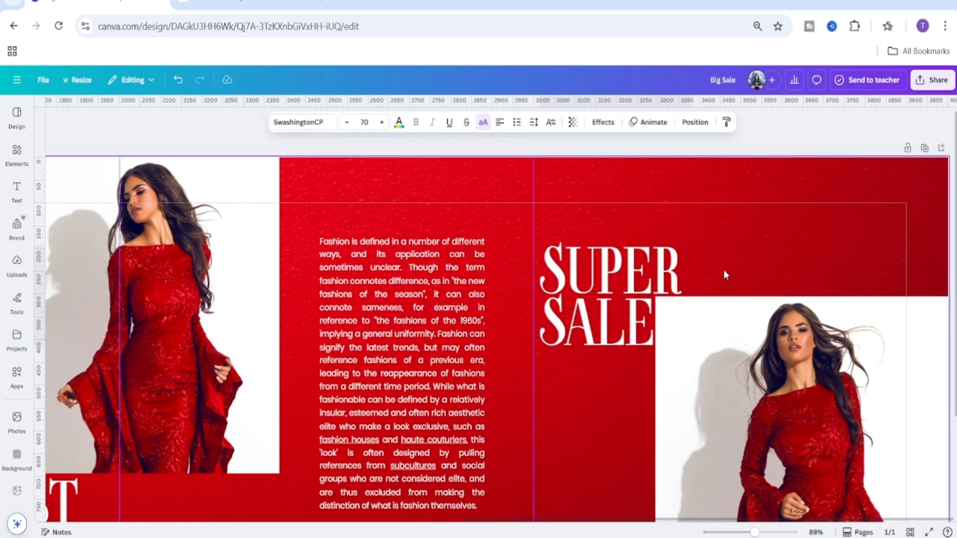
key(Left)
key(Left)
key(Left)
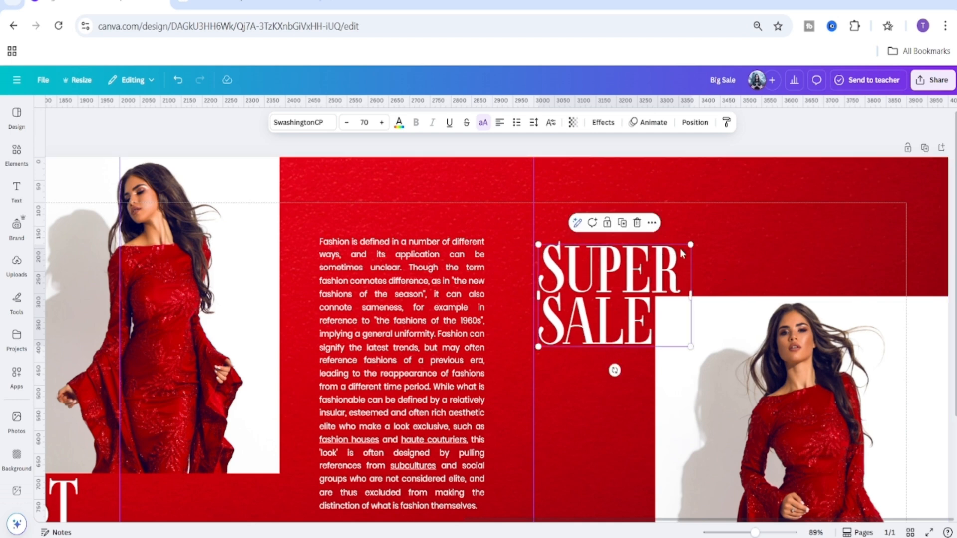
click(698, 262)
click(634, 292)
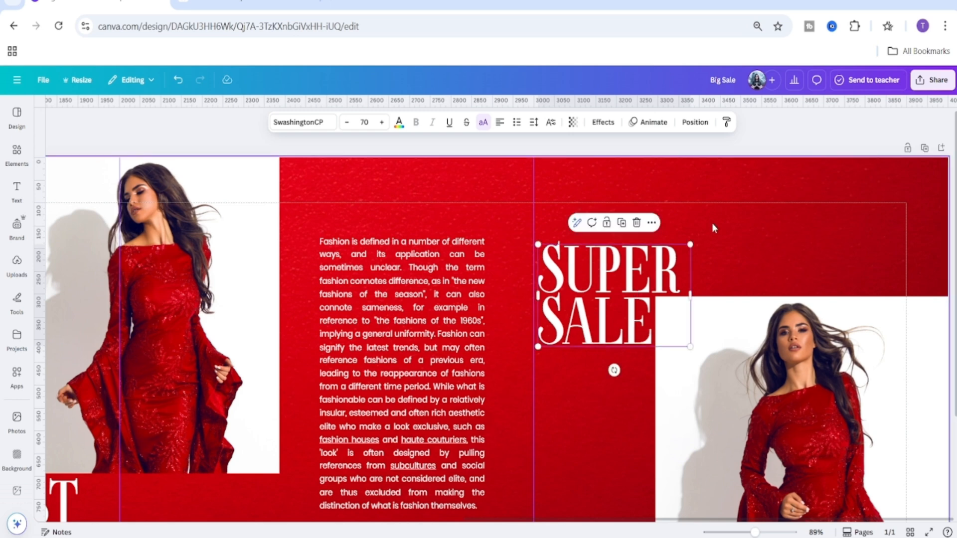
click(741, 243)
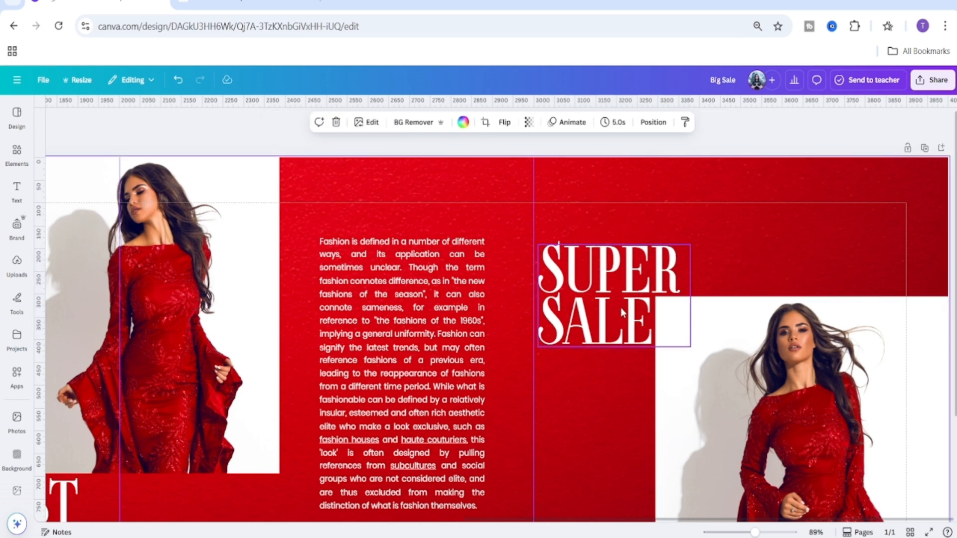
Duplicate the small Shop Now button and move the copy to the right section of the banner.
mouse_move(755, 532)
mouse_down()
mouse_move(732, 531)
mouse_move(746, 532)
mouse_up()
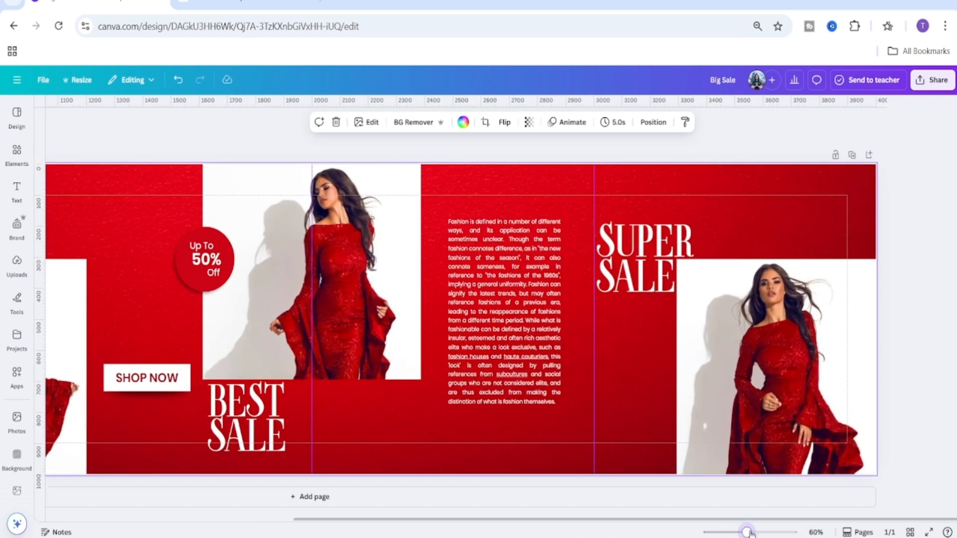
drag(541, 521, 196, 513)
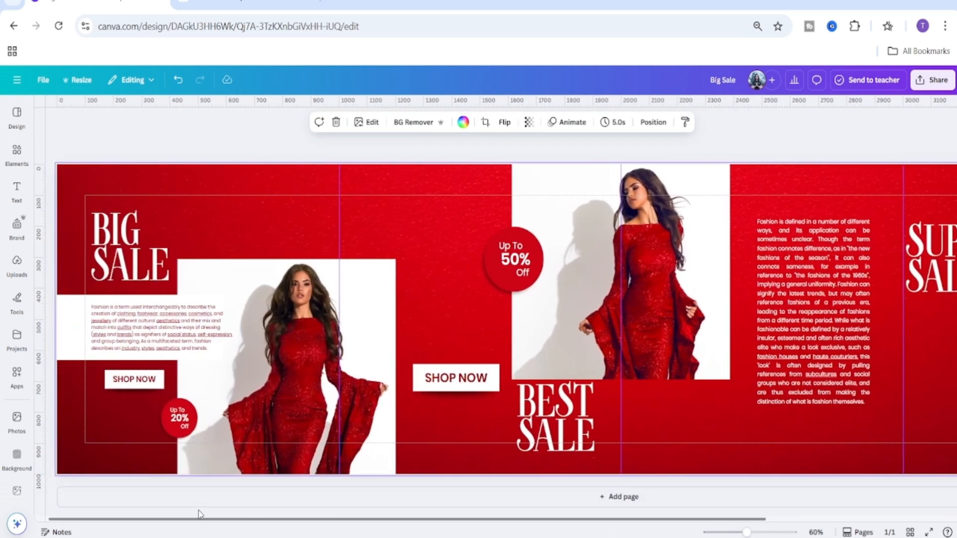
click(104, 390)
click(159, 350)
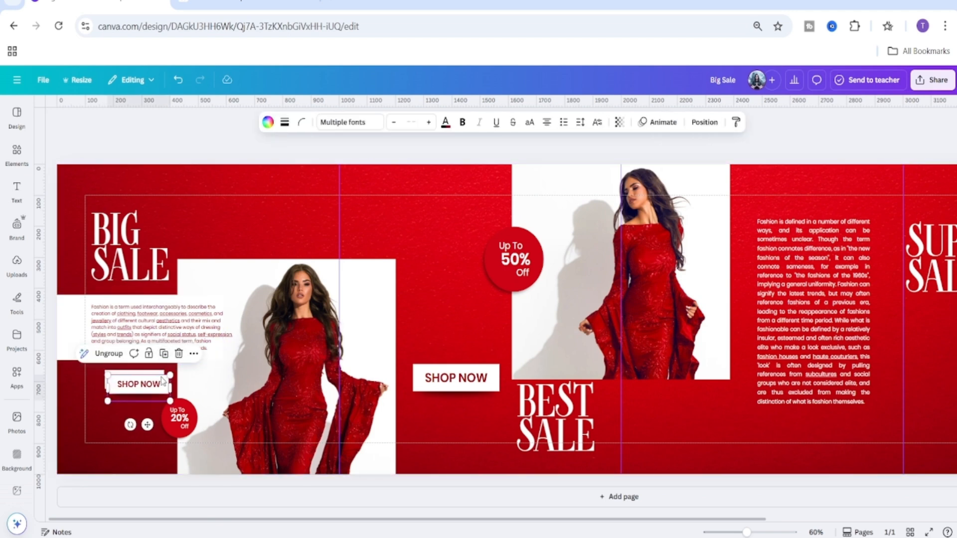
drag(163, 386, 954, 195)
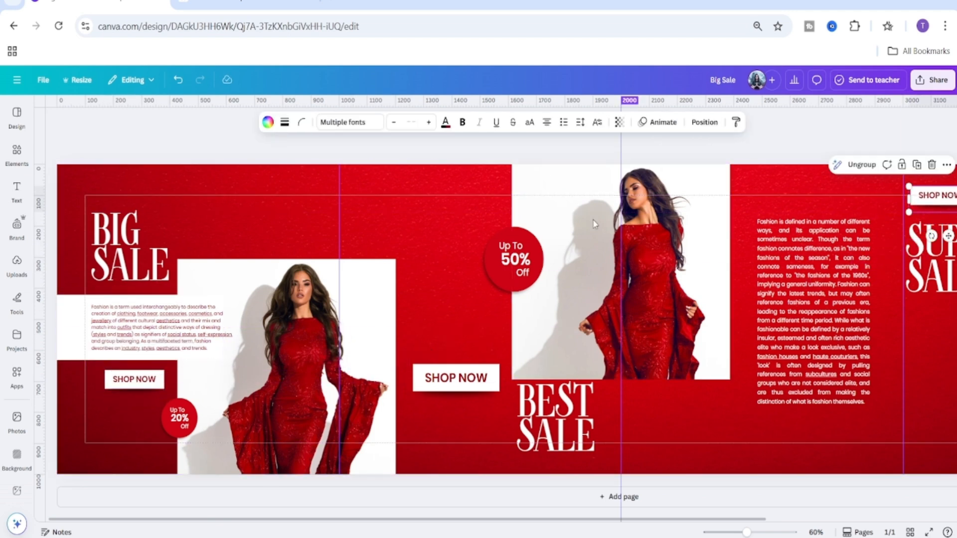
Duplicate the 'Up To 20% Off' badge and place the copy at the top-right corner of the right-hand photo.
click(155, 444)
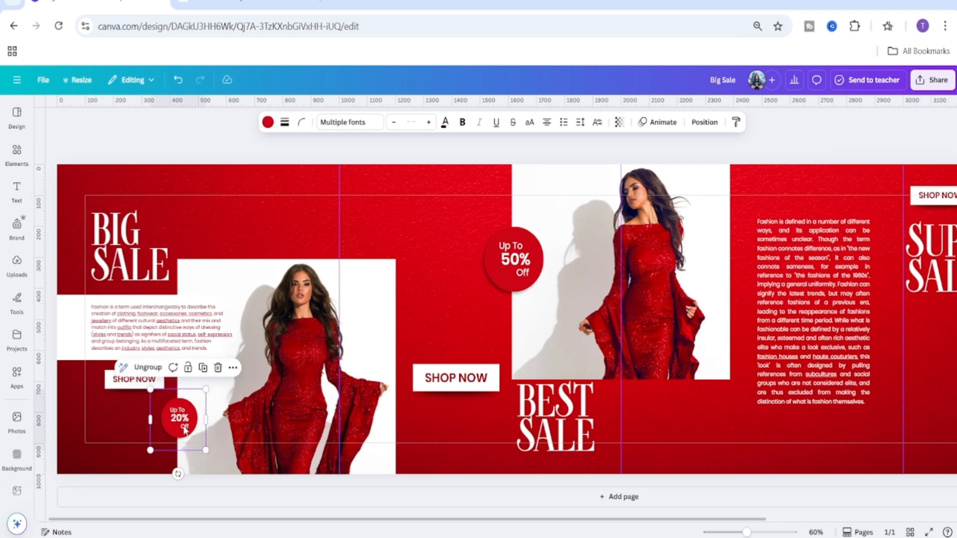
click(205, 367)
drag(200, 413, 940, 241)
drag(728, 519, 916, 520)
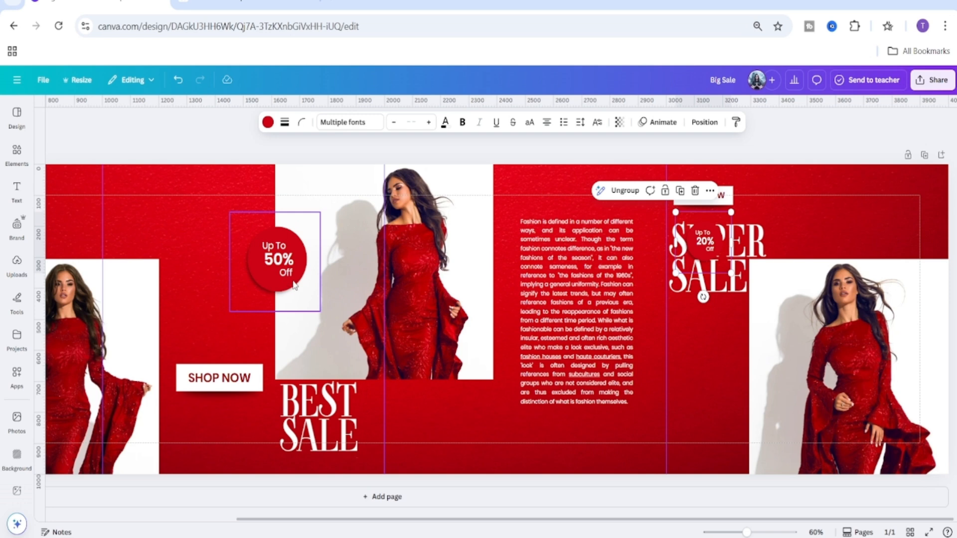
drag(746, 532, 737, 532)
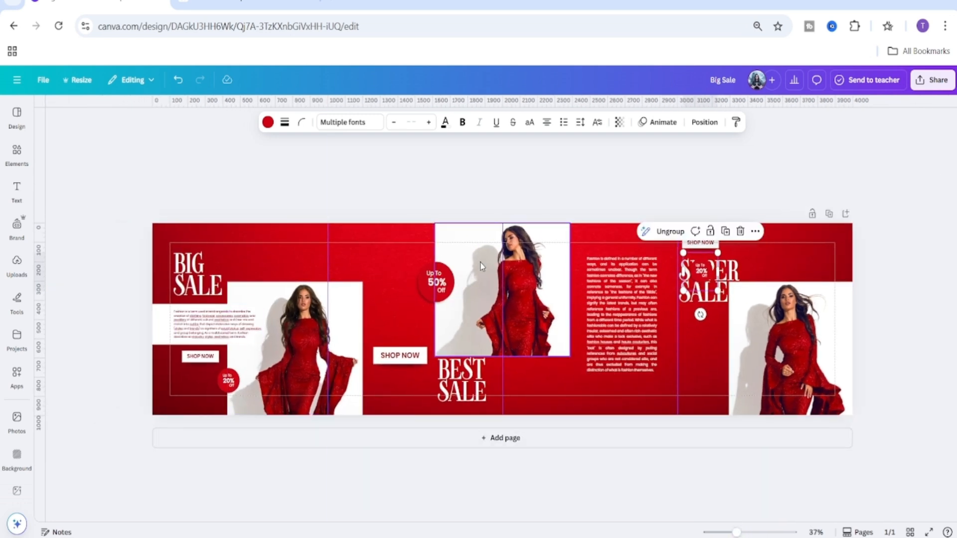
drag(704, 274, 831, 281)
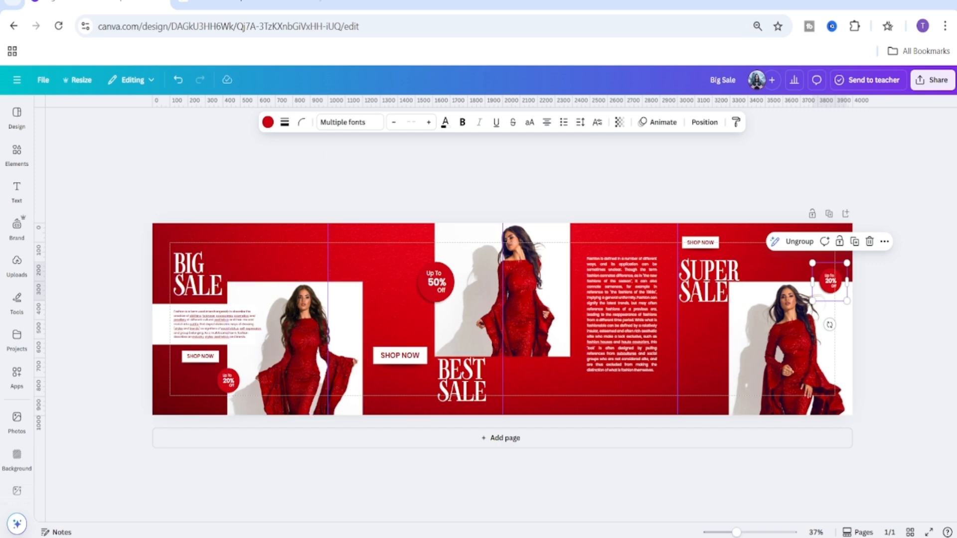
Resize the copied 20% badge at the right-hand photo's top-right corner.
drag(736, 532, 747, 533)
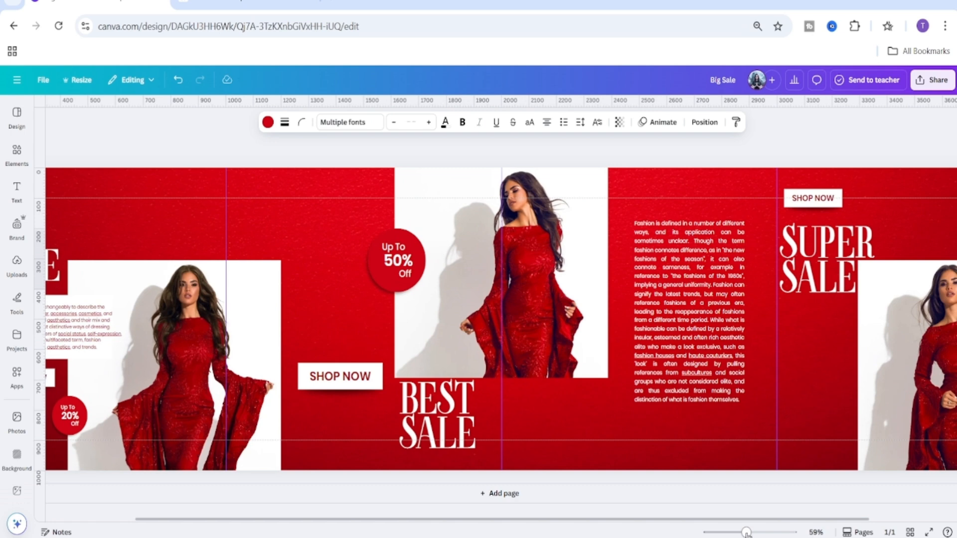
scroll(906, 280, right, 3)
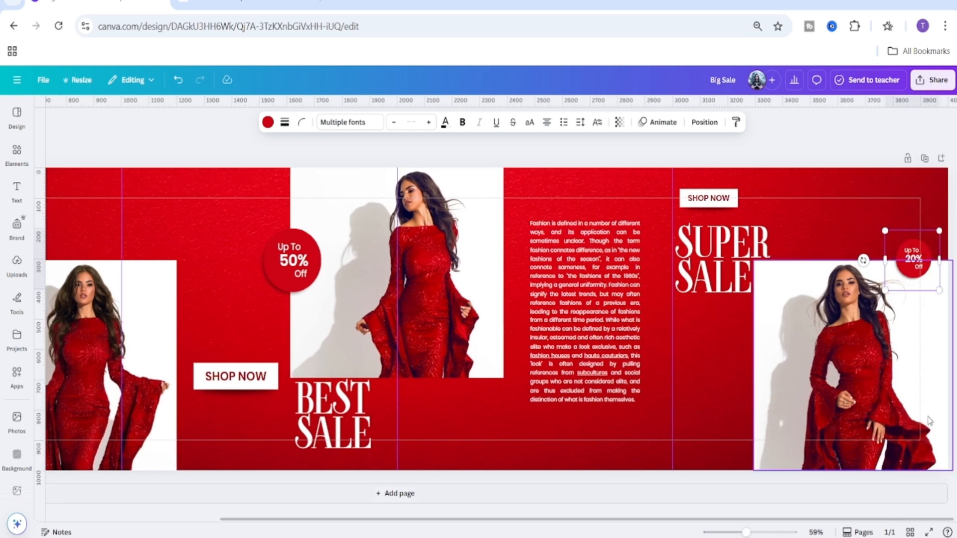
mouse_move(938, 290)
mouse_down()
mouse_move(947, 299)
mouse_move(925, 286)
mouse_up()
click(871, 186)
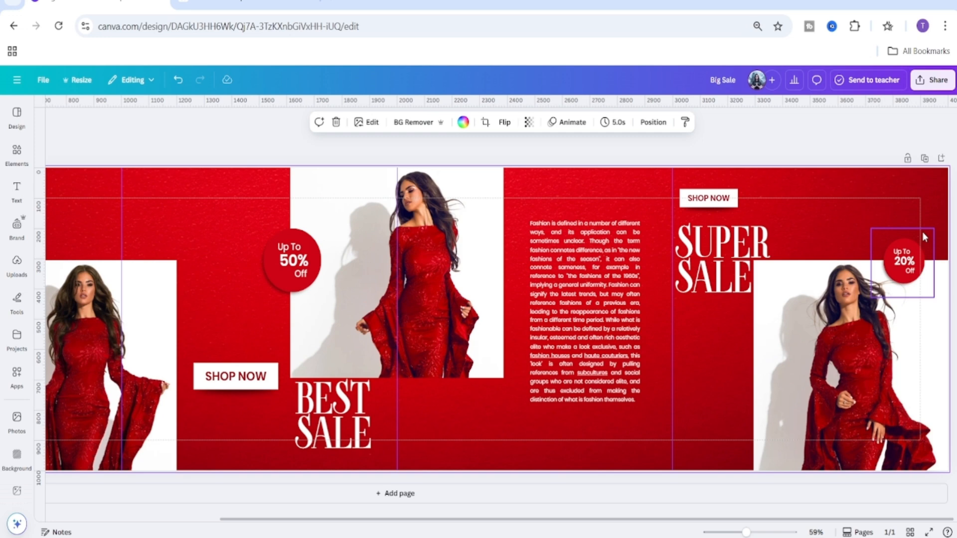
click(925, 276)
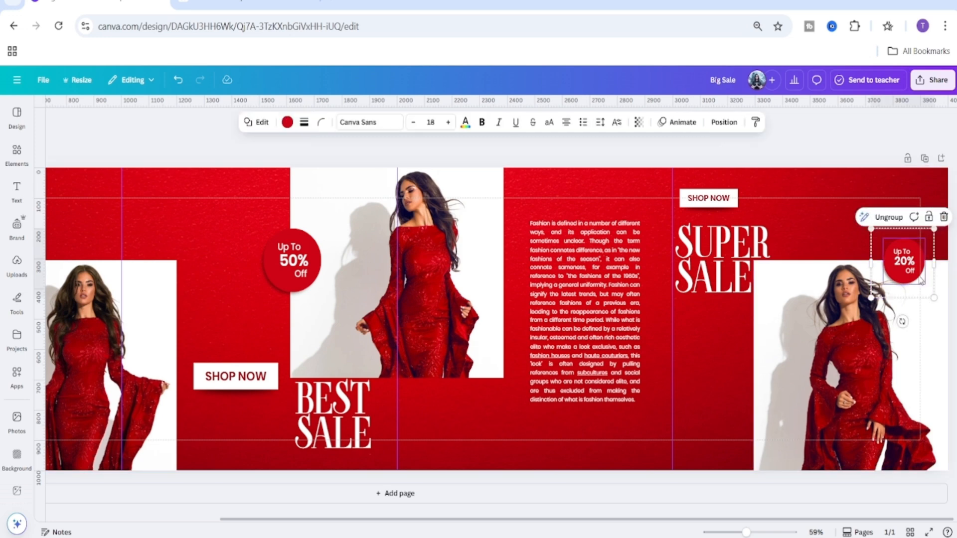
drag(933, 298, 926, 290)
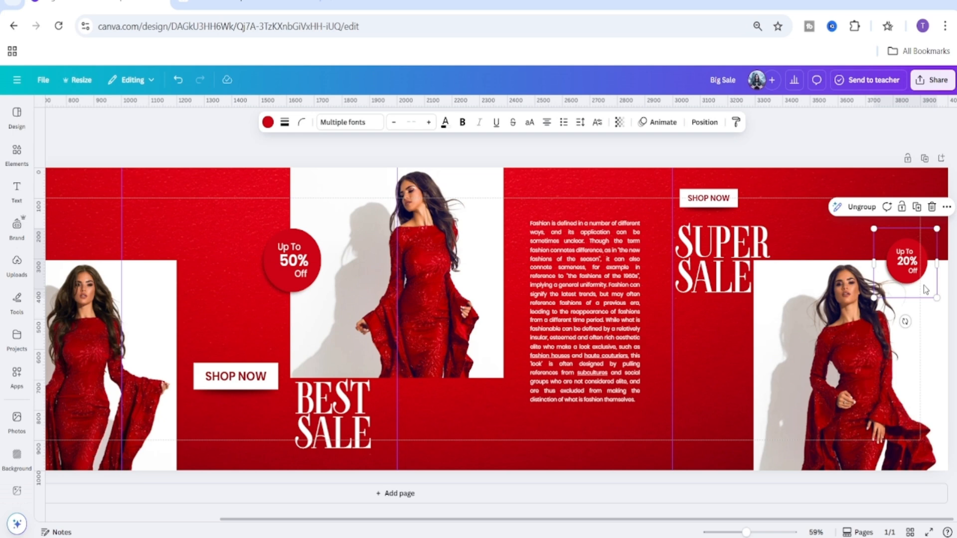
Move the copied Shop Now button down onto the lower left of the right-hand photo.
click(731, 211)
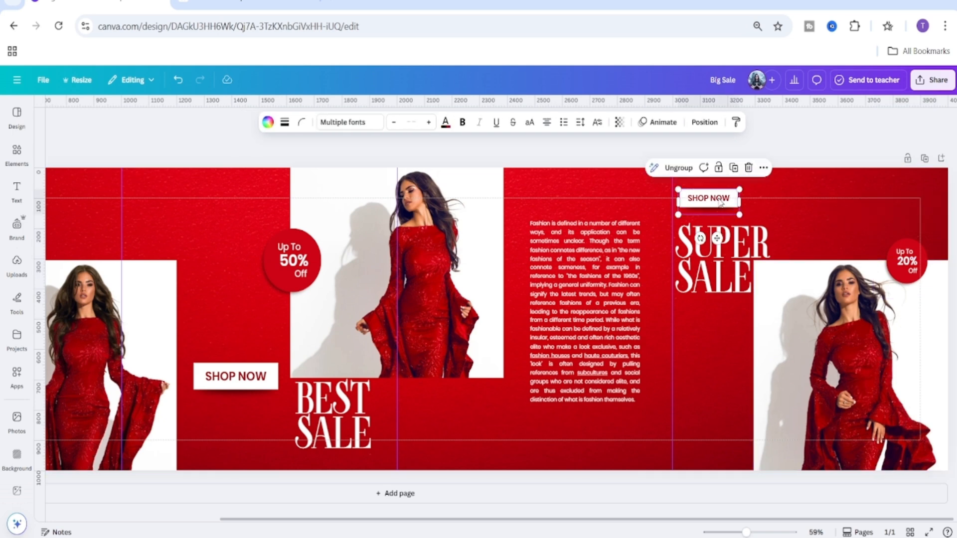
drag(719, 202, 761, 442)
click(676, 469)
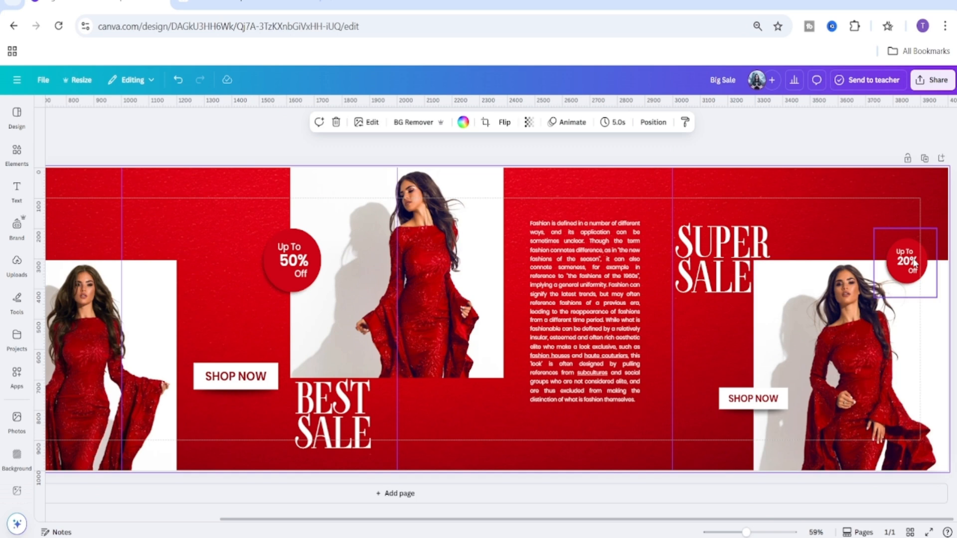
Shrink the copied badge slightly at the right-hand photo's top-right corner.
drag(746, 533, 920, 521)
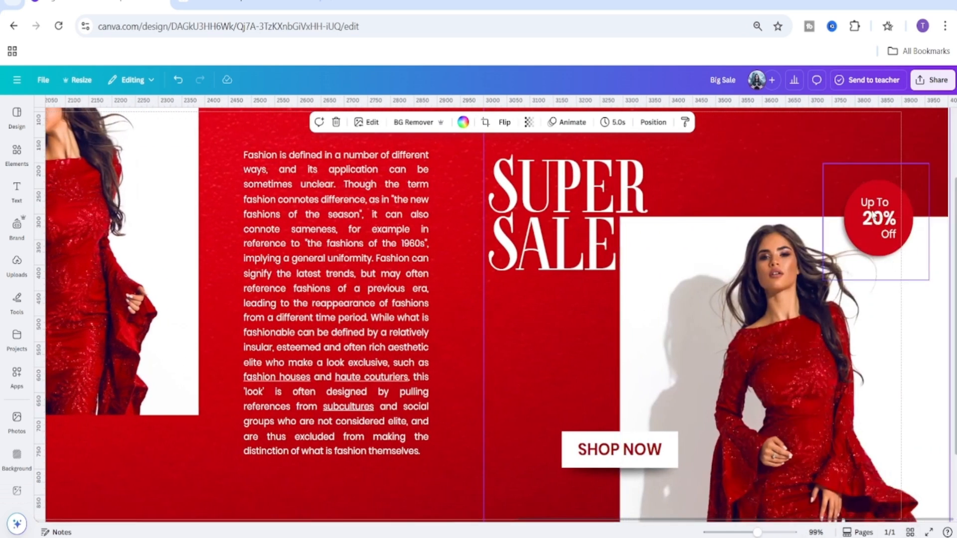
click(910, 175)
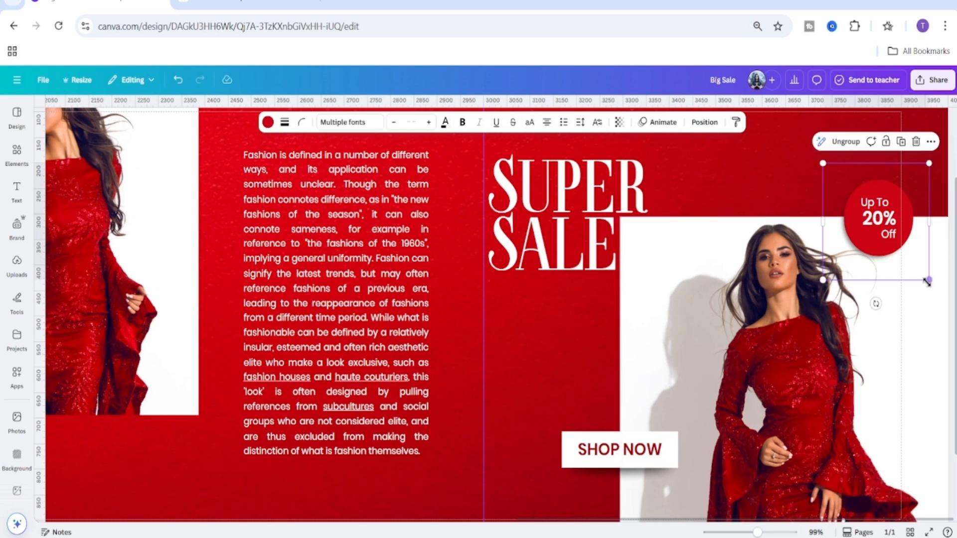
drag(928, 282, 914, 260)
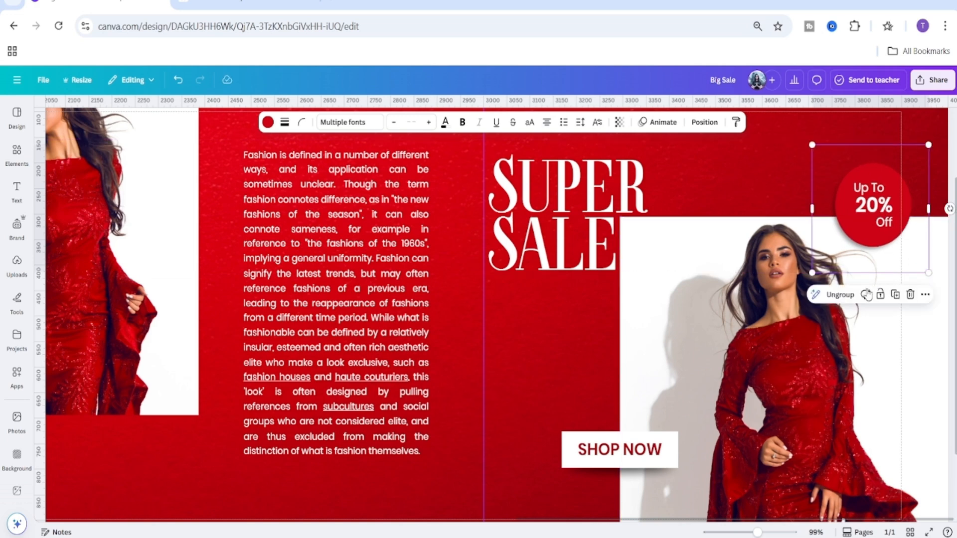
click(929, 342)
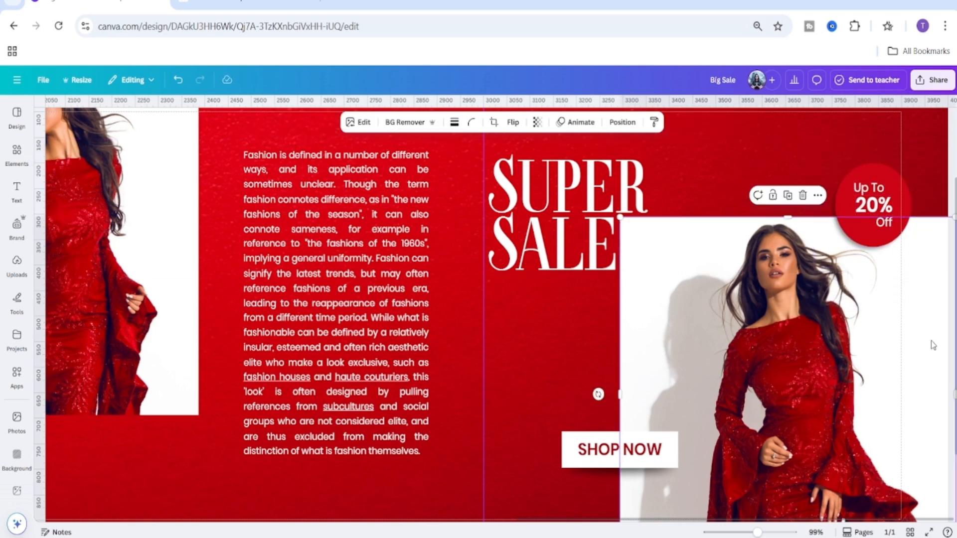
Change the copied badge's percentage text from 20% to 40%.
double_click(872, 205)
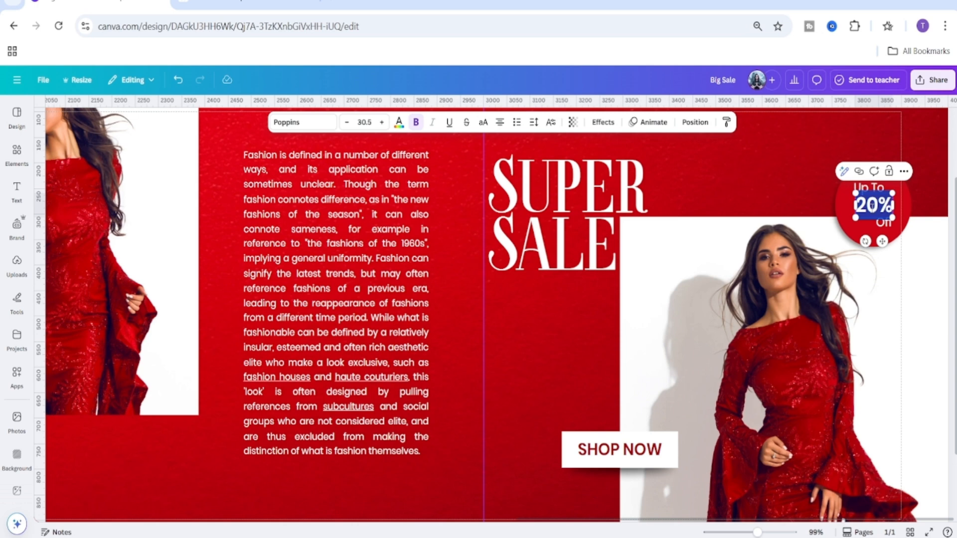
click(877, 206)
key(BackSpace)
key(BackSpace)
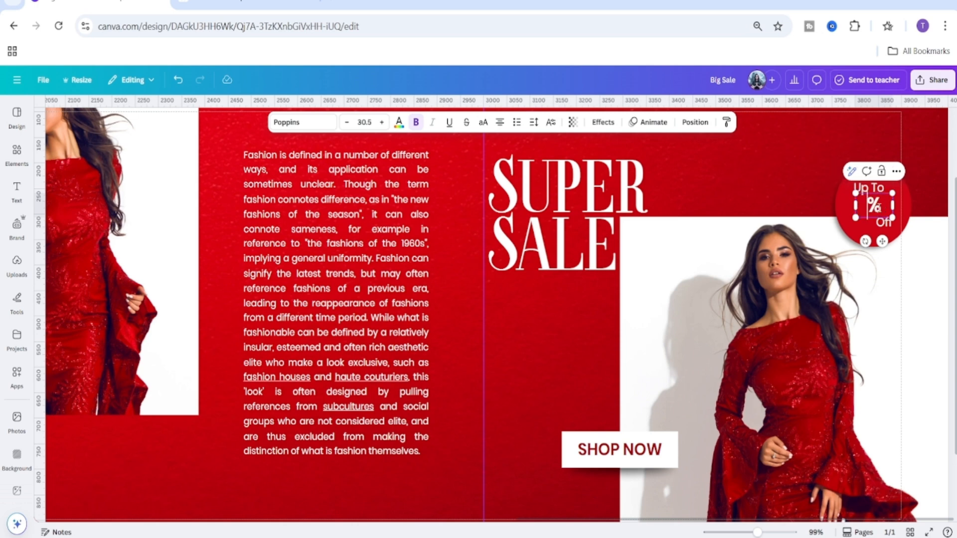
text(40)
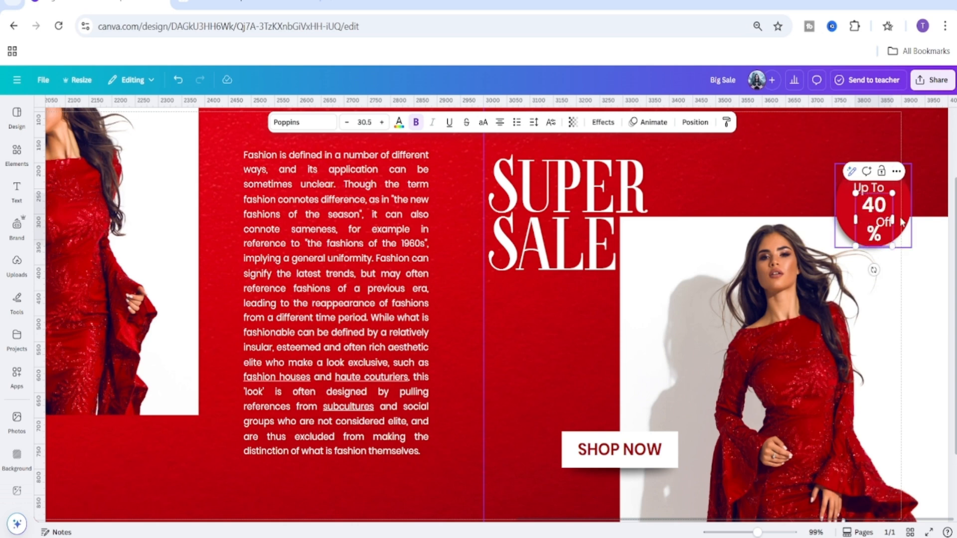
drag(893, 217, 903, 221)
click(927, 223)
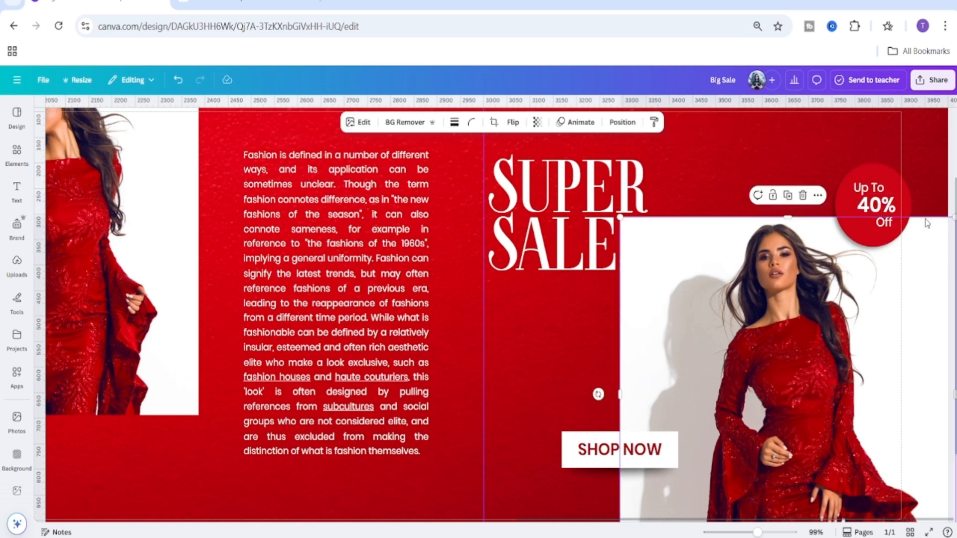
click(871, 190)
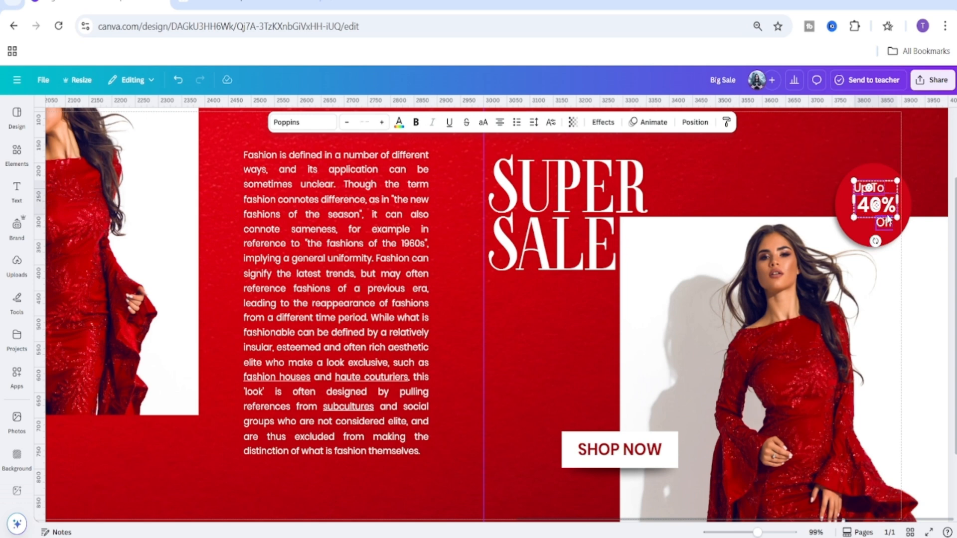
click(832, 221)
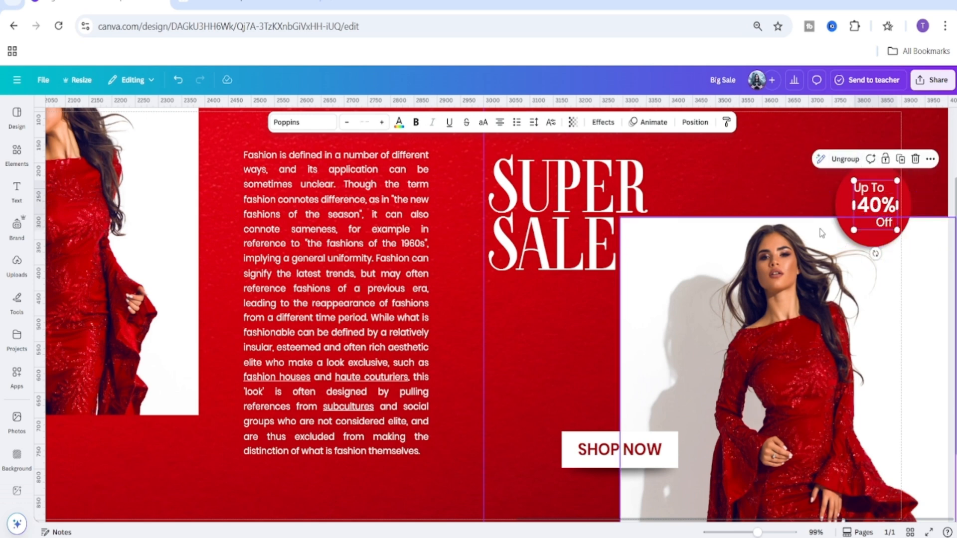
click(845, 220)
click(846, 219)
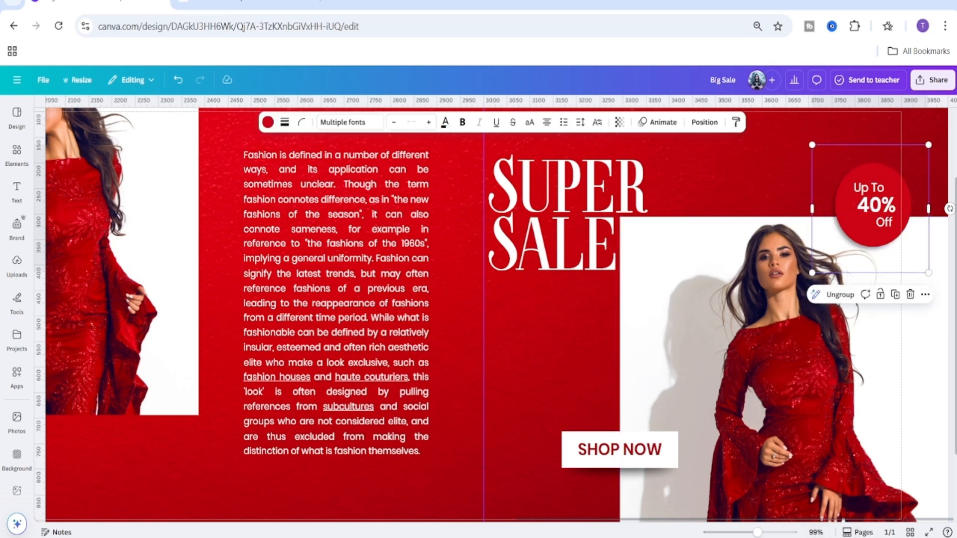
drag(757, 532, 734, 532)
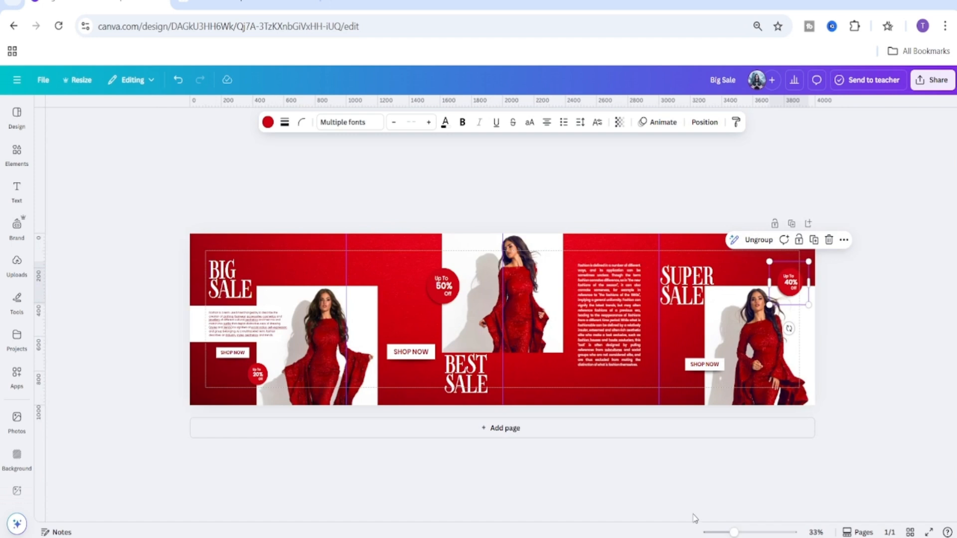
click(695, 491)
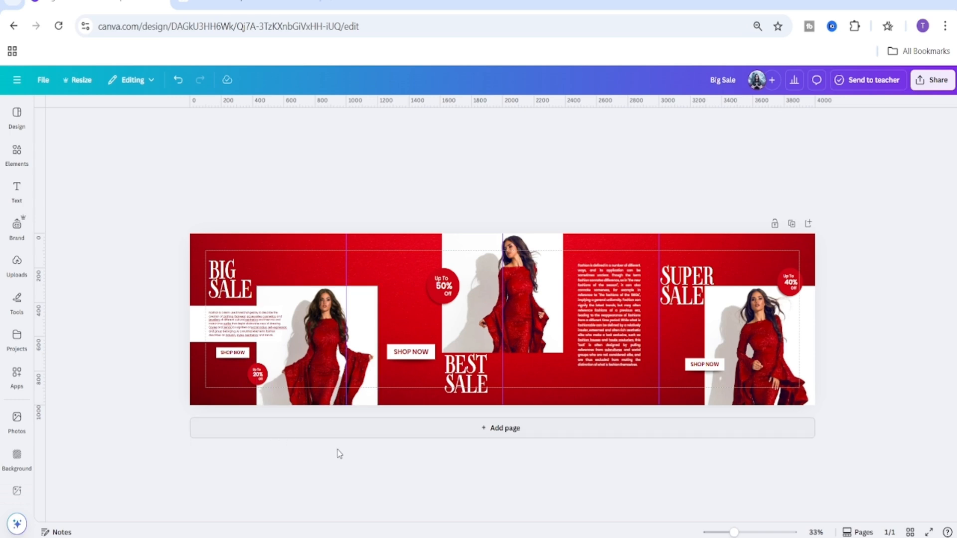
drag(733, 532, 741, 531)
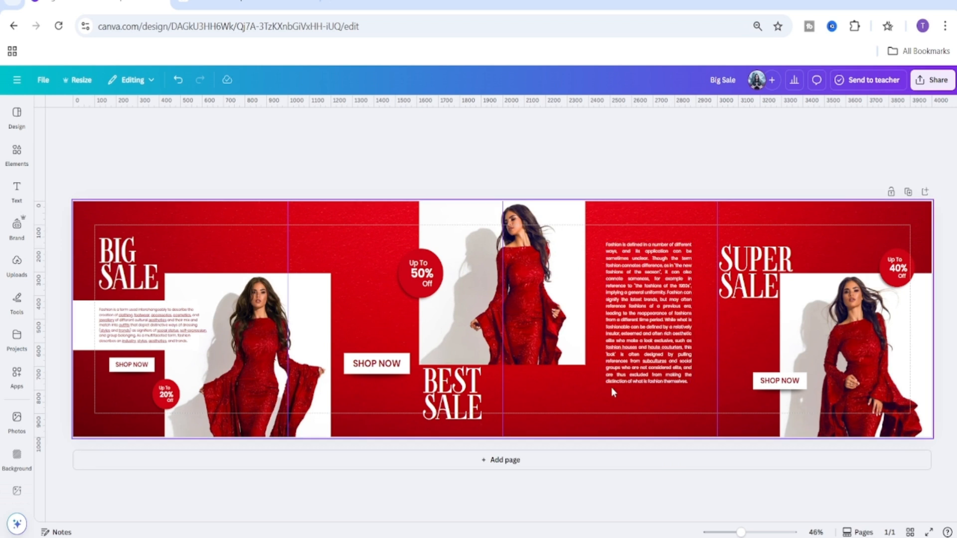
click(584, 414)
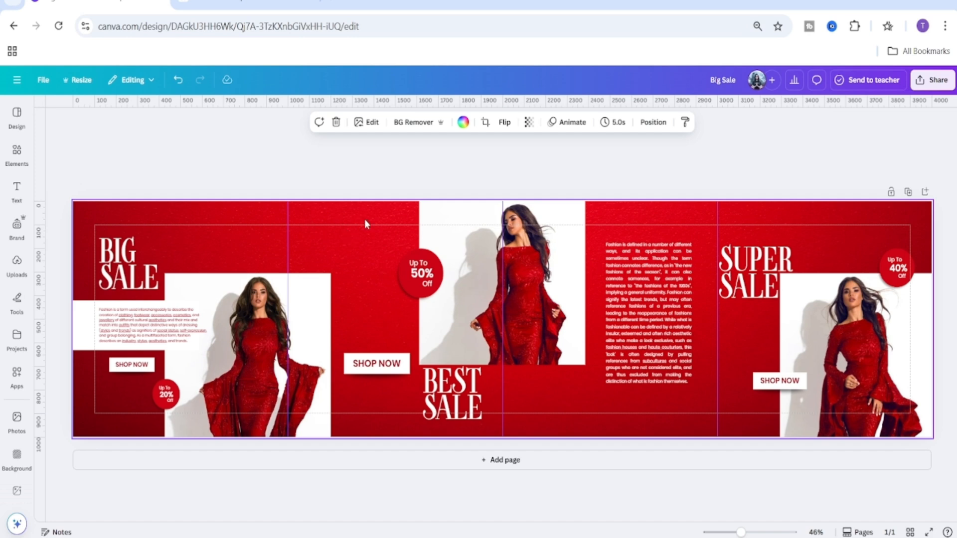
Search element graphics for 'elements' and add a white chevron arrows graphic above the middle Shop Now button.
click(18, 158)
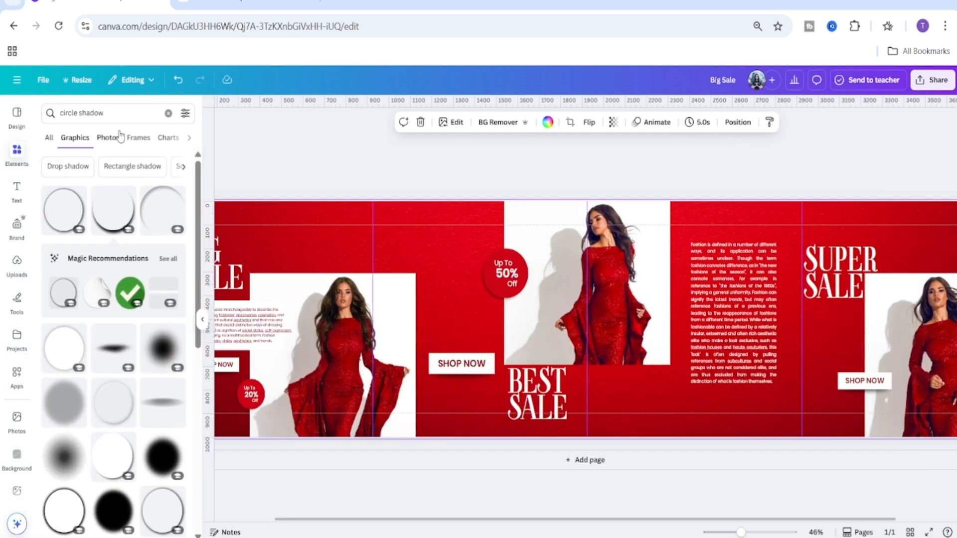
click(168, 113)
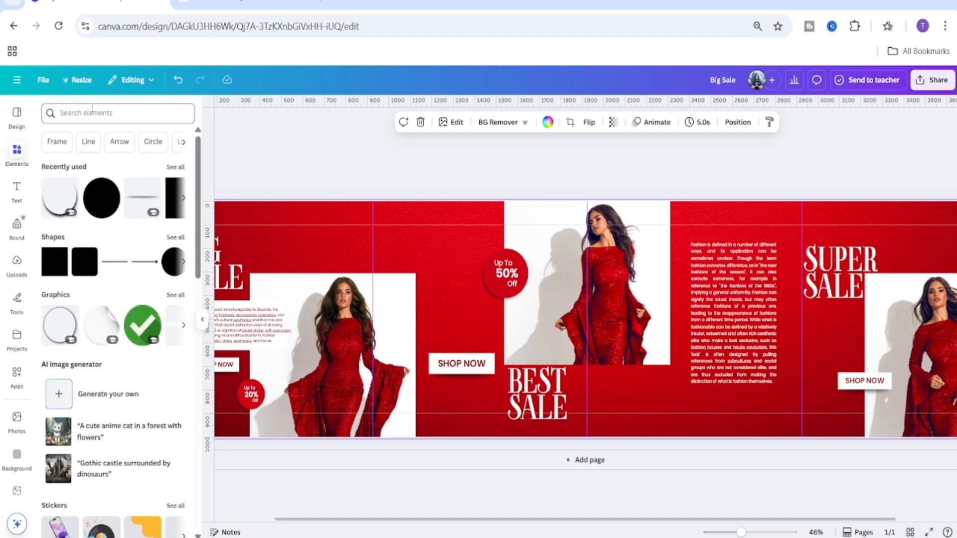
click(93, 111)
text(elem)
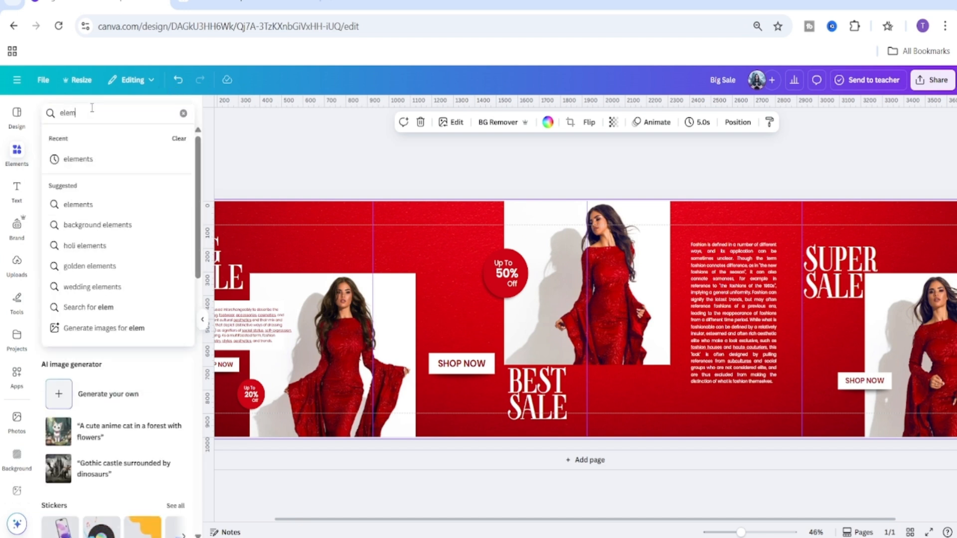
click(87, 165)
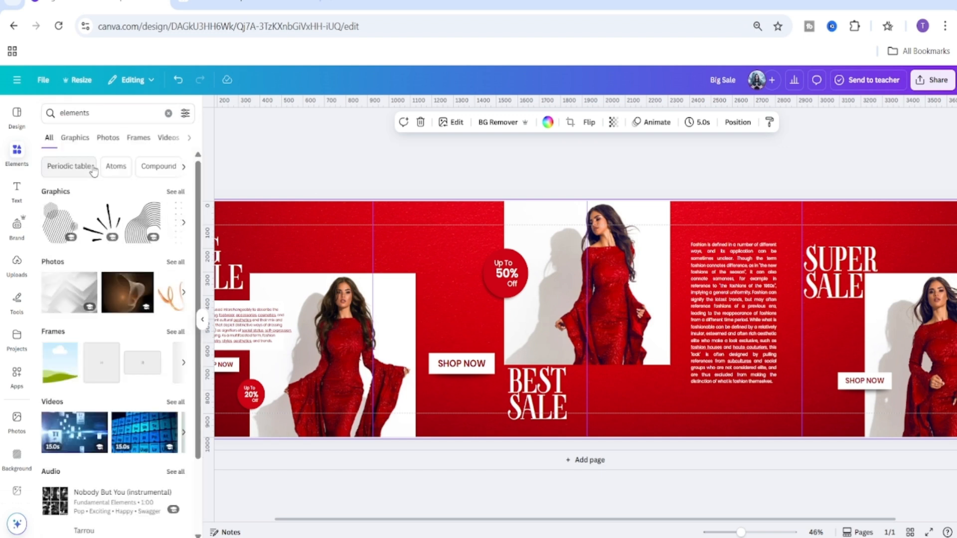
click(73, 142)
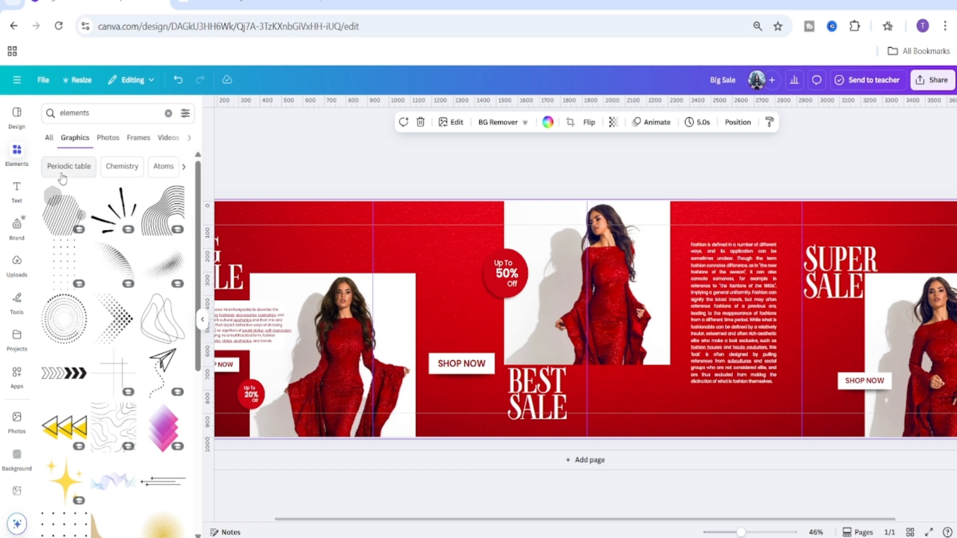
scroll(137, 407, down, 5)
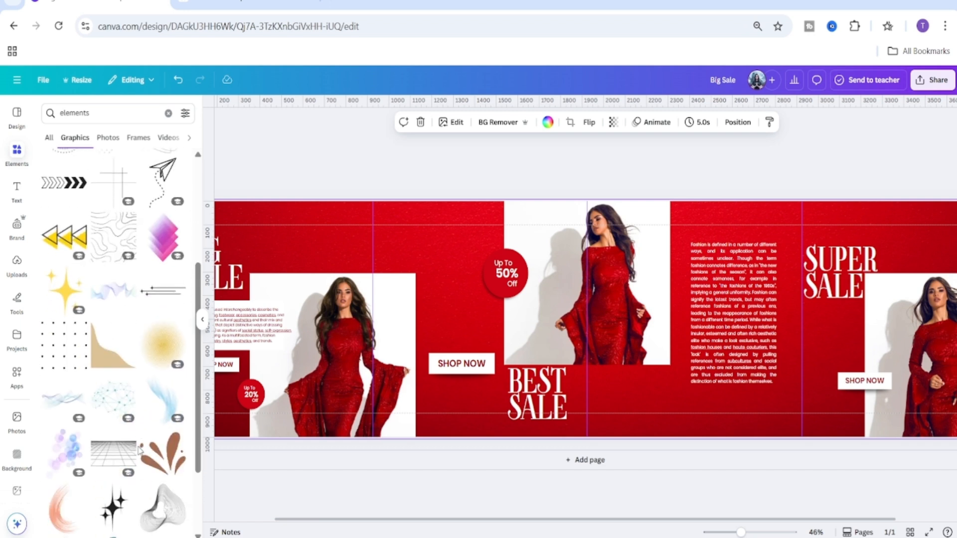
scroll(140, 389, down, 10)
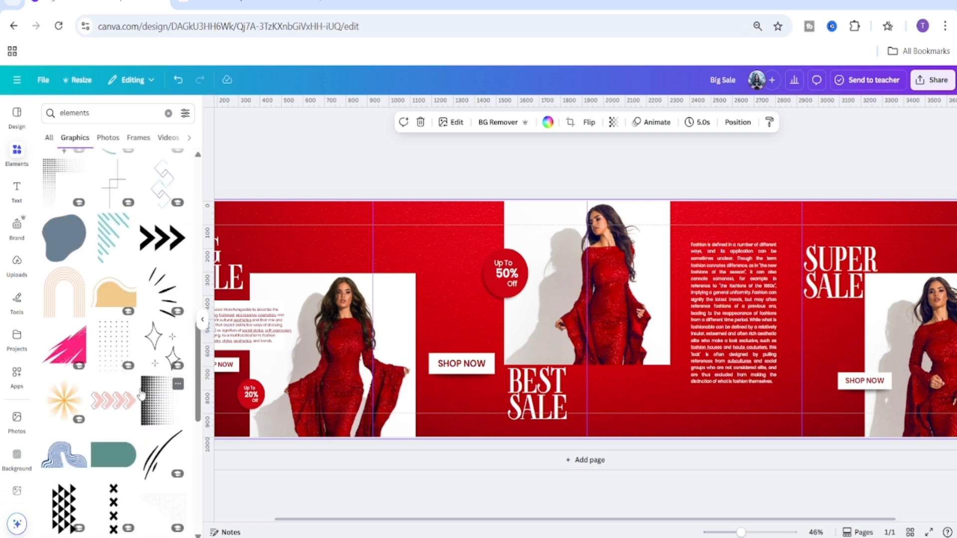
scroll(141, 396, up, 2)
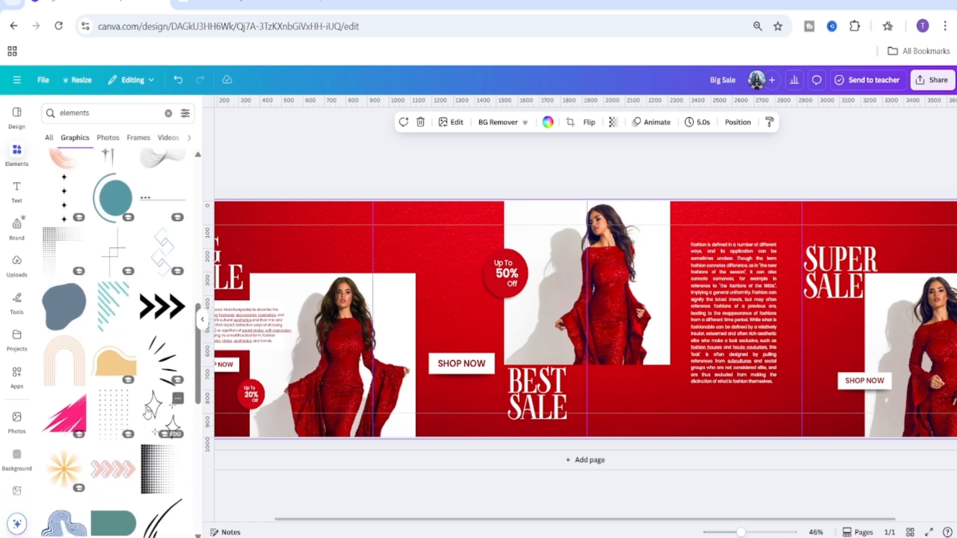
click(735, 532)
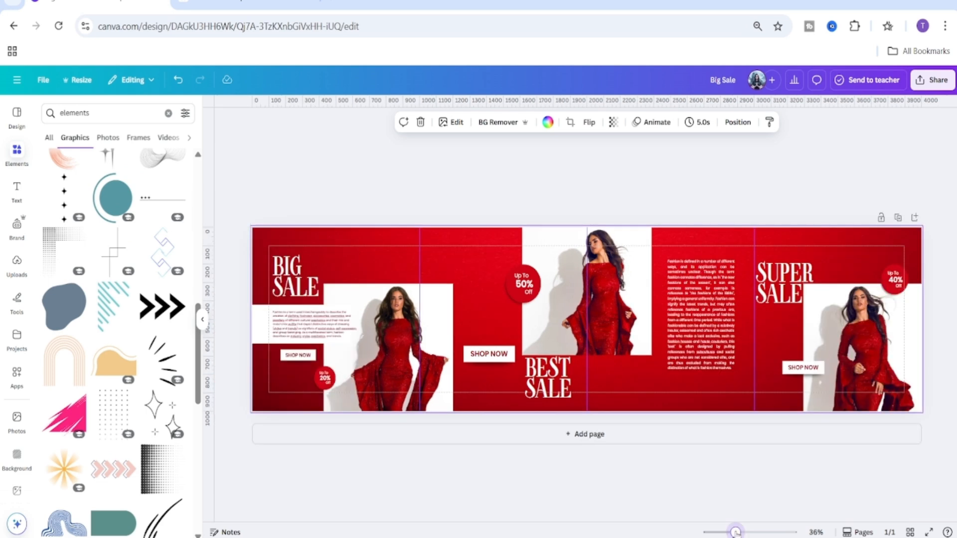
scroll(174, 445, up, 5)
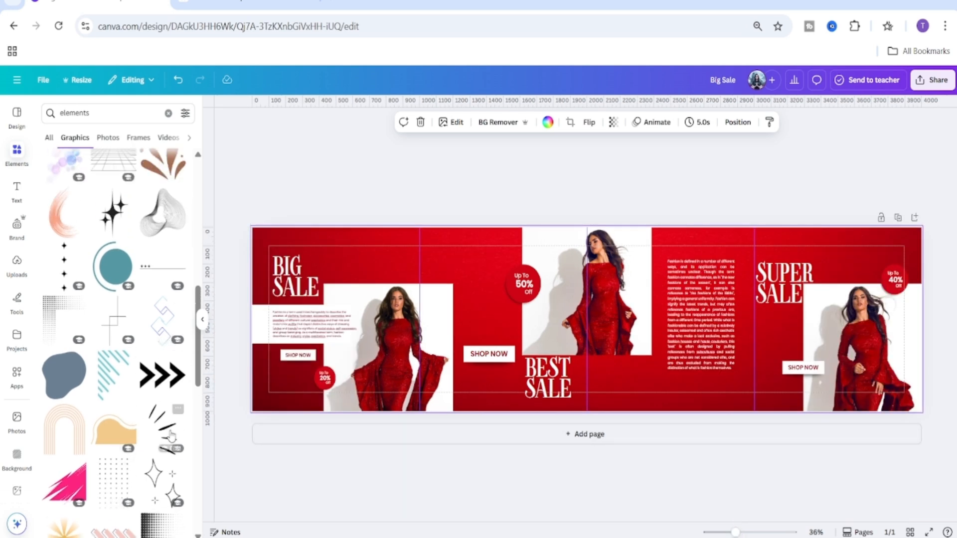
scroll(174, 445, down, 7)
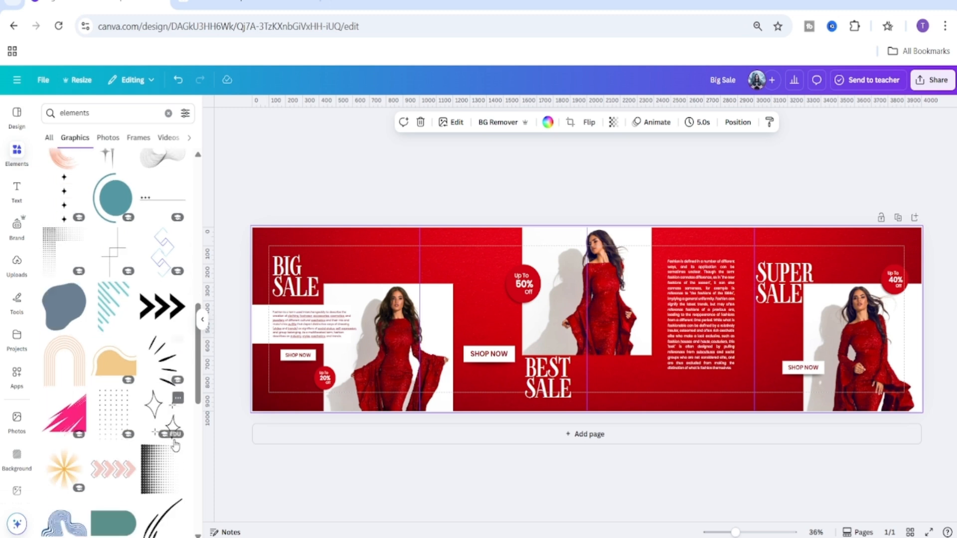
scroll(175, 442, down, 2)
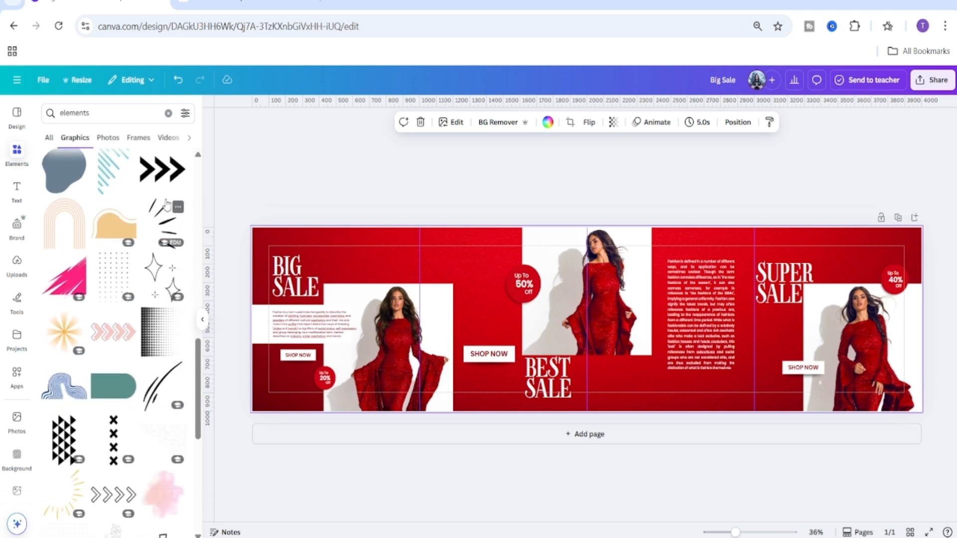
click(162, 172)
drag(636, 326, 489, 337)
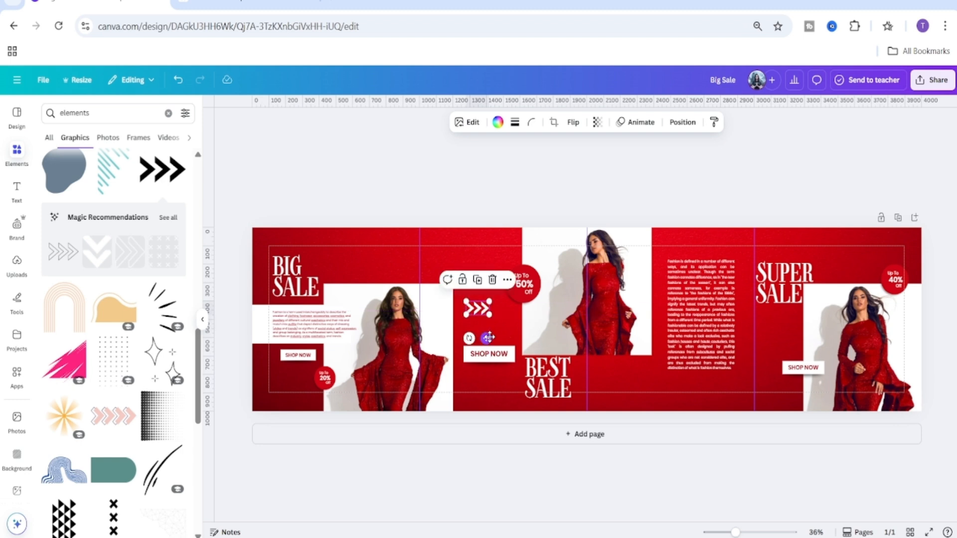
Duplicate the chevron graphic, flip the copy horizontally and place it right of the 'Best Sale' headline.
click(479, 281)
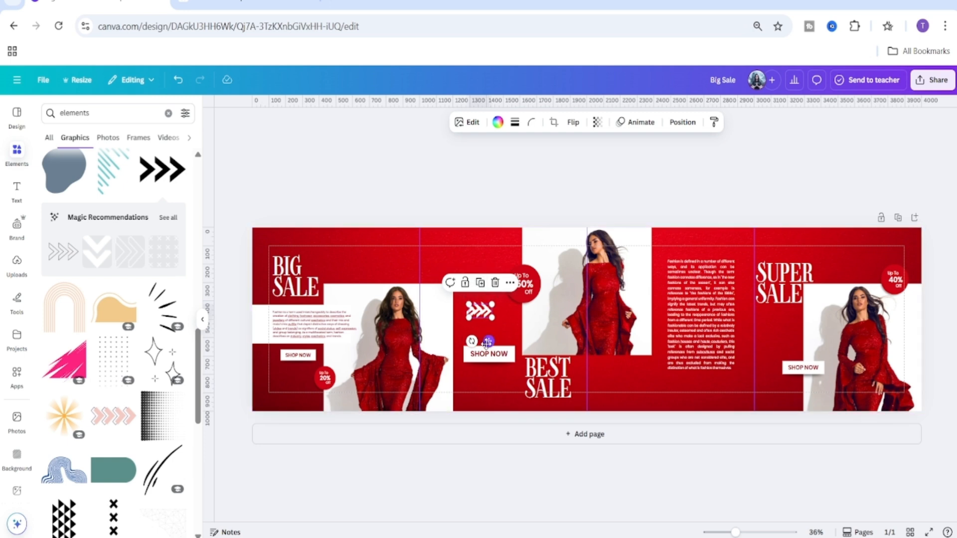
drag(488, 343, 606, 409)
click(573, 122)
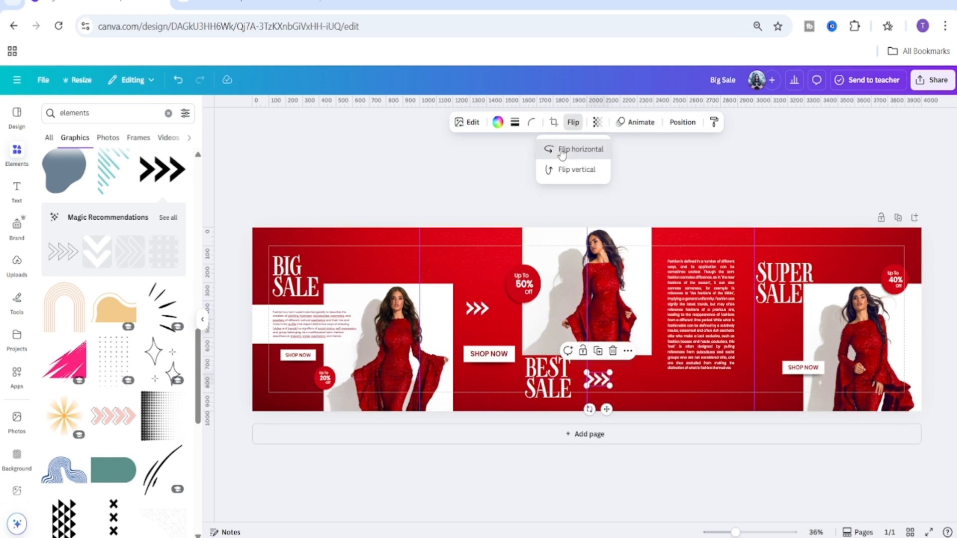
click(562, 151)
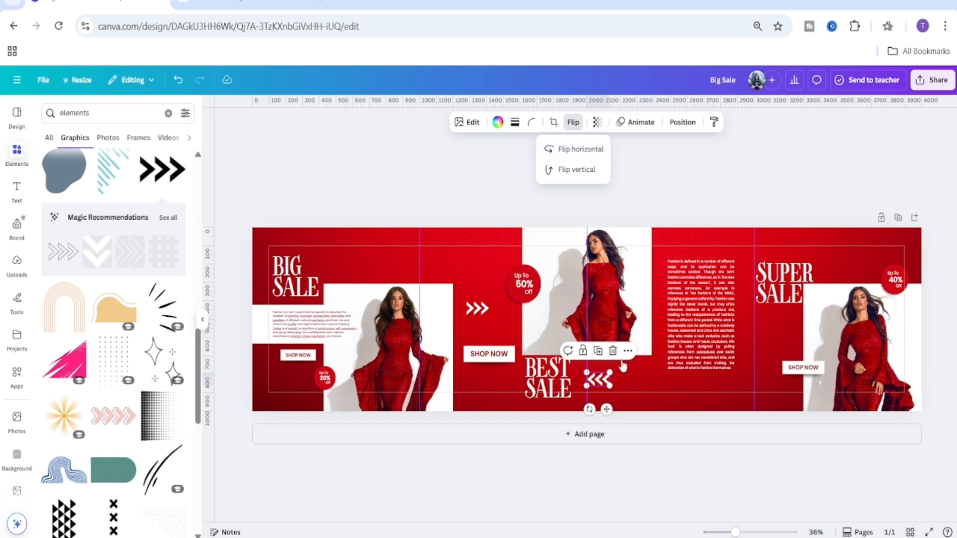
drag(606, 409, 599, 410)
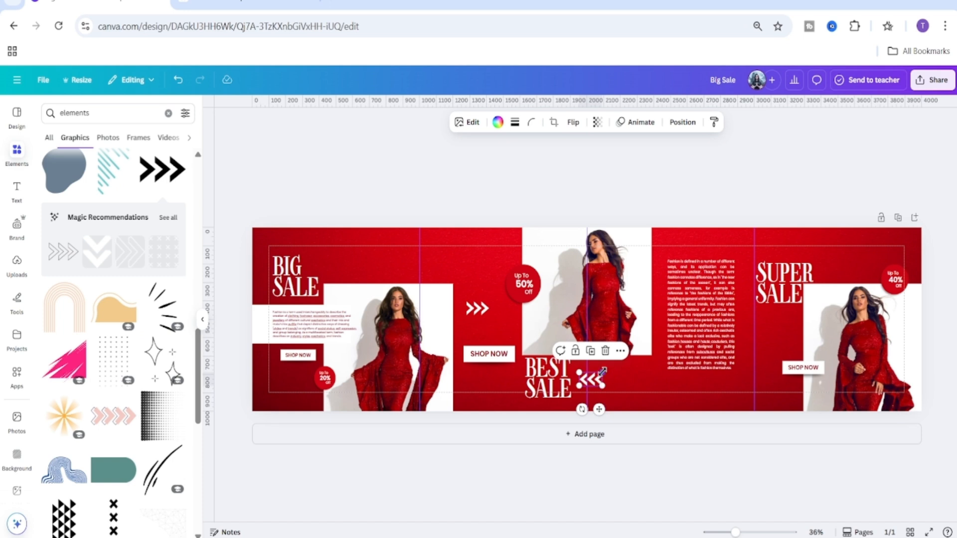
drag(603, 371, 598, 375)
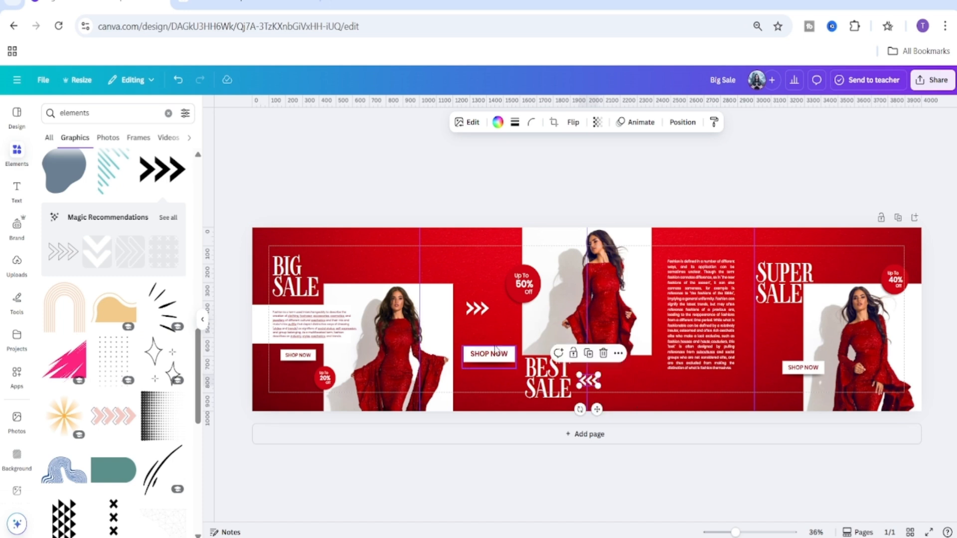
Move the original chevron graphic to the right section, beside the right-hand Shop Now button.
click(482, 313)
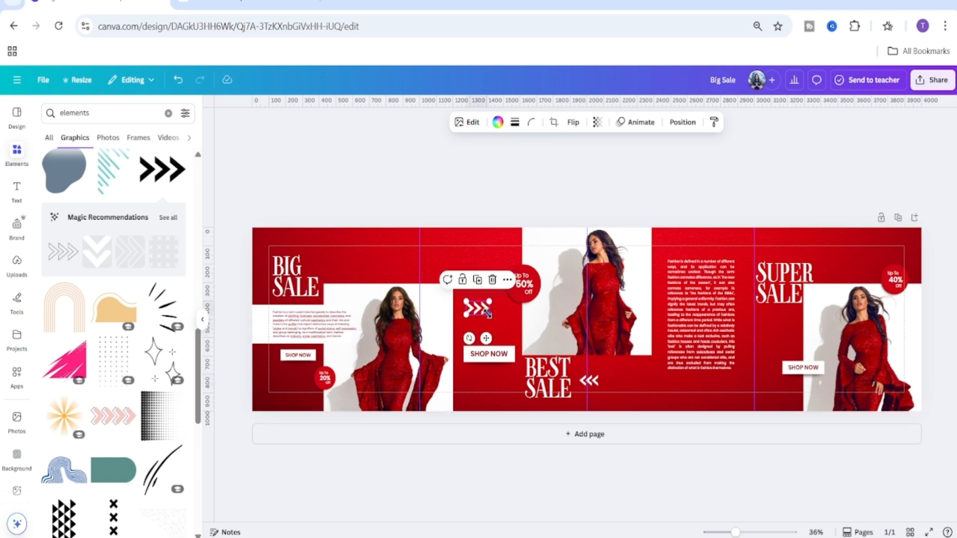
drag(487, 314, 763, 368)
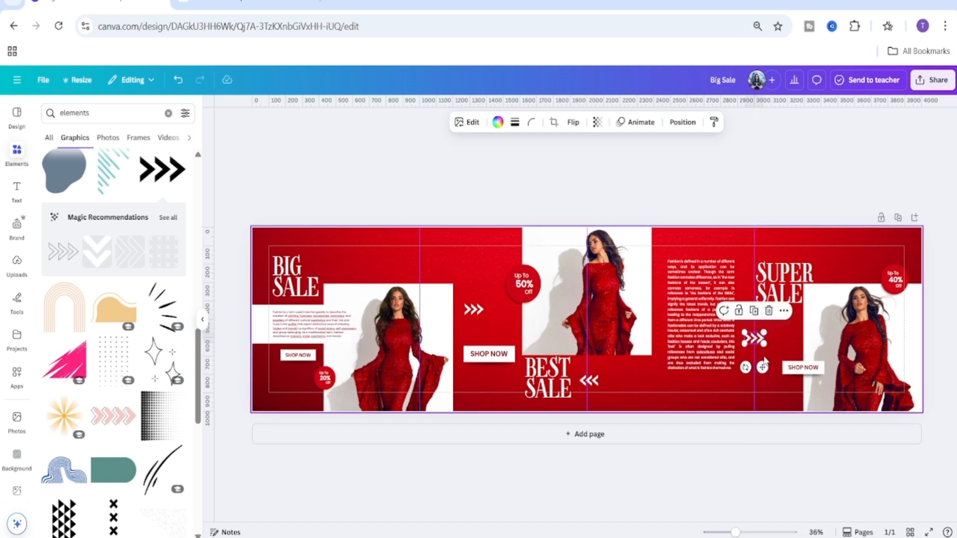
scroll(592, 321, up, 5)
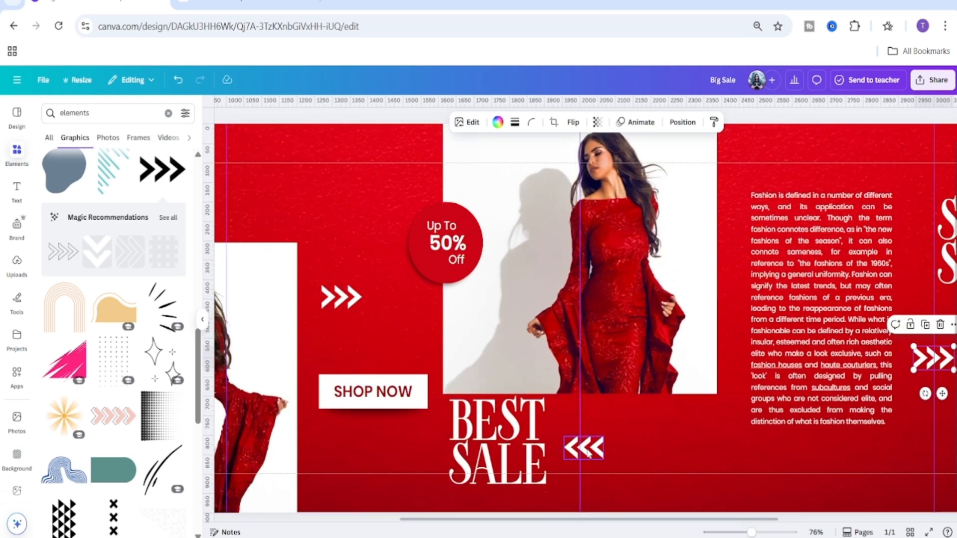
scroll(599, 451, down, 5)
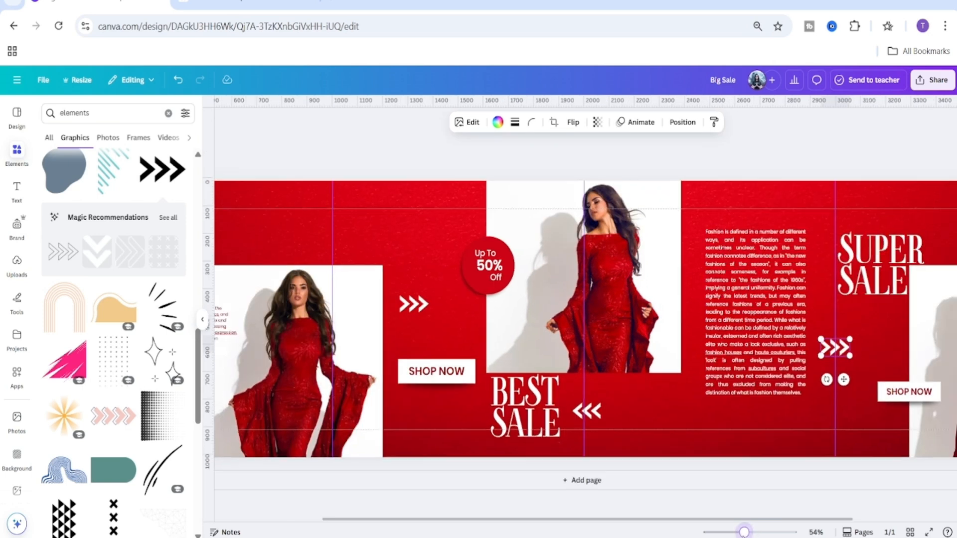
click(782, 472)
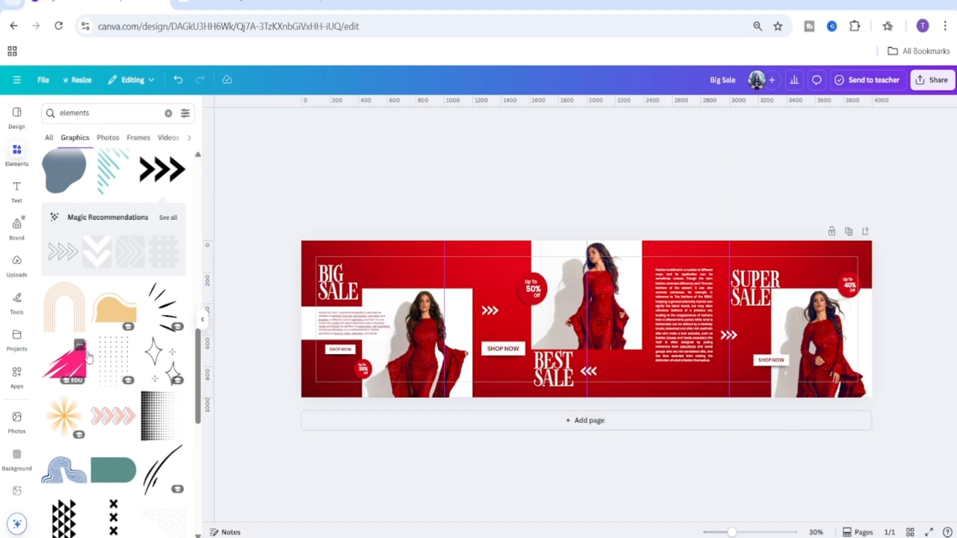
Add the Dynamic Abstract wavy line graphic from the element results and recolour it white.
scroll(120, 371, down, 1)
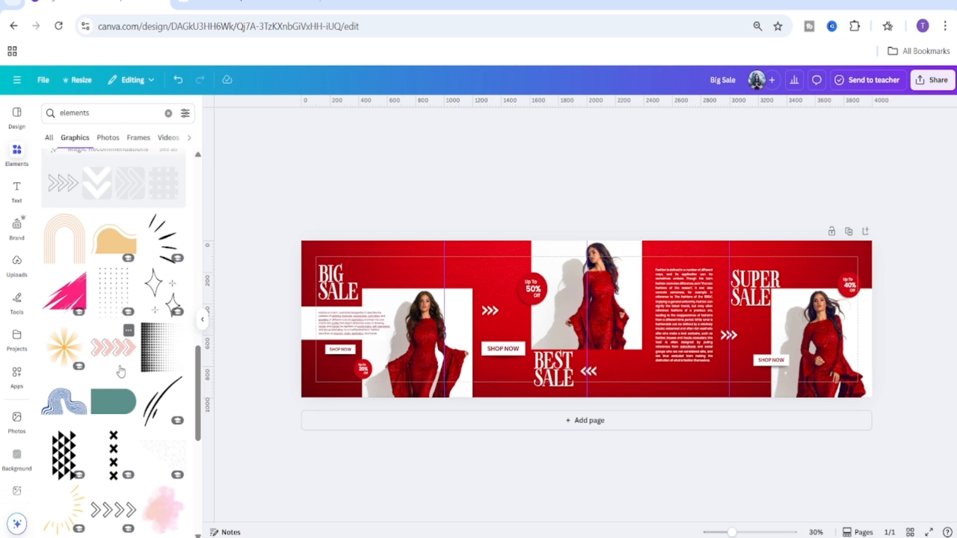
scroll(120, 372, down, 3)
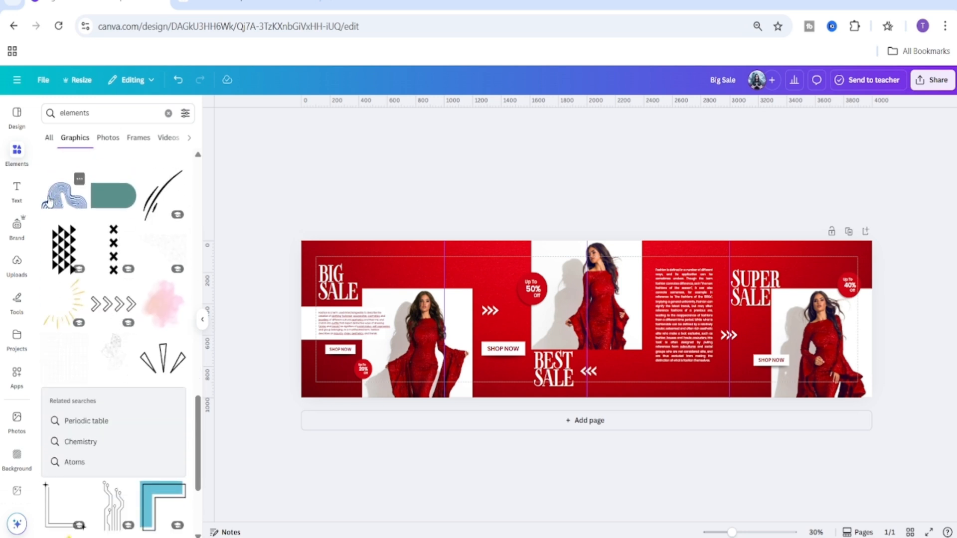
click(79, 181)
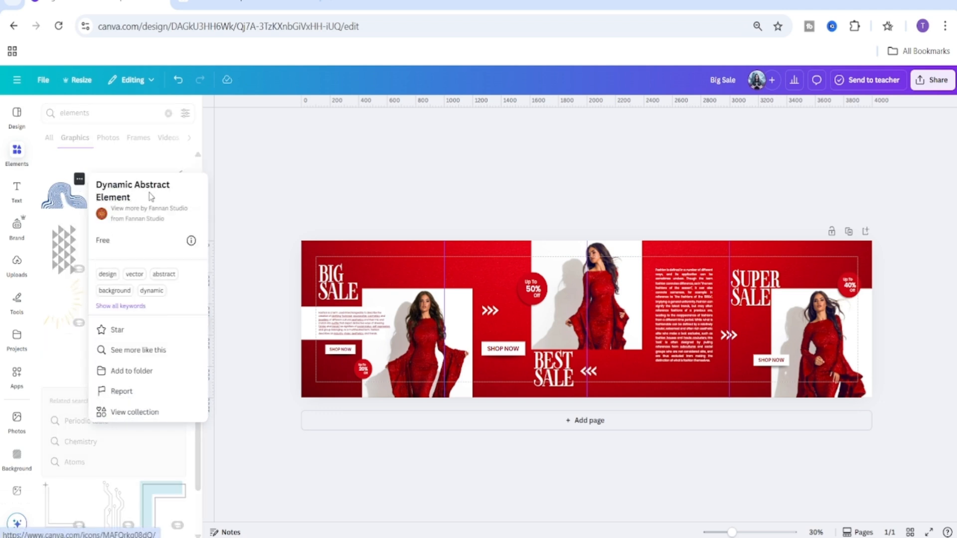
click(70, 202)
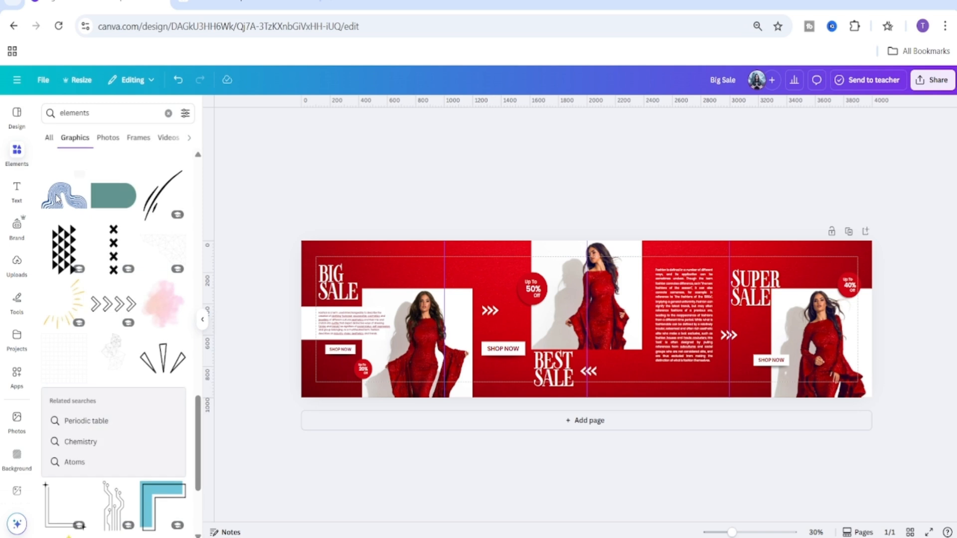
click(89, 204)
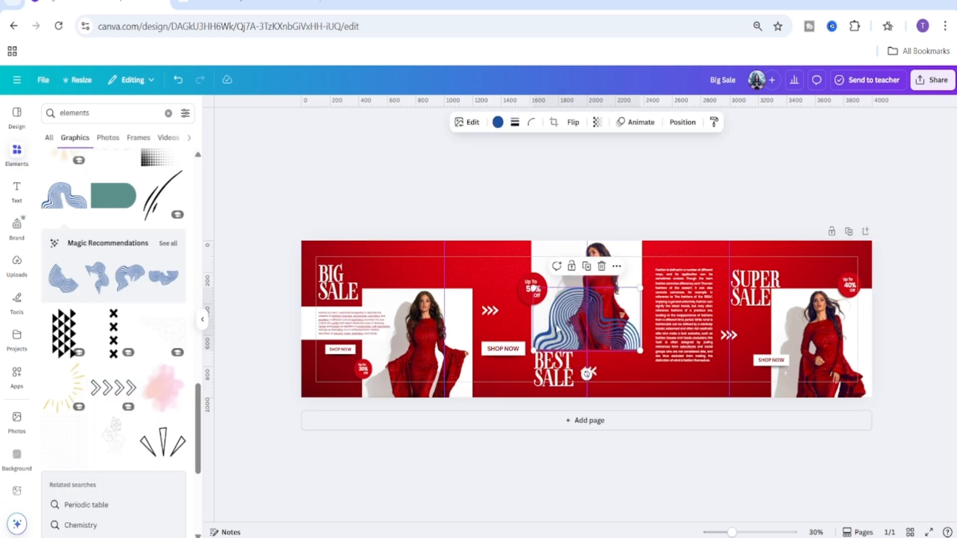
drag(556, 329, 503, 311)
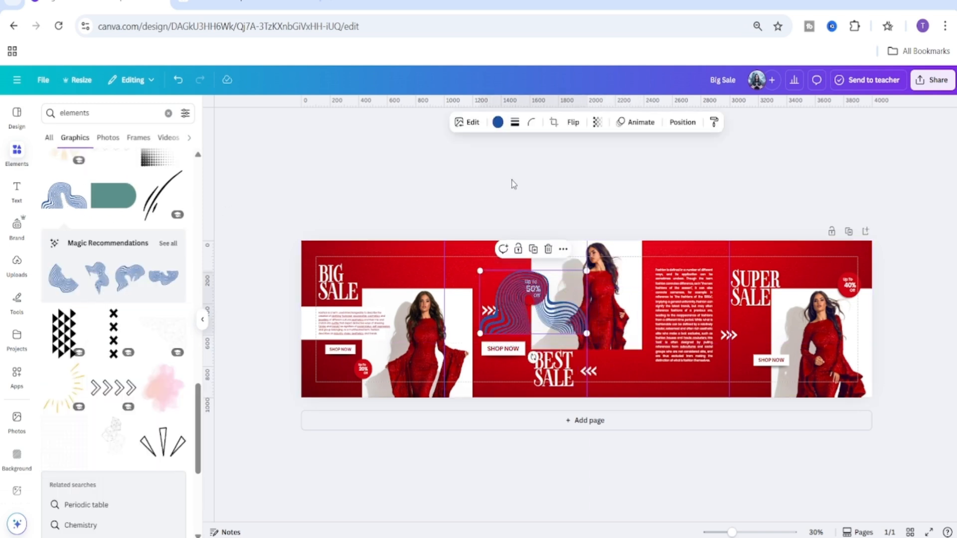
click(497, 122)
click(180, 195)
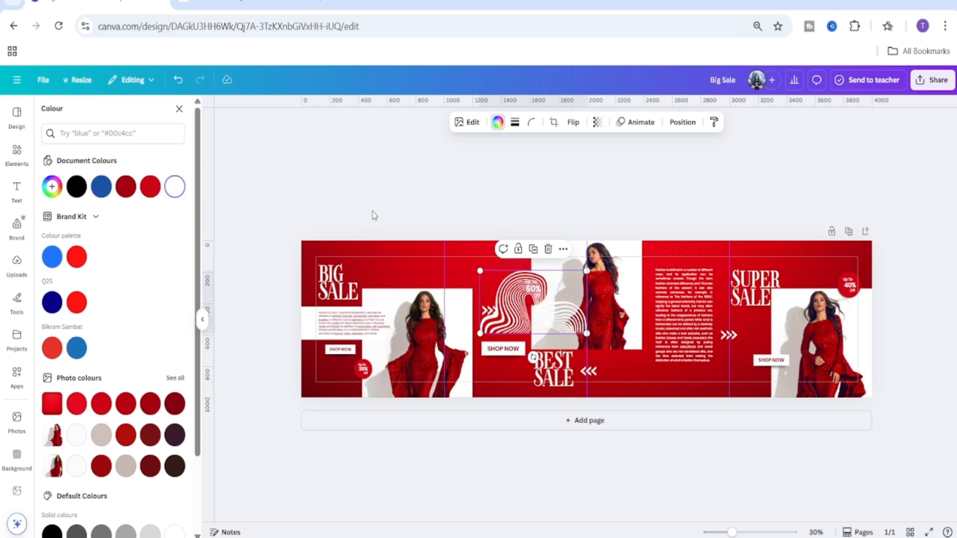
click(401, 166)
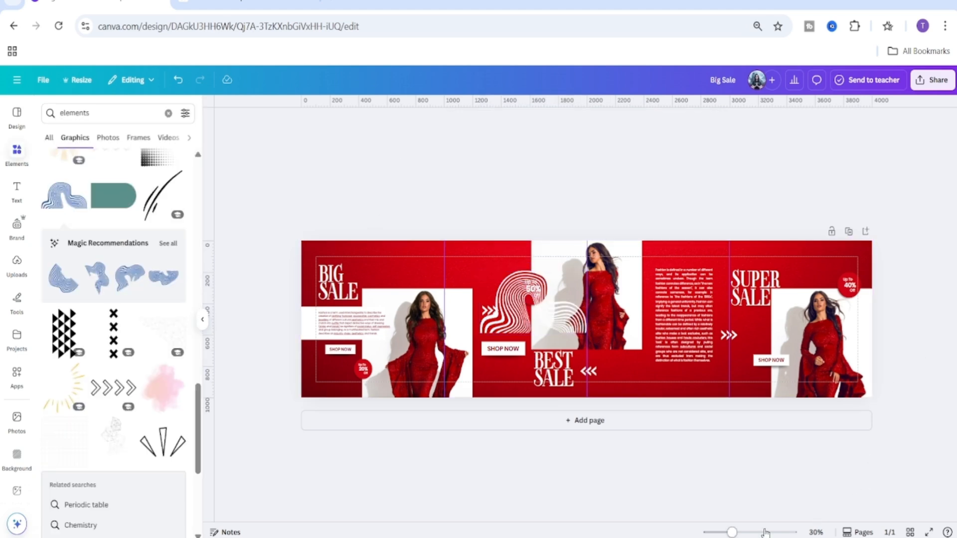
Rotate and shrink the white wavy graphic and place it on the top edge of the left section, partly off the canvas.
drag(731, 532, 741, 532)
click(513, 305)
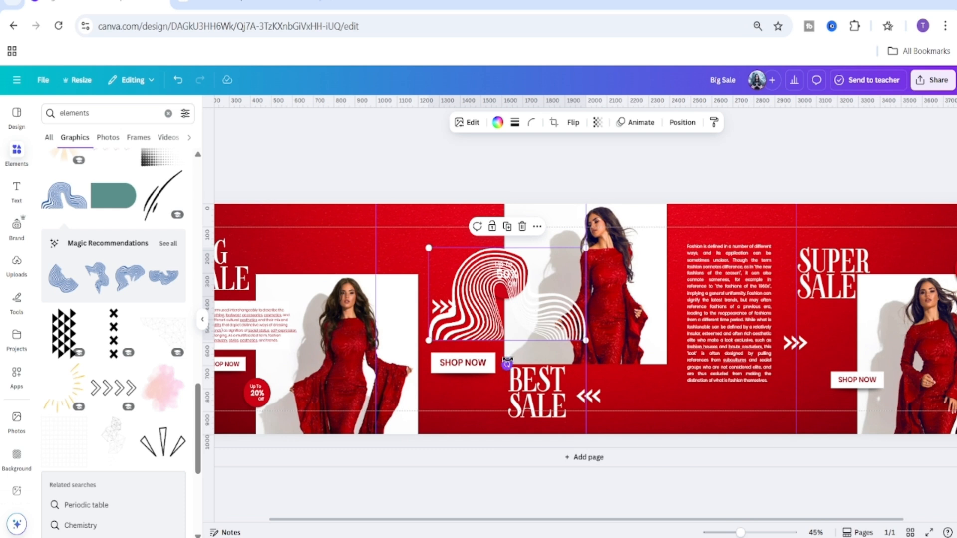
mouse_move(507, 363)
mouse_down()
mouse_move(517, 184)
mouse_move(506, 159)
mouse_up()
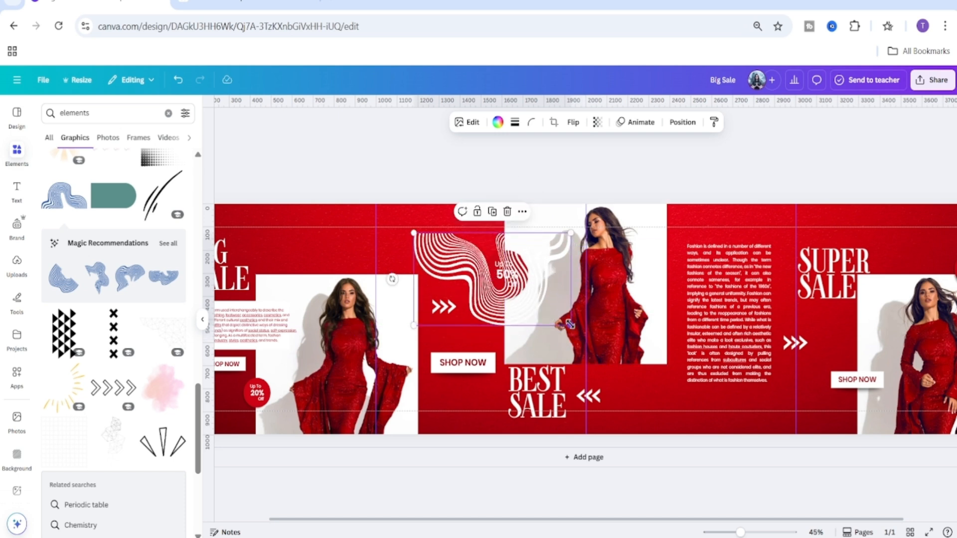
mouse_move(586, 341)
mouse_down()
mouse_move(414, 237)
mouse_move(405, 250)
mouse_up()
click(468, 178)
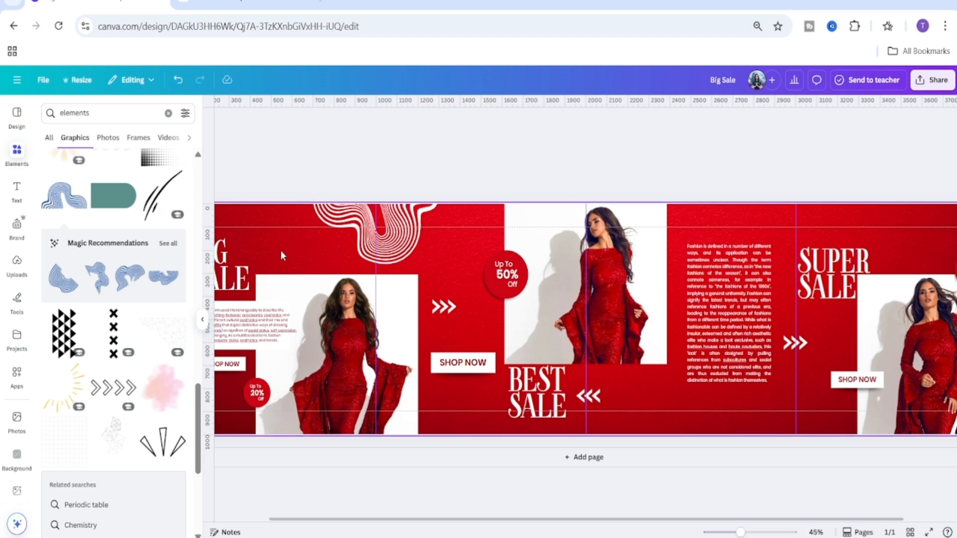
drag(497, 519, 415, 528)
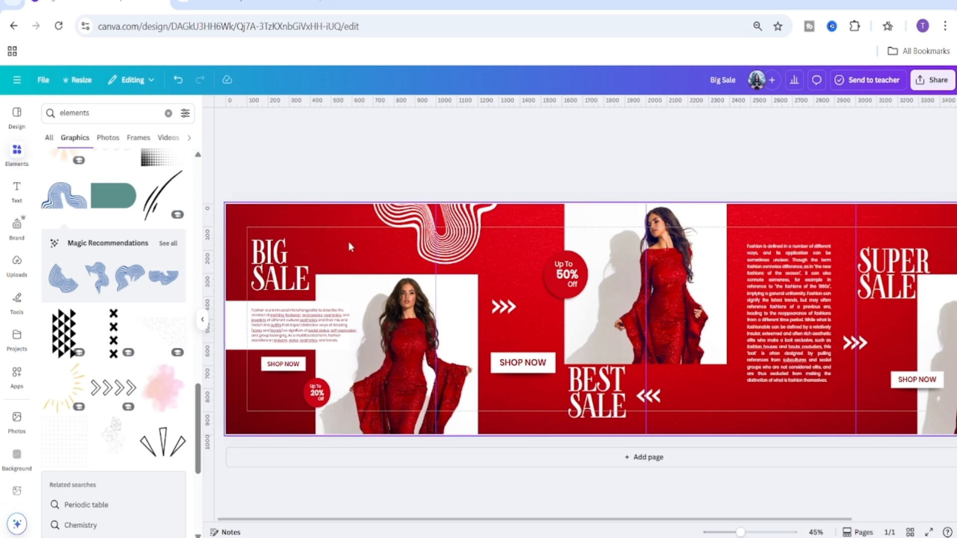
click(462, 233)
drag(462, 233, 464, 218)
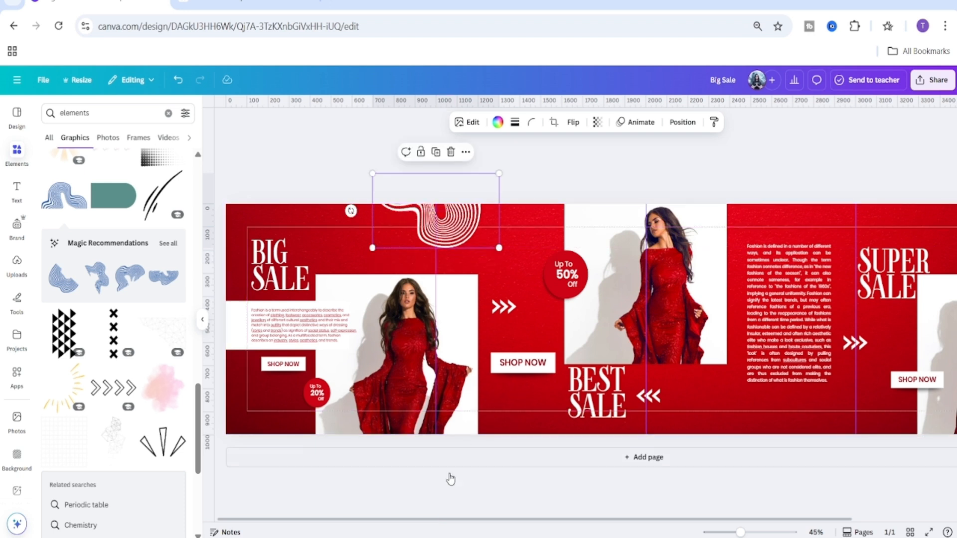
click(472, 507)
Duplicate the wavy graphic, rotate the copy and place it in the bottom-left corner of the banner.
click(445, 240)
click(436, 152)
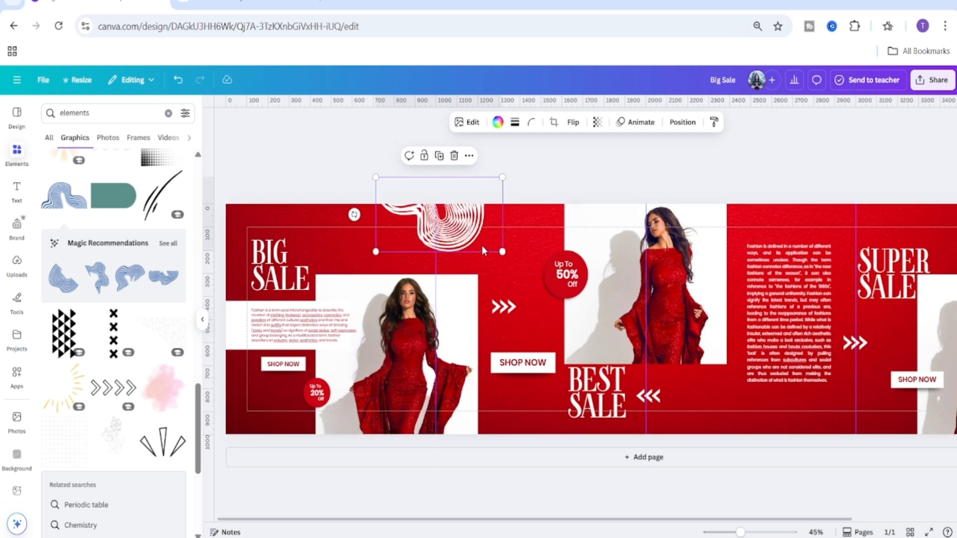
mouse_move(456, 223)
mouse_down()
mouse_move(306, 447)
mouse_move(333, 443)
mouse_up()
mouse_move(354, 409)
mouse_down()
mouse_move(214, 294)
mouse_move(190, 312)
mouse_move(234, 285)
mouse_up()
drag(279, 390, 232, 415)
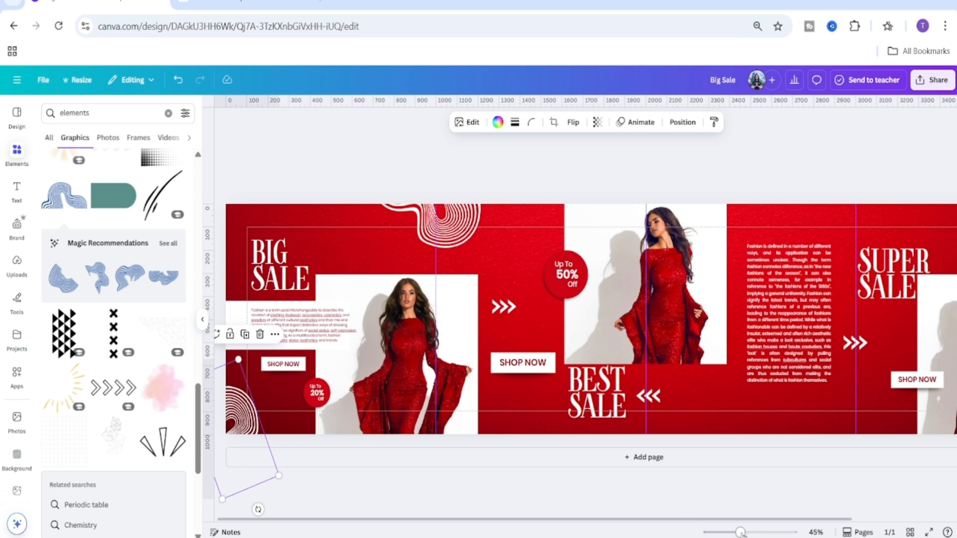
drag(741, 533, 736, 533)
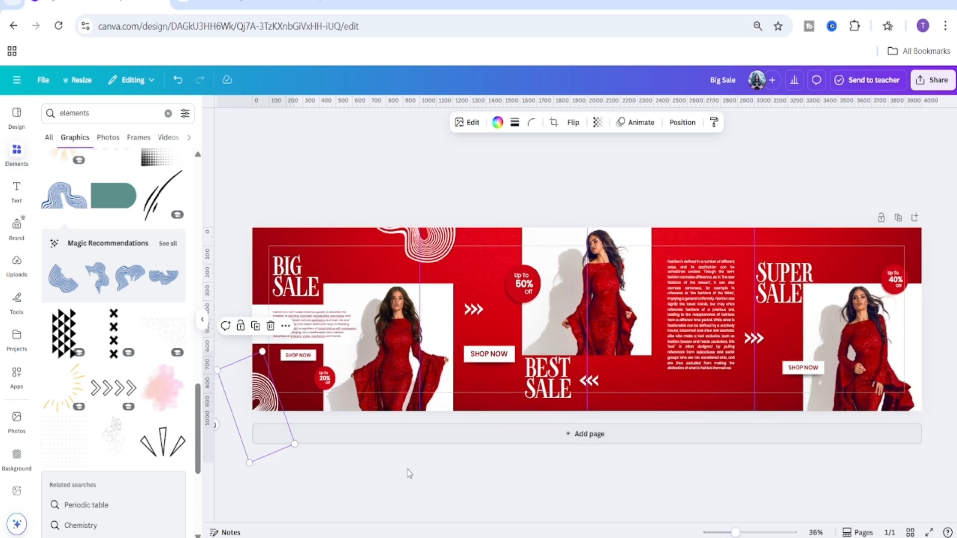
click(412, 488)
Duplicate the top wavy graphic and place the copy on the bottom edge below the right-hand Shop Now button.
click(259, 402)
click(406, 242)
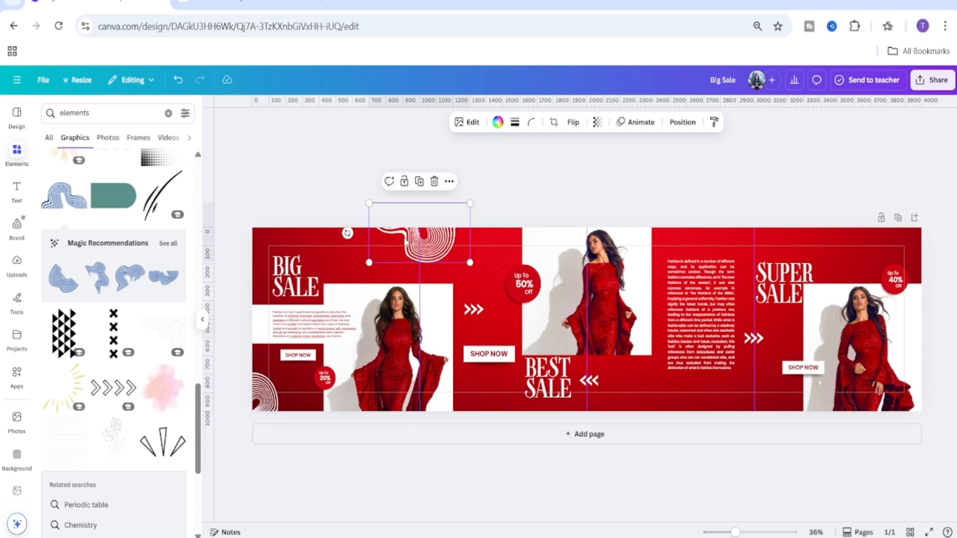
click(419, 183)
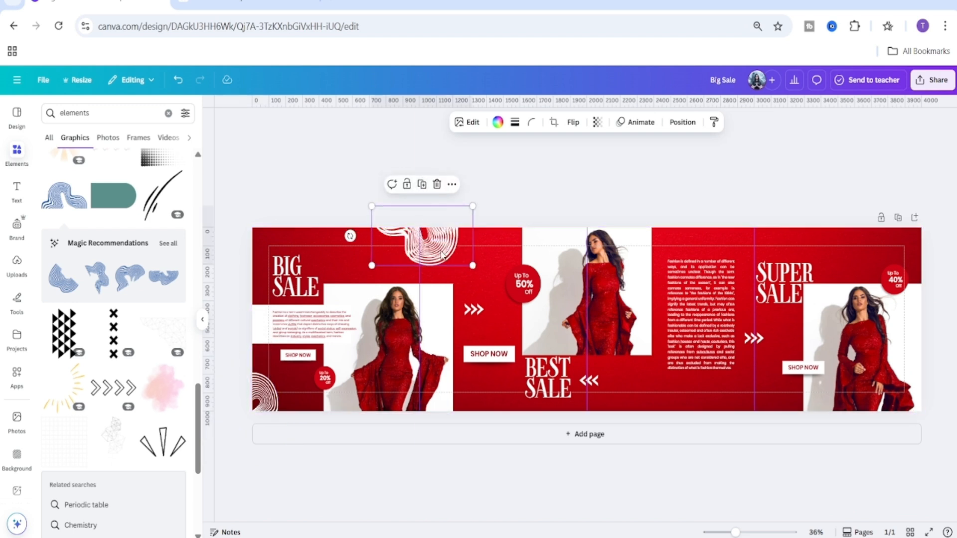
mouse_move(441, 254)
mouse_down()
mouse_move(565, 312)
mouse_move(592, 344)
mouse_move(723, 373)
mouse_up()
mouse_move(632, 358)
mouse_down()
mouse_move(846, 456)
mouse_move(841, 401)
mouse_up()
mouse_move(718, 375)
mouse_down()
mouse_move(757, 403)
mouse_move(765, 439)
mouse_move(763, 421)
mouse_up()
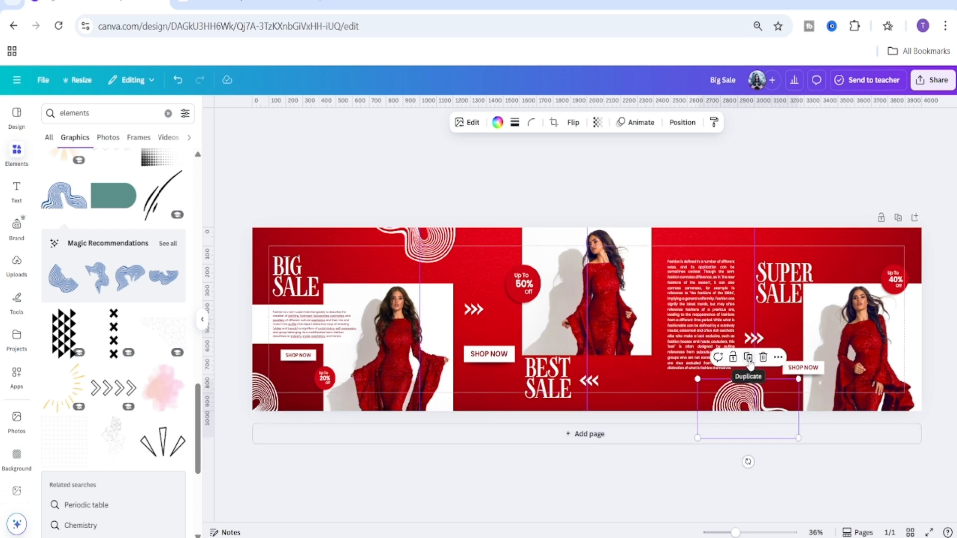
Make another copy of the wavy graphic, flip it horizontally and place it on the bottom edge under the 'Best Sale' headline.
drag(744, 386, 603, 341)
click(571, 126)
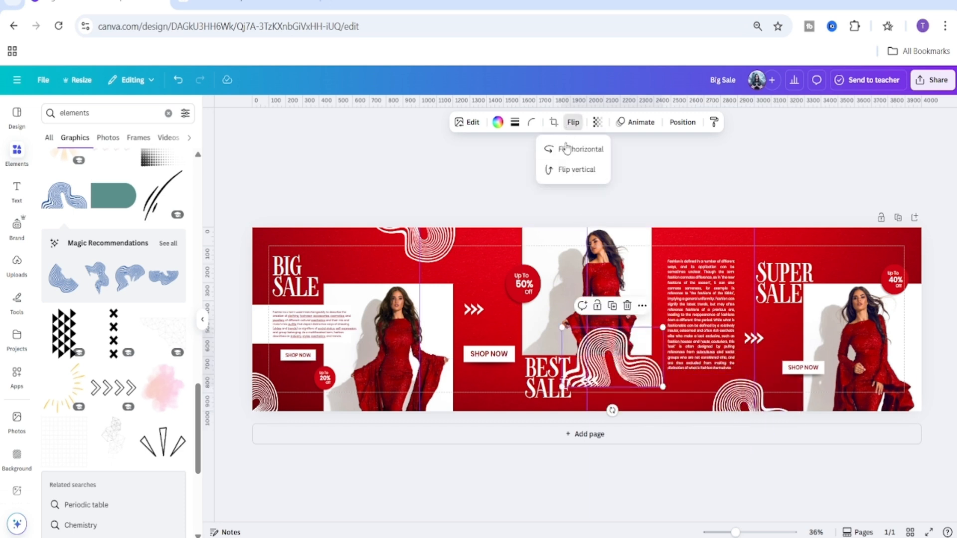
click(566, 150)
mouse_move(643, 369)
mouse_down()
mouse_move(597, 434)
mouse_move(594, 392)
mouse_move(592, 410)
mouse_up()
Set the flipped wavy copy's transparency to 16 and nudge it slightly left.
click(597, 122)
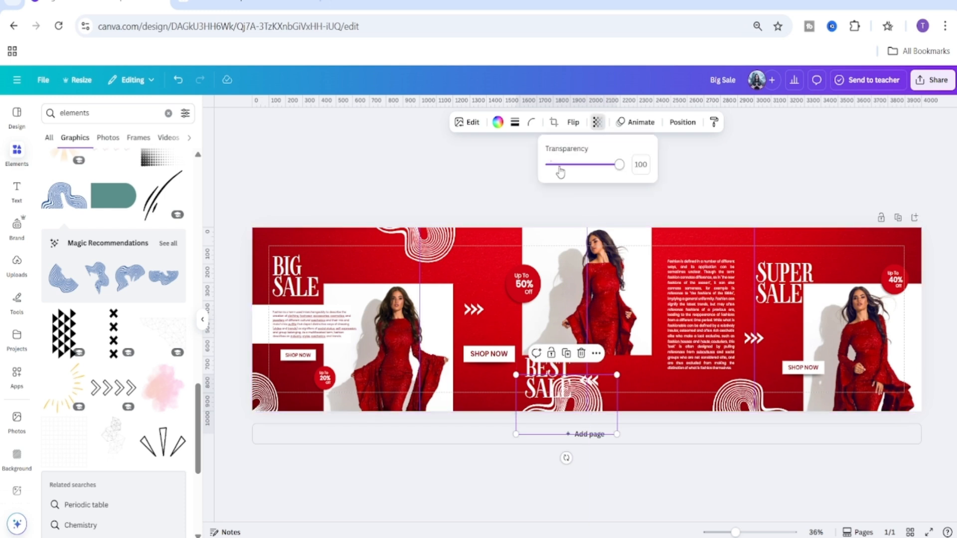
drag(560, 172, 561, 173)
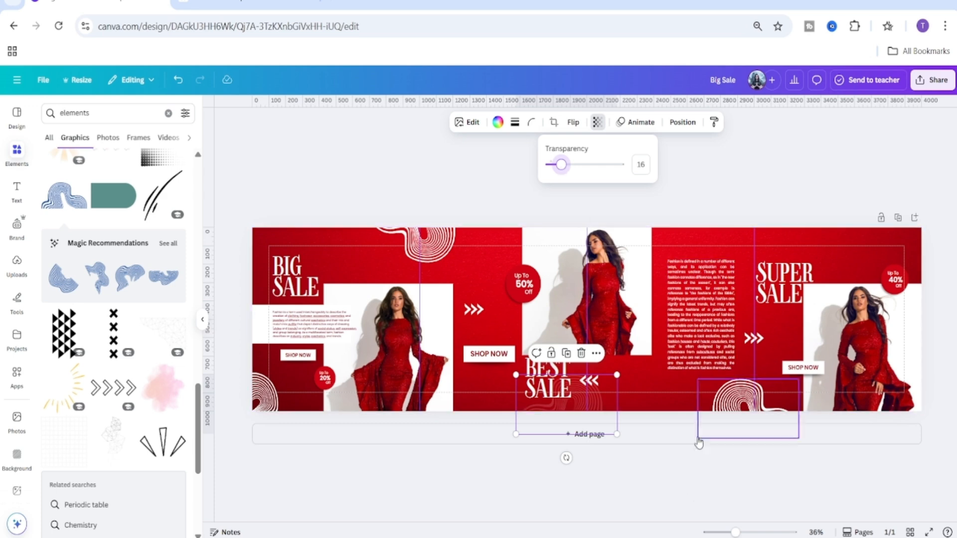
drag(735, 533, 749, 532)
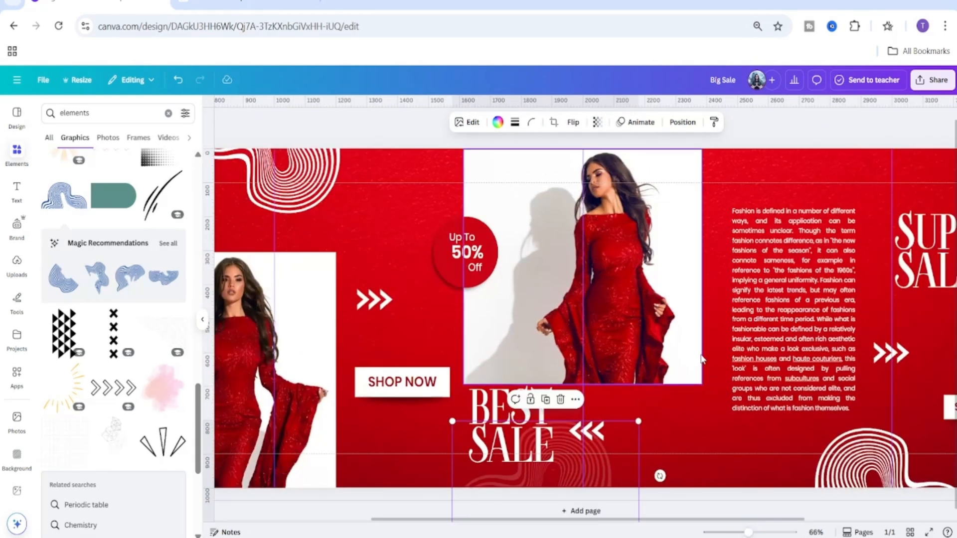
scroll(628, 449, down, 1)
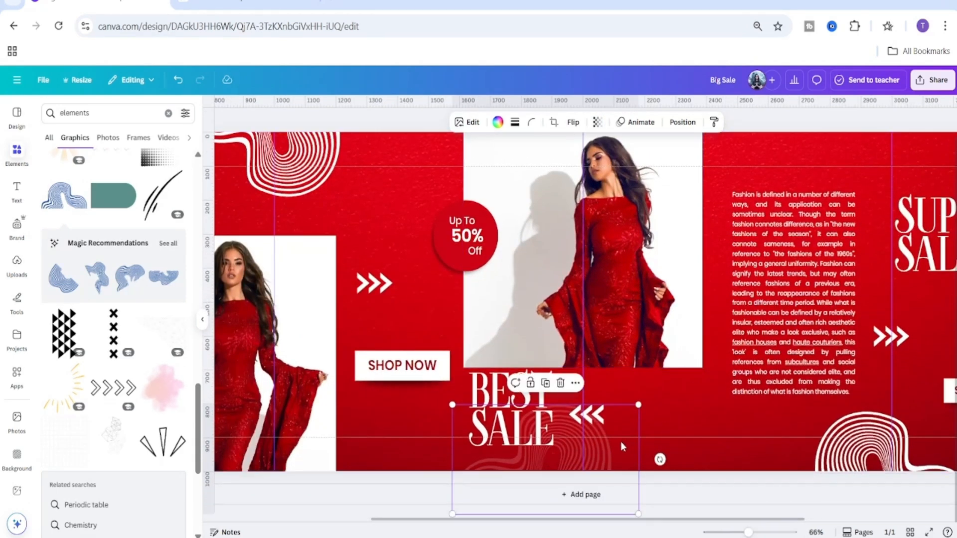
drag(622, 446, 615, 446)
drag(749, 532, 732, 532)
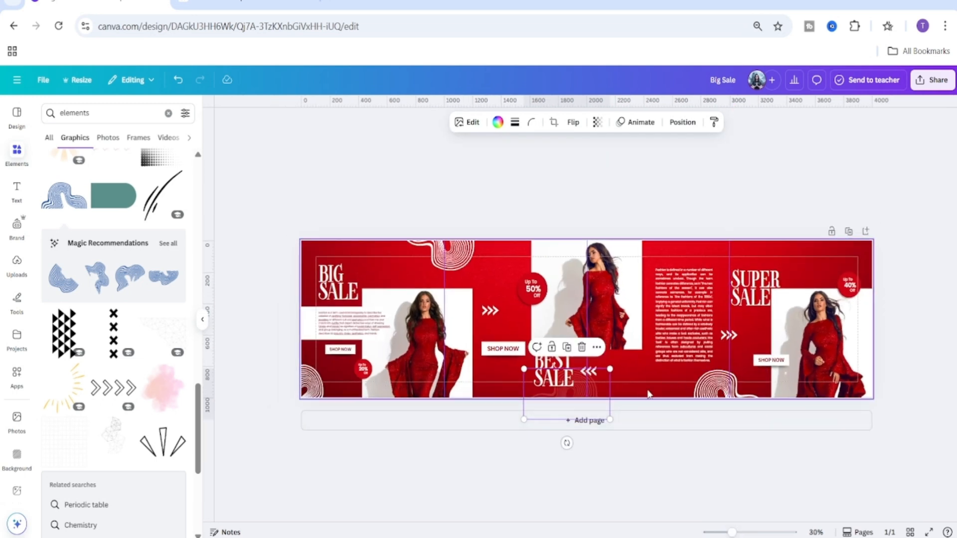
Set the top wavy graphic's transparency to 30.
click(459, 254)
click(597, 122)
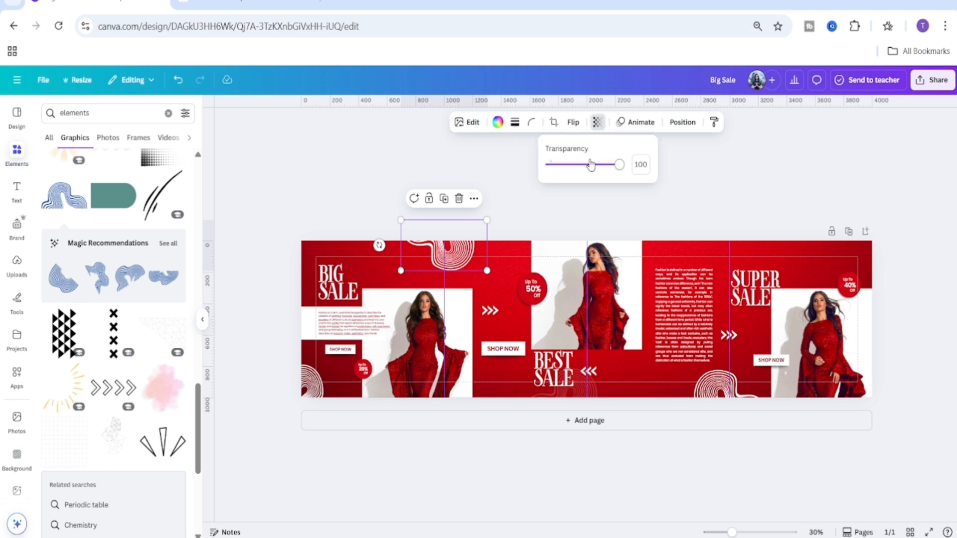
text(30)
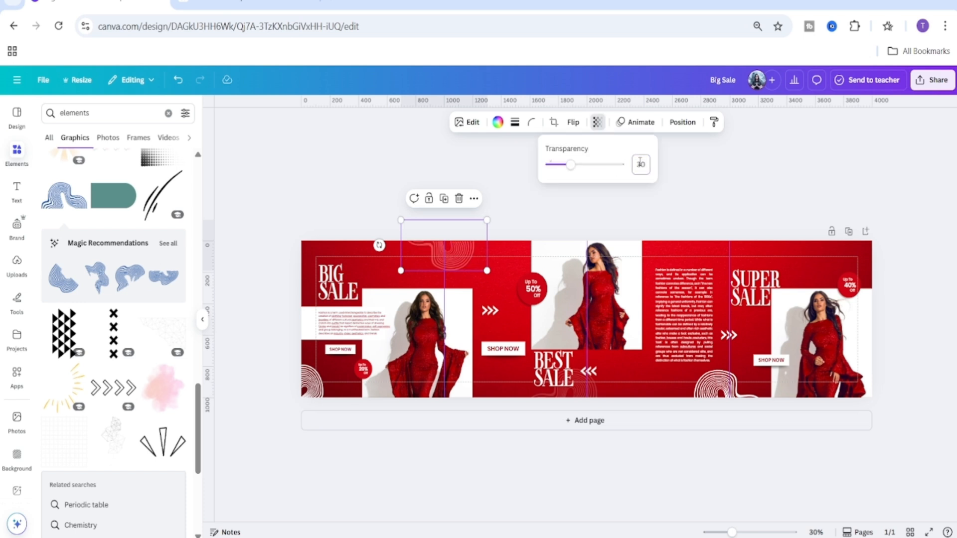
Copy the top wavy graphic's style and paste it onto the bottom-left and bottom-right wavy graphics.
click(715, 124)
click(314, 391)
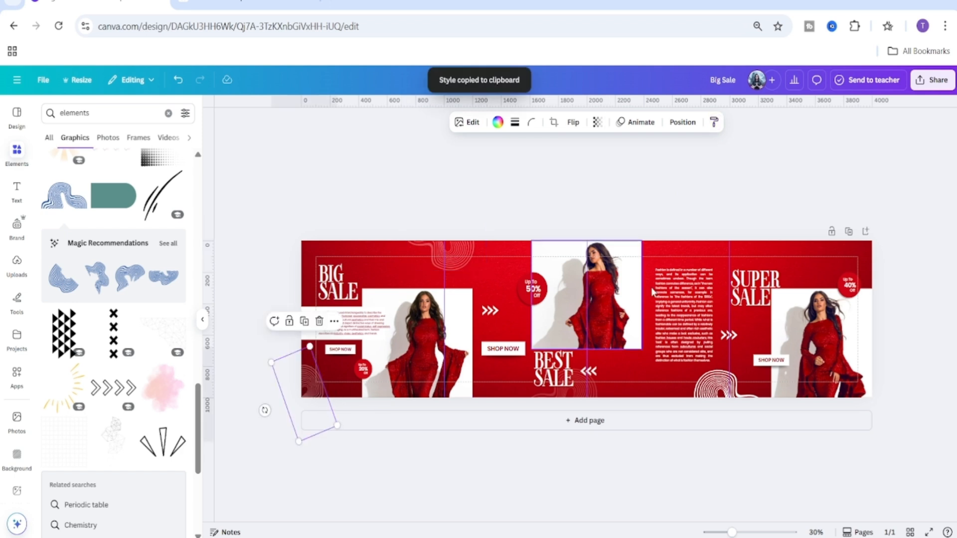
click(713, 121)
click(714, 388)
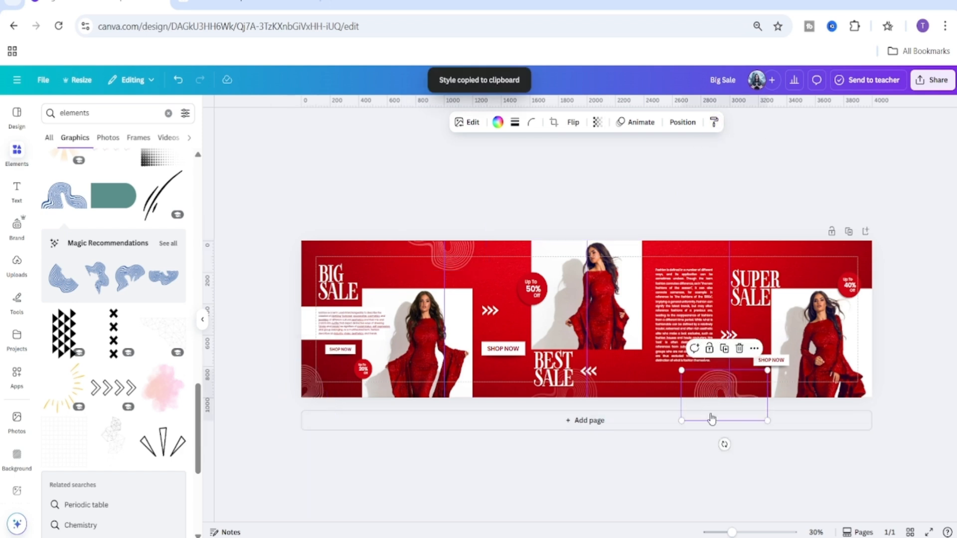
Set the transparency of the chevron arrows above the middle Shop Now button to 30.
click(498, 312)
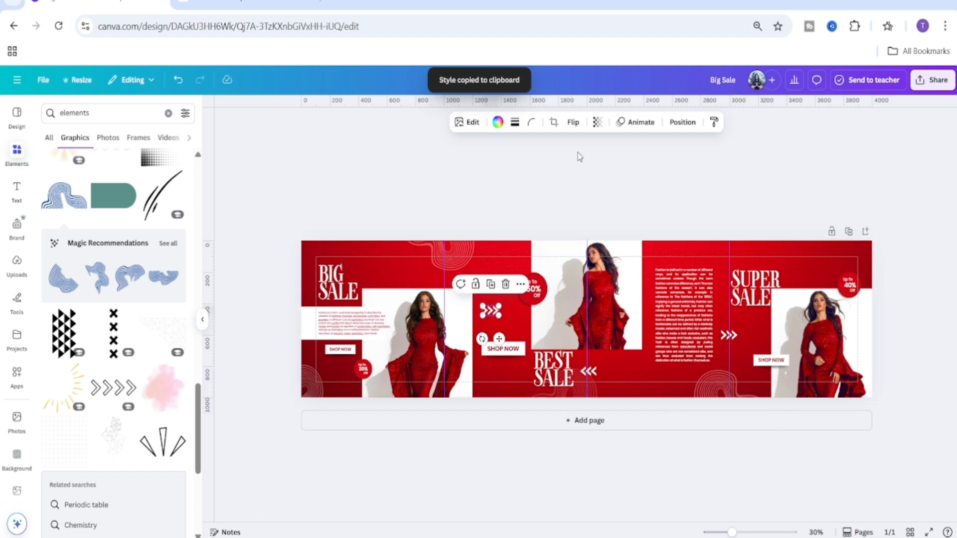
click(596, 122)
click(642, 168)
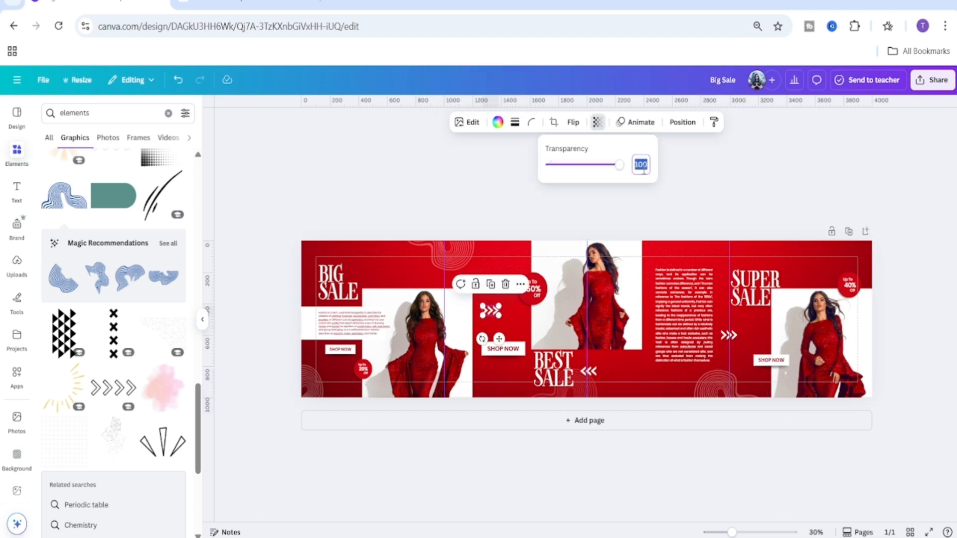
text(30)
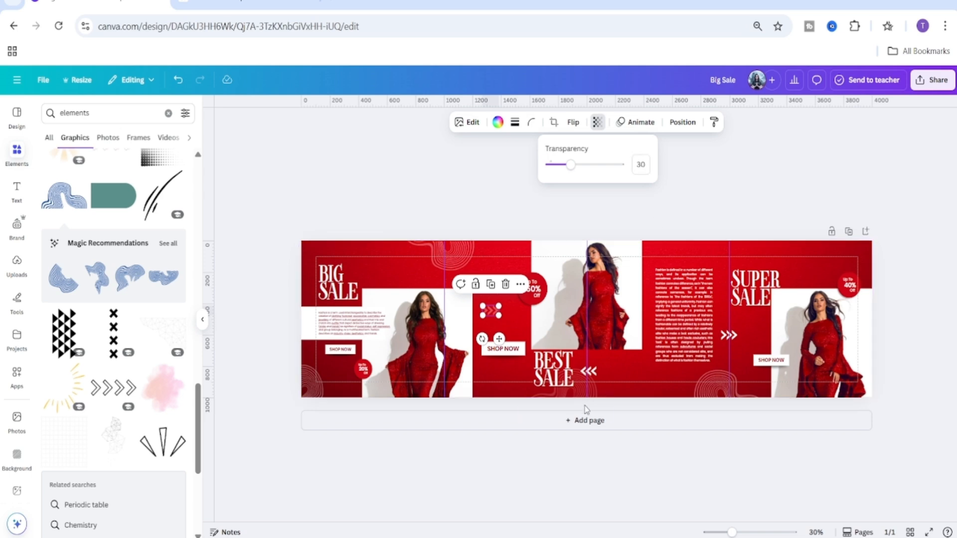
Copy the chevron arrows' style and paste it onto the chevron arrows beside the Best Sale headline.
click(714, 123)
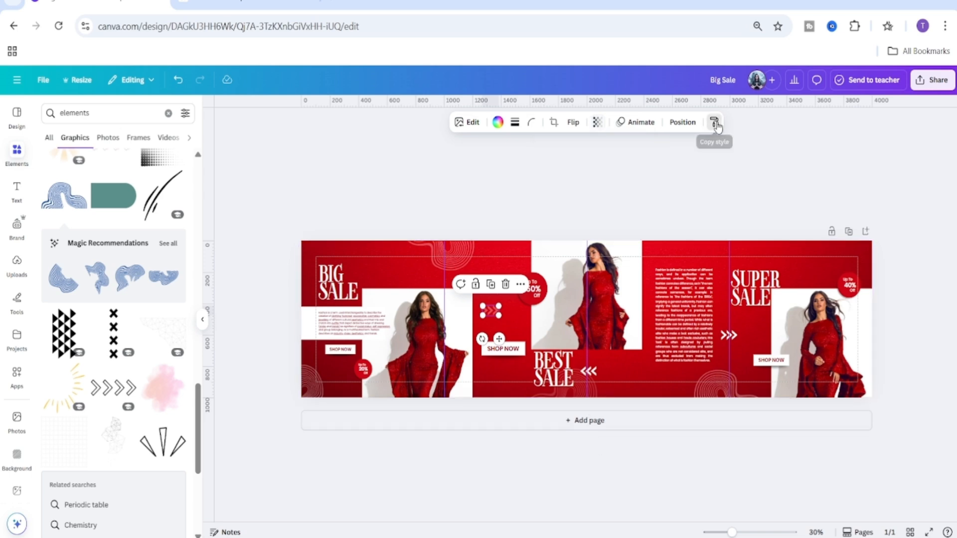
drag(732, 532, 769, 532)
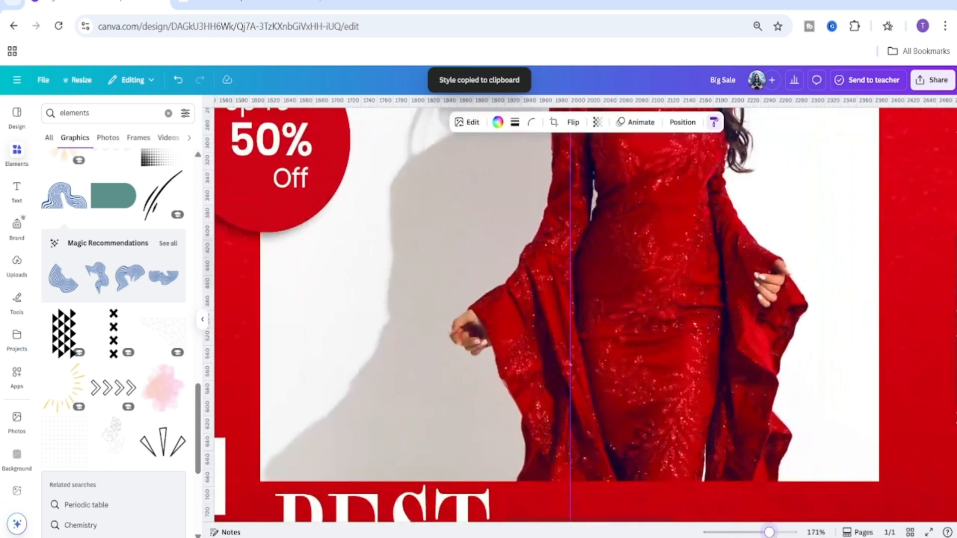
click(608, 323)
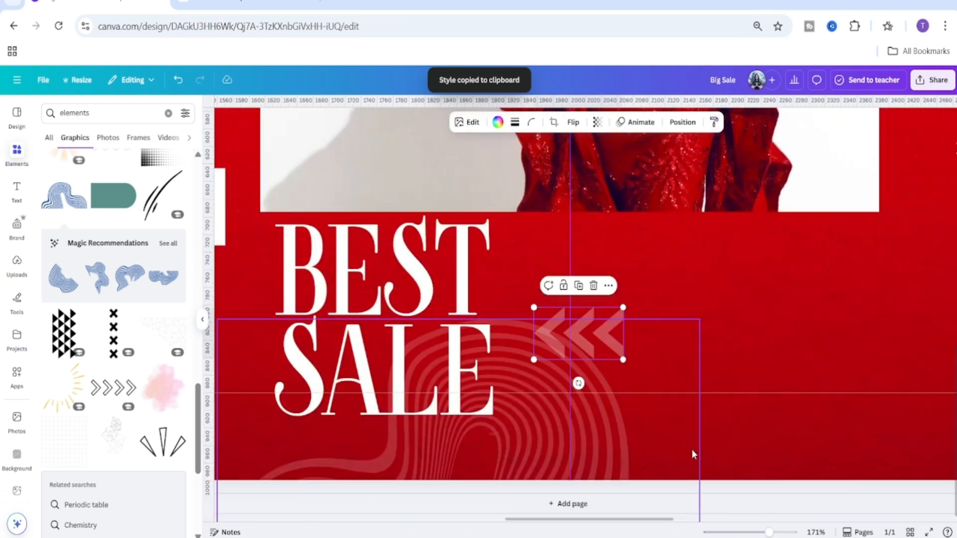
drag(769, 533, 737, 532)
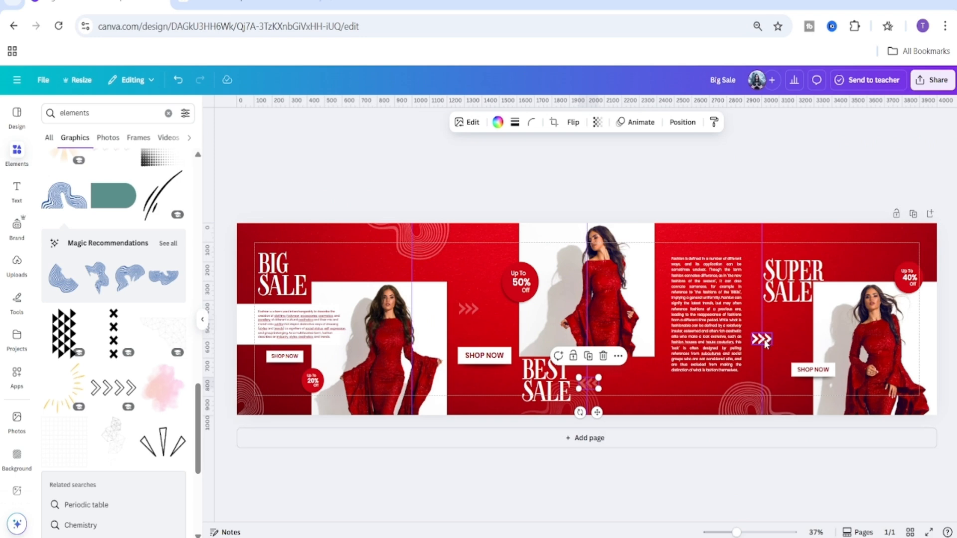
Copy the style again and paste it onto the chevron arrows beside the paragraph text block.
click(713, 122)
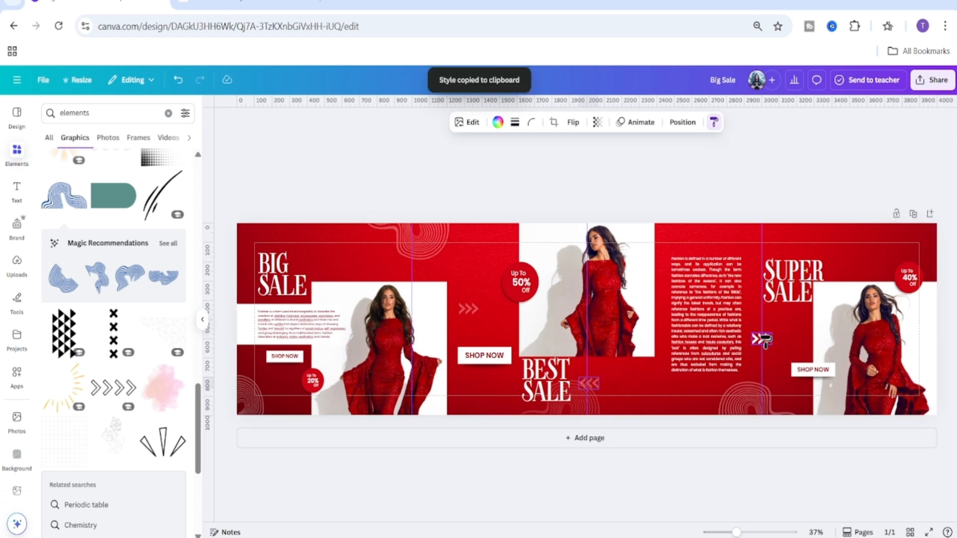
click(762, 340)
click(846, 477)
drag(736, 533, 734, 532)
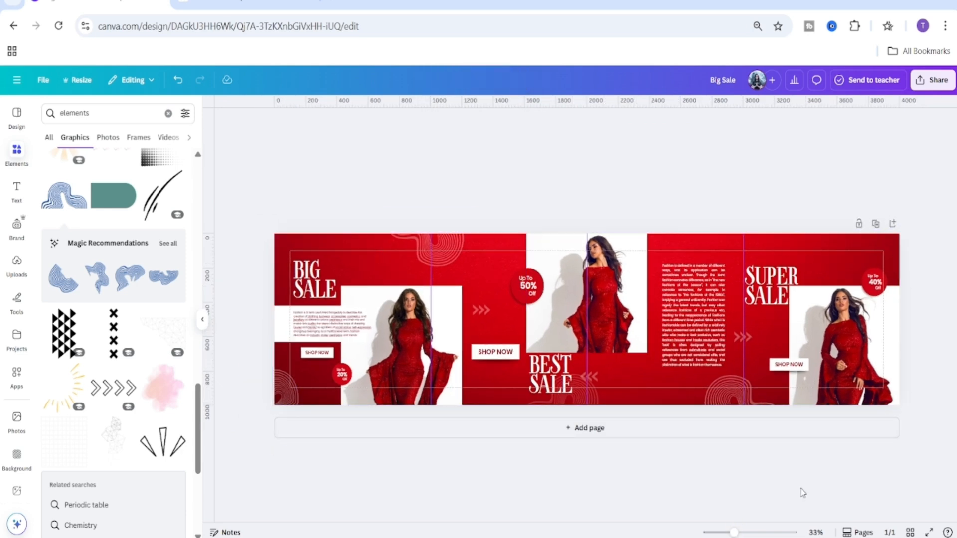
drag(734, 532, 737, 532)
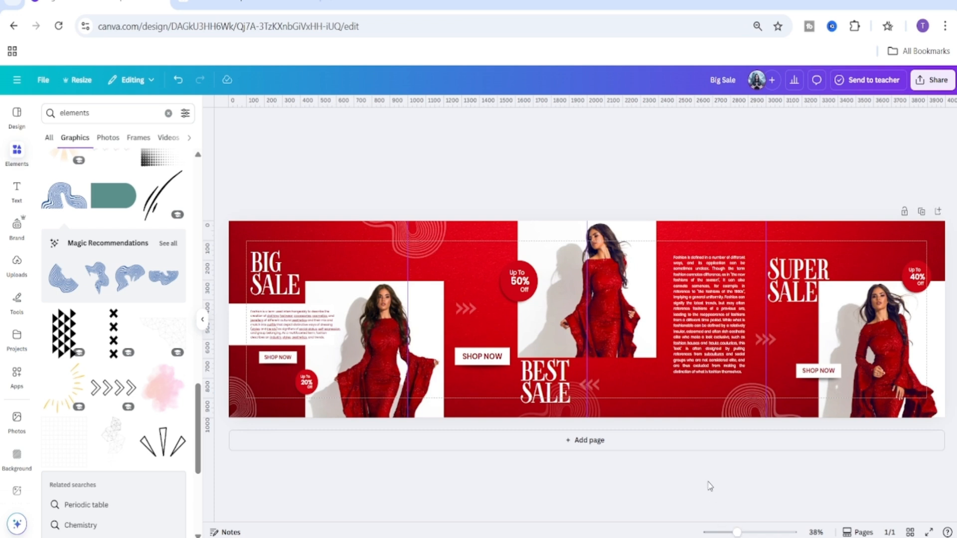
Nudge the chevron arrows beside the Best Sale headline slightly upward.
click(556, 415)
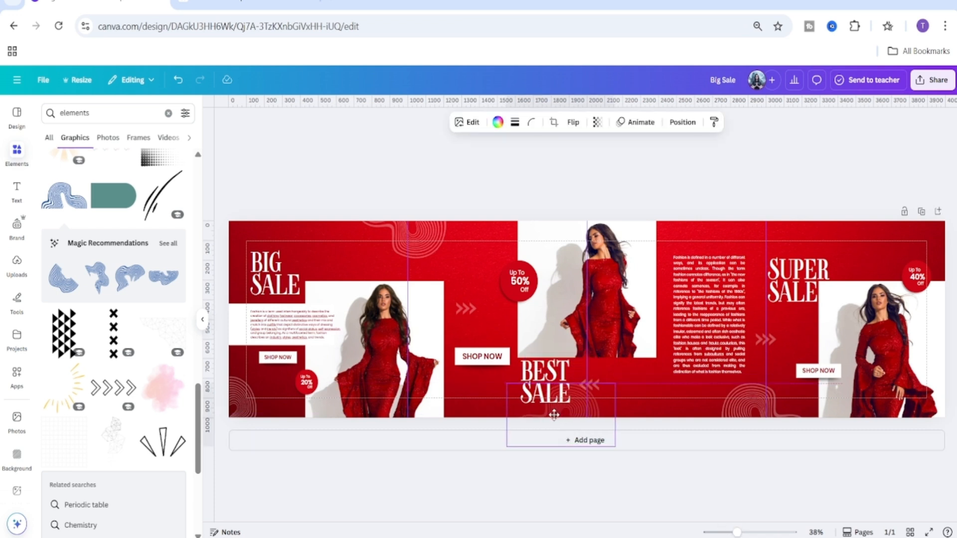
click(686, 473)
click(597, 383)
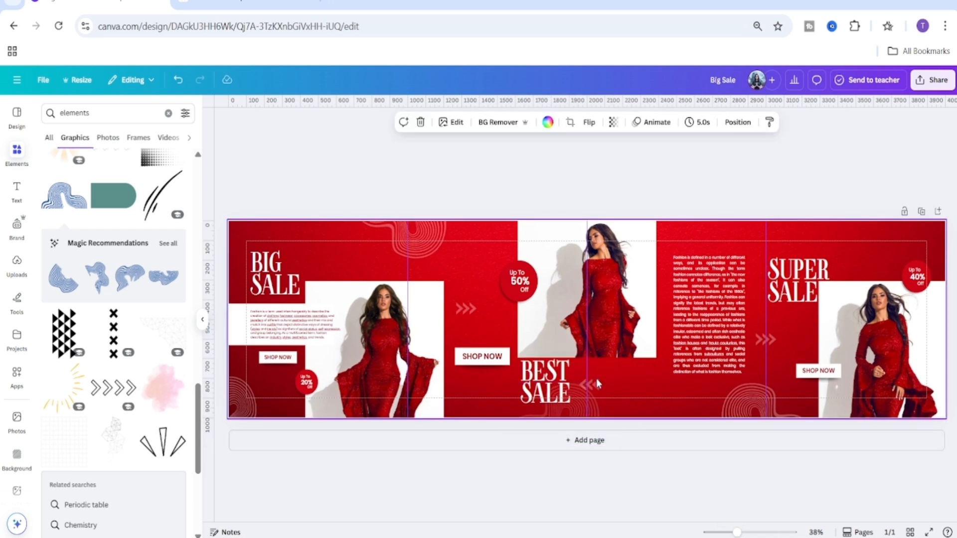
click(595, 387)
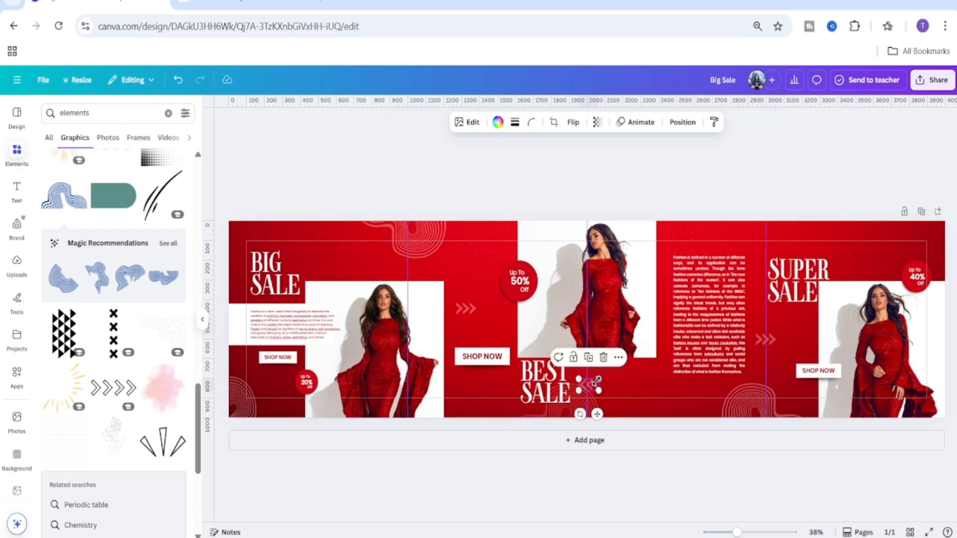
drag(598, 411, 595, 405)
click(643, 516)
drag(737, 532, 731, 532)
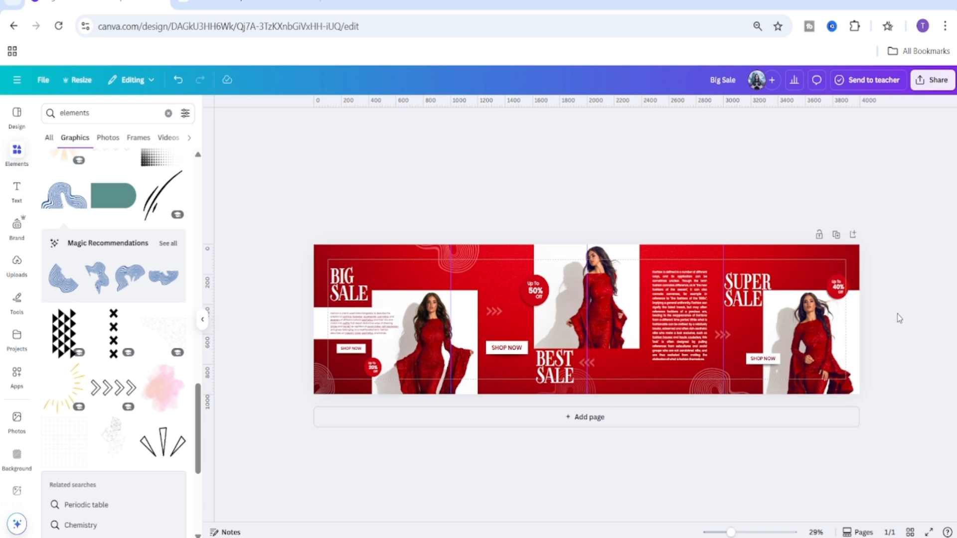
Add a dotted grid graphic, shrink it, and place it above the Big Sale headline.
scroll(167, 435, down, 10)
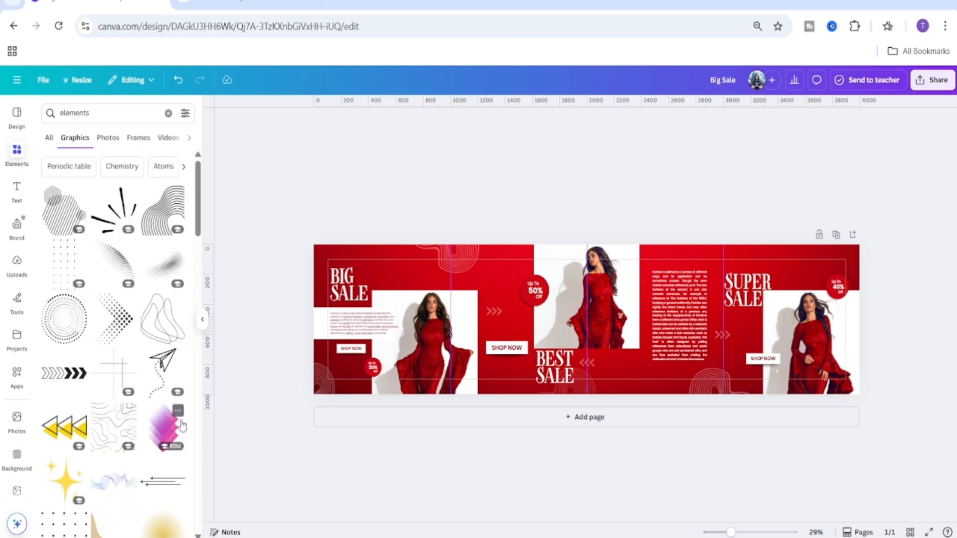
scroll(162, 397, down, 3)
scroll(129, 393, down, 1)
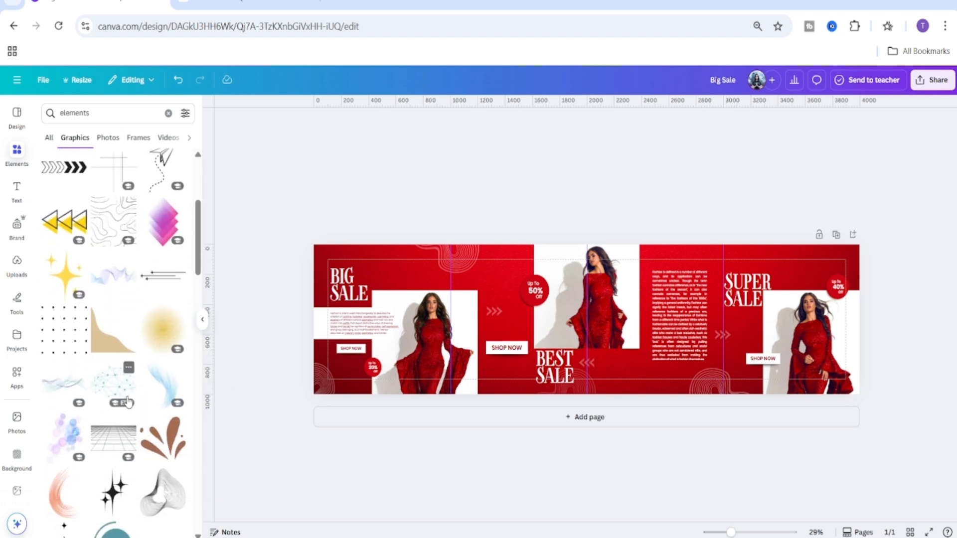
click(53, 333)
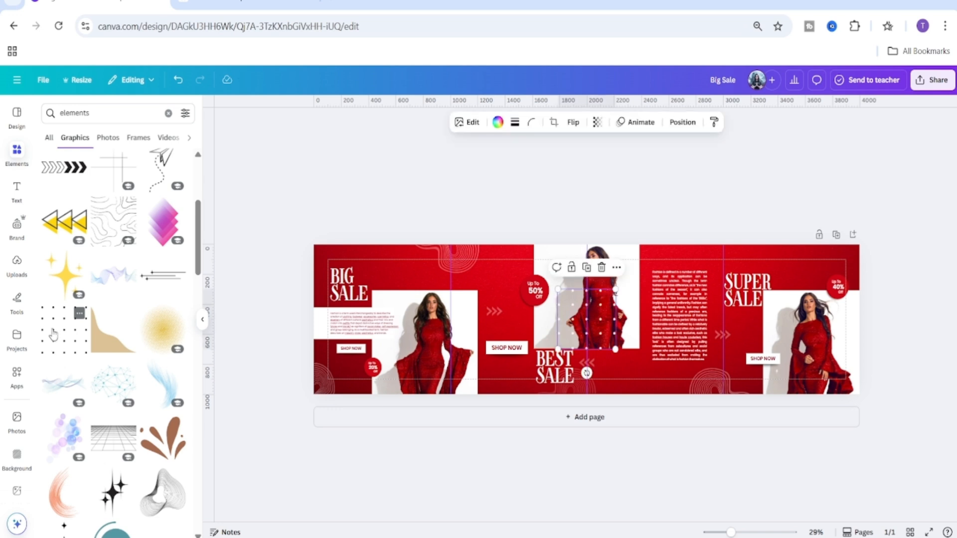
drag(558, 321, 503, 318)
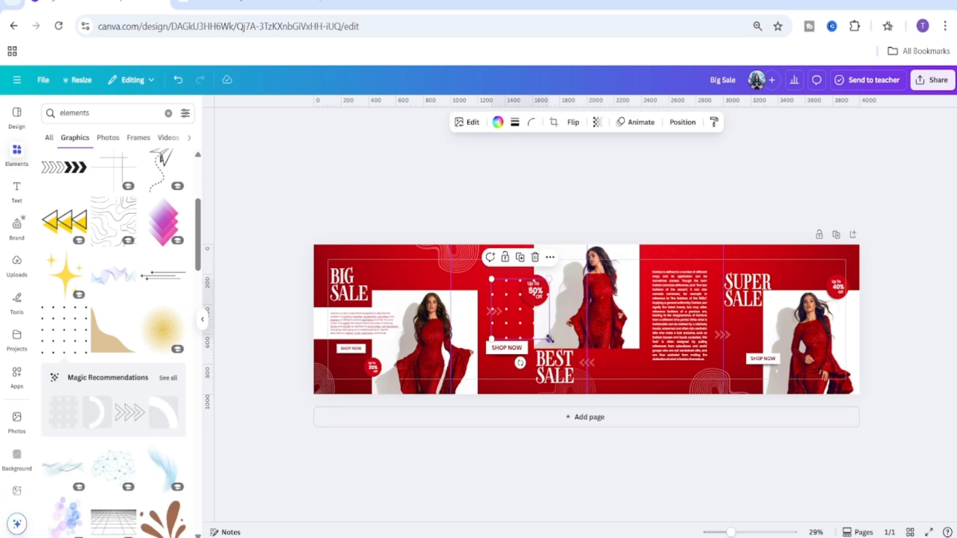
drag(548, 339, 378, 267)
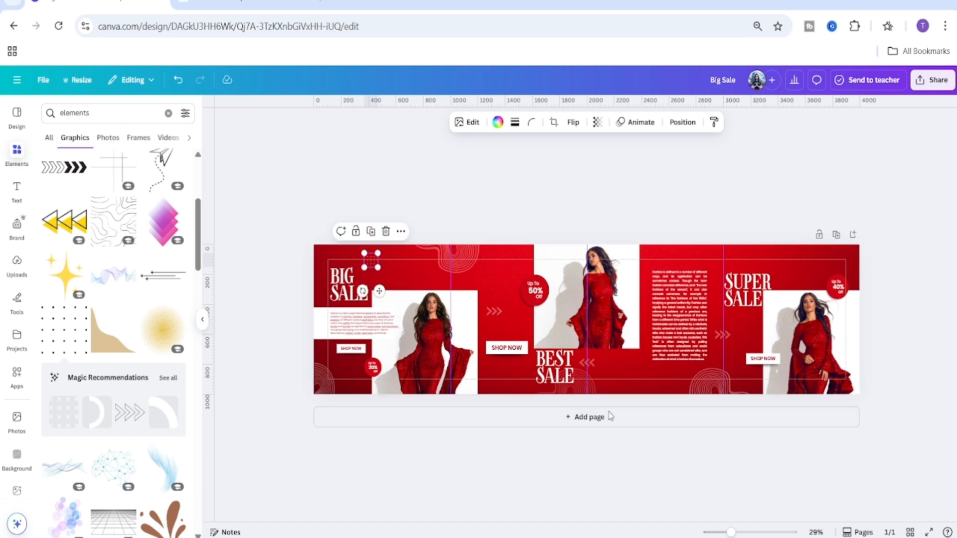
Set the dotted grid's transparency to 30 and nudge it slightly left.
click(597, 122)
click(641, 165)
text(3)
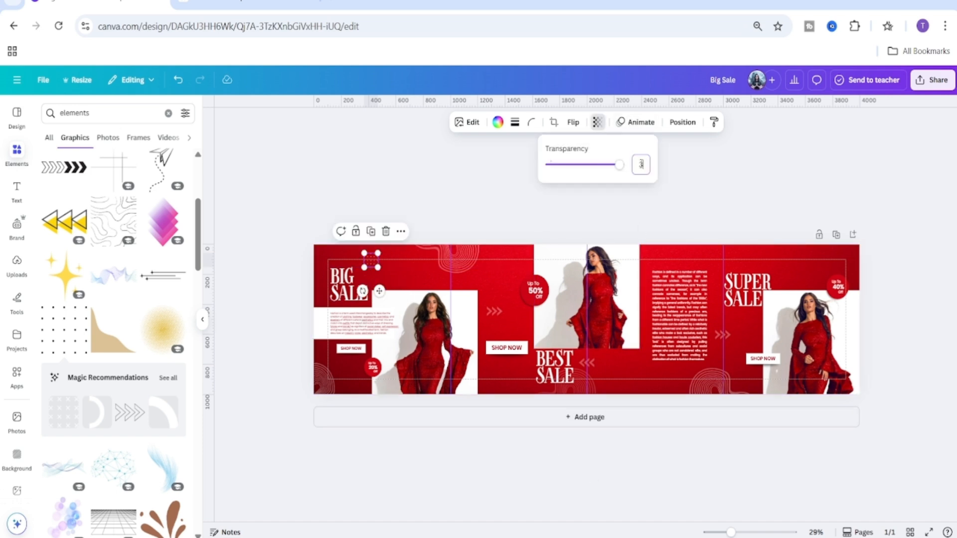
text(0)
drag(731, 533, 746, 533)
drag(511, 521, 353, 516)
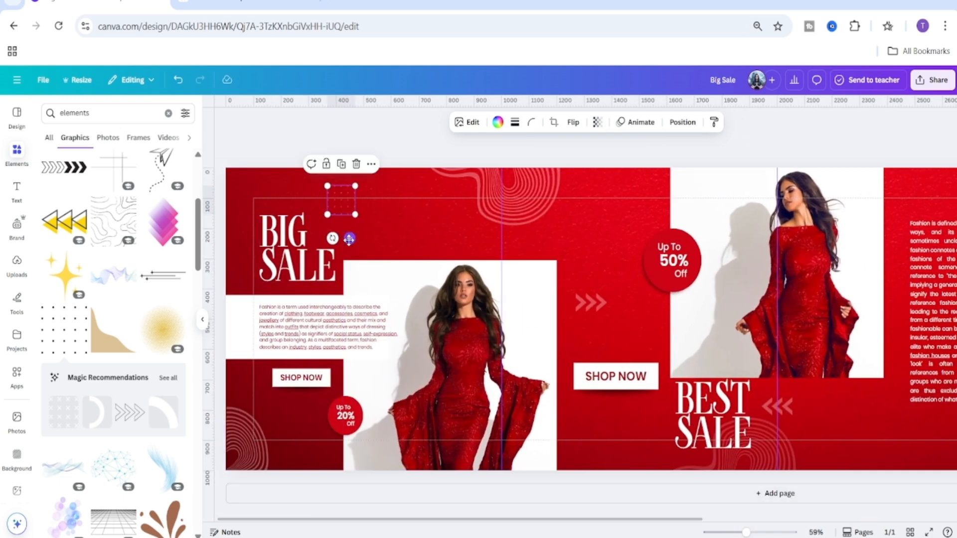
drag(349, 239, 341, 240)
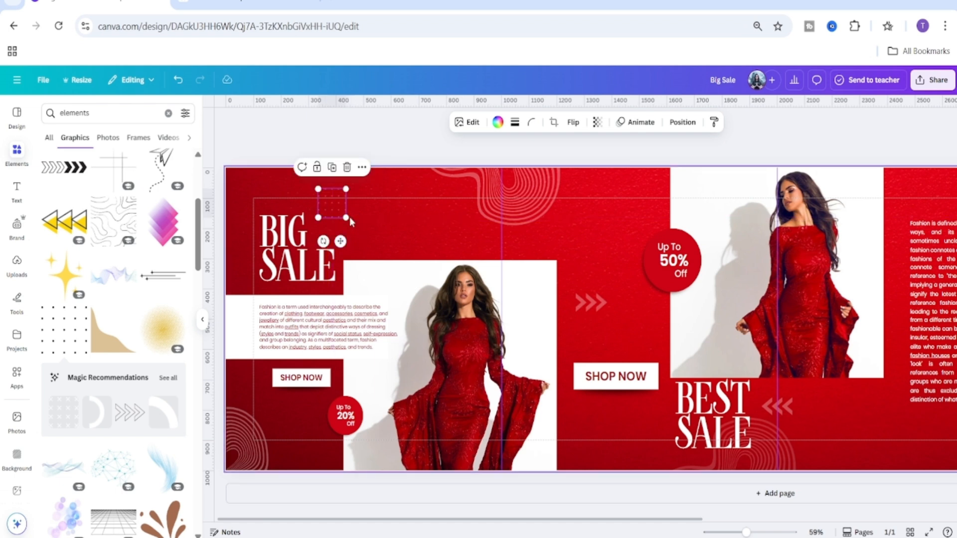
Duplicate the dotted grid twice, placing copies along the bottom edge below the middle Shop Now and the paragraph text.
click(332, 168)
drag(328, 201, 581, 437)
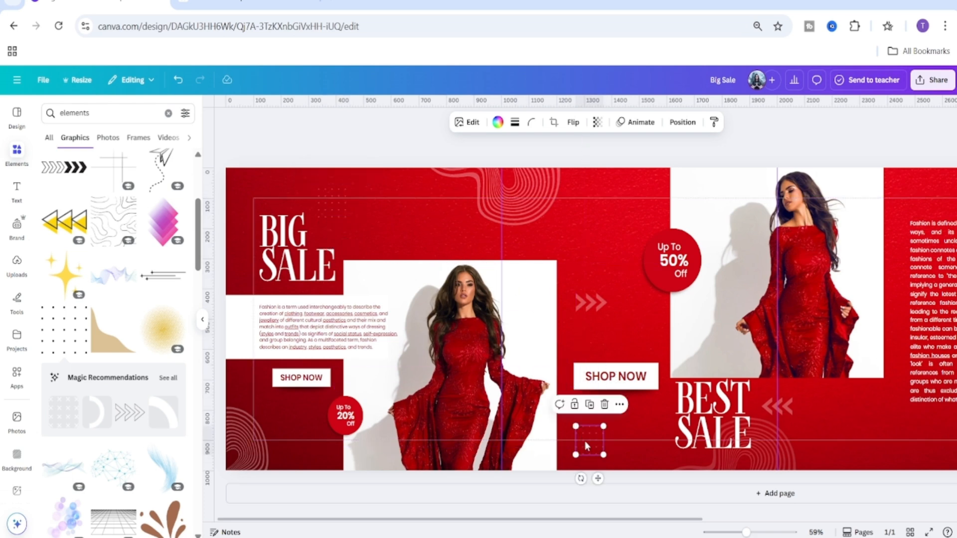
click(589, 404)
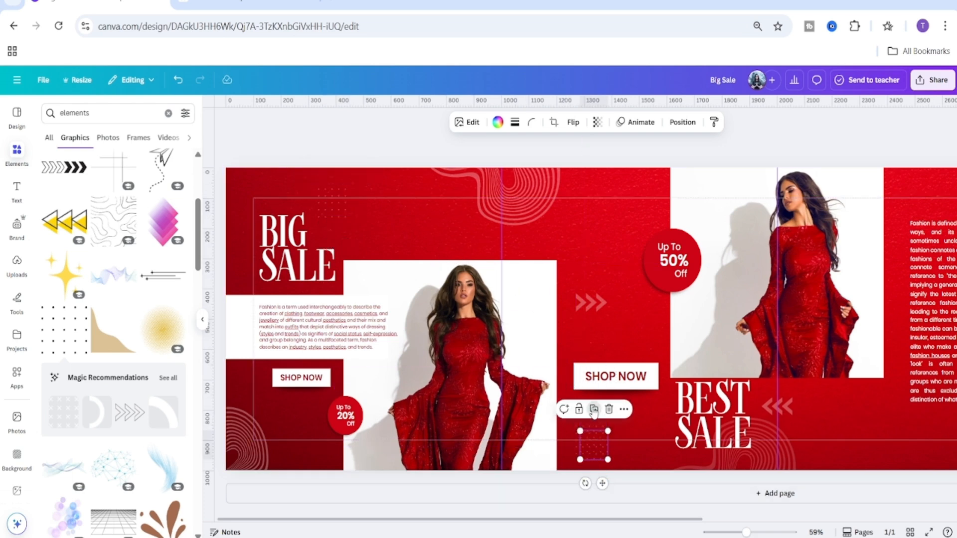
drag(594, 444, 903, 466)
drag(700, 520, 938, 536)
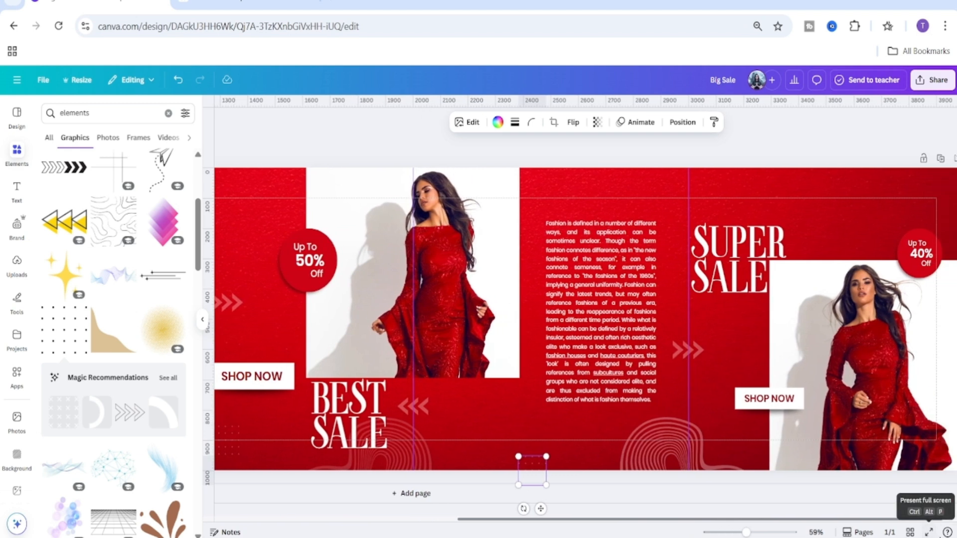
Duplicate a dotted grid to the top edge above the Super Sale area and set its transparency to 49.
click(532, 435)
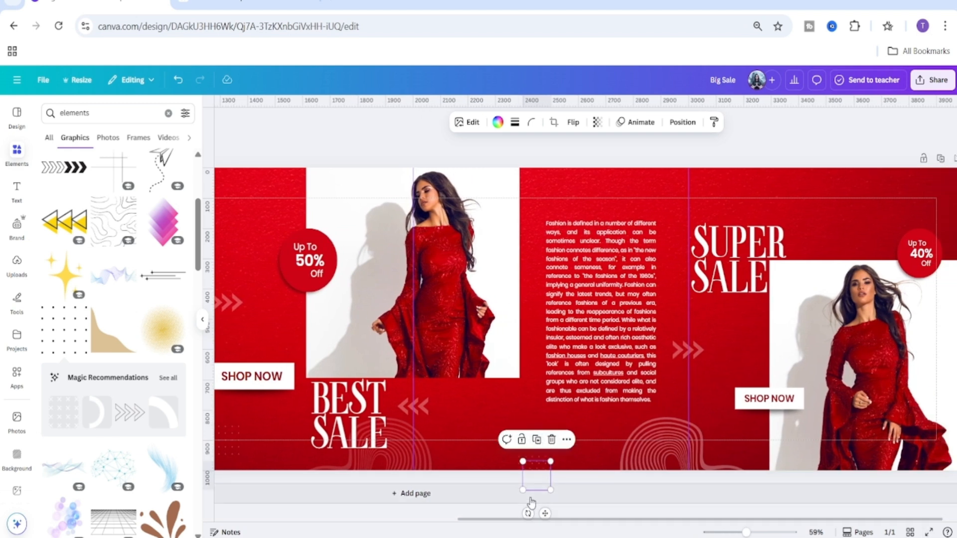
drag(536, 473, 694, 176)
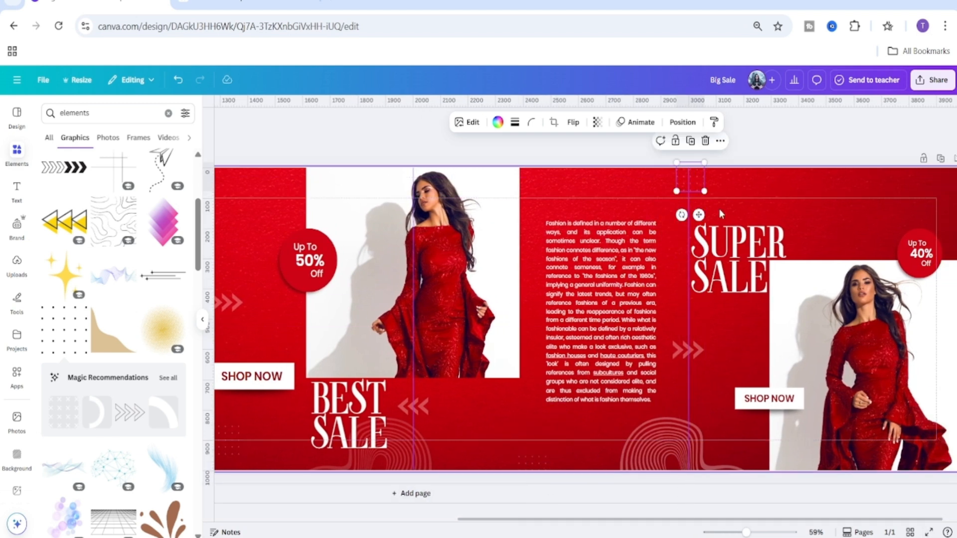
click(597, 122)
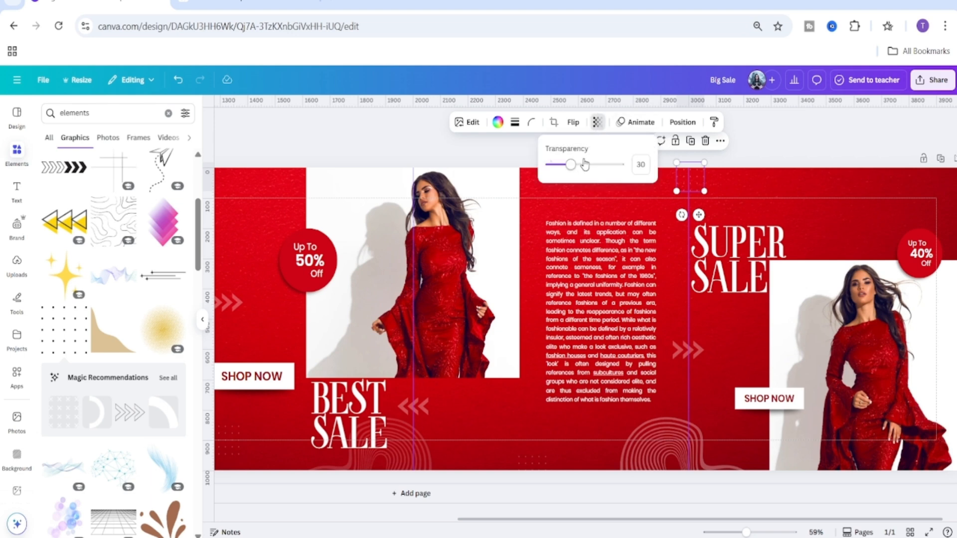
mouse_move(581, 165)
mouse_down()
mouse_move(572, 165)
mouse_move(585, 167)
mouse_up()
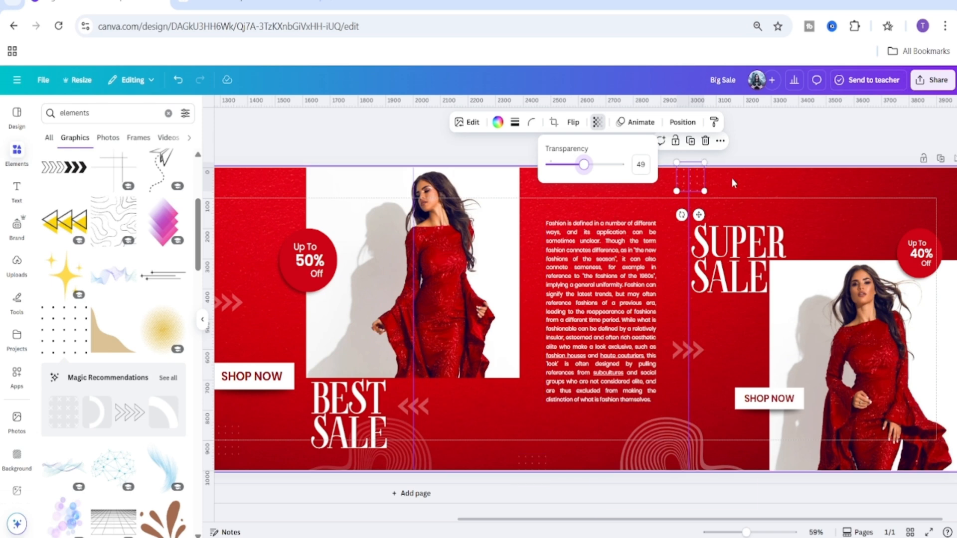
Copy that dotted grid to the banner's right edge near the 40% badge.
drag(692, 187, 953, 211)
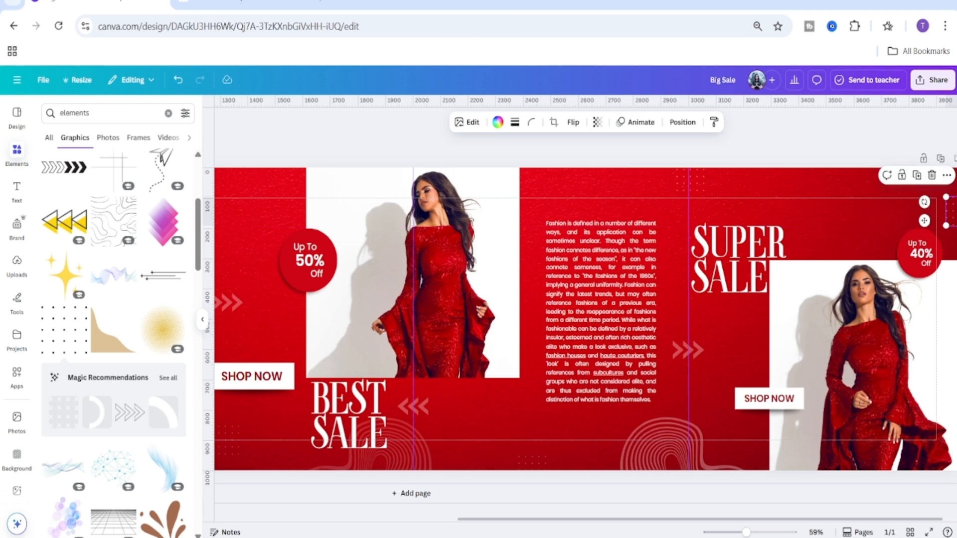
drag(746, 532, 731, 532)
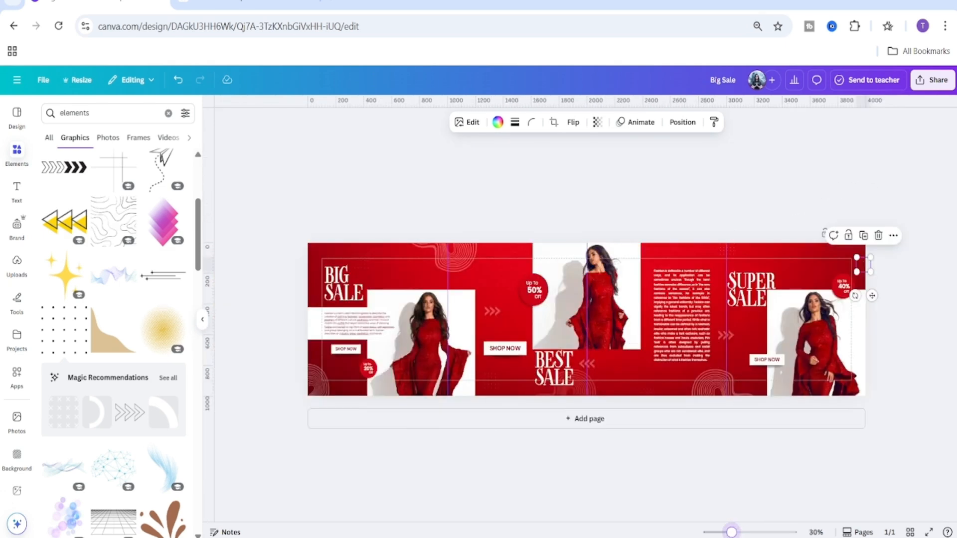
click(722, 164)
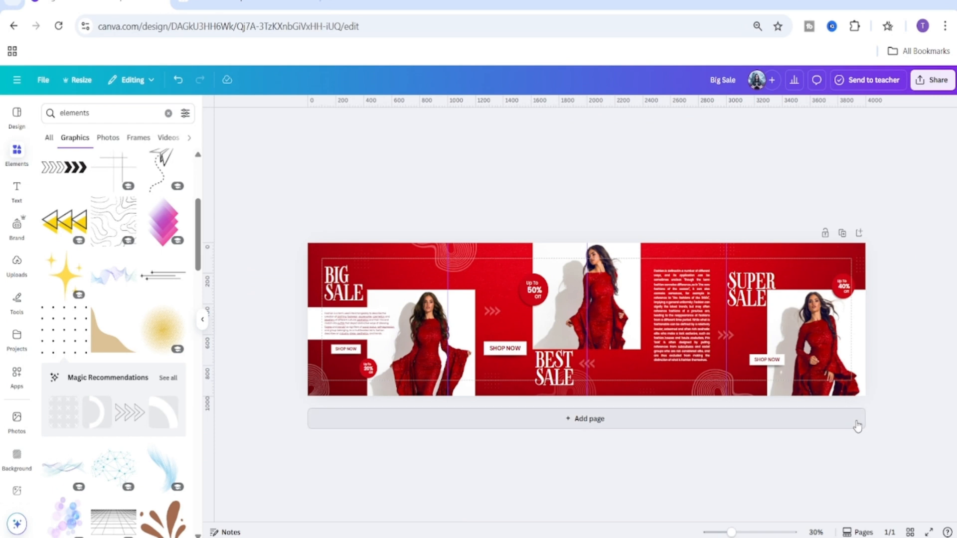
Preview the finished banner in full-screen presentation mode.
drag(731, 532, 737, 532)
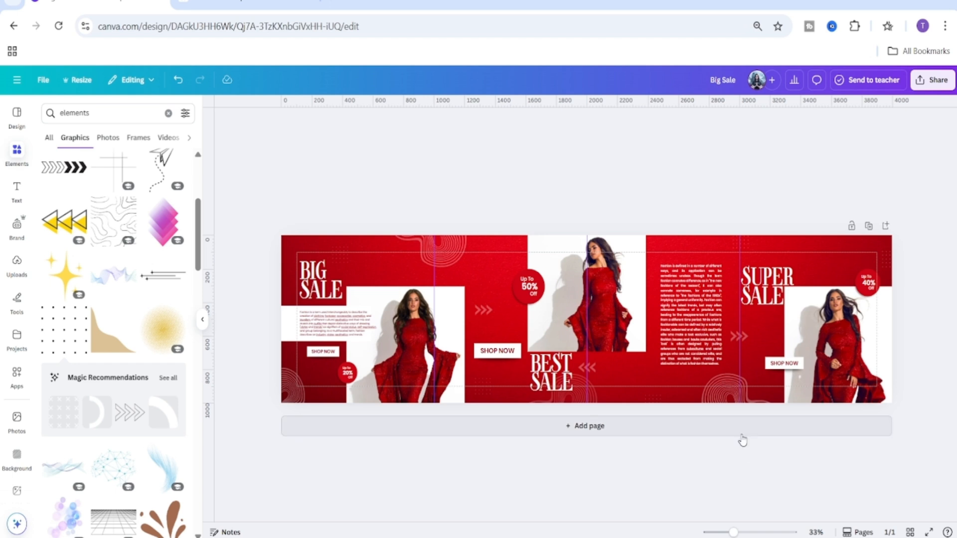
click(928, 532)
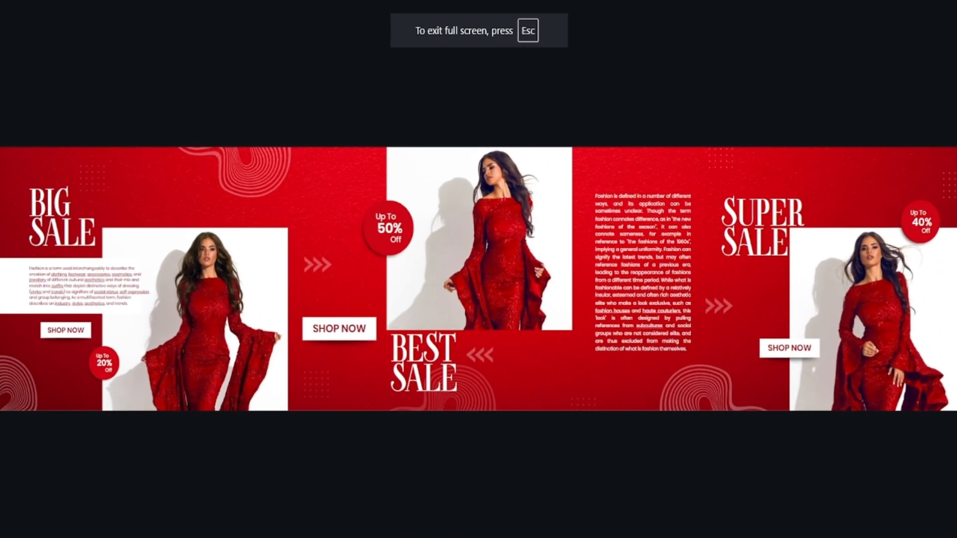